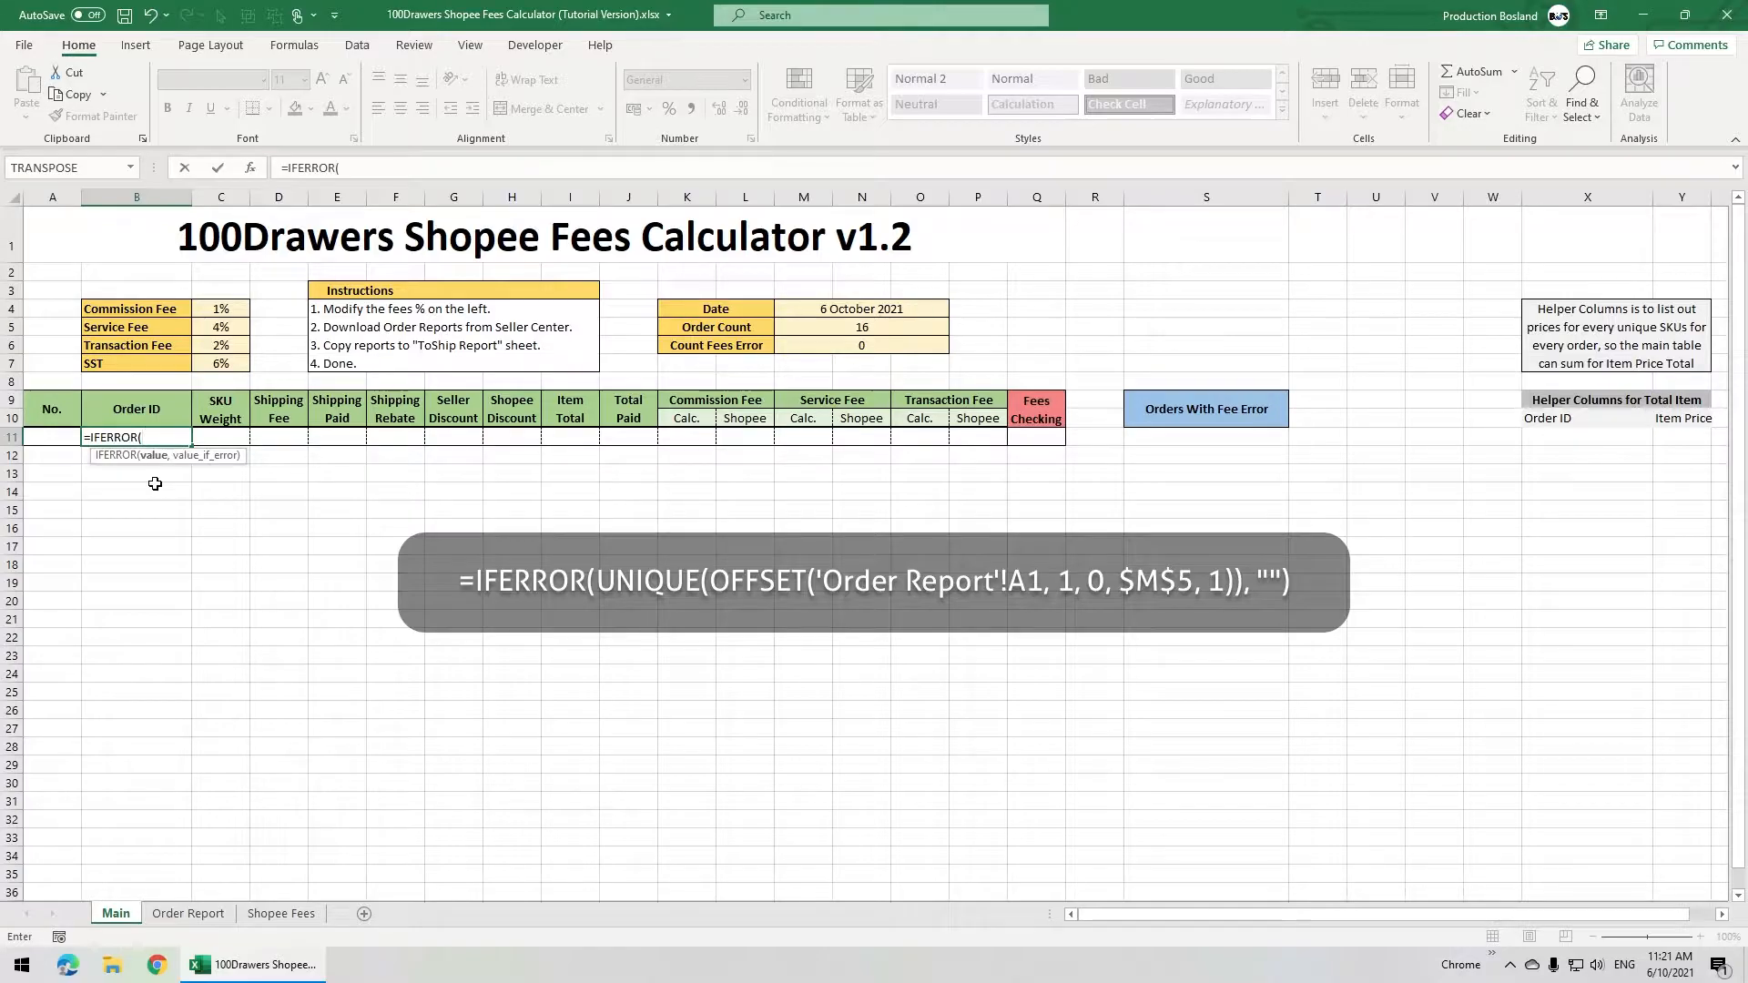
Nest an empty UNIQUE() inside IFERROR in cell B11, with "" as the value returned on error.
type("UNIQUE")
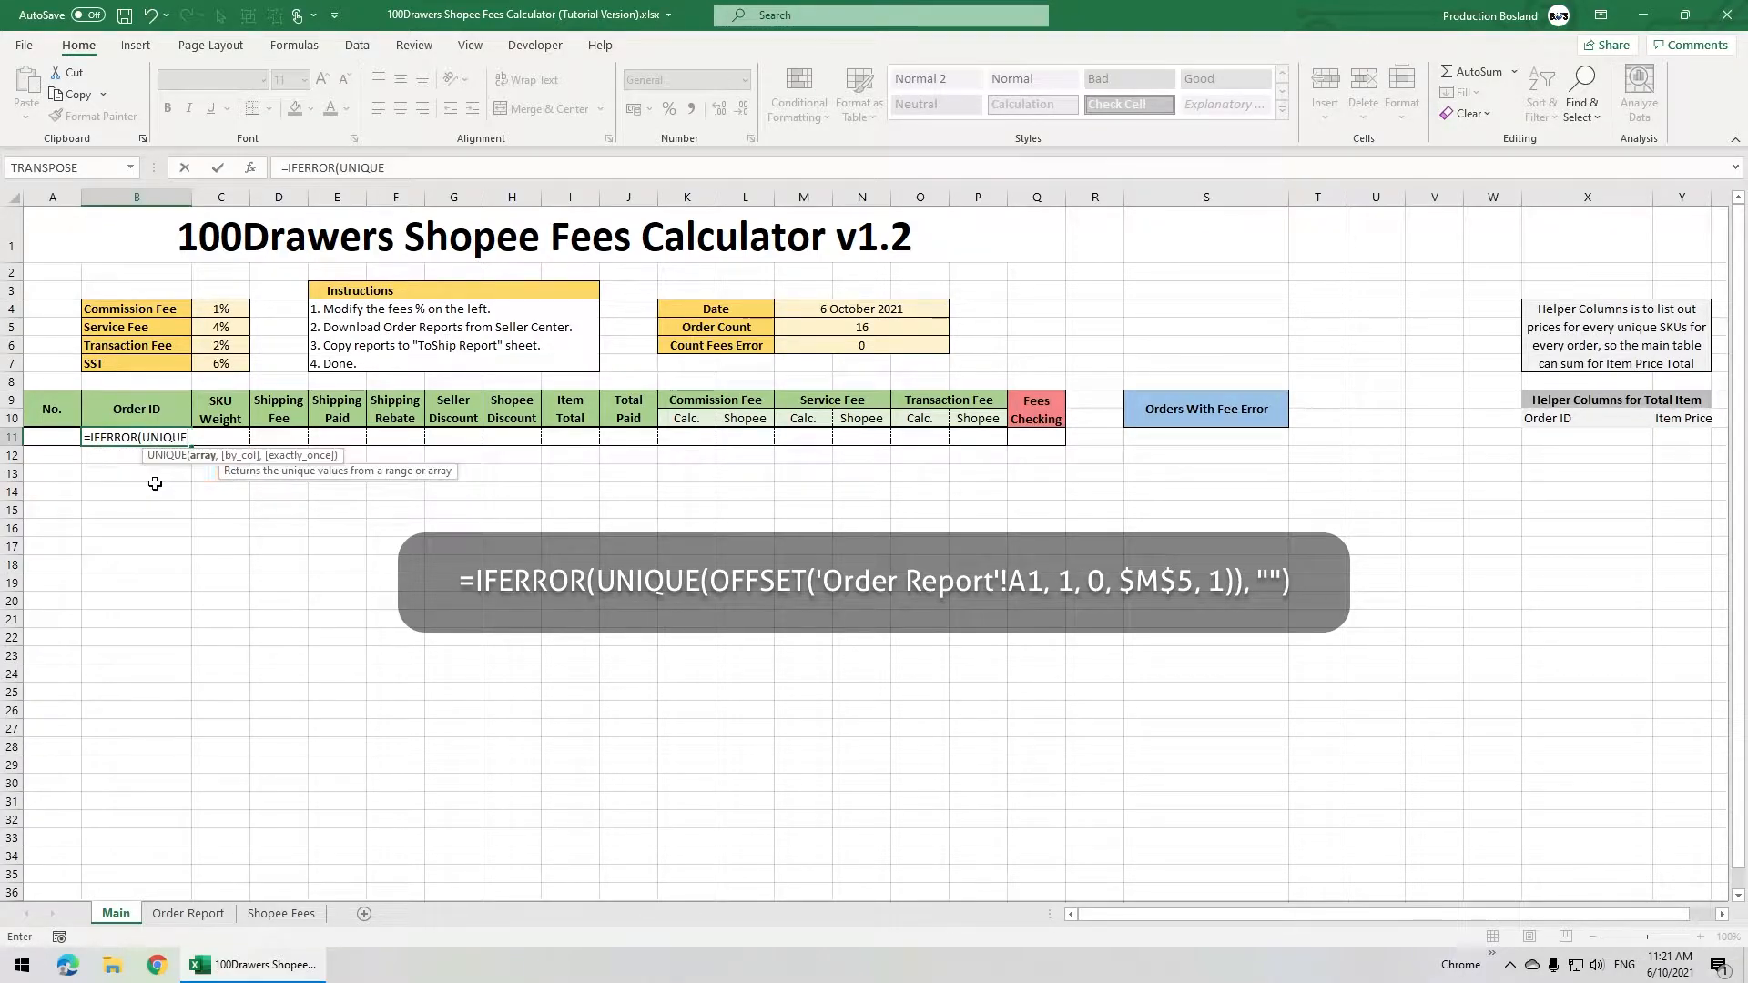
type("(), ")
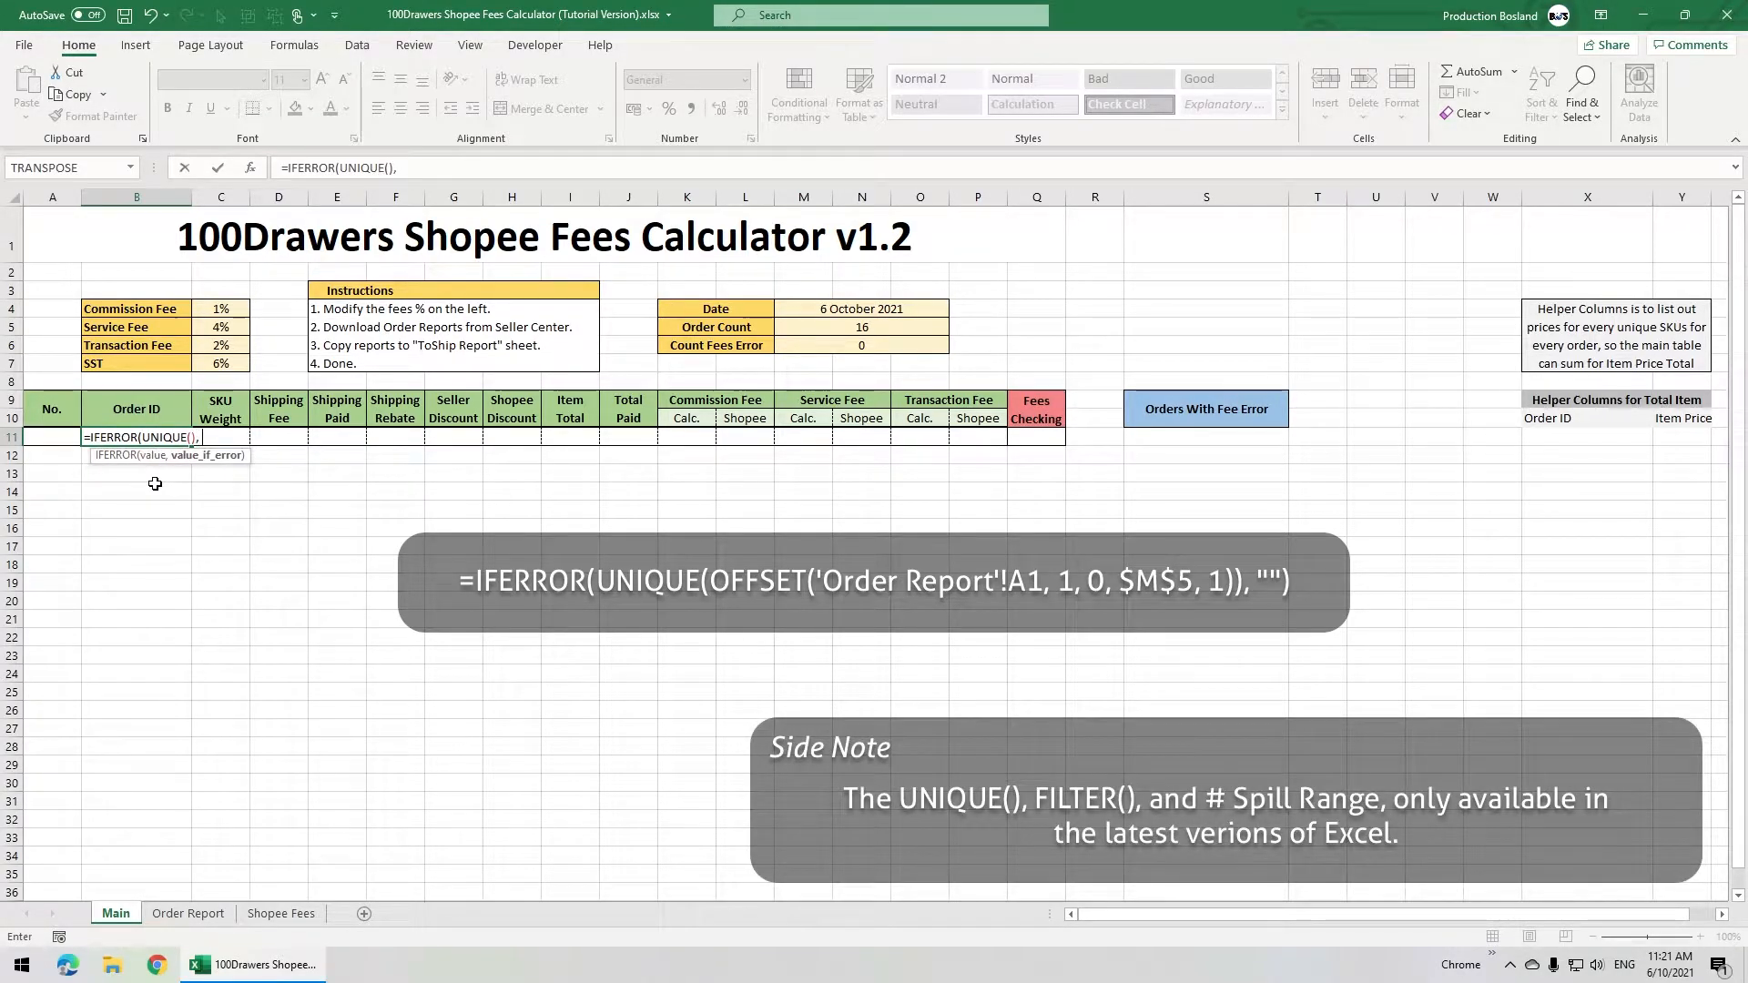
type("\"\")")
key("Left")
key("Left")
key("Left")
key("Left")
key("Left")
key("Left")
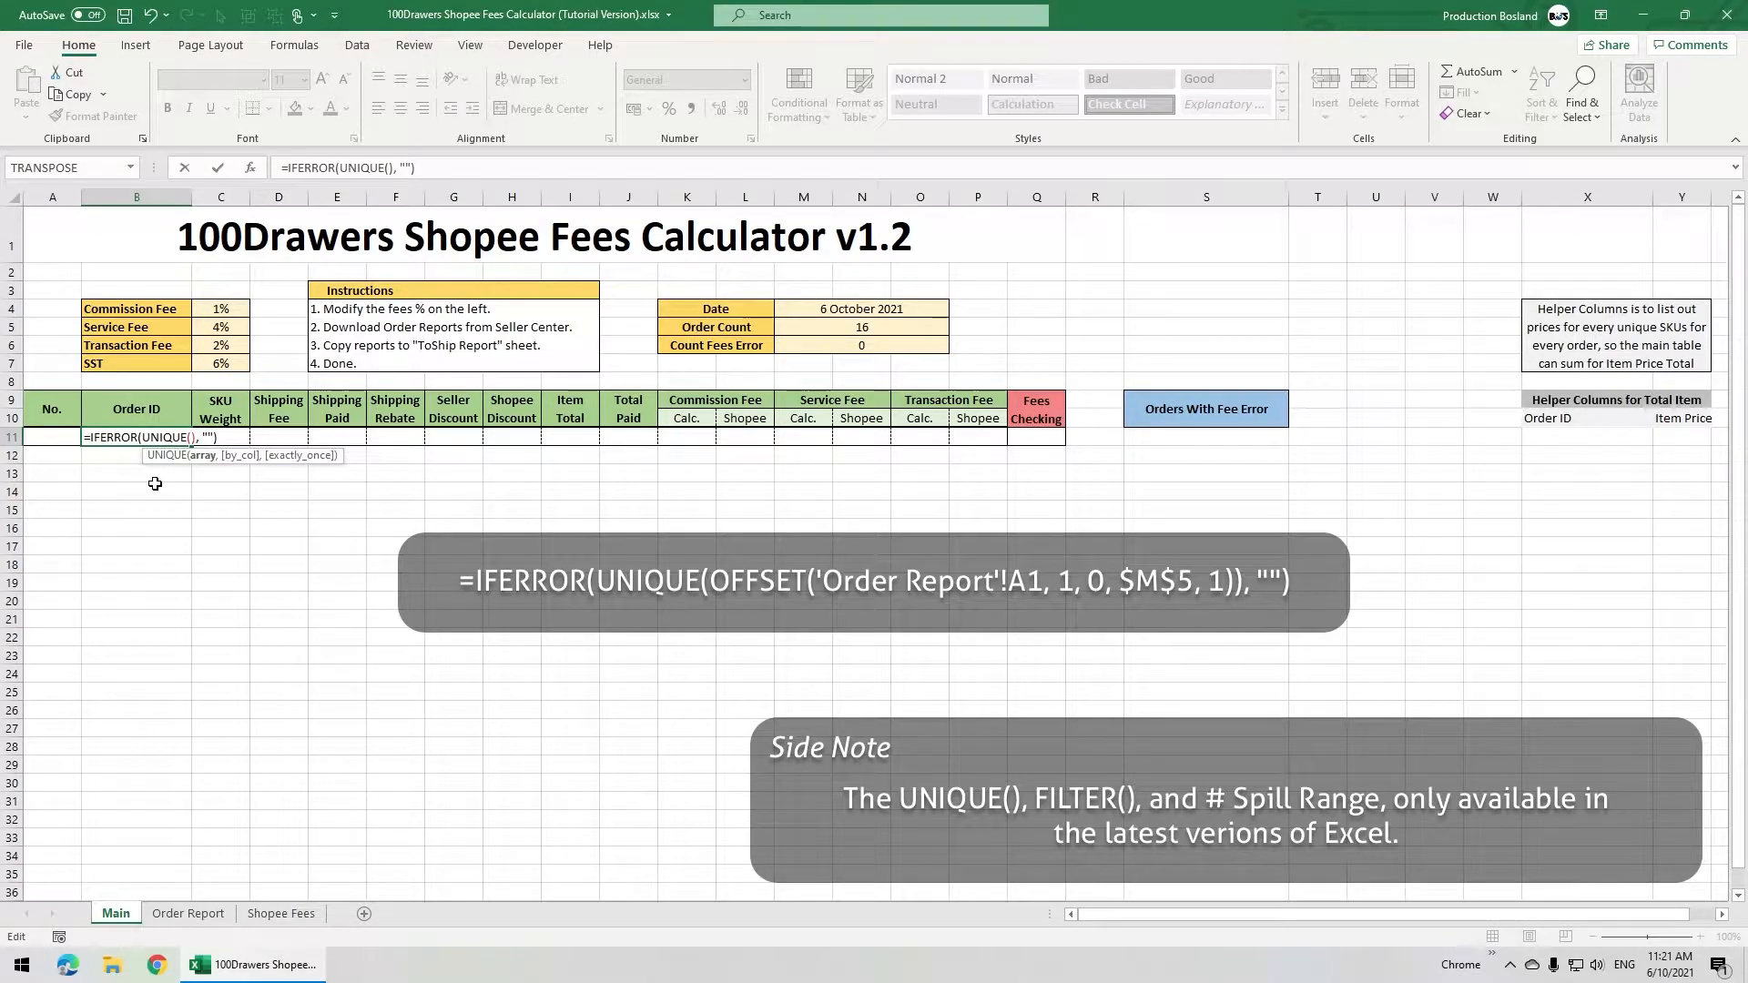
Complete the B11 formula by placing OFFSET('Order Report'!A1, 1, 0, $M$5, 1) inside UNIQUE, and commit it.
type("OFFSET()")
key("Left")
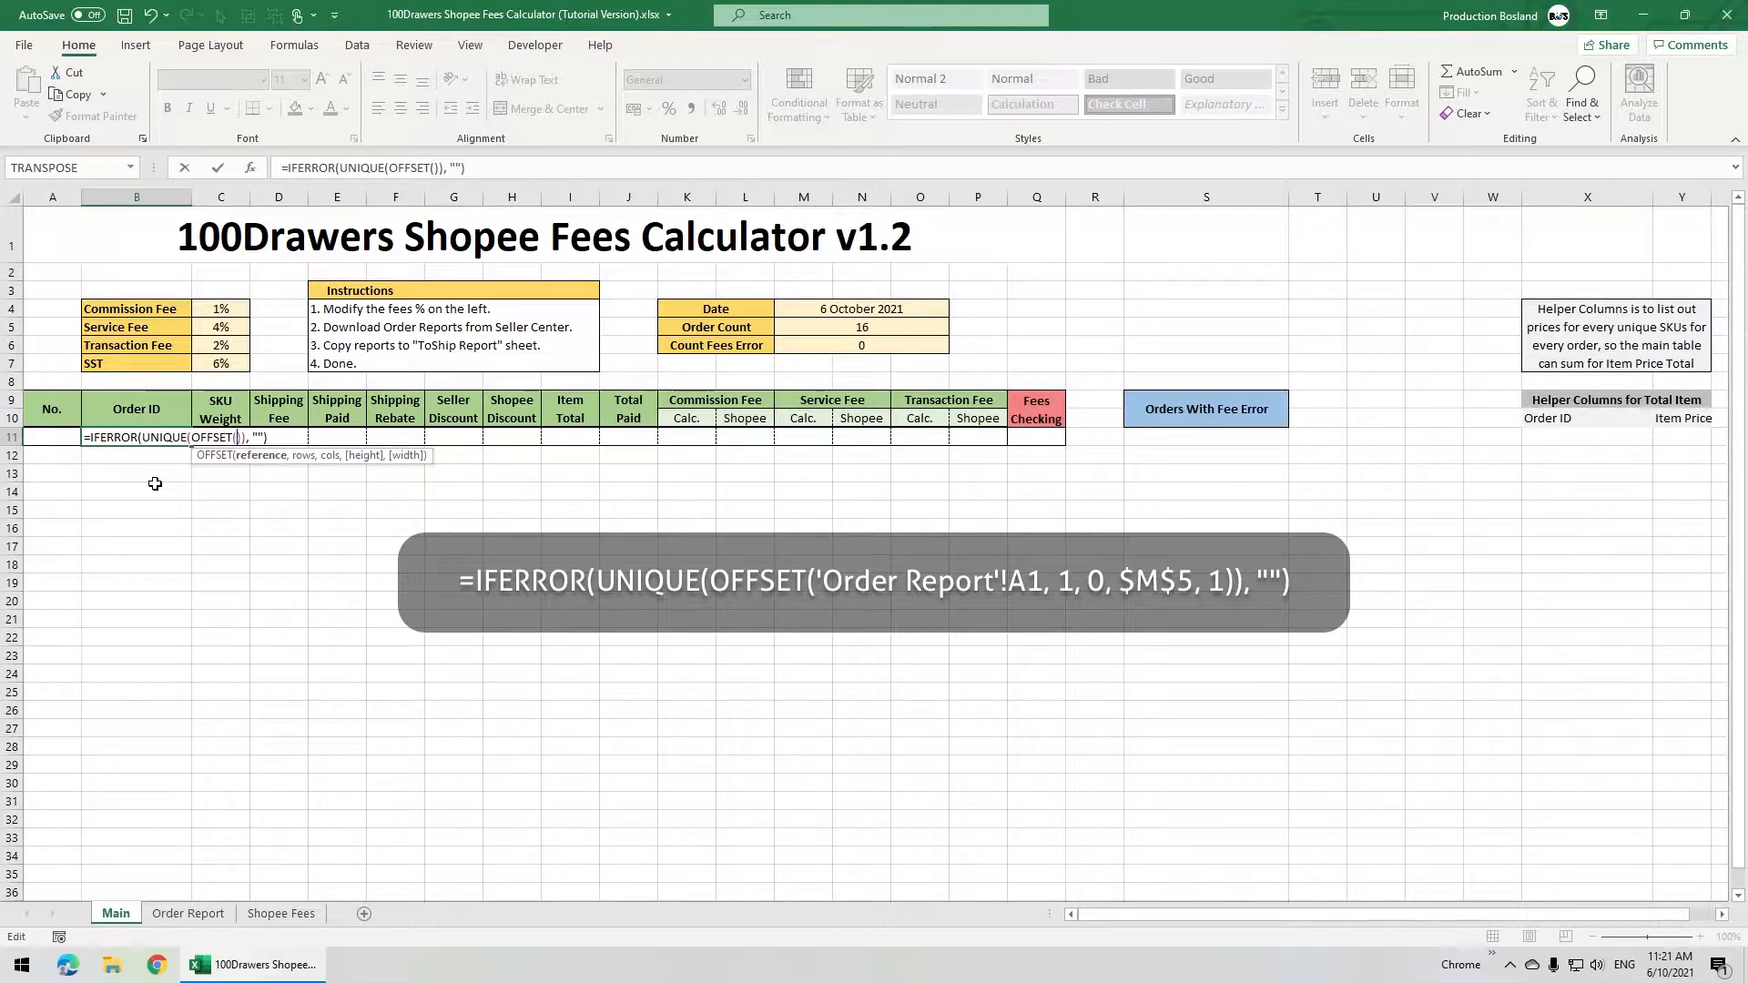
type("'Order Repor")
type("t'!")
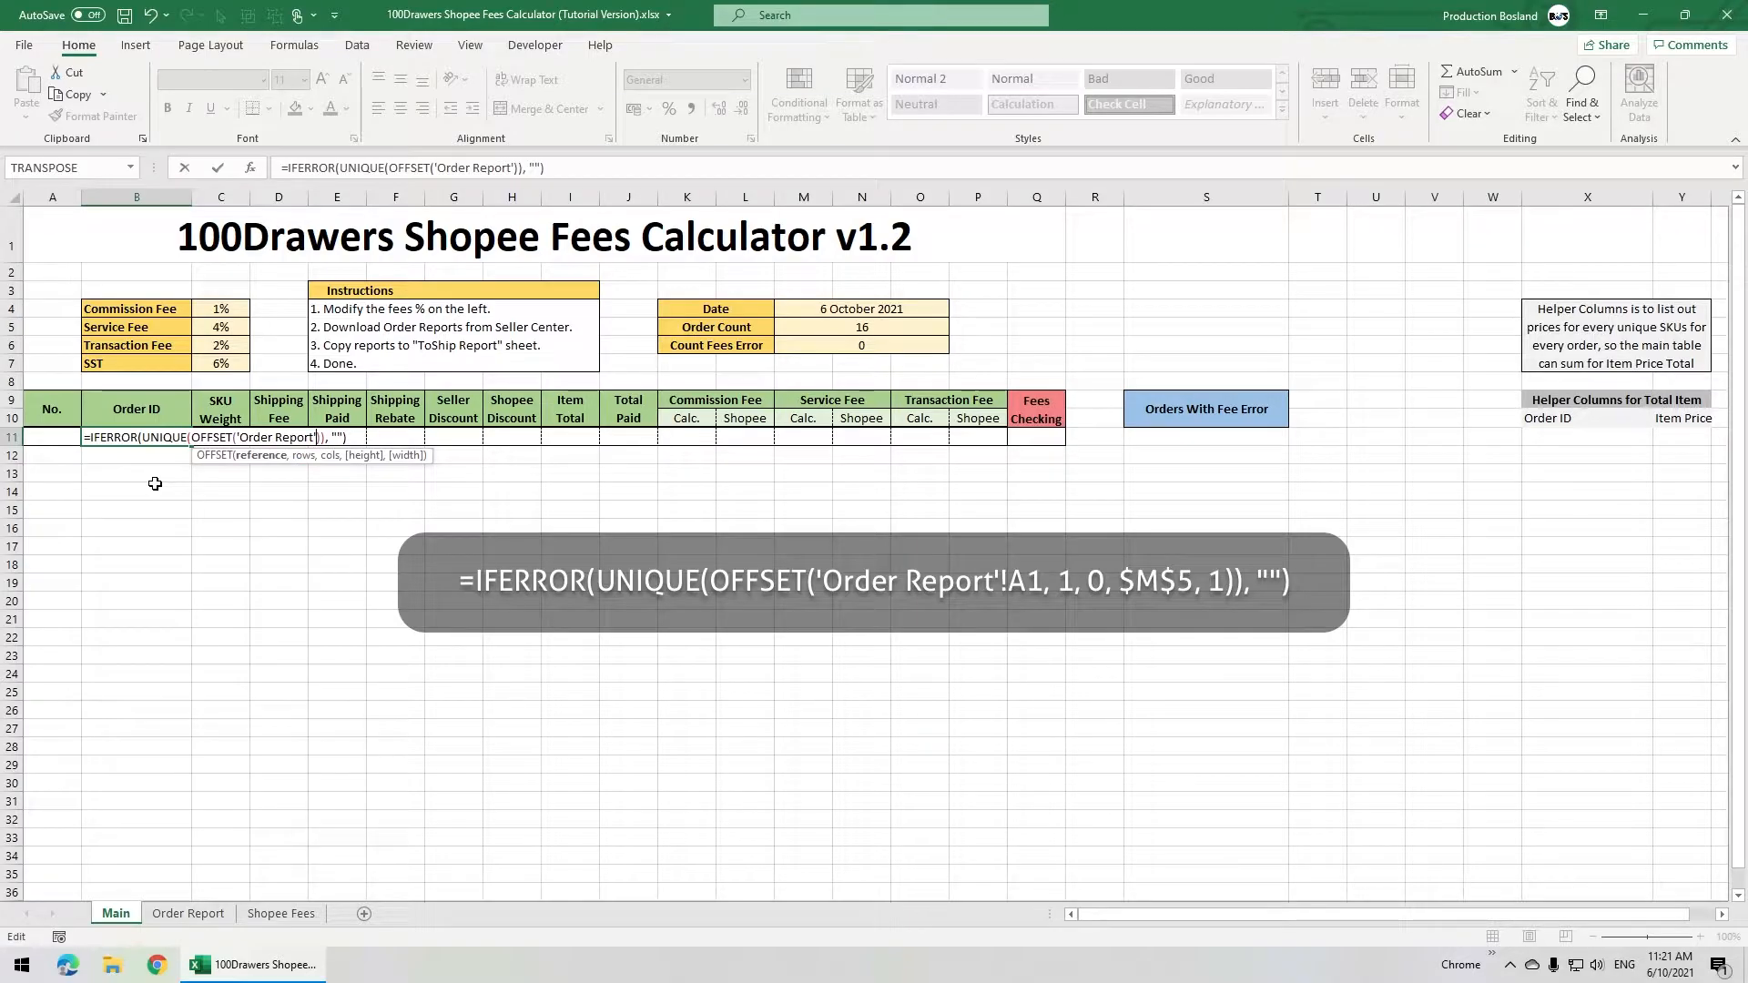
type("A1, 1, ")
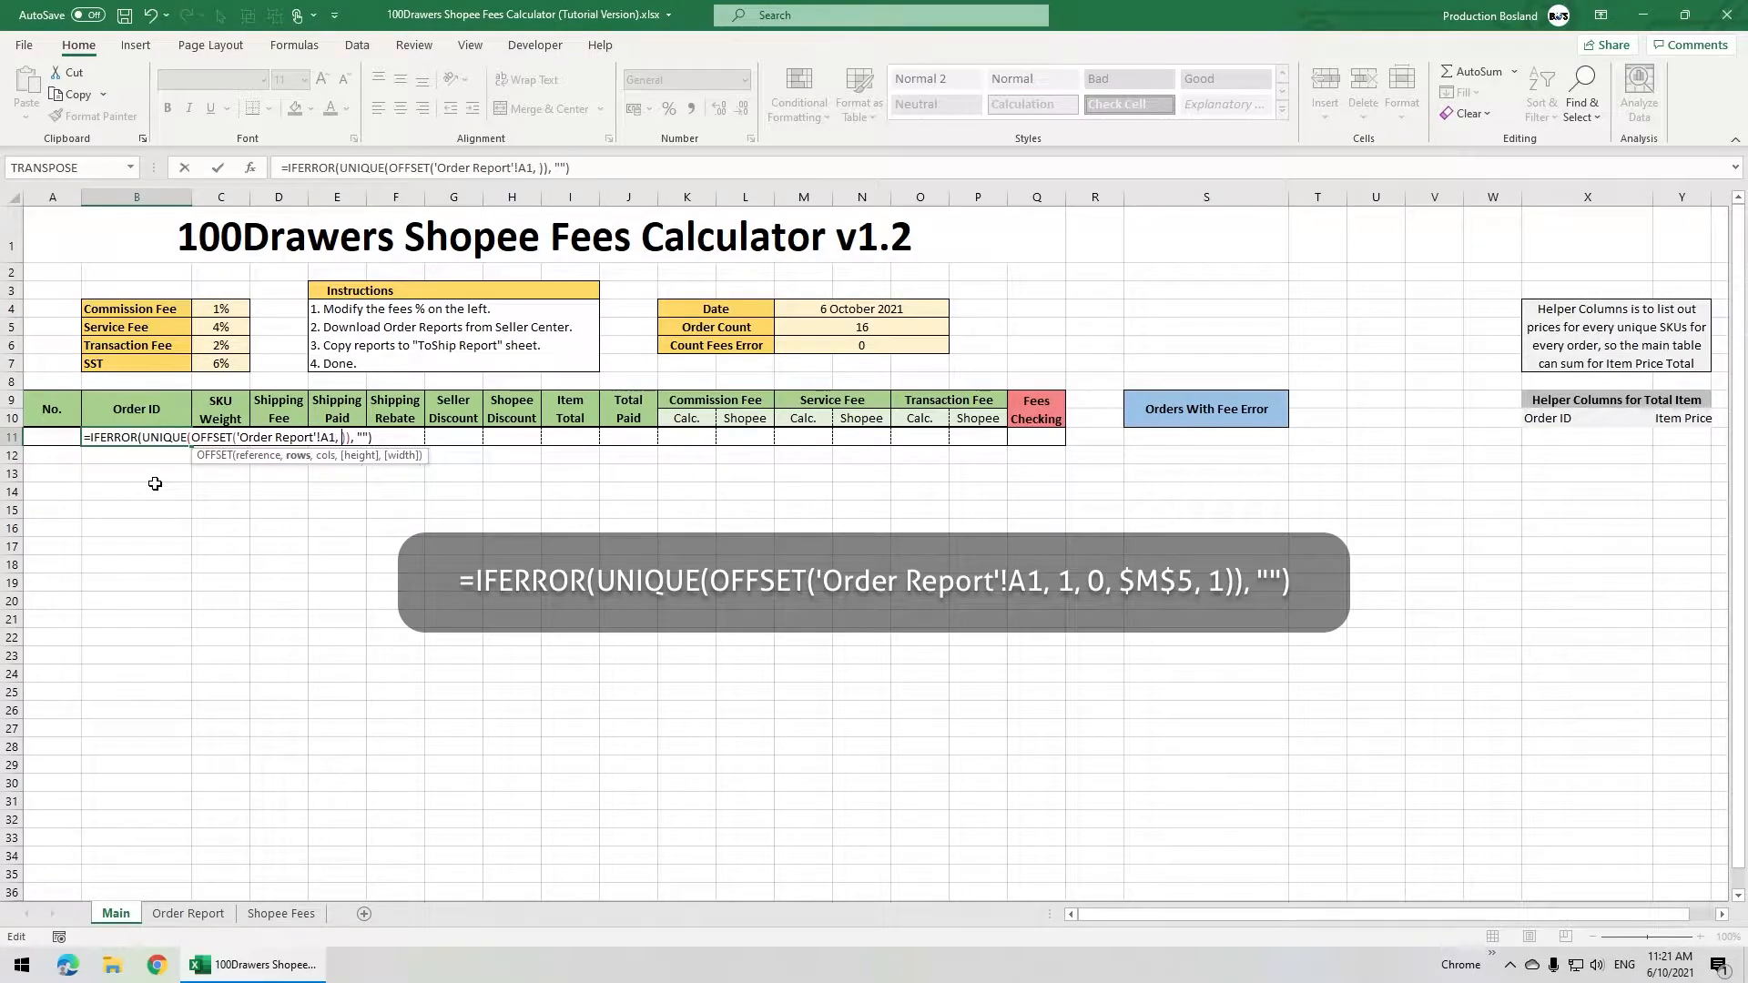
type("0, M5")
key("F4")
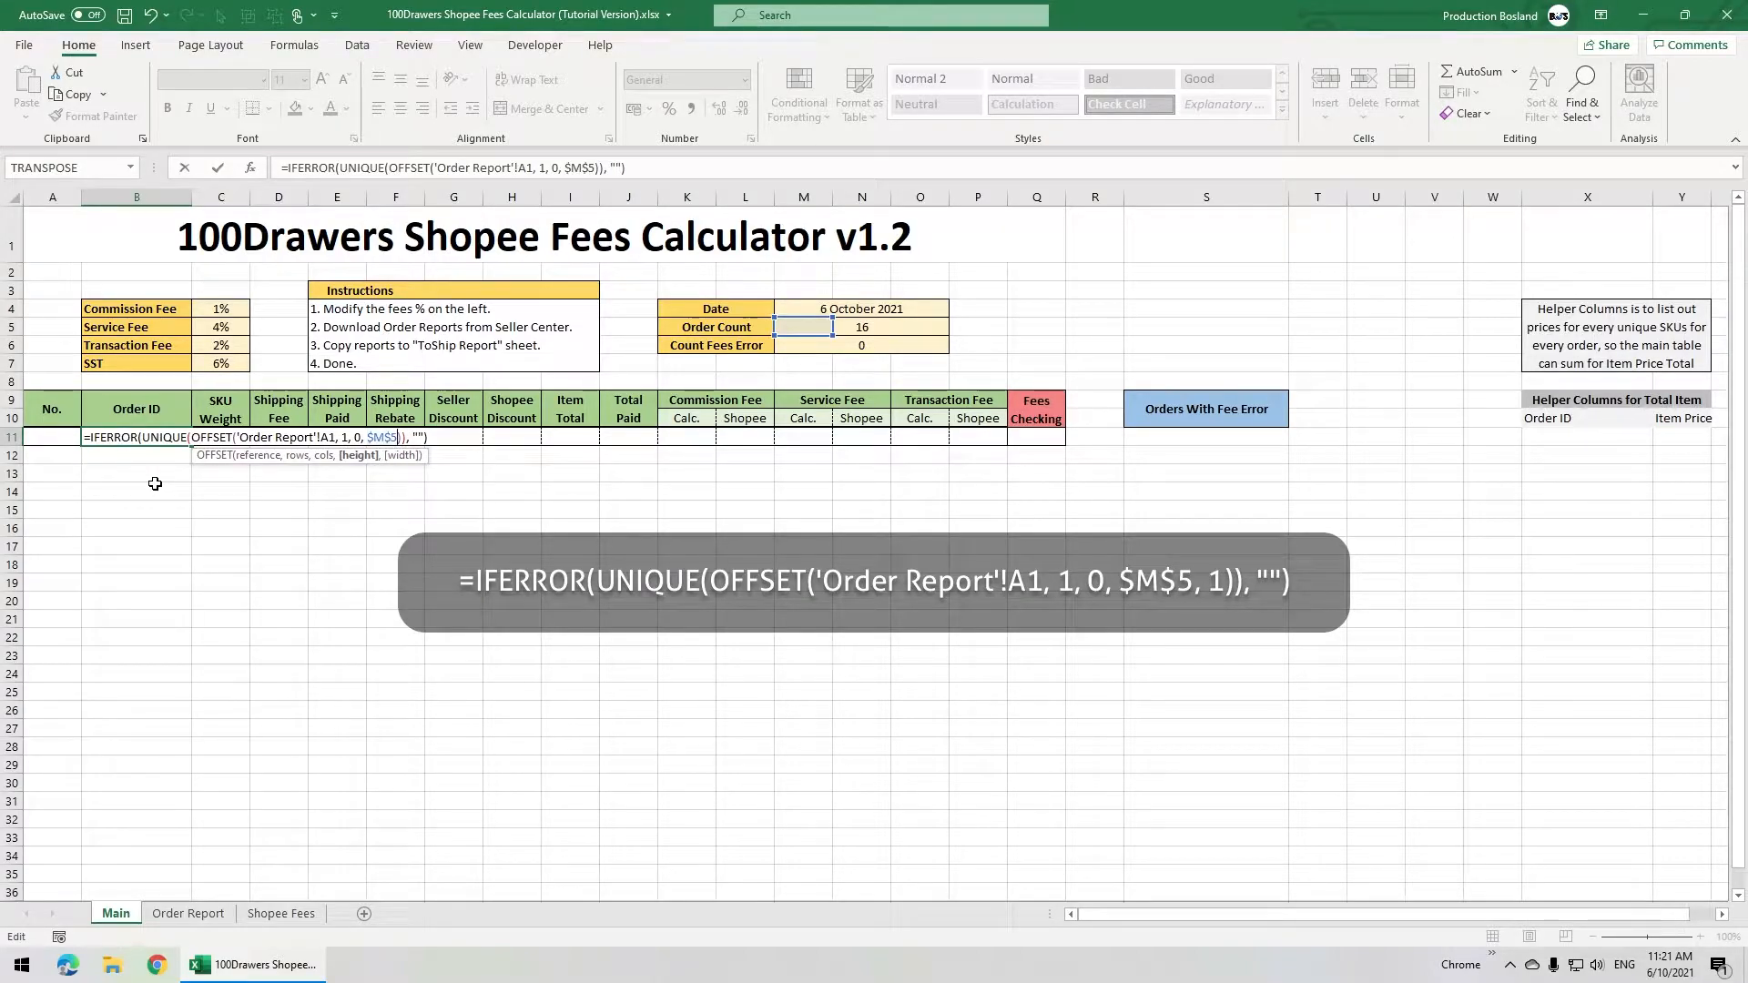
type(", 1")
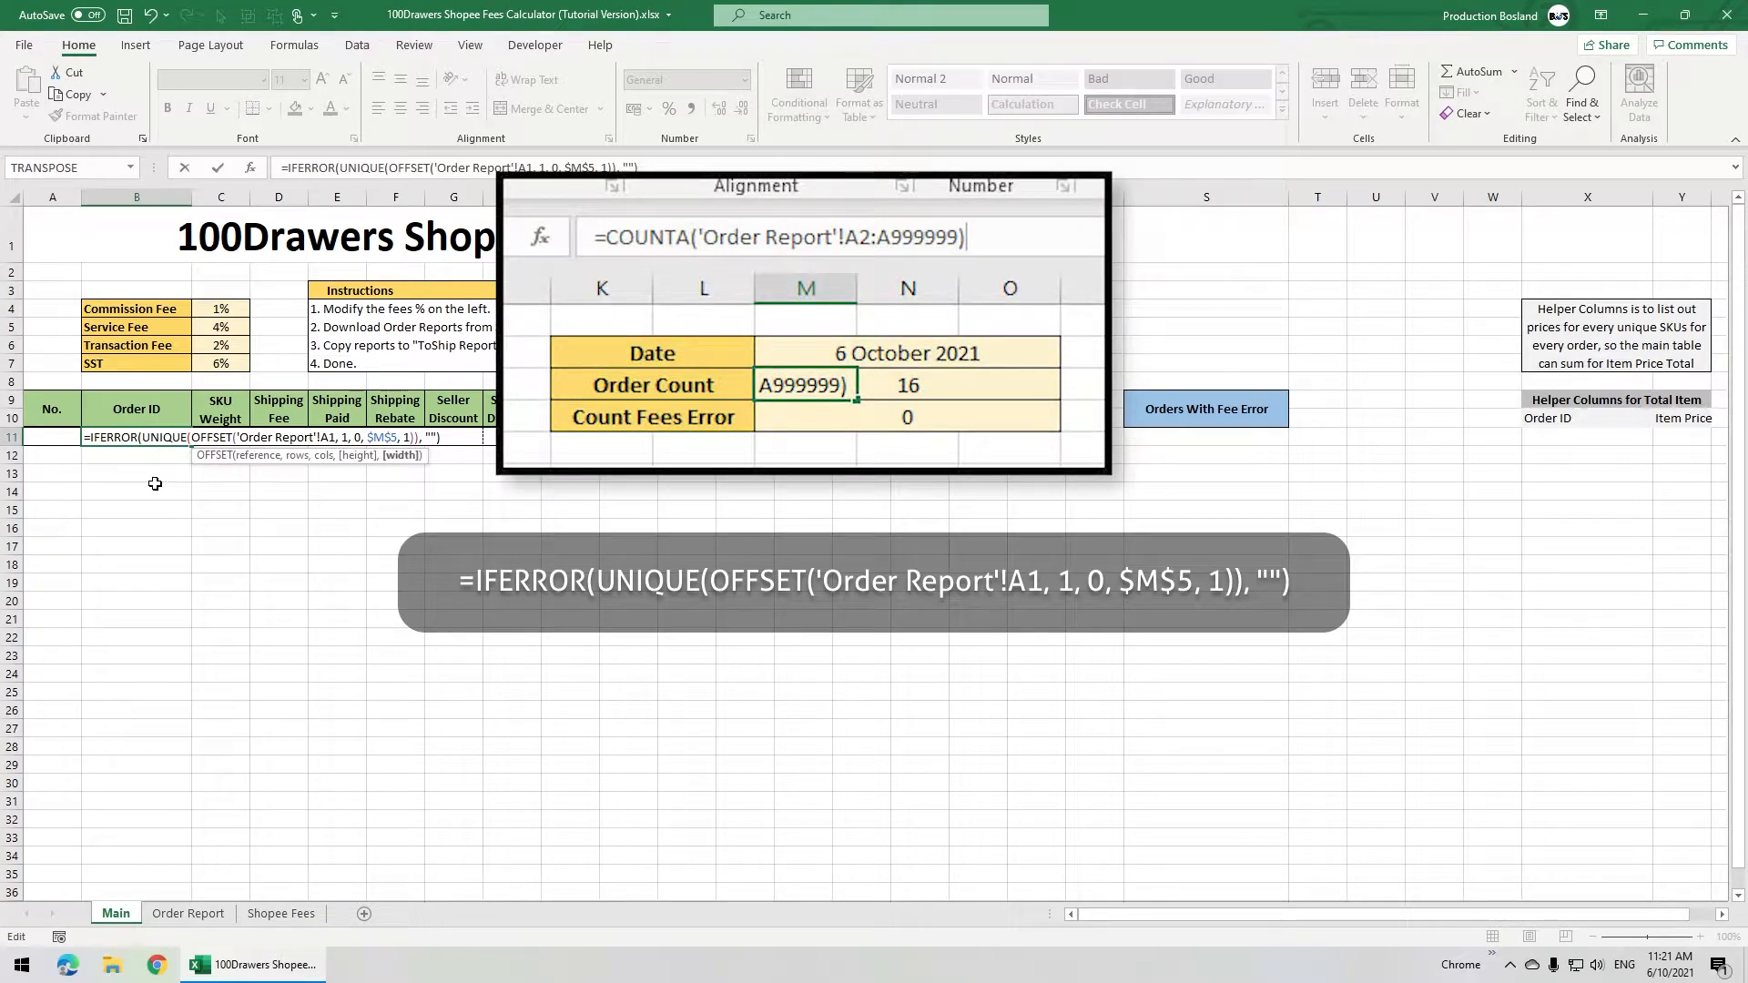
key("Return")
key("Up")
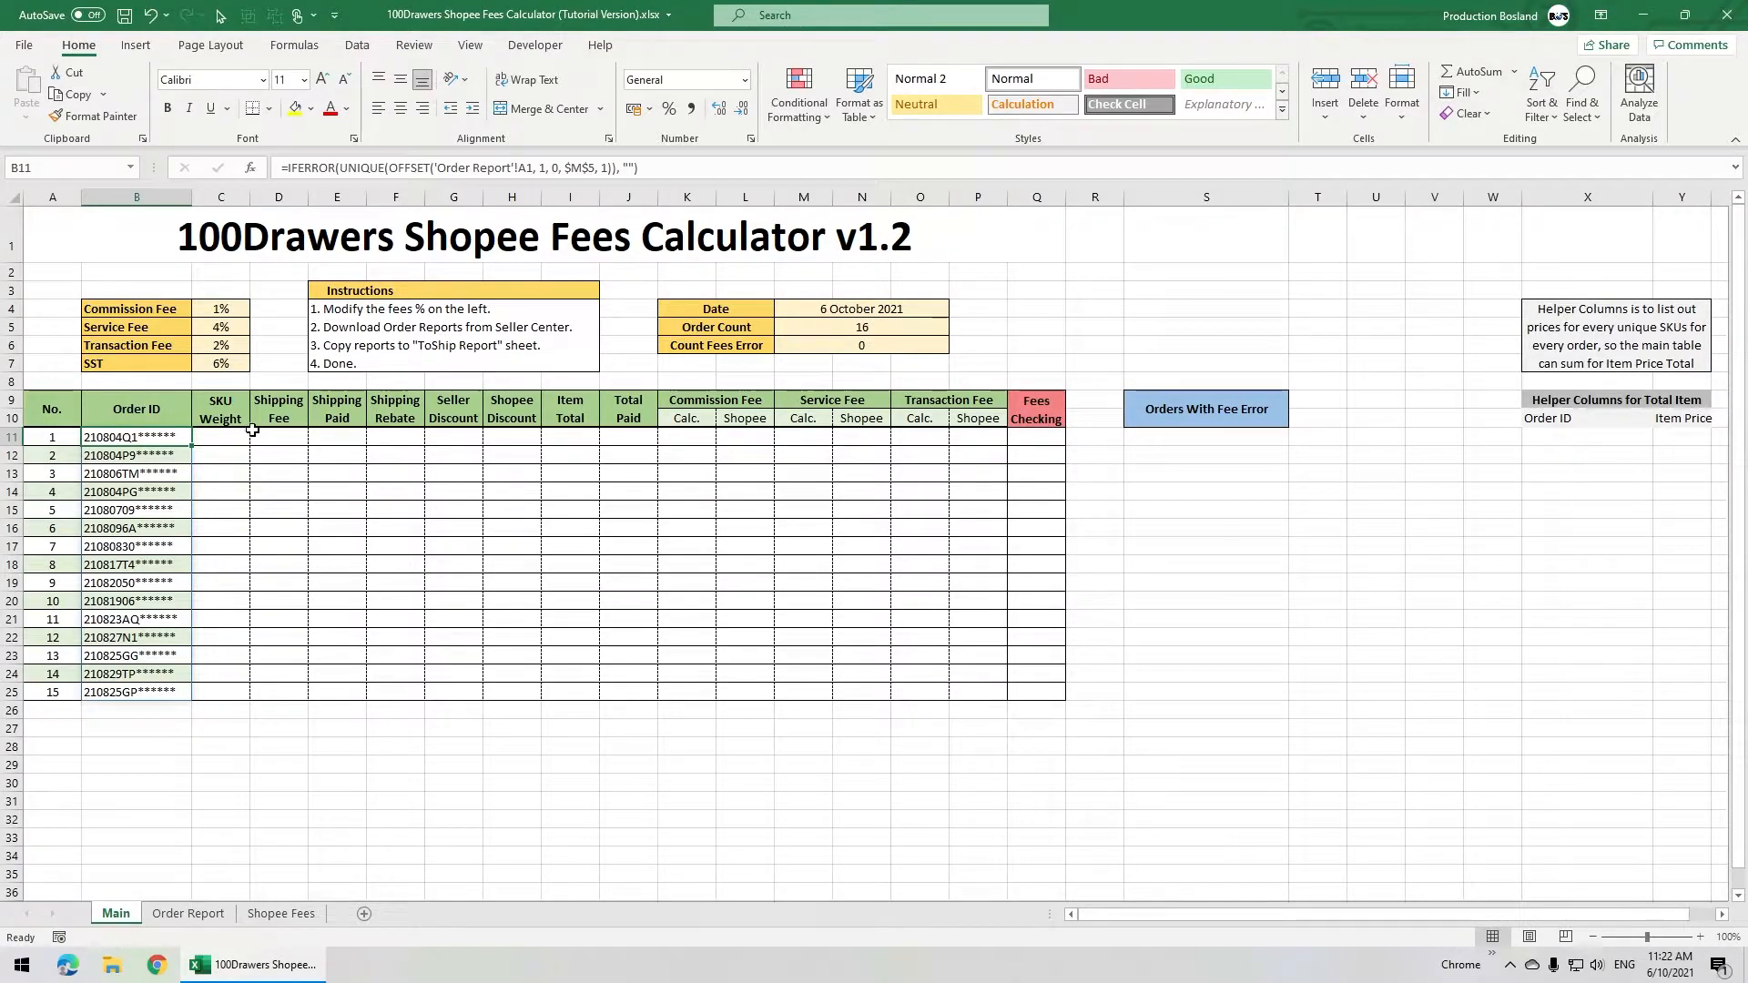
Start the SKU Weight formula in C11 as =IF($M$5>0, <Something>, "").
left_click(222, 435)
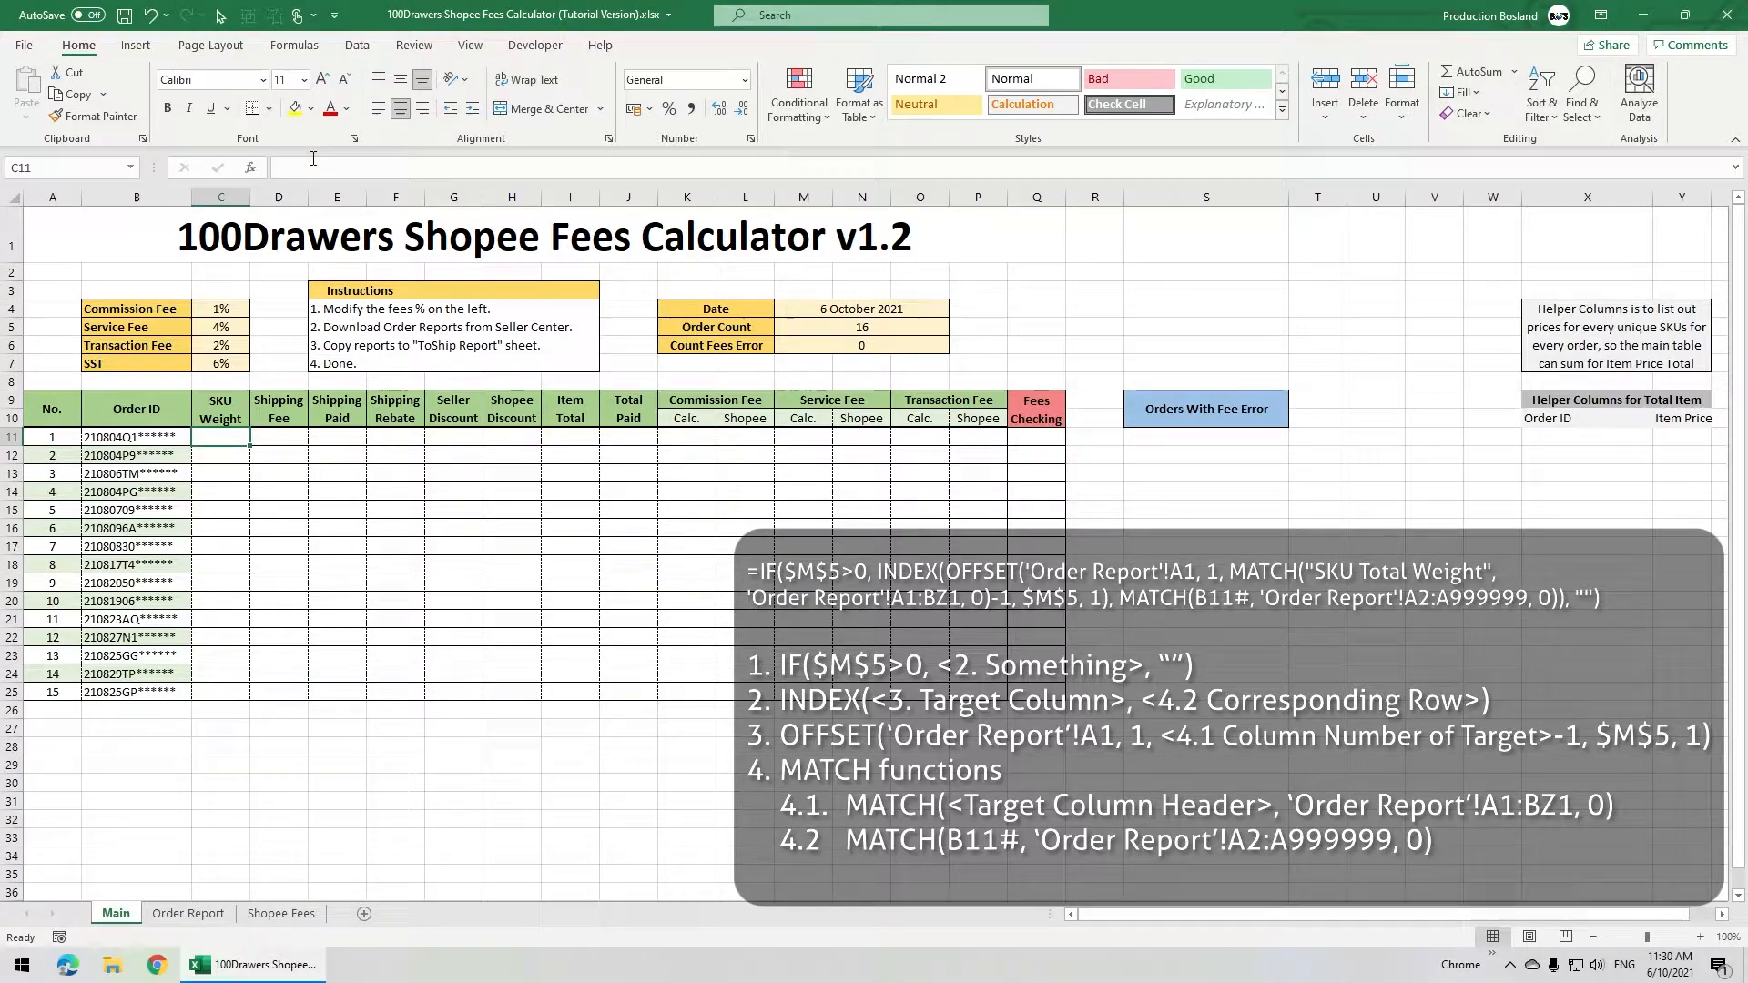
left_click(312, 157)
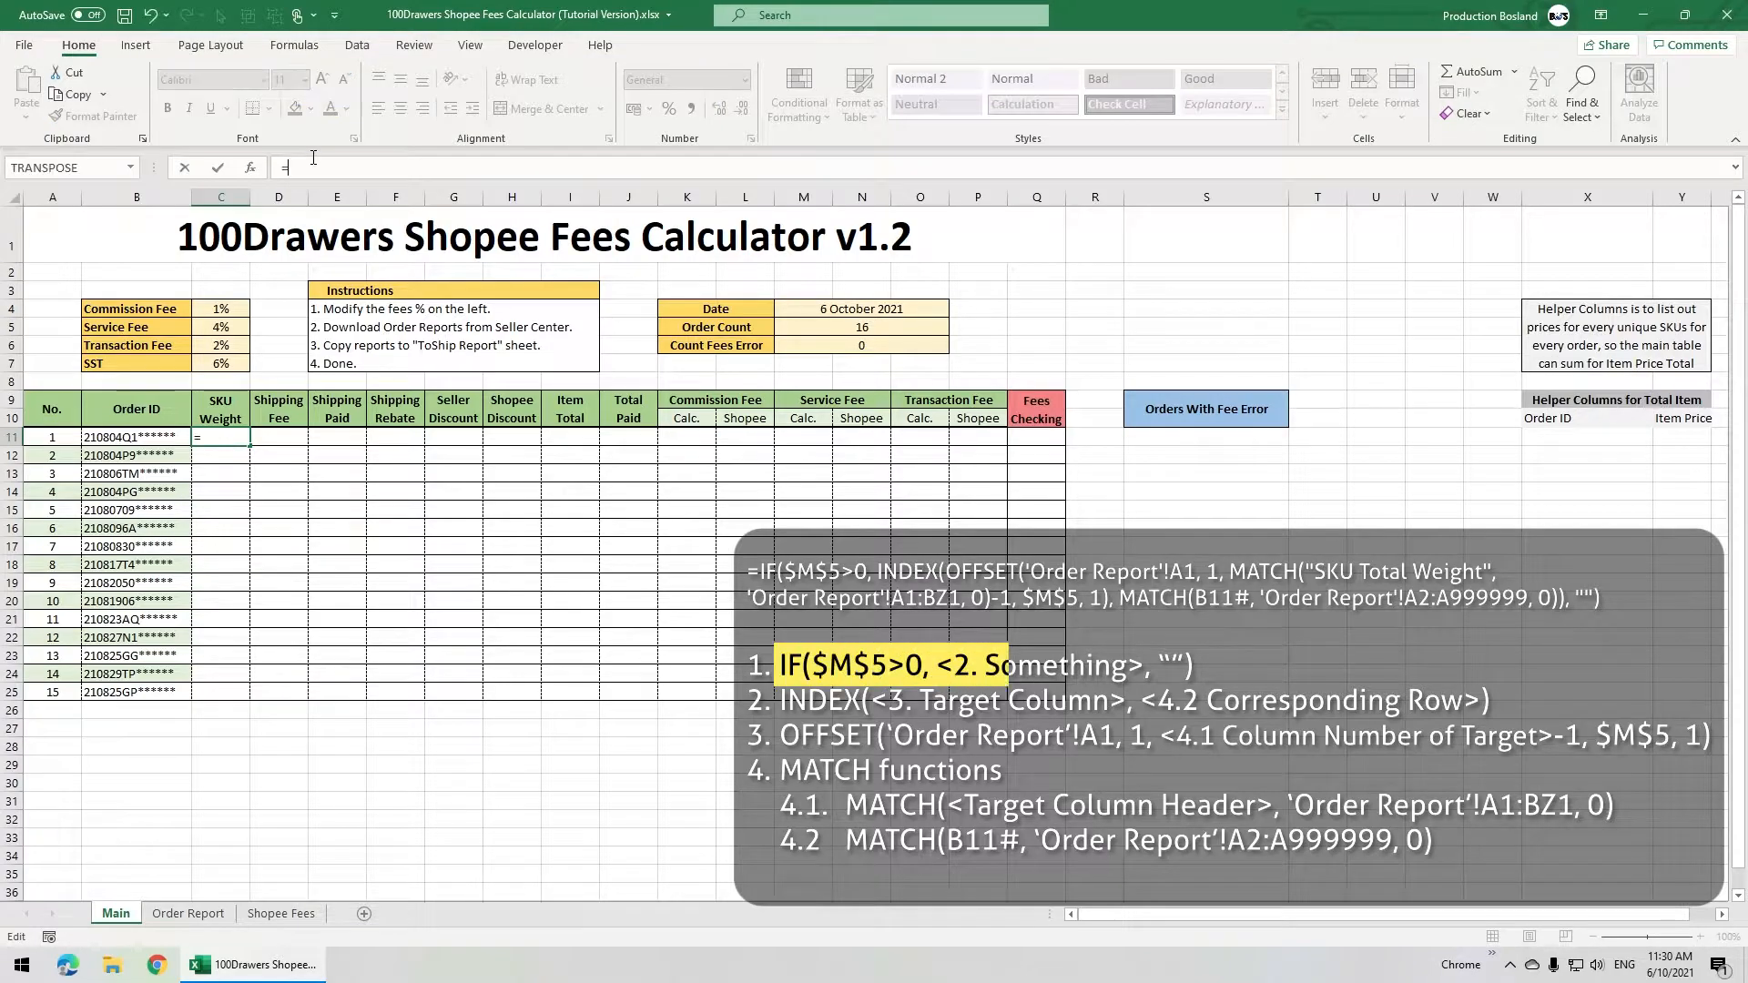
type("=IF(")
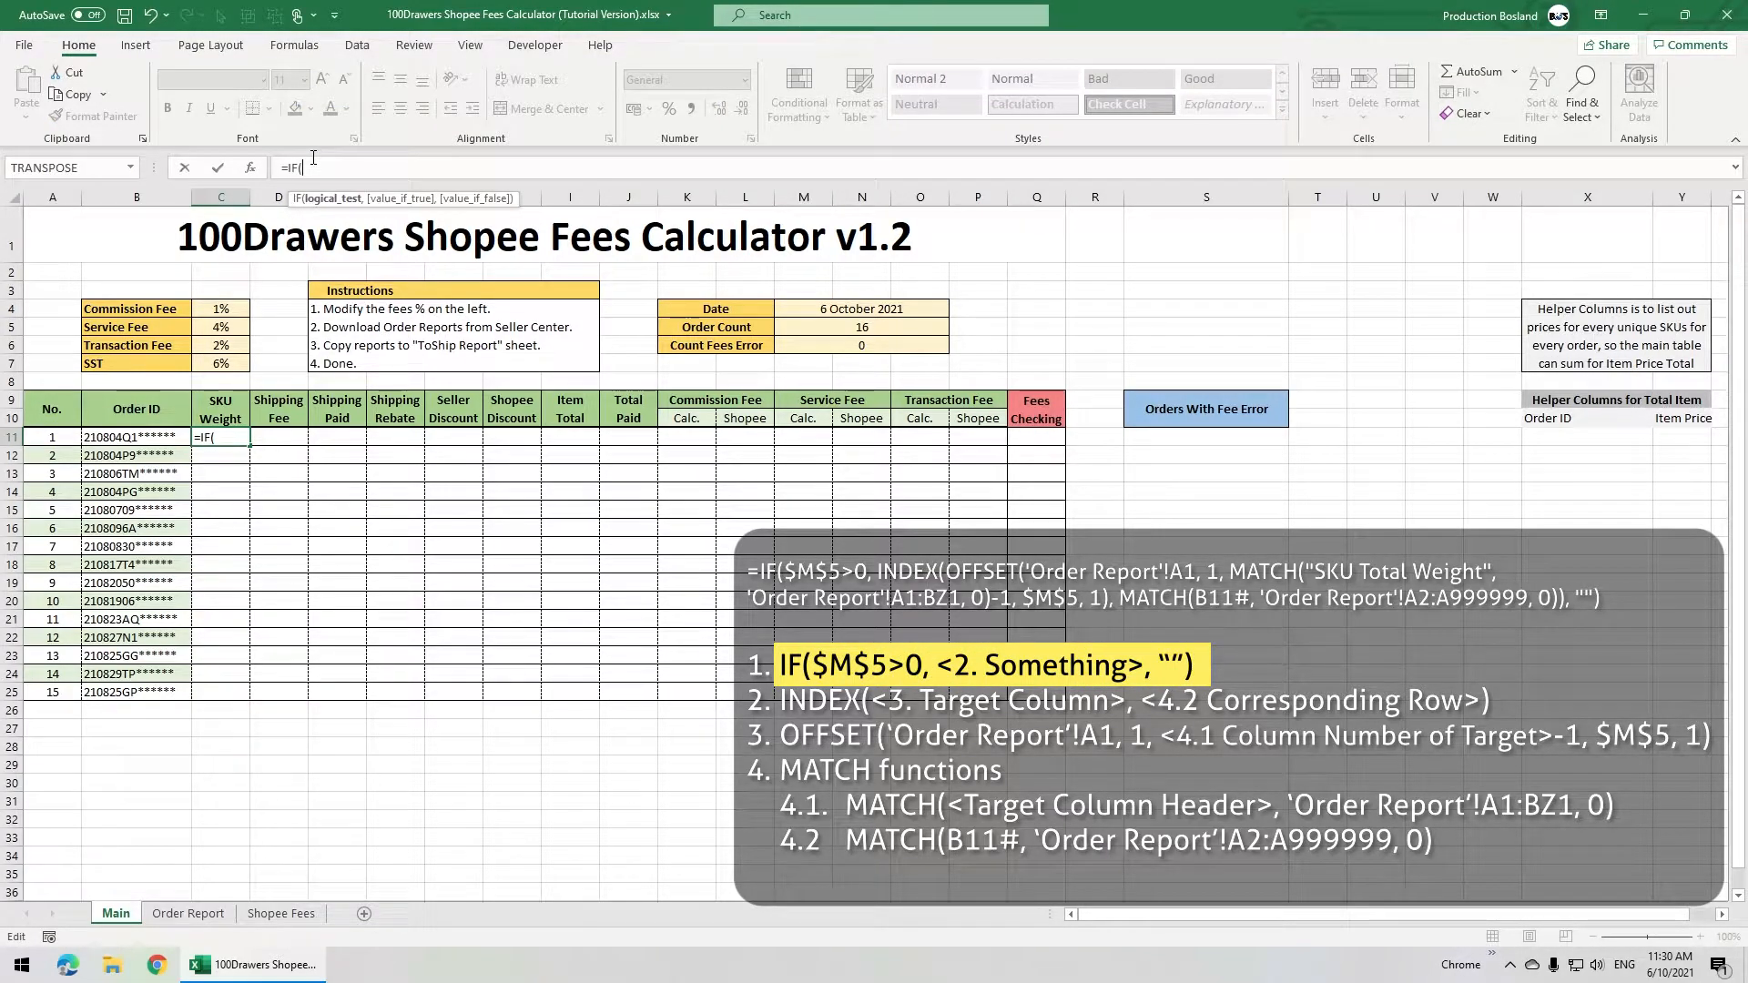
type("$M$5")
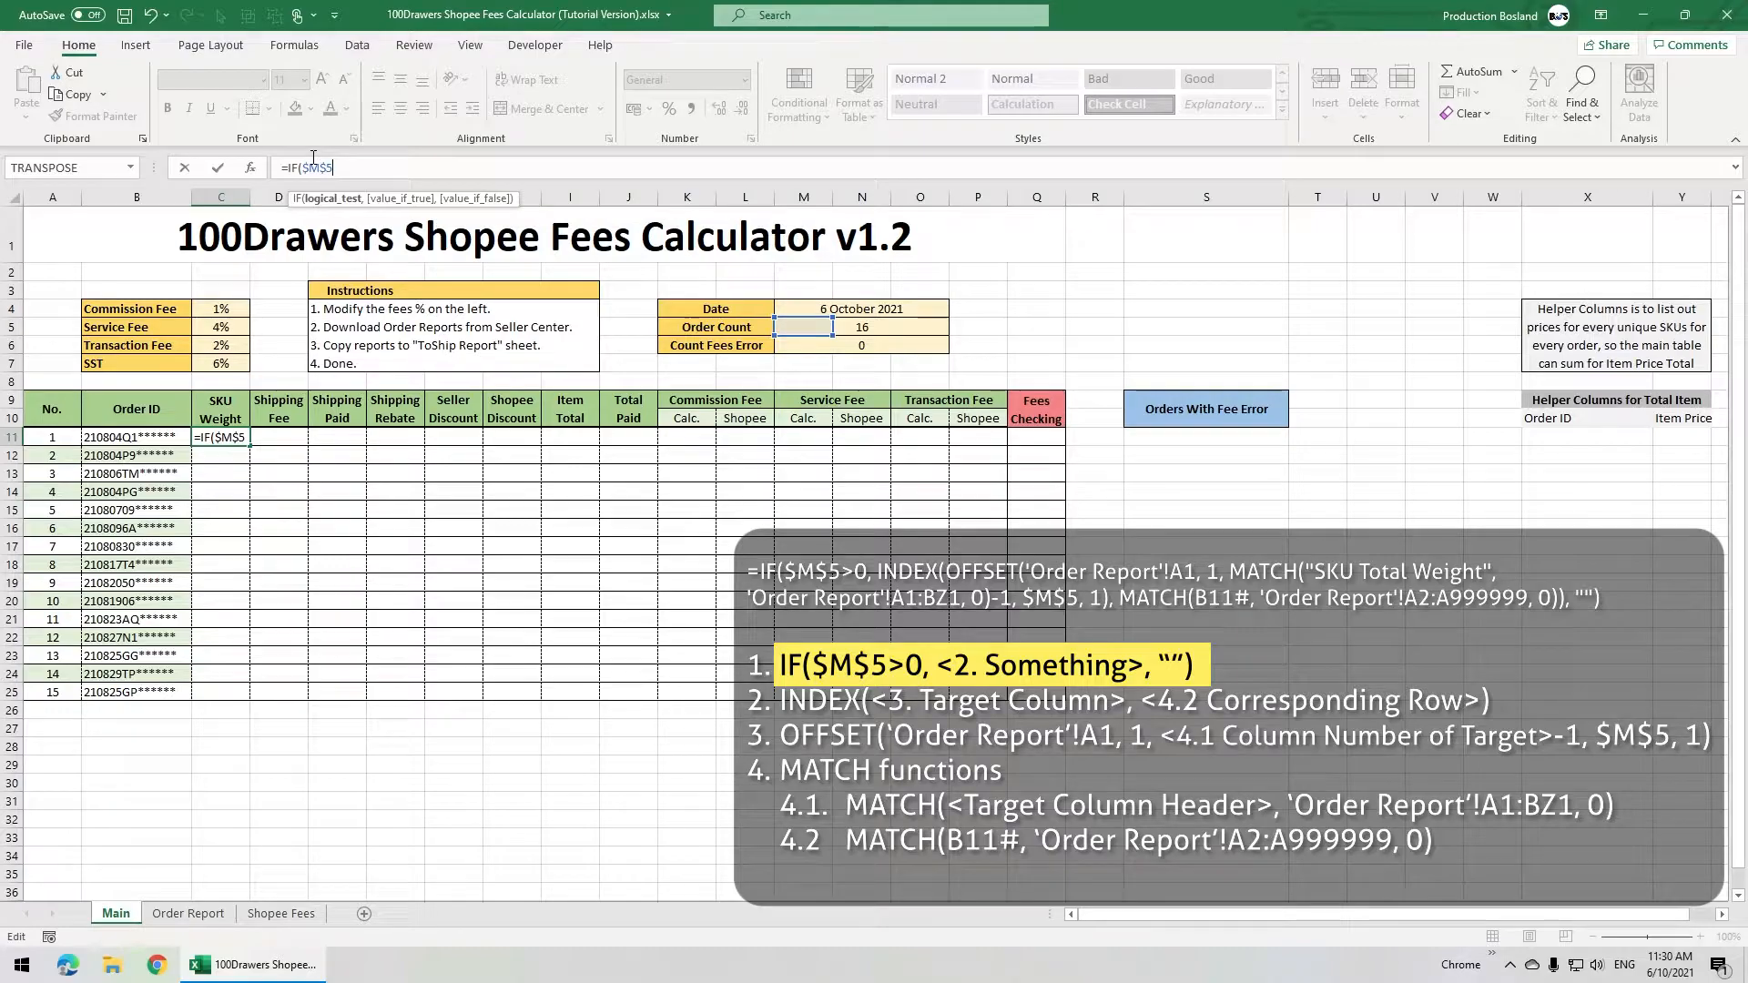
type(">0, <Something")
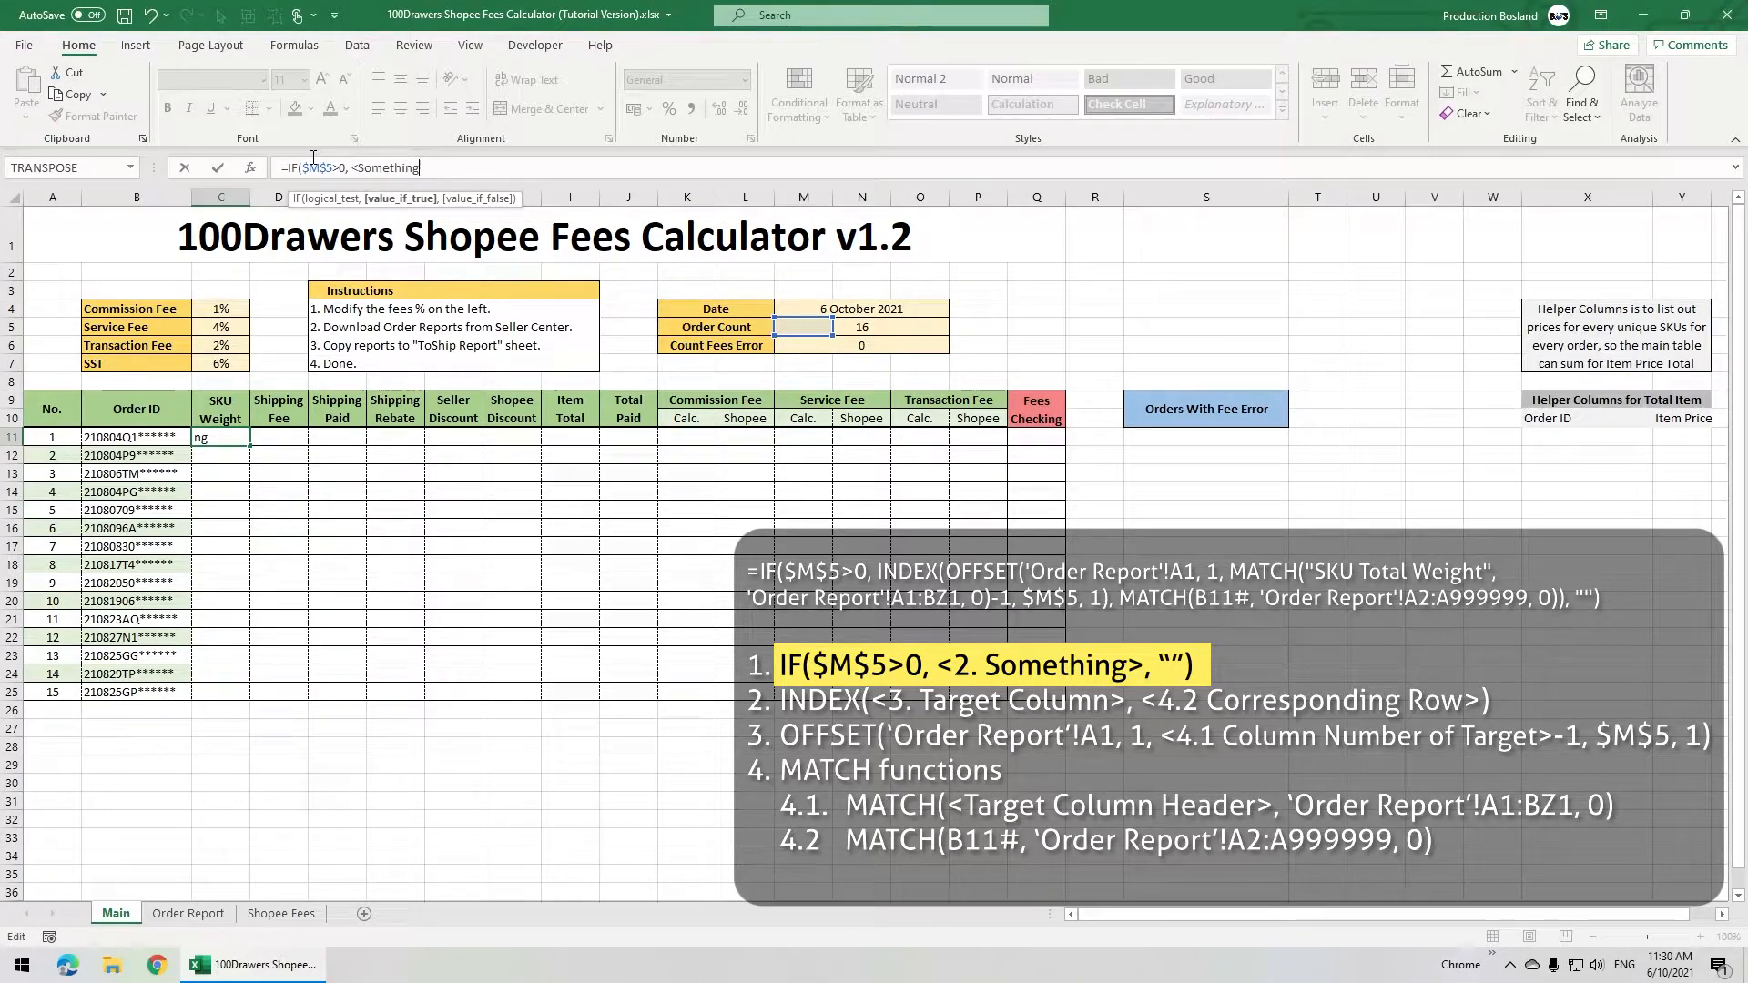
type(">, \"\")")
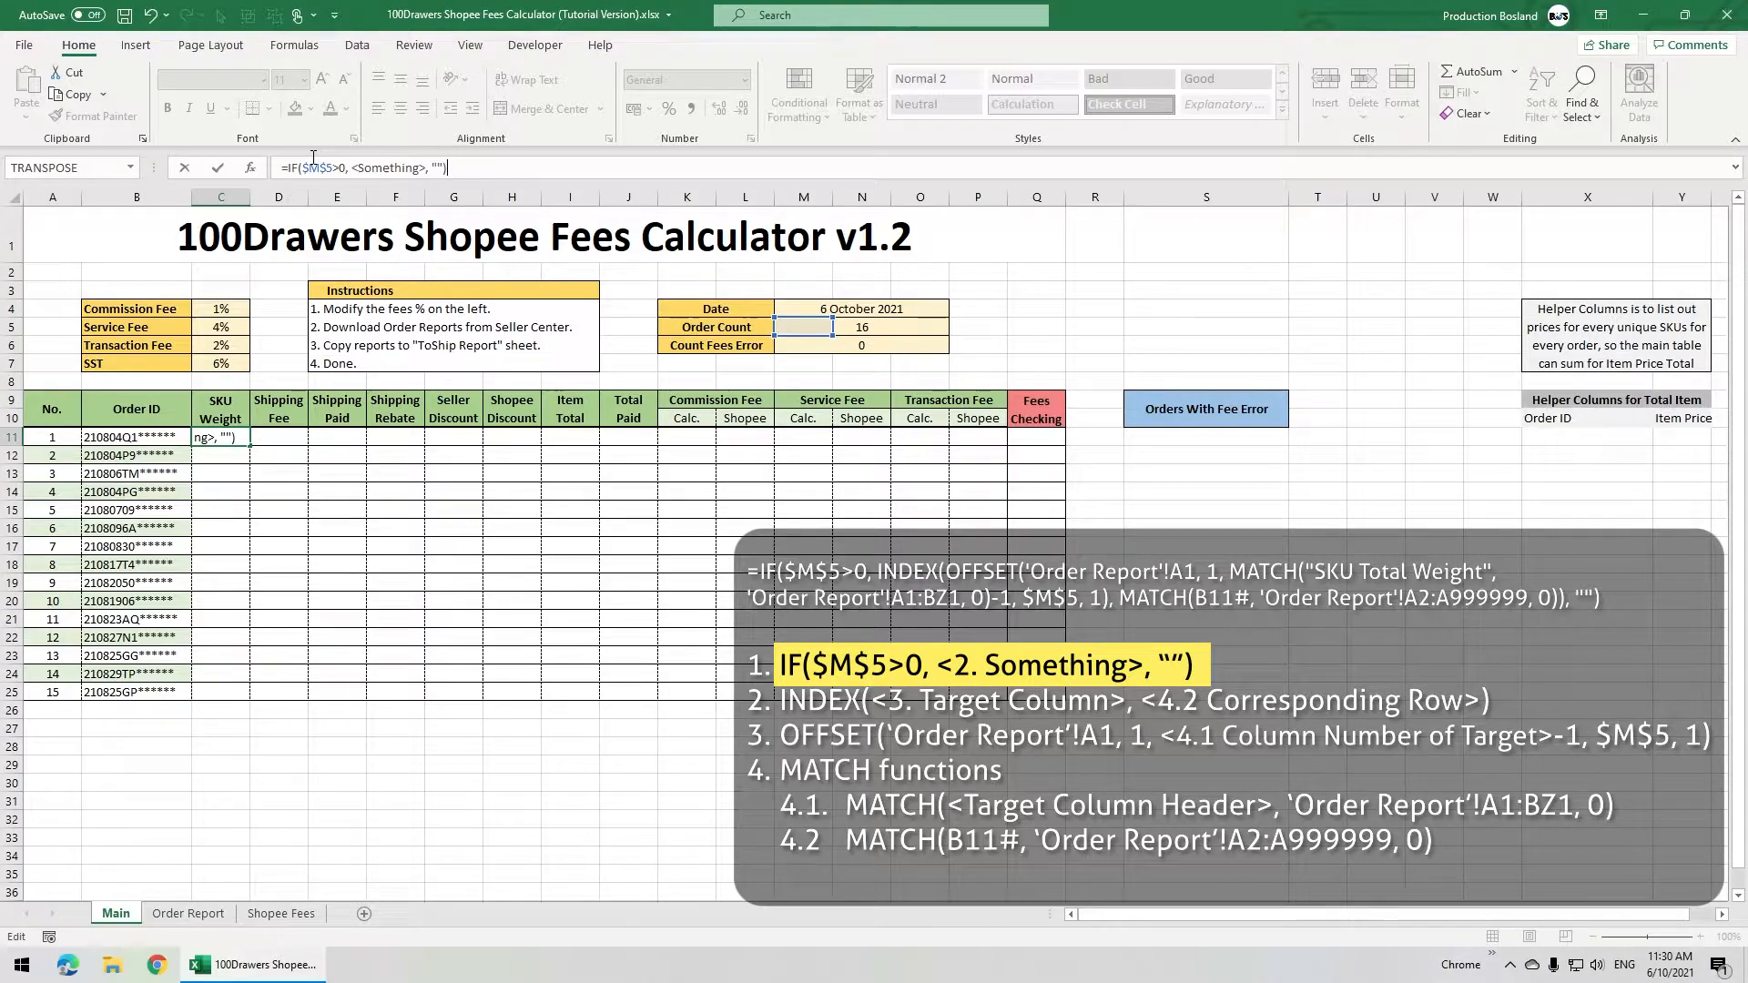
Replace the <Something> placeholder in the C11 formula with INDEX(OFFSET(), MATCH()).
left_click_drag(357, 170, 426, 170)
type("INDEX(, MATCH")
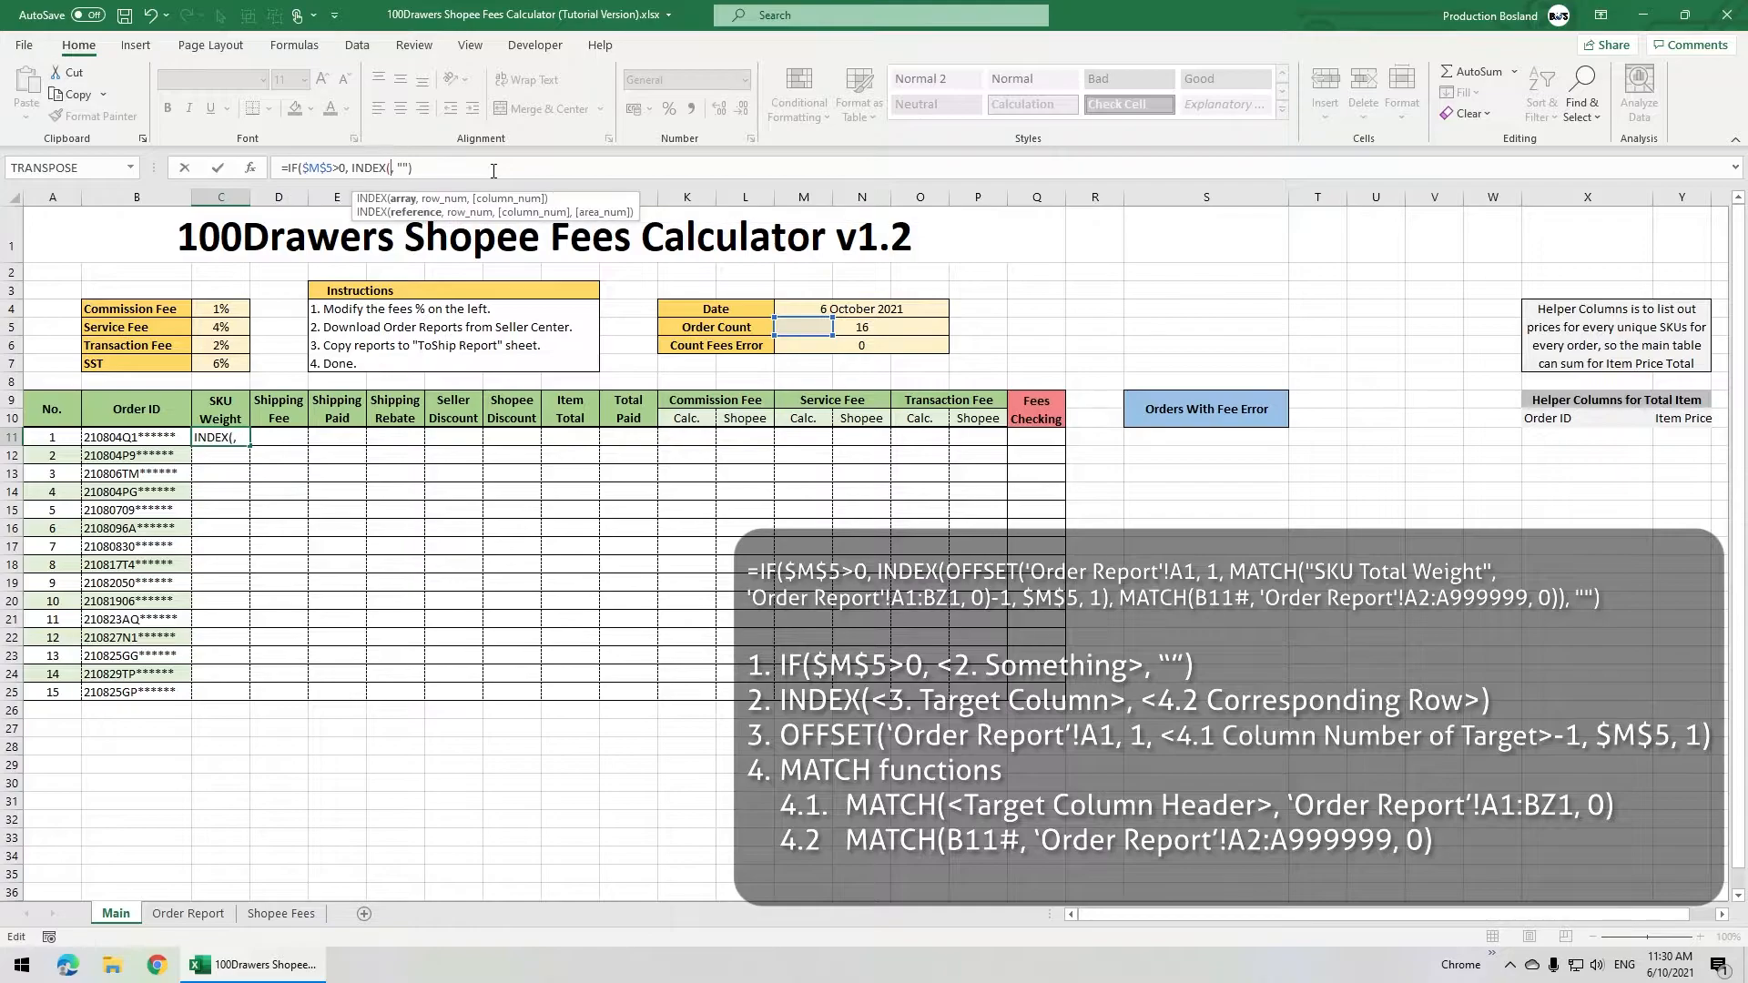
type("()),")
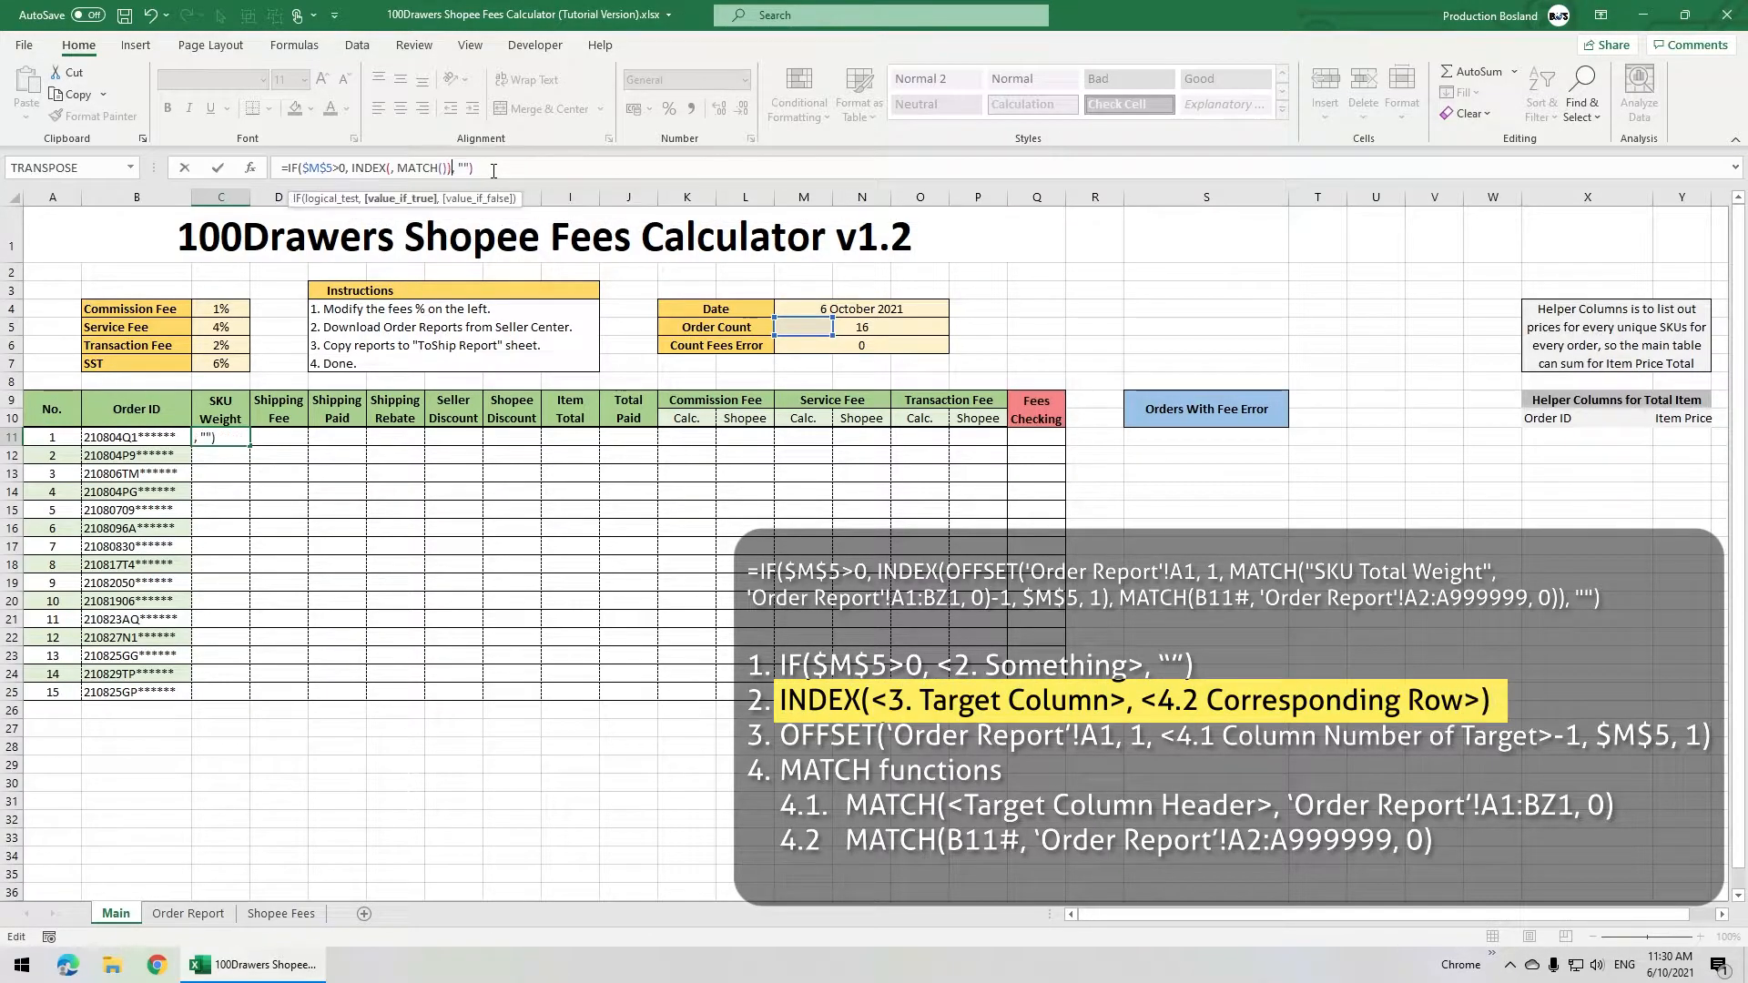
left_click(393, 171)
type("OFFSET(")
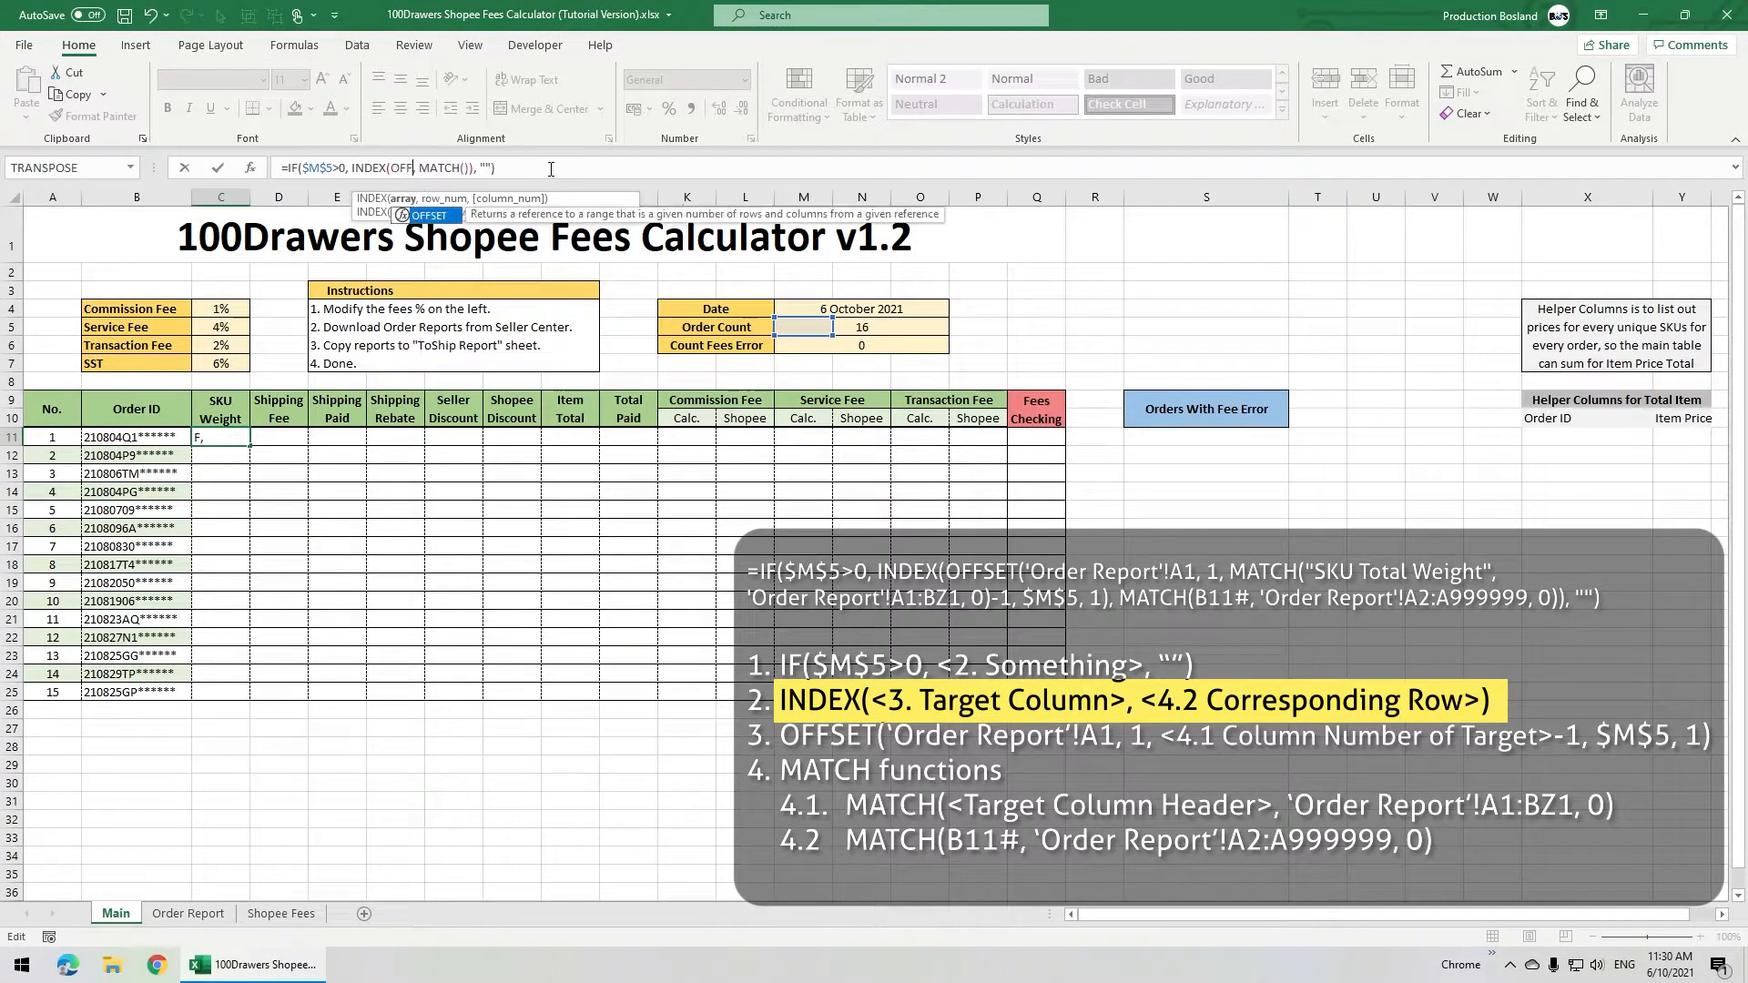
type(")")
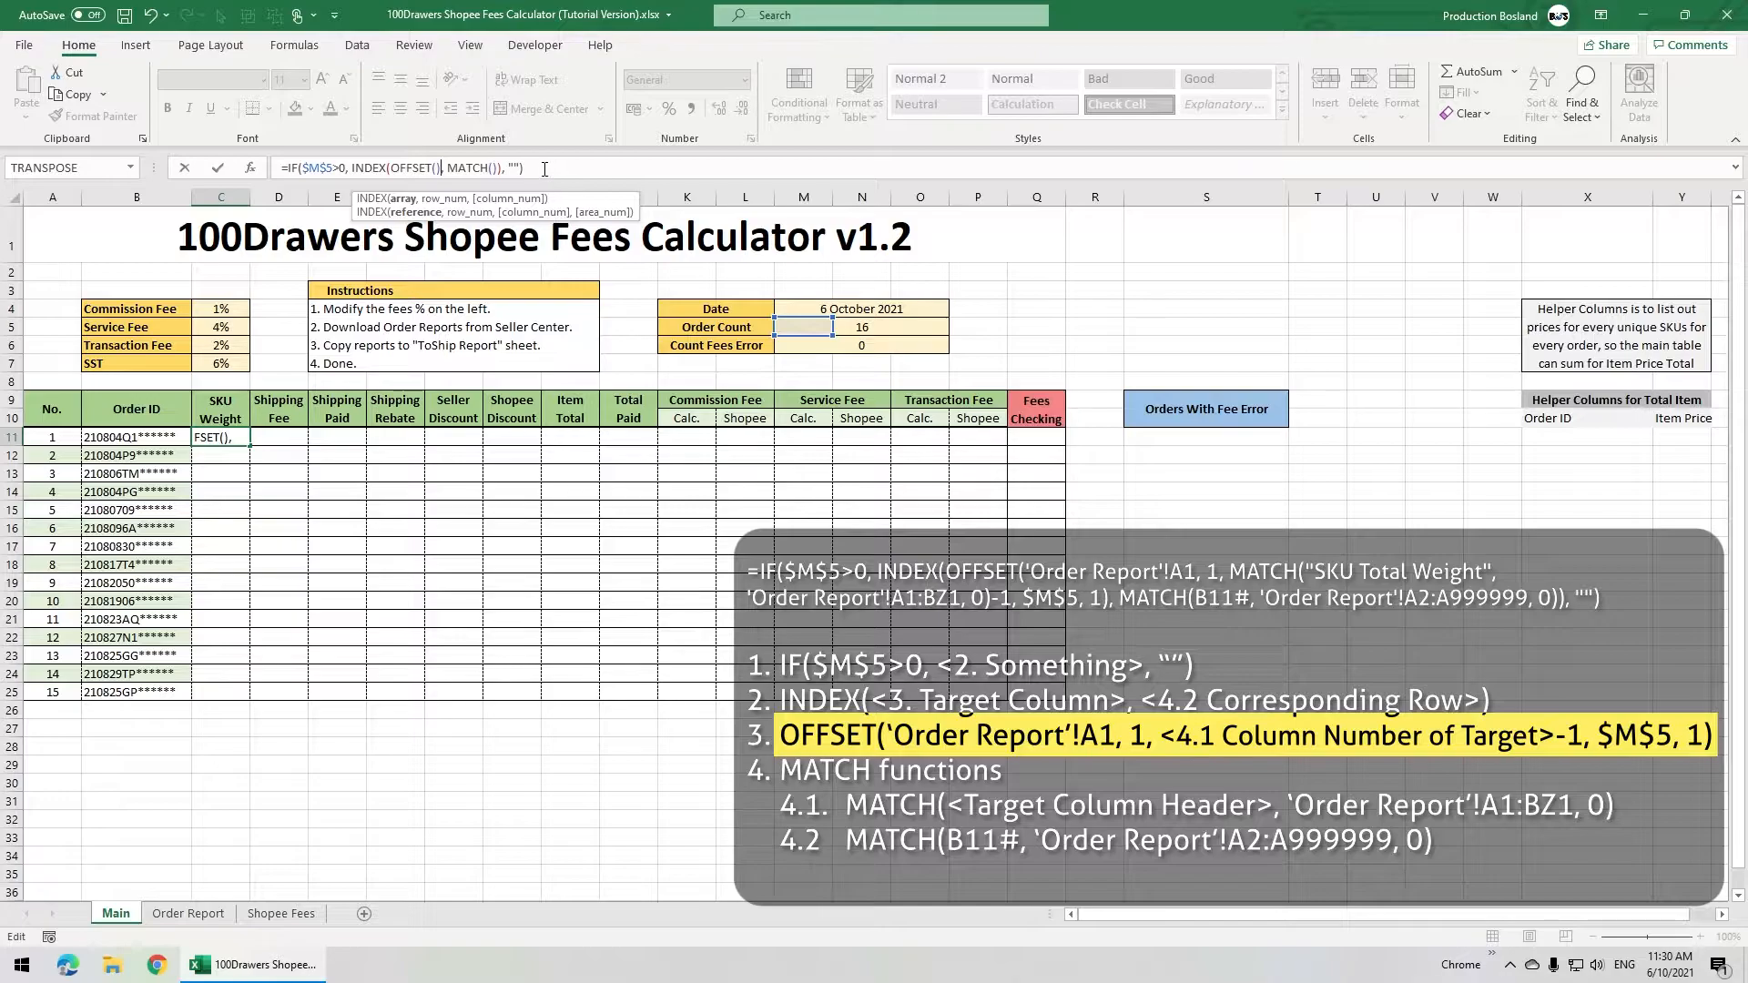
Fill OFFSET's first arguments in C11 with 'Order Report'!A1, 1, MATCH("SKU Total Weight", 'Order Report'!A1:BZ1, 0).
left_click(438, 169)
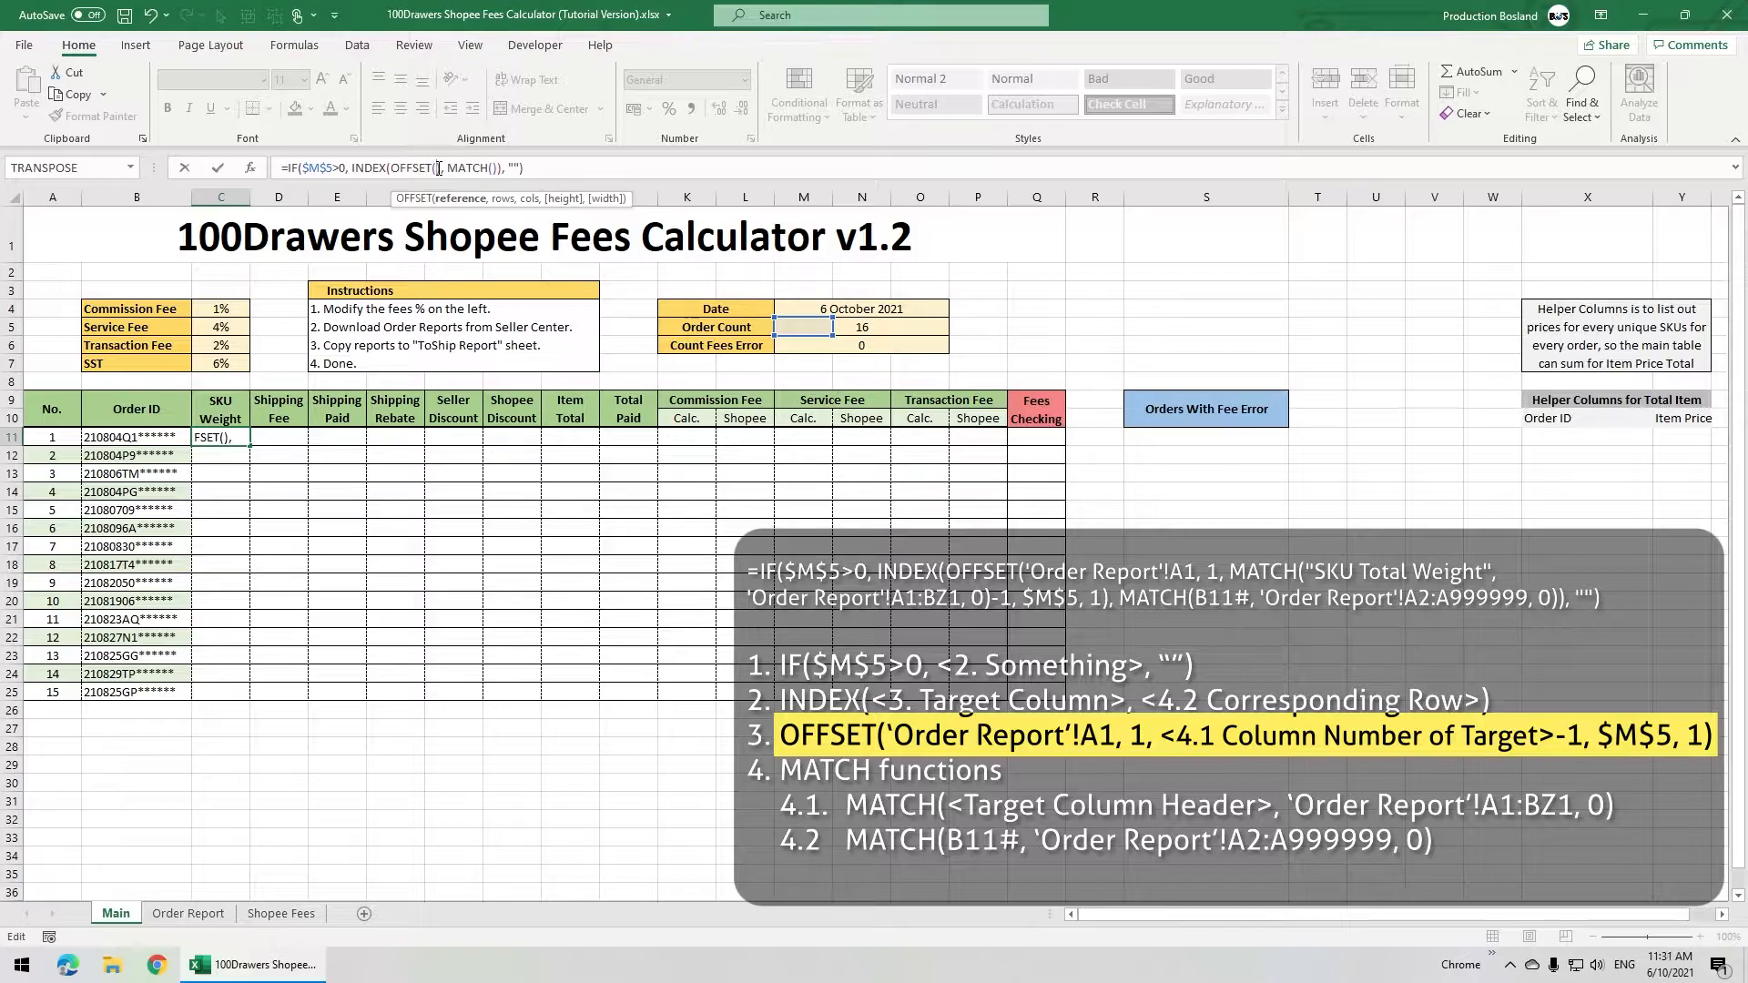
type("'Order Report'!A1, 1,")
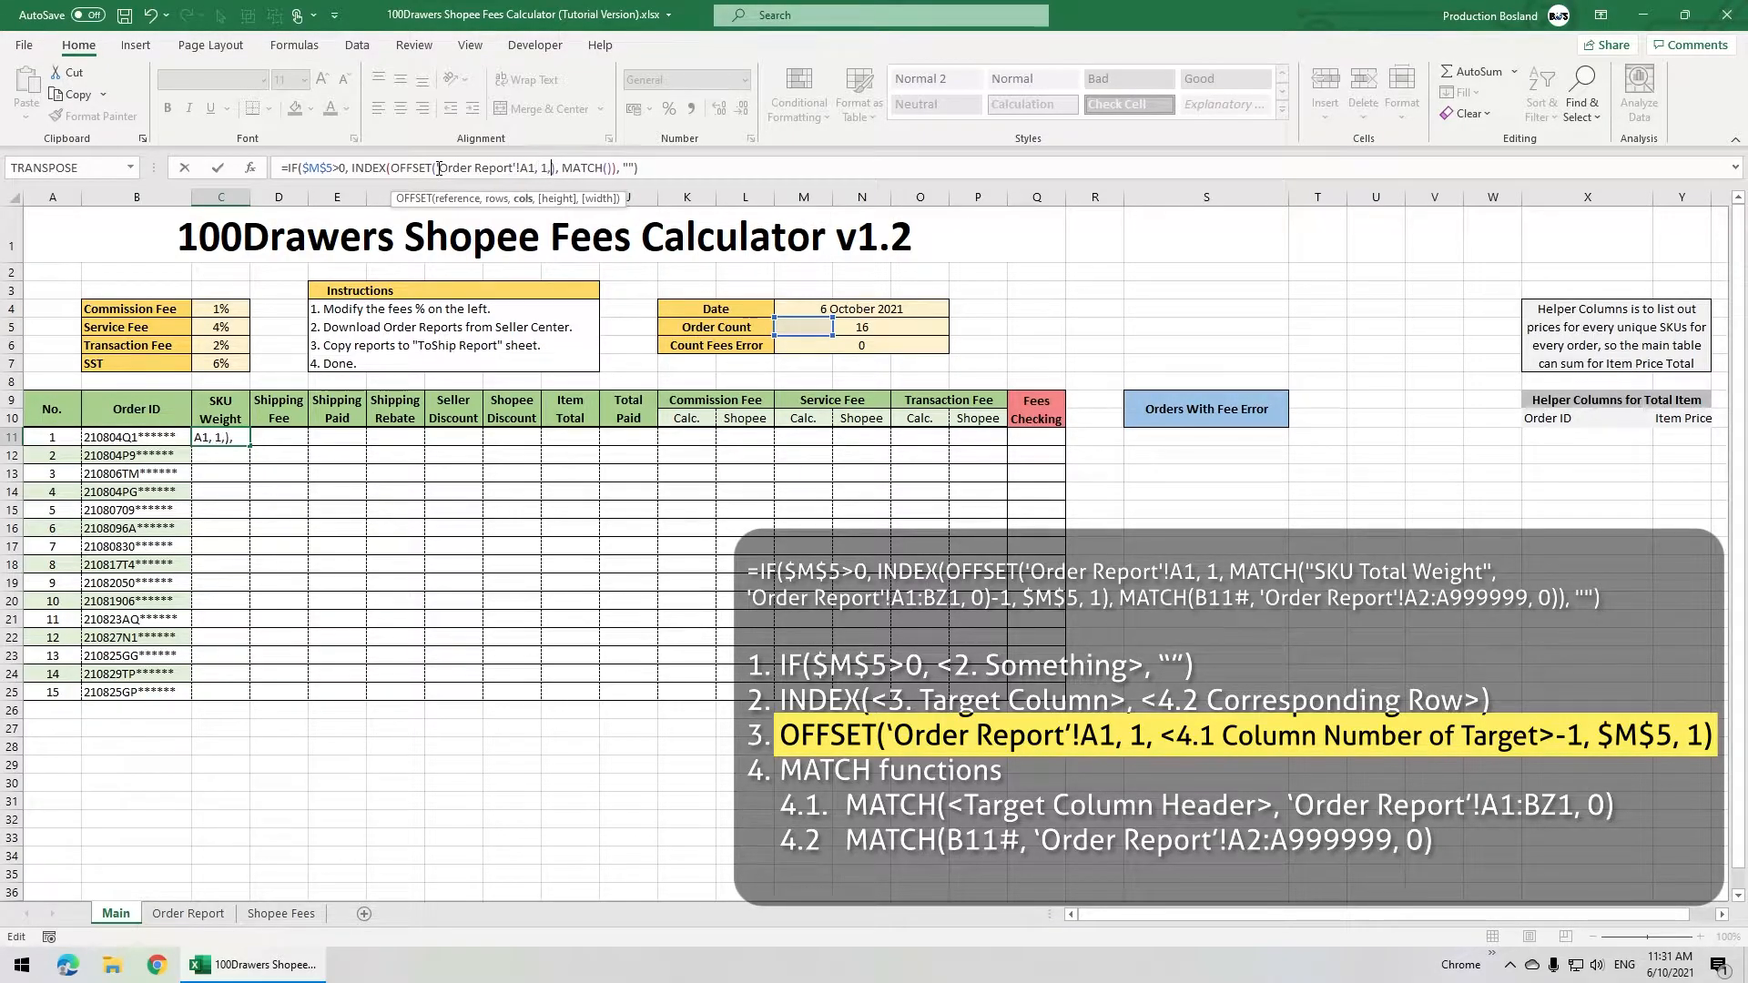
type(" MATCH()")
key("Left")
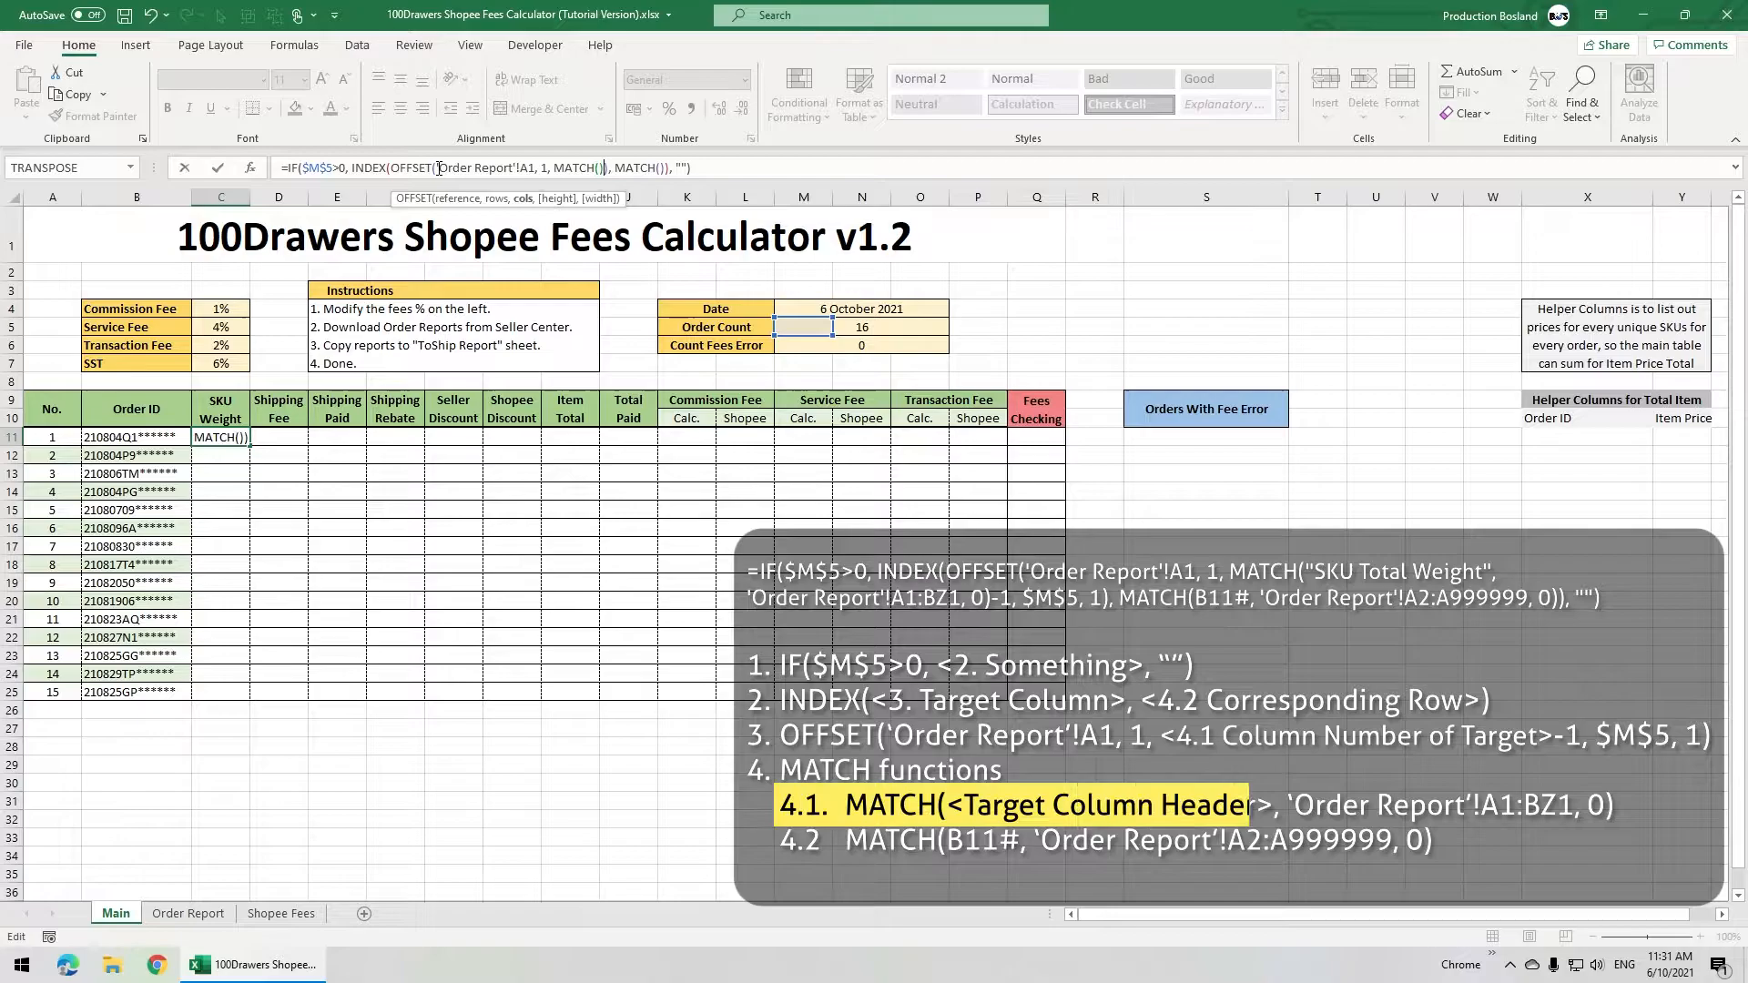
type("\"SKU Total Weight\", 'Order Report'!A1:BZ1, 0")
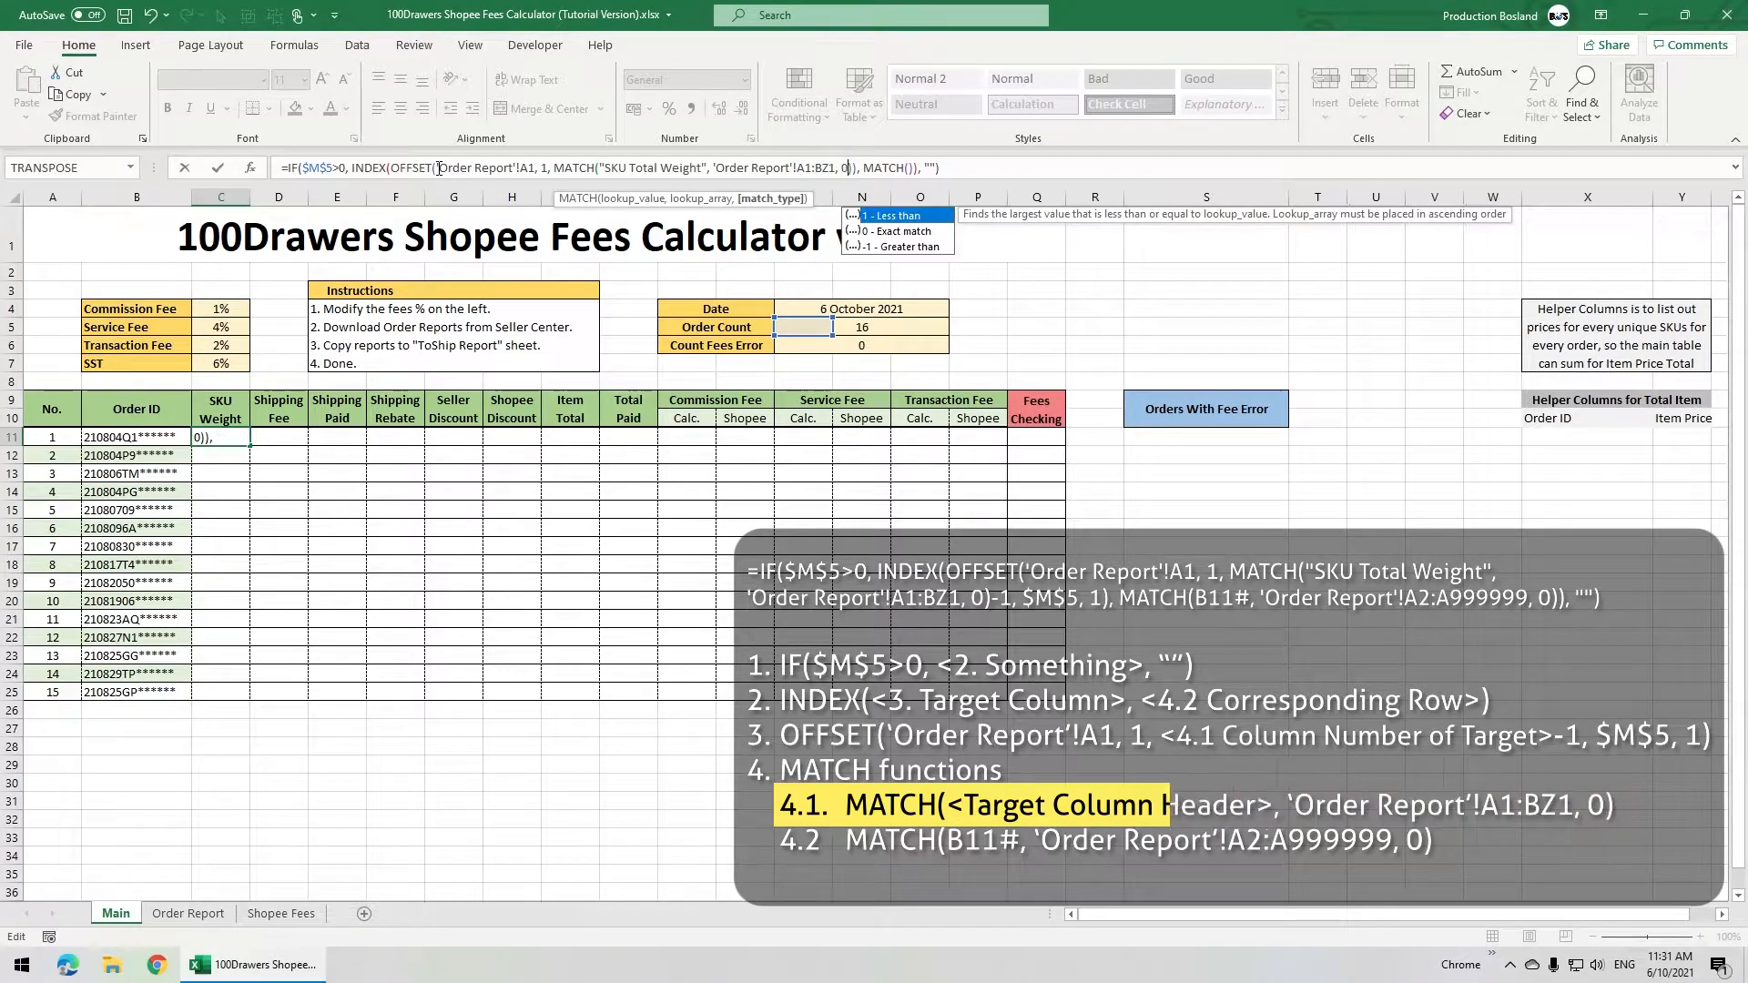
Subtract 1 from the column MATCH in C11's OFFSET and add $M$5 as height and 1 as width.
key("Right")
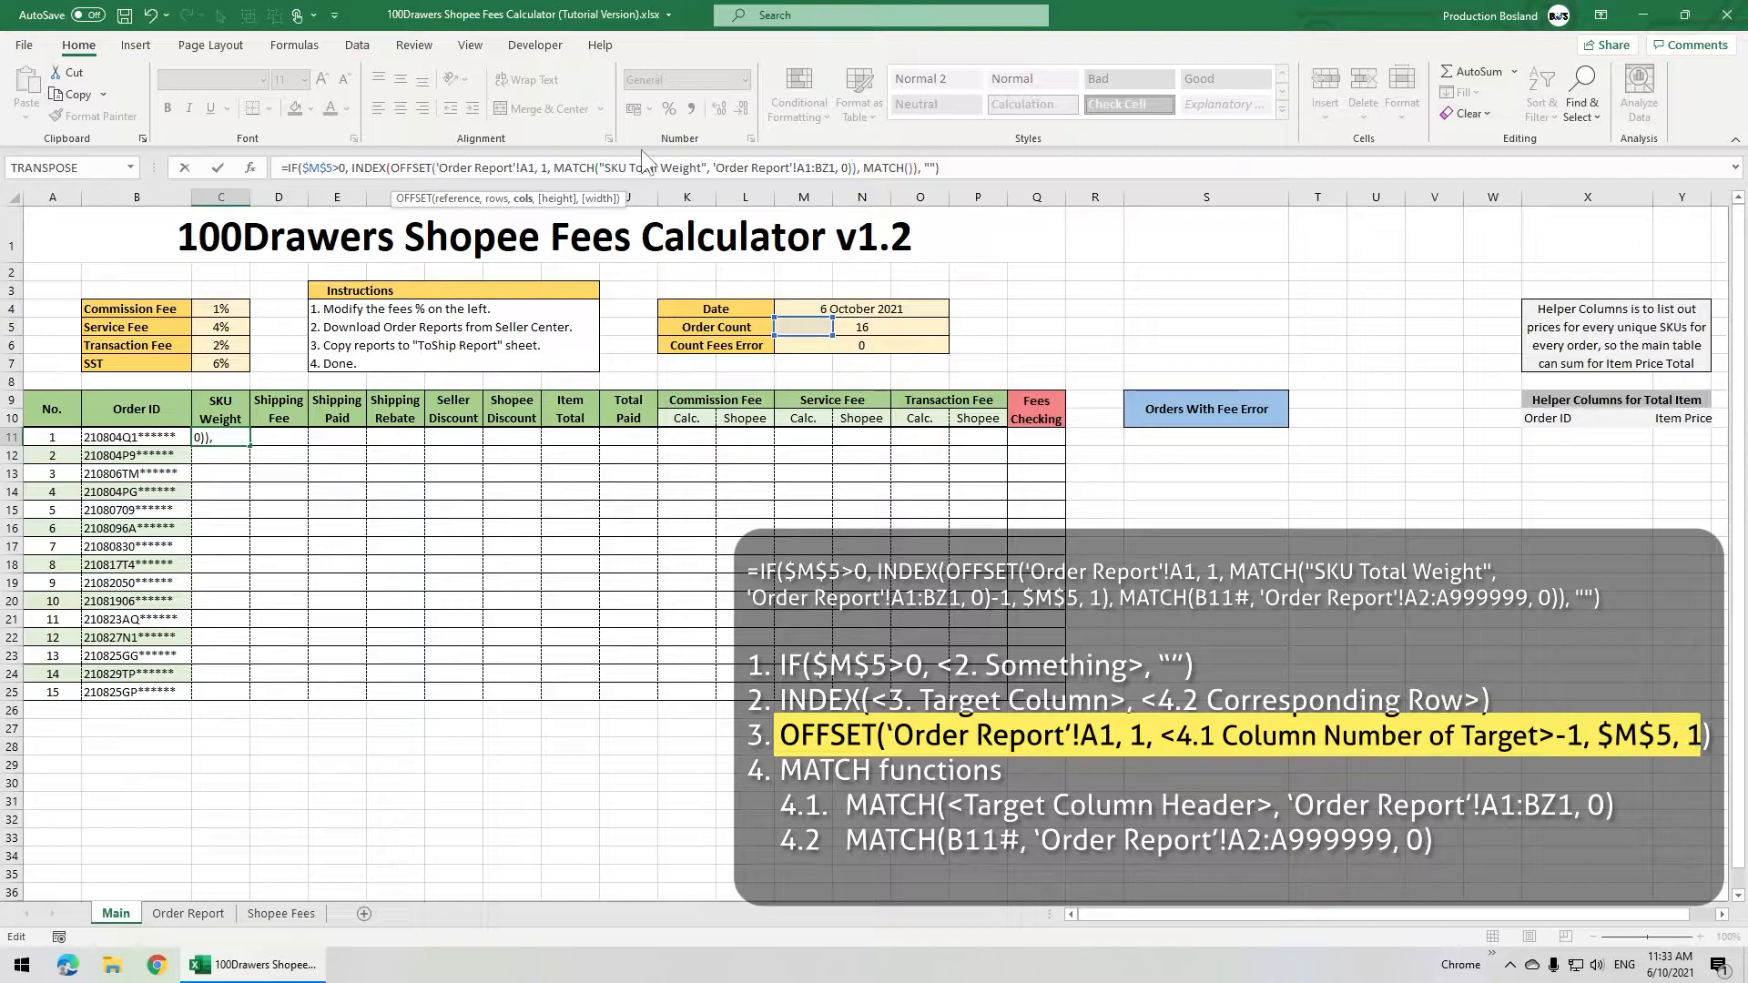
type("-1")
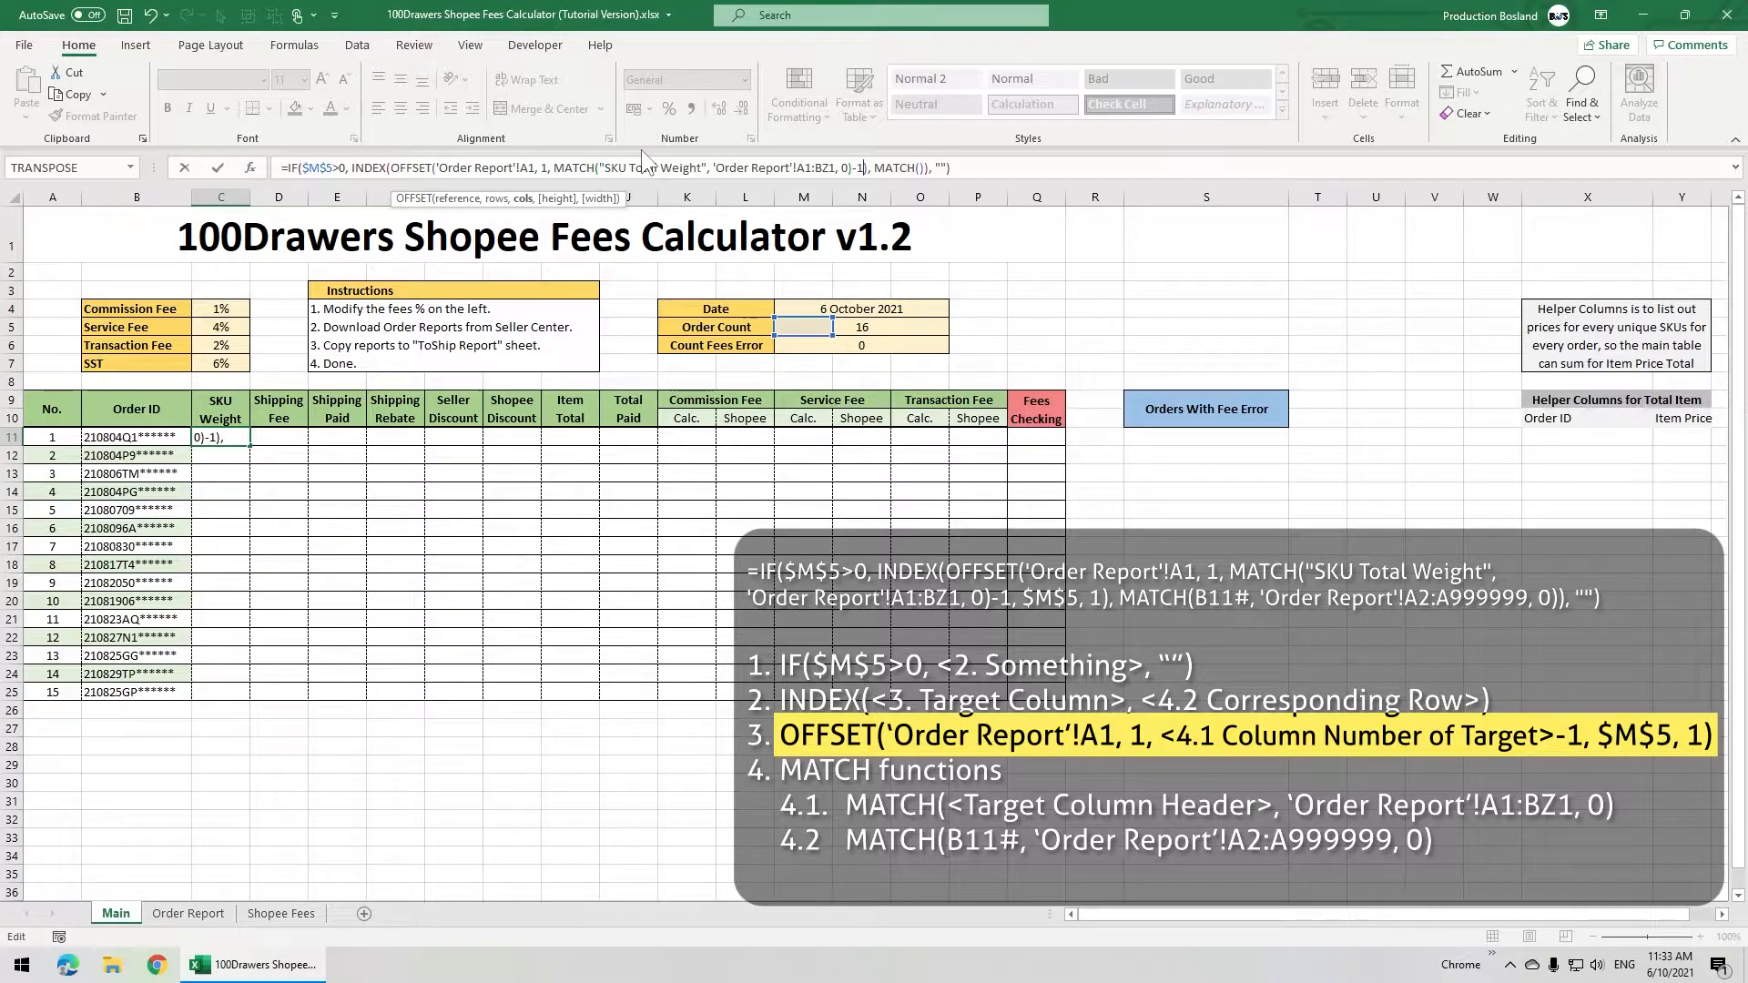
type(", M5")
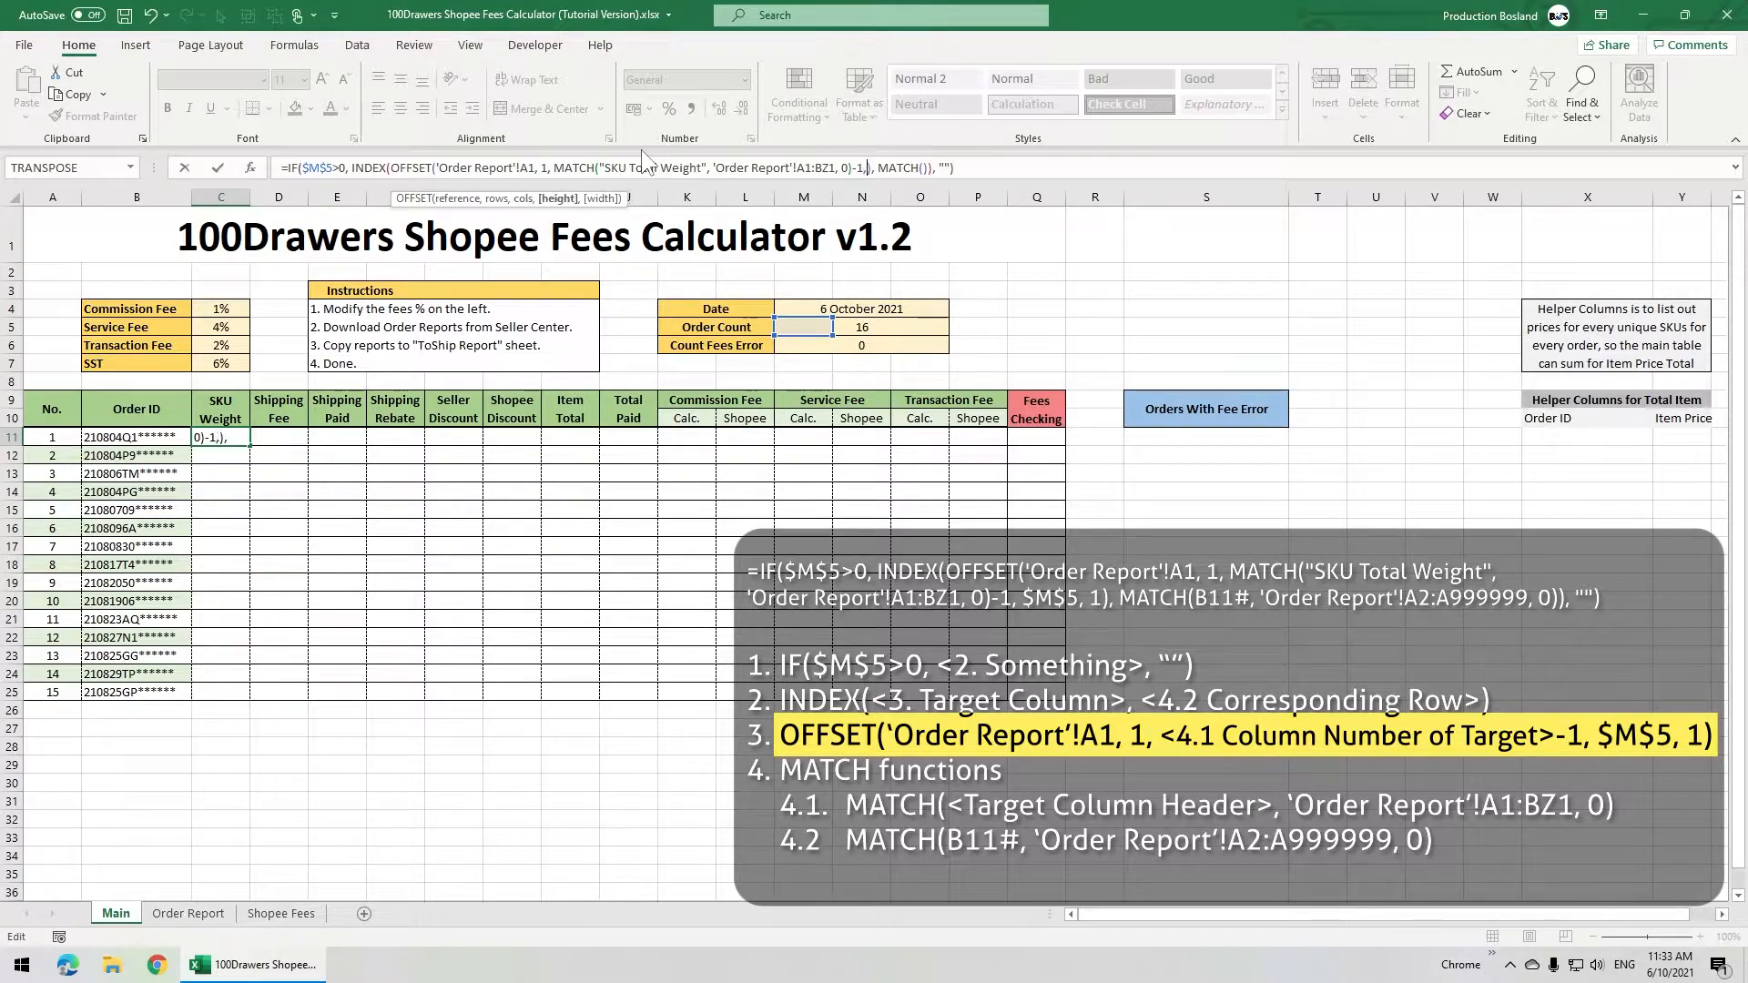
key("F4")
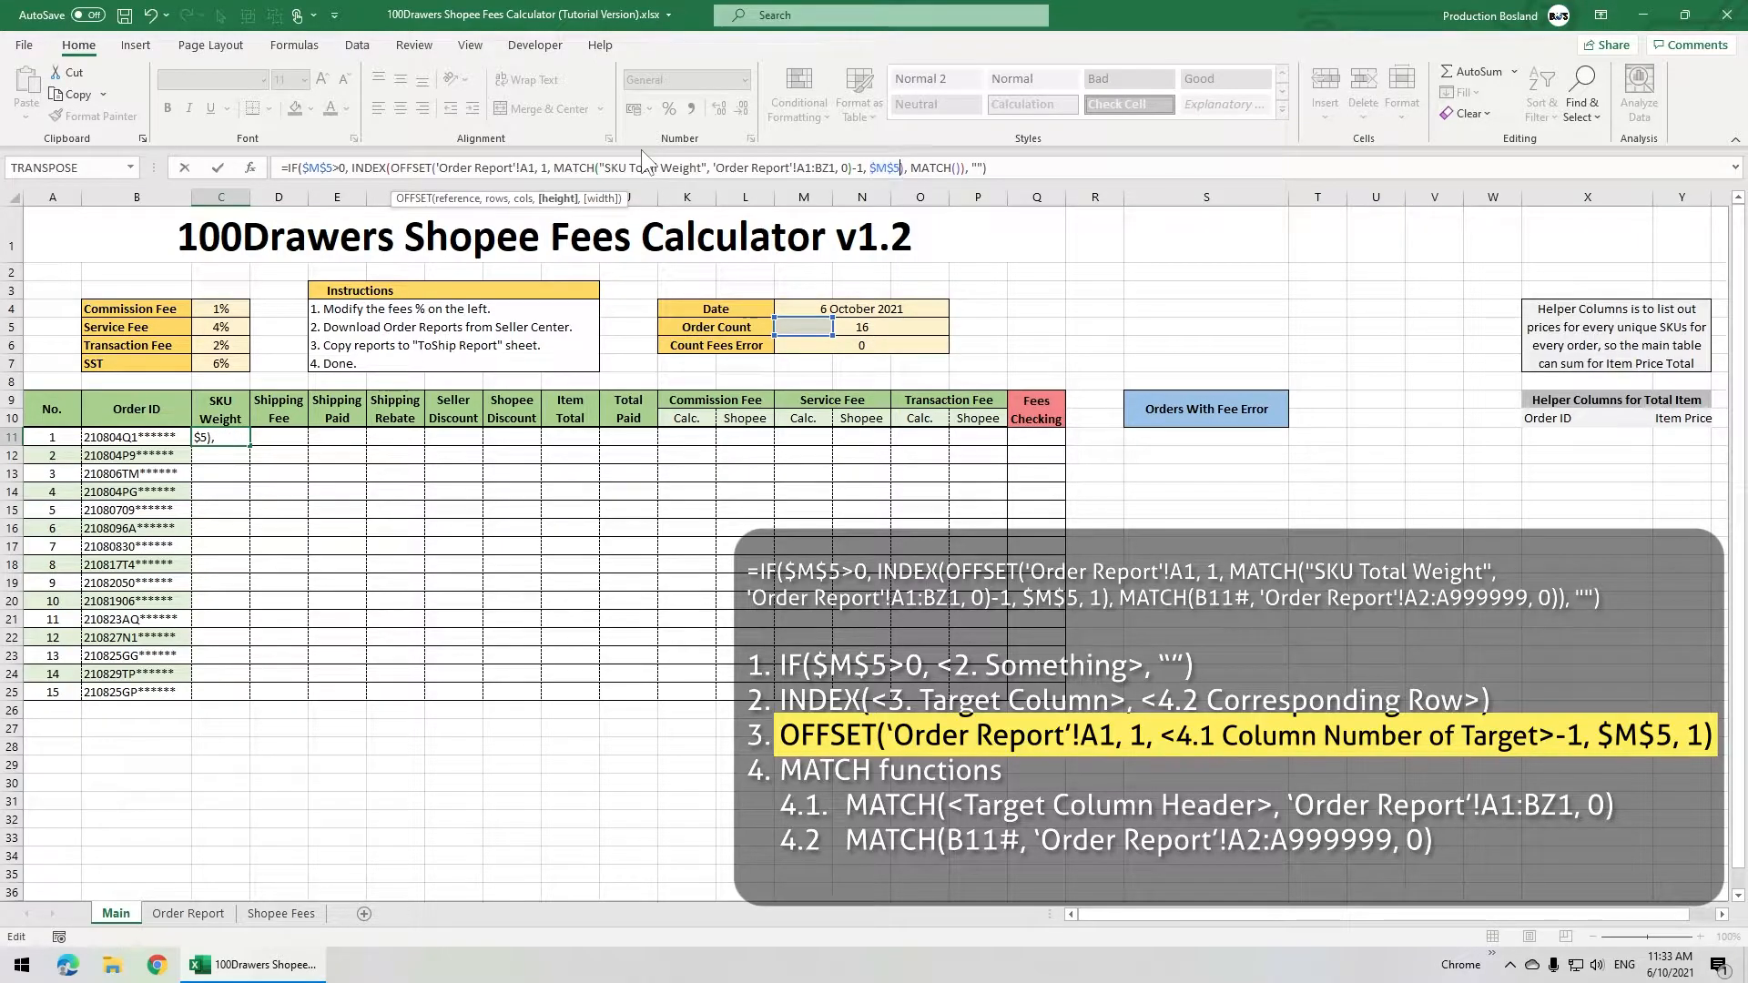
type(", 1")
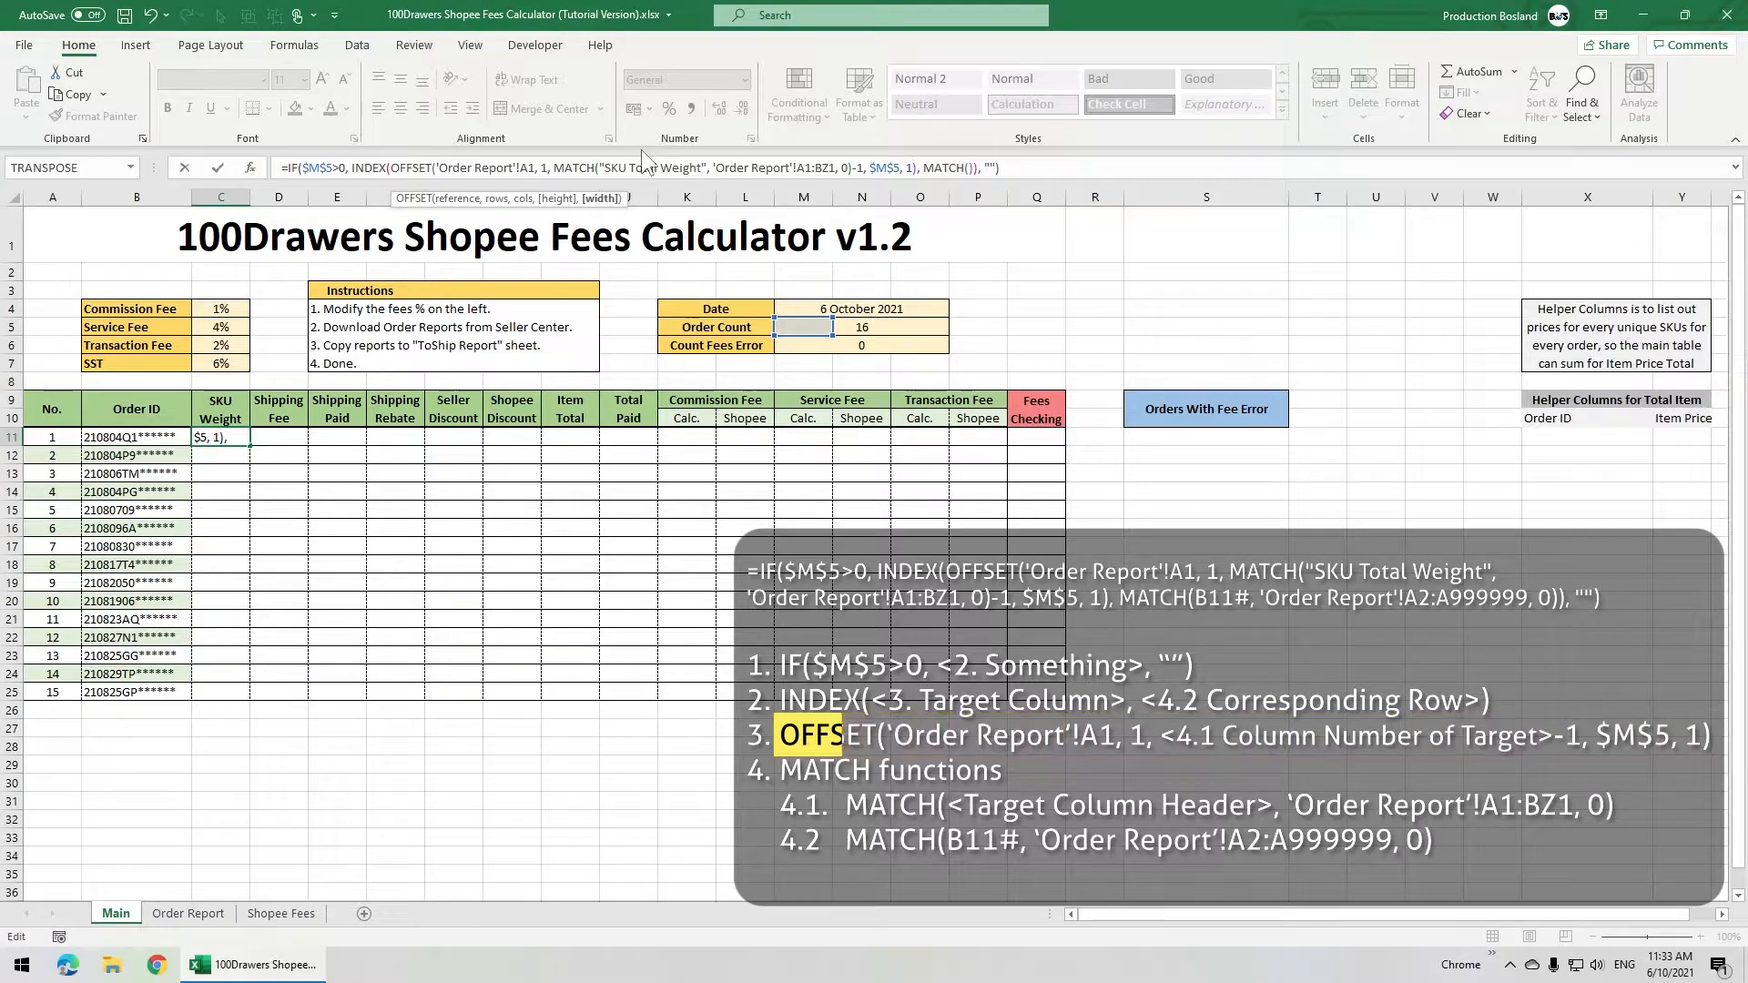
key("Right")
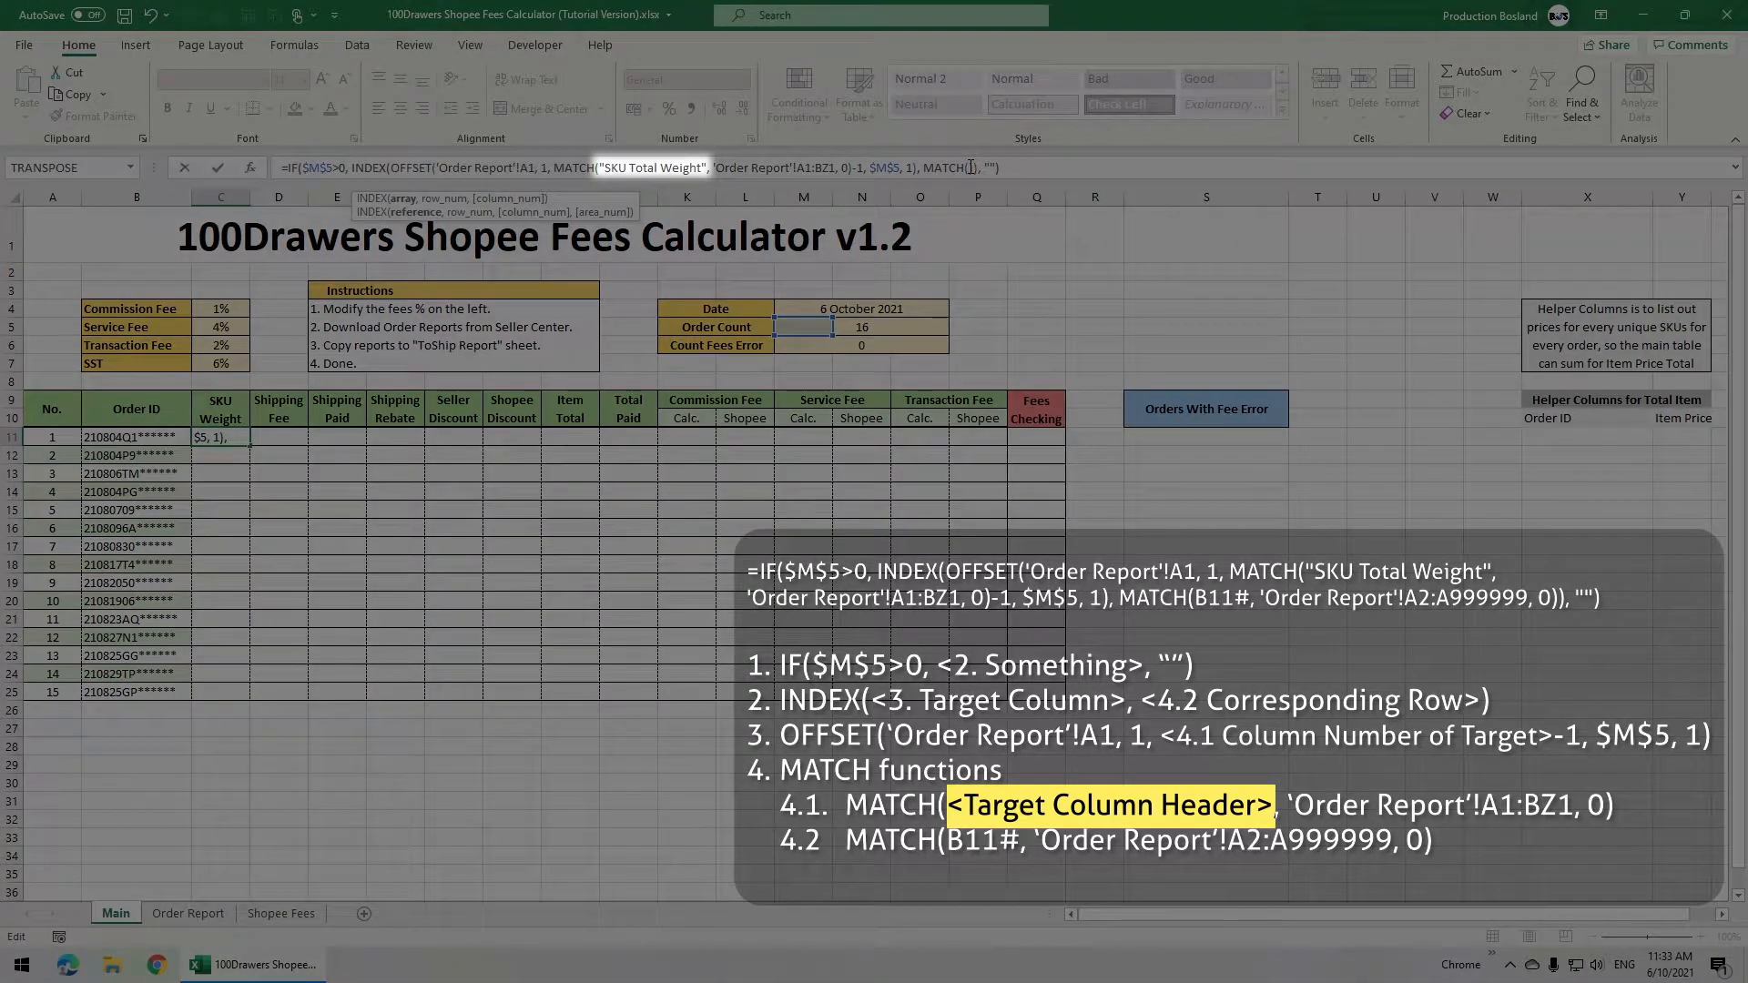
Fill the row MATCH in C11's formula with B11, 'Order Report'!A2:A999999, 0.
left_click(971, 167)
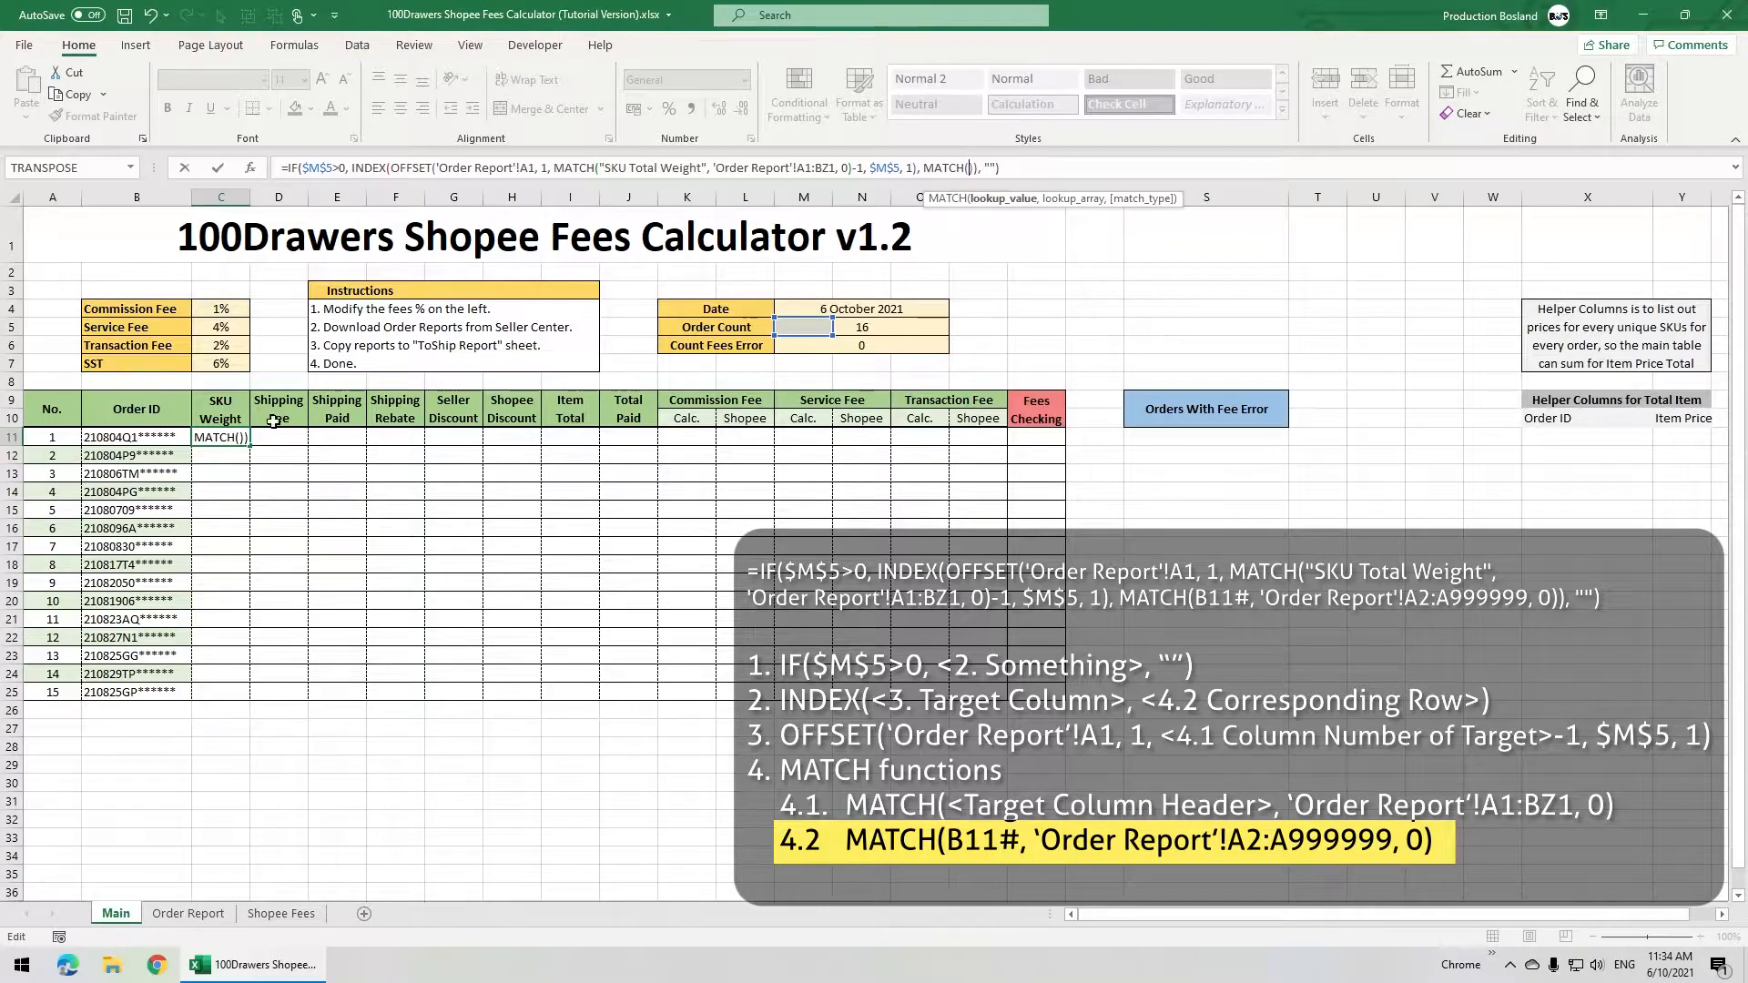
left_click(146, 436)
type(", '")
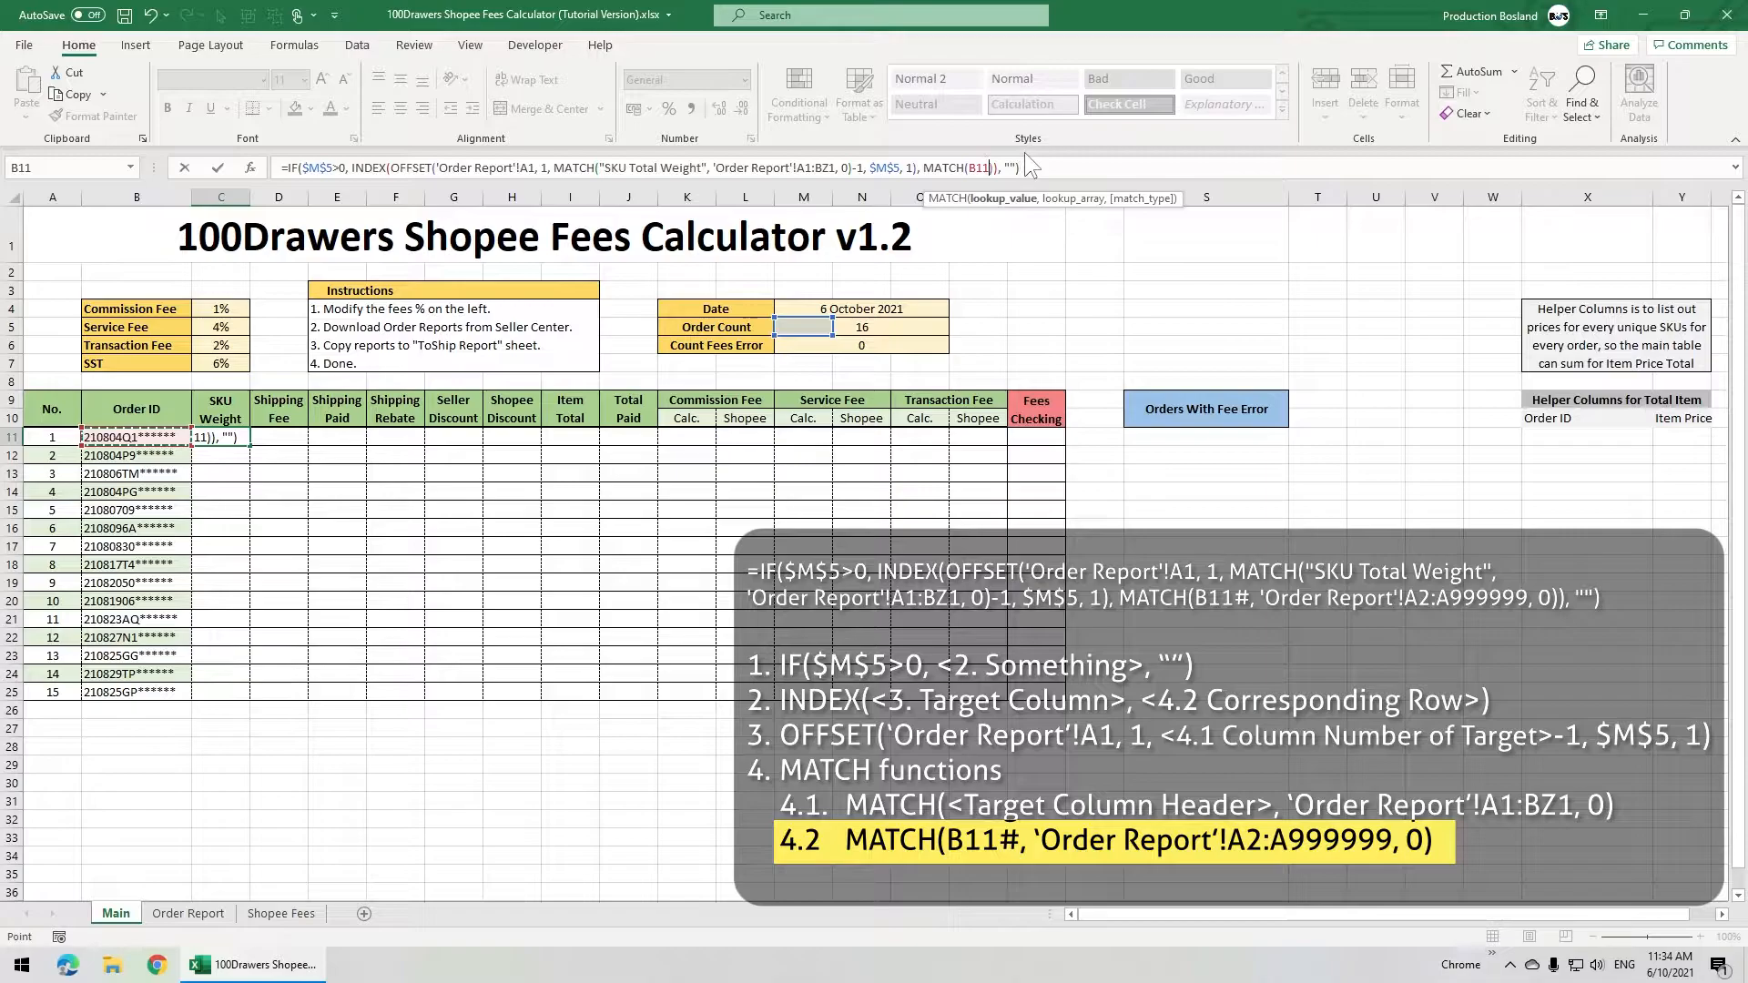
type("Order Report")
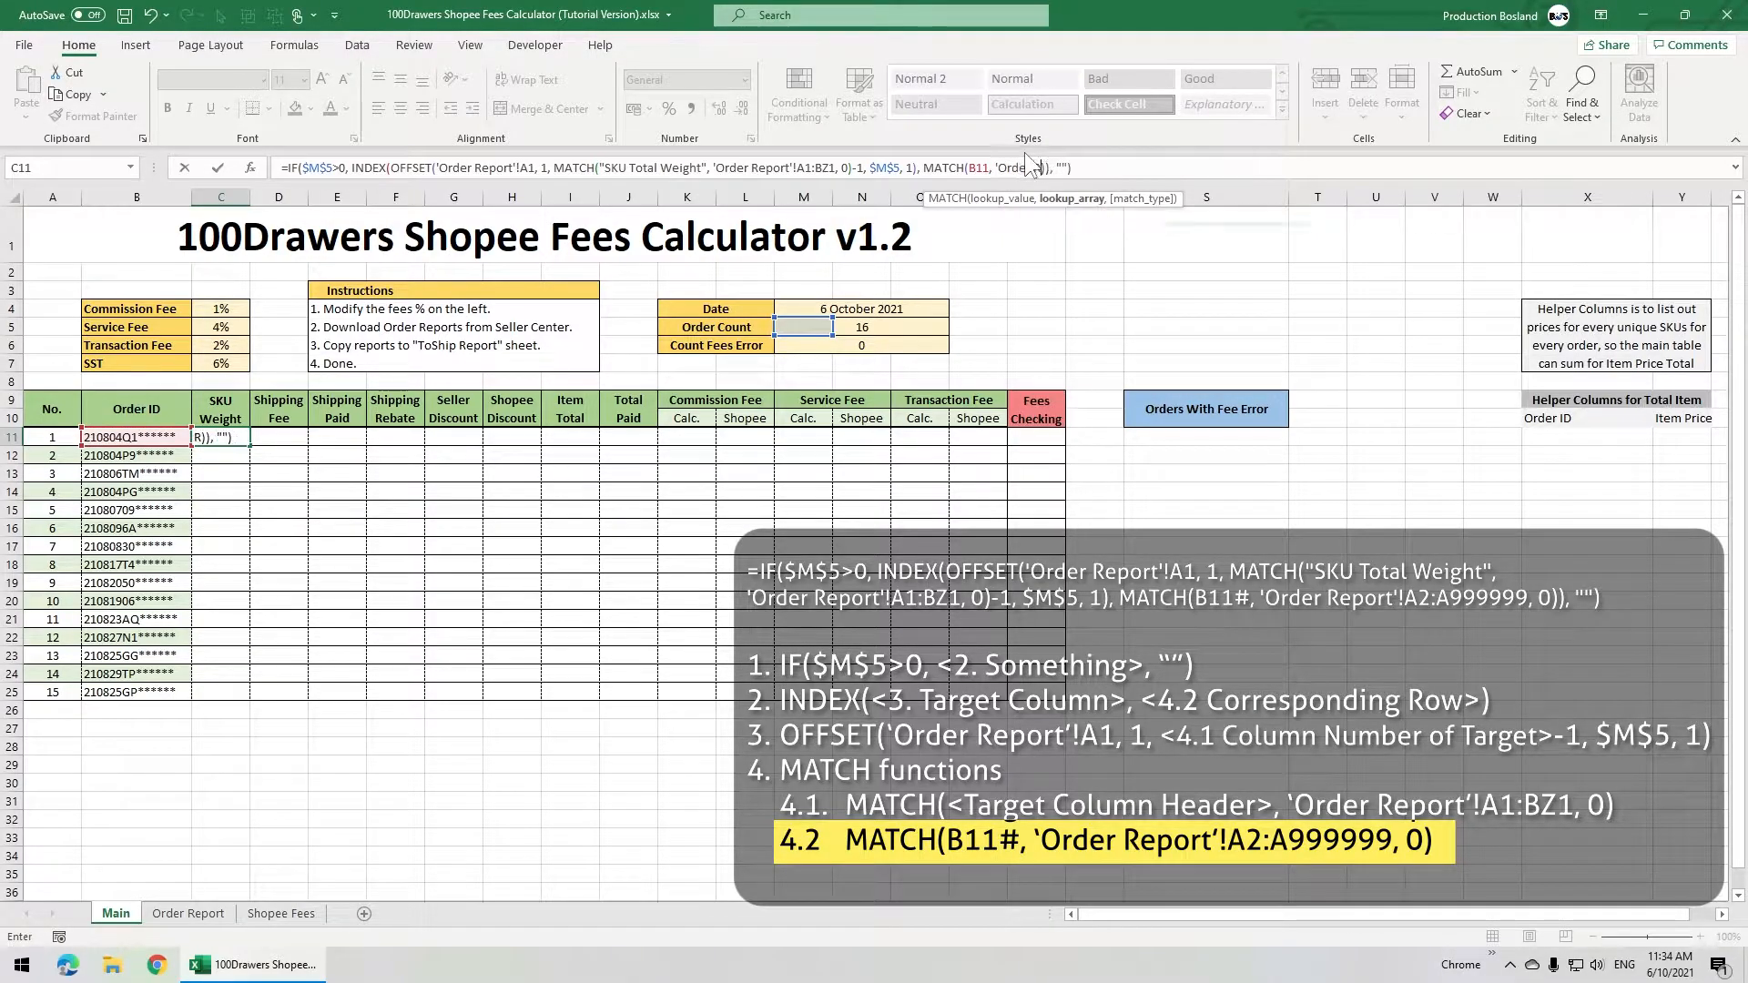
type("'!A2")
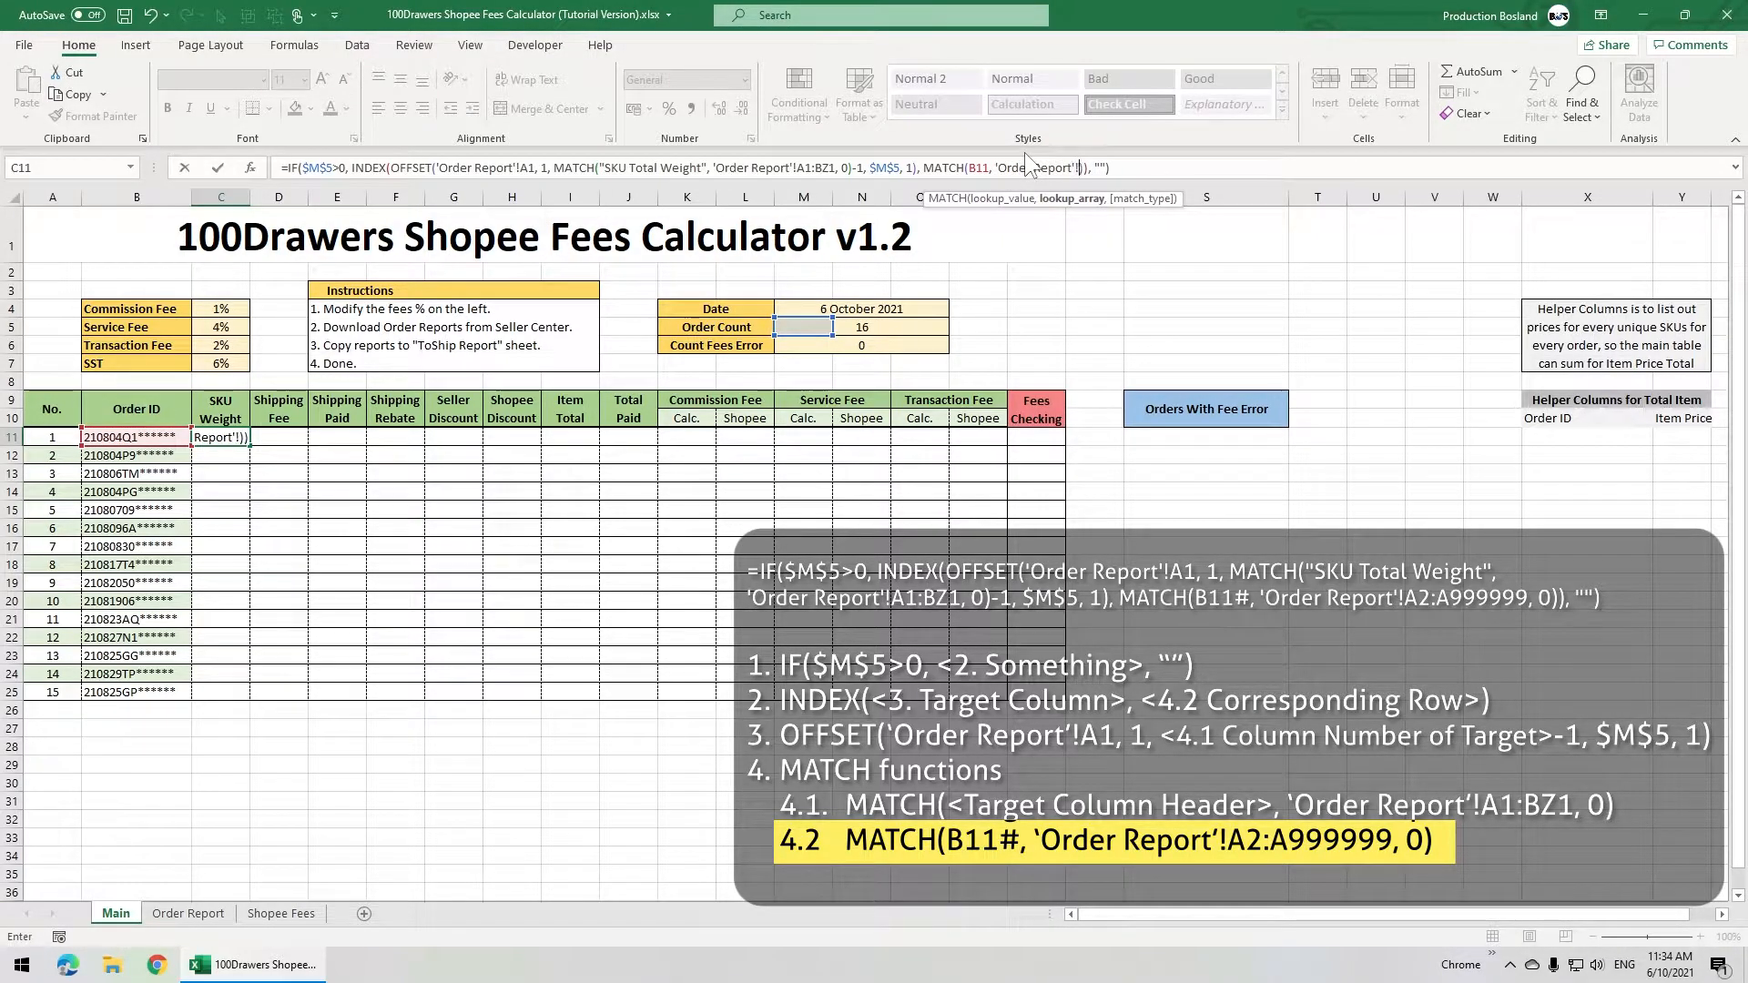
type(":A99999")
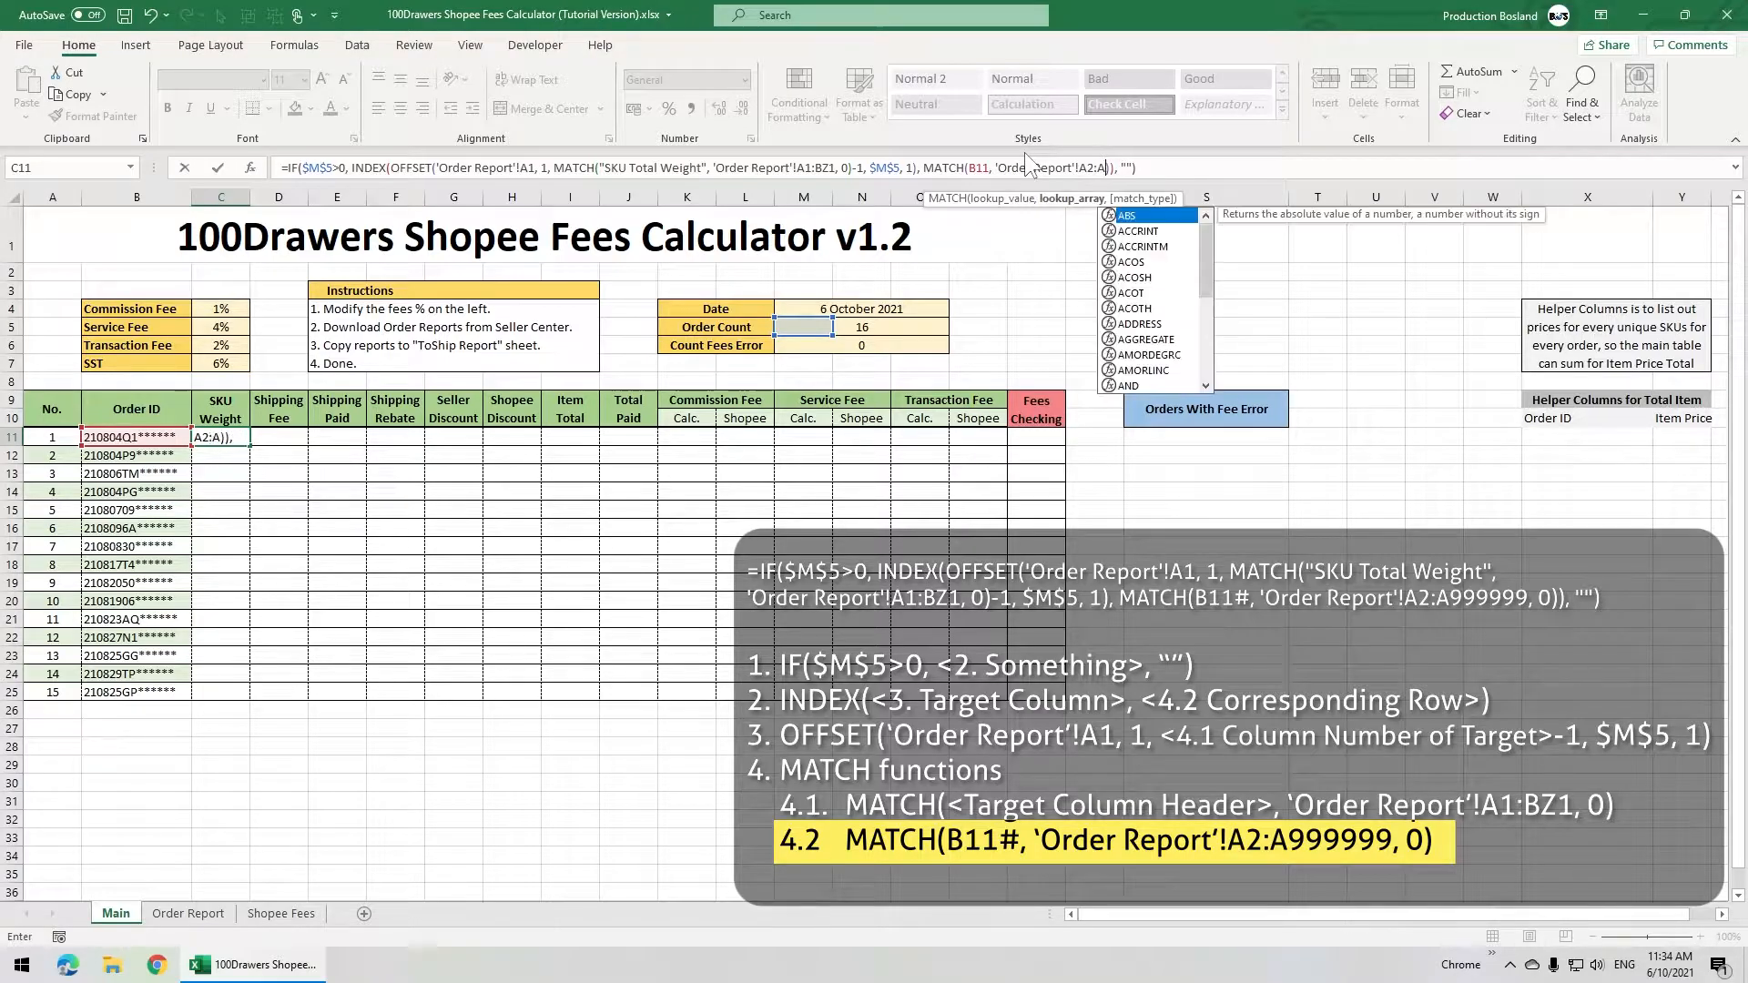
type("9, 0")
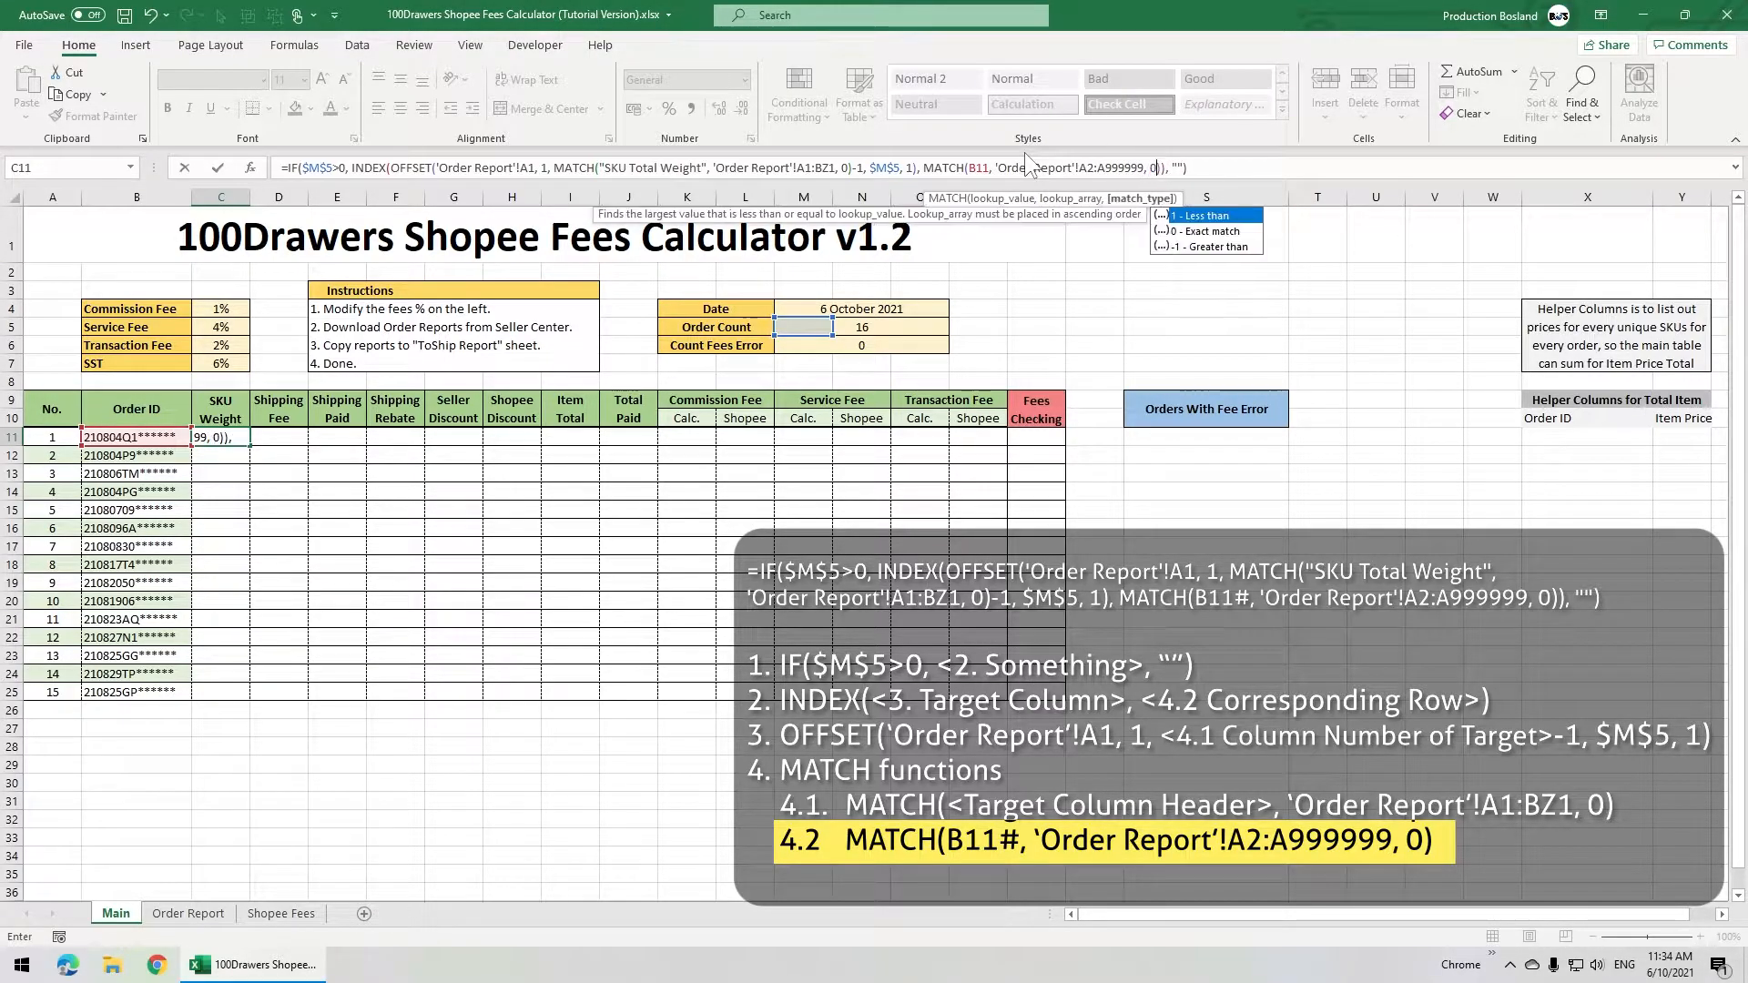
Change the row MATCH's lookup value in C11 to the spilled range B11# and enter the formula.
left_click(1005, 167)
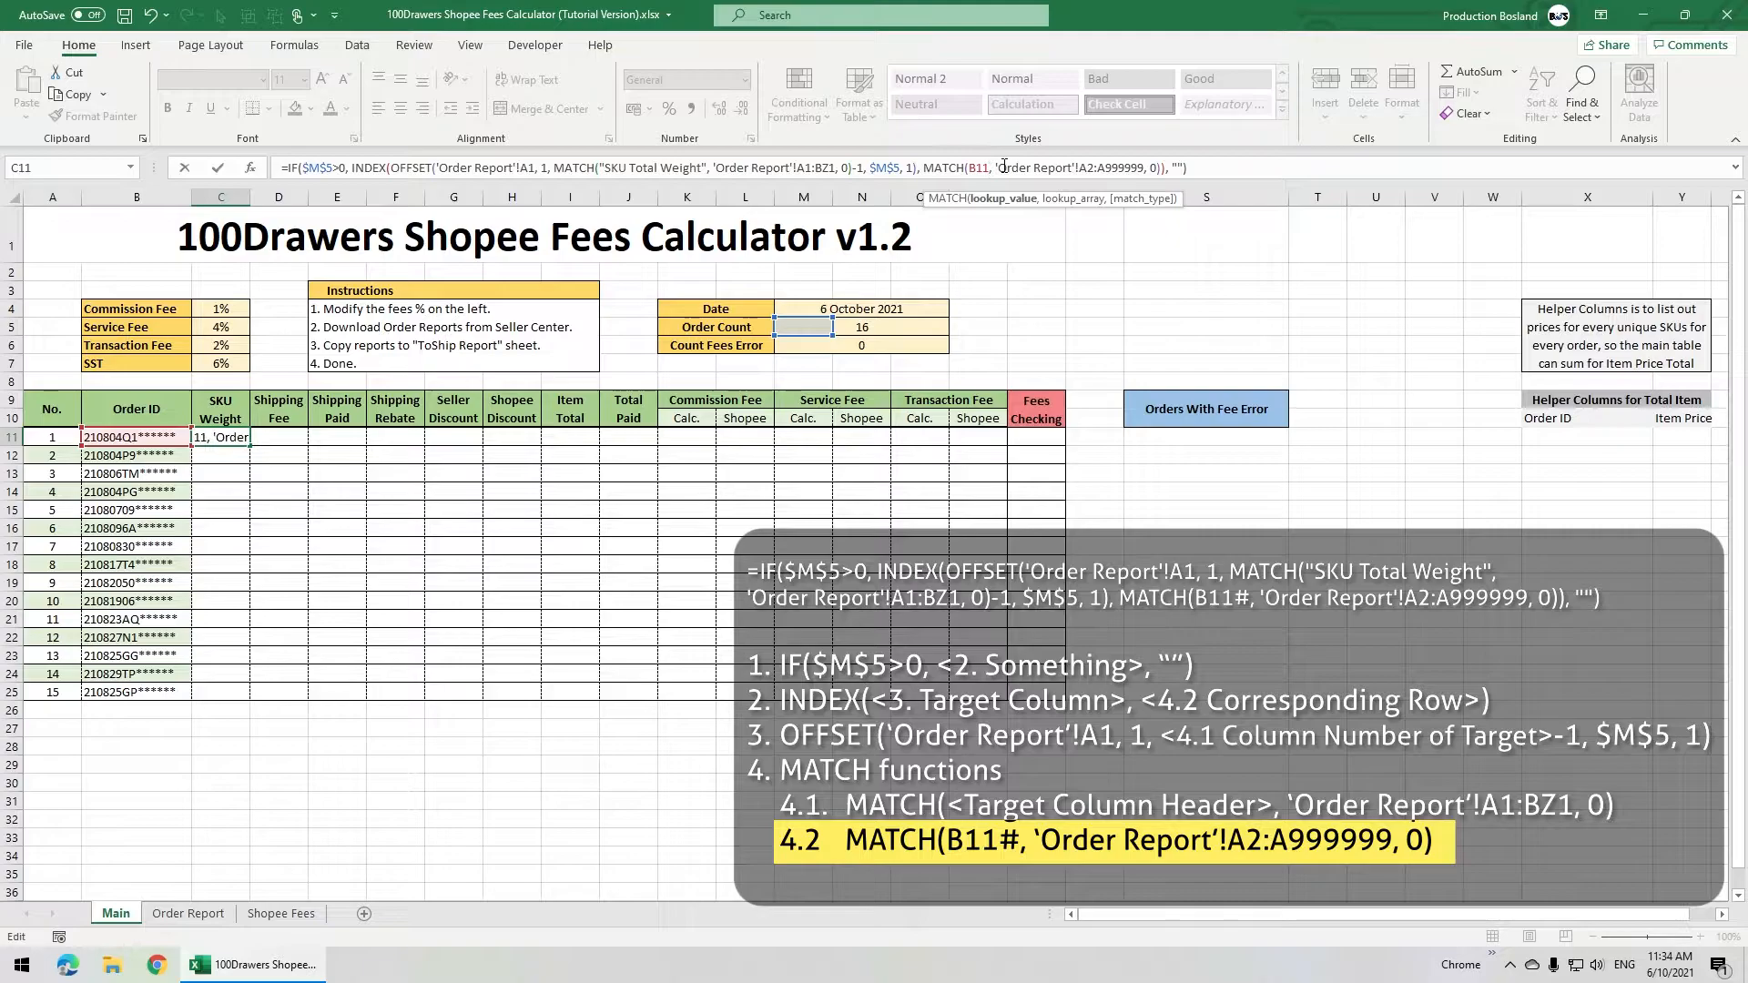
key("Left")
key("Left")
key("Left")
type("#")
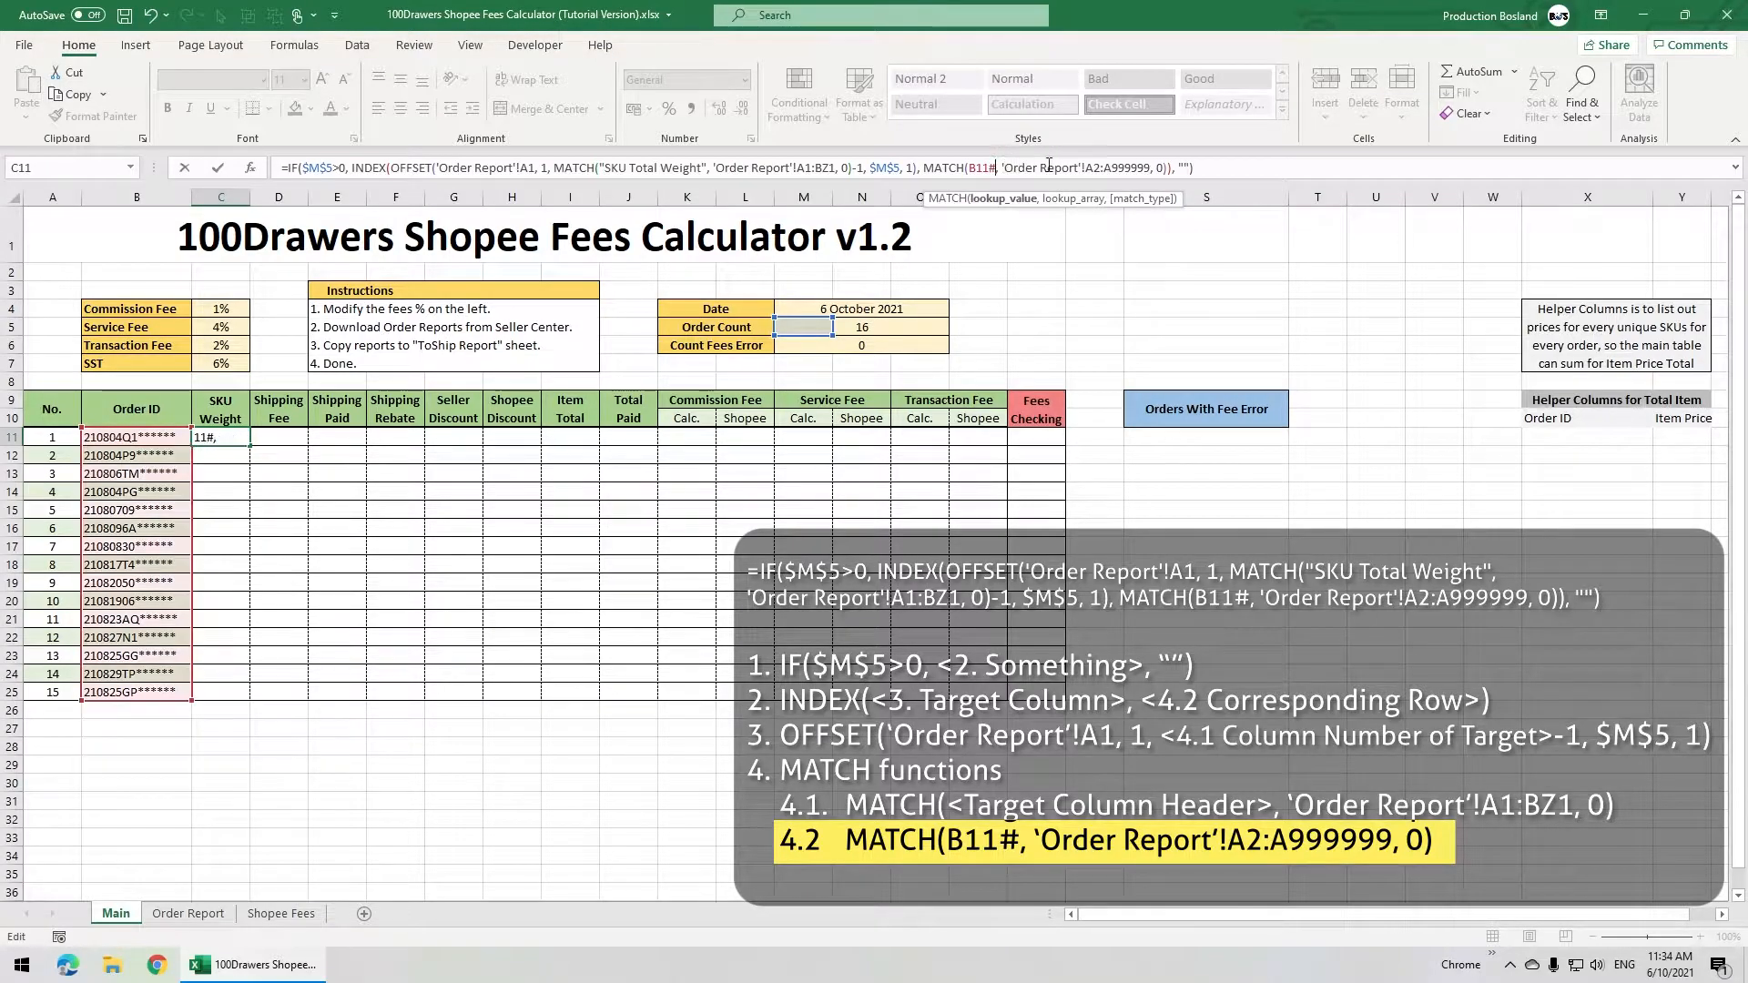
left_click(1211, 168)
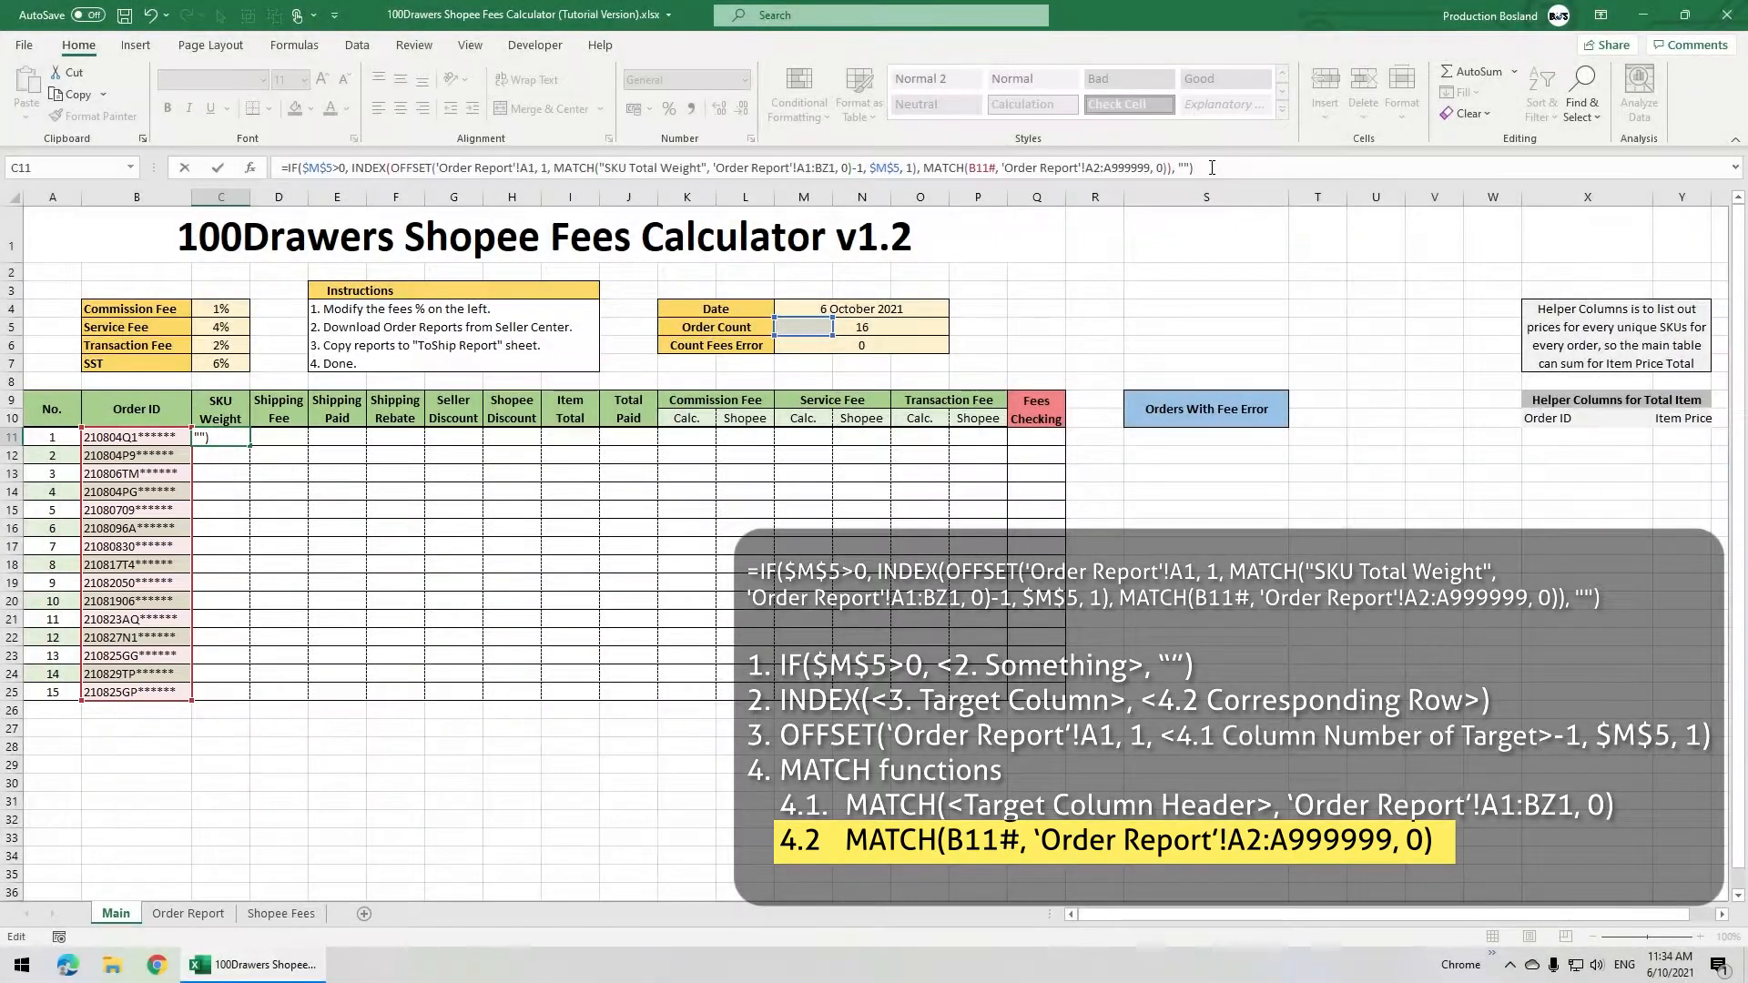
key("Return")
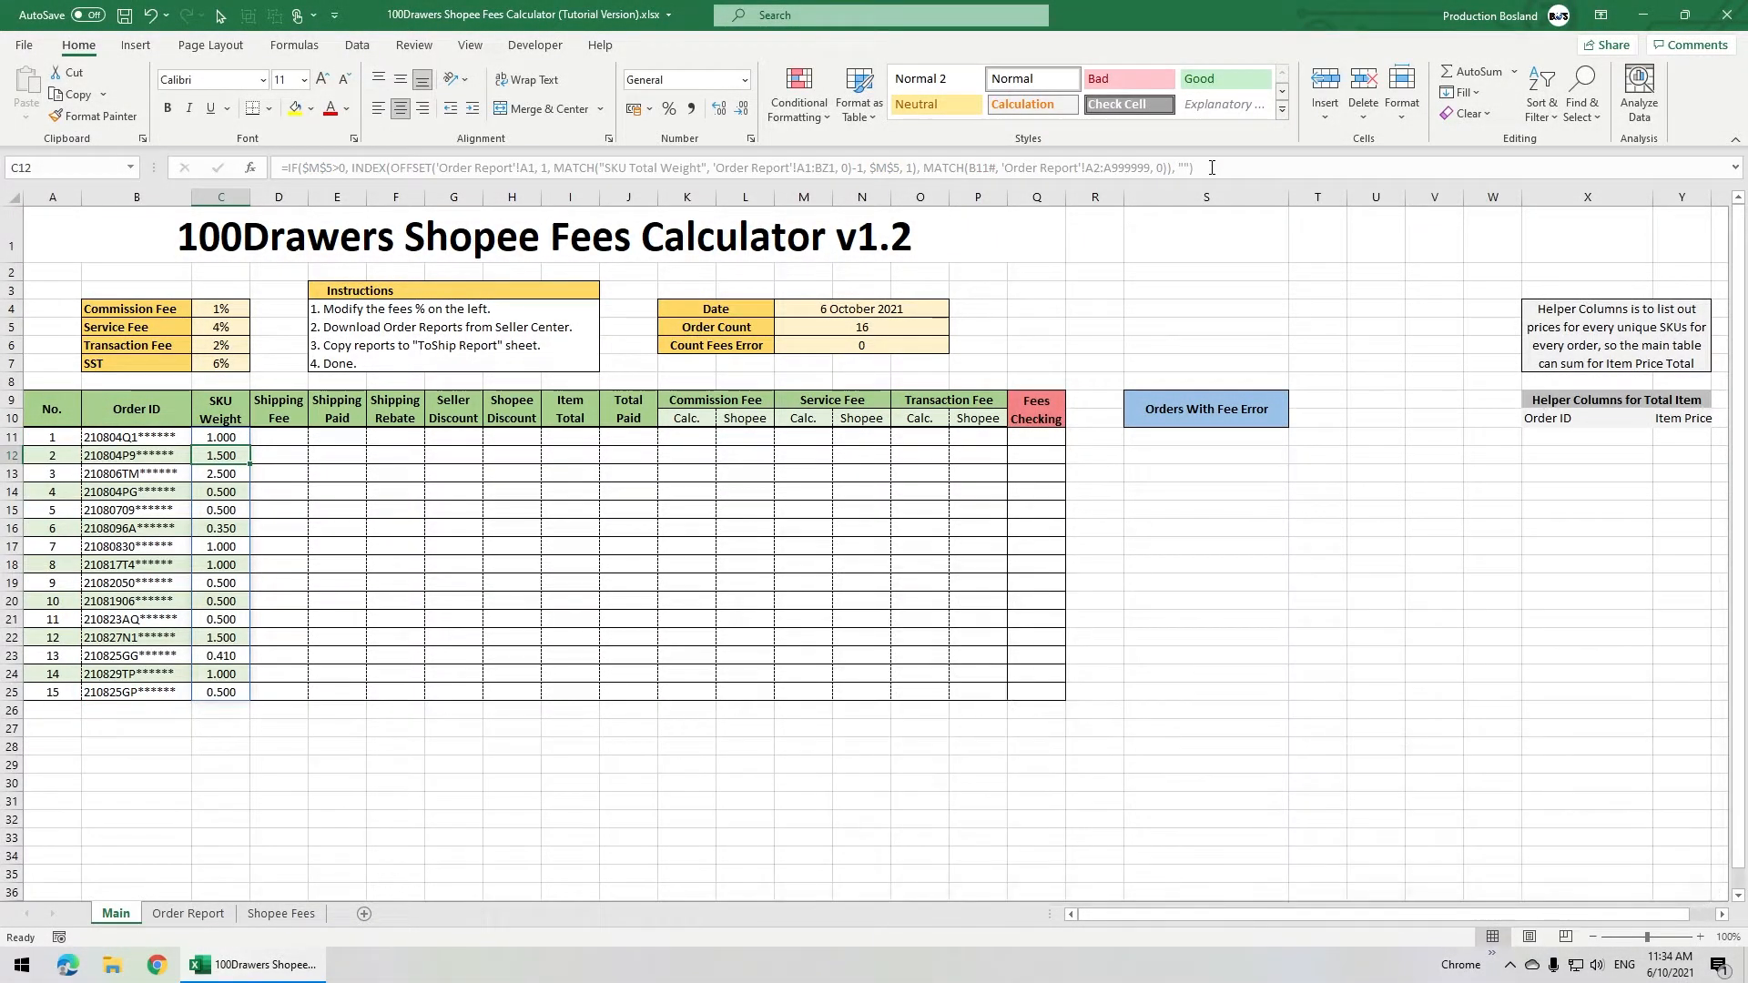
Copy the full SKU Weight formula text from C11 and leave the cell unchanged.
left_click(221, 437)
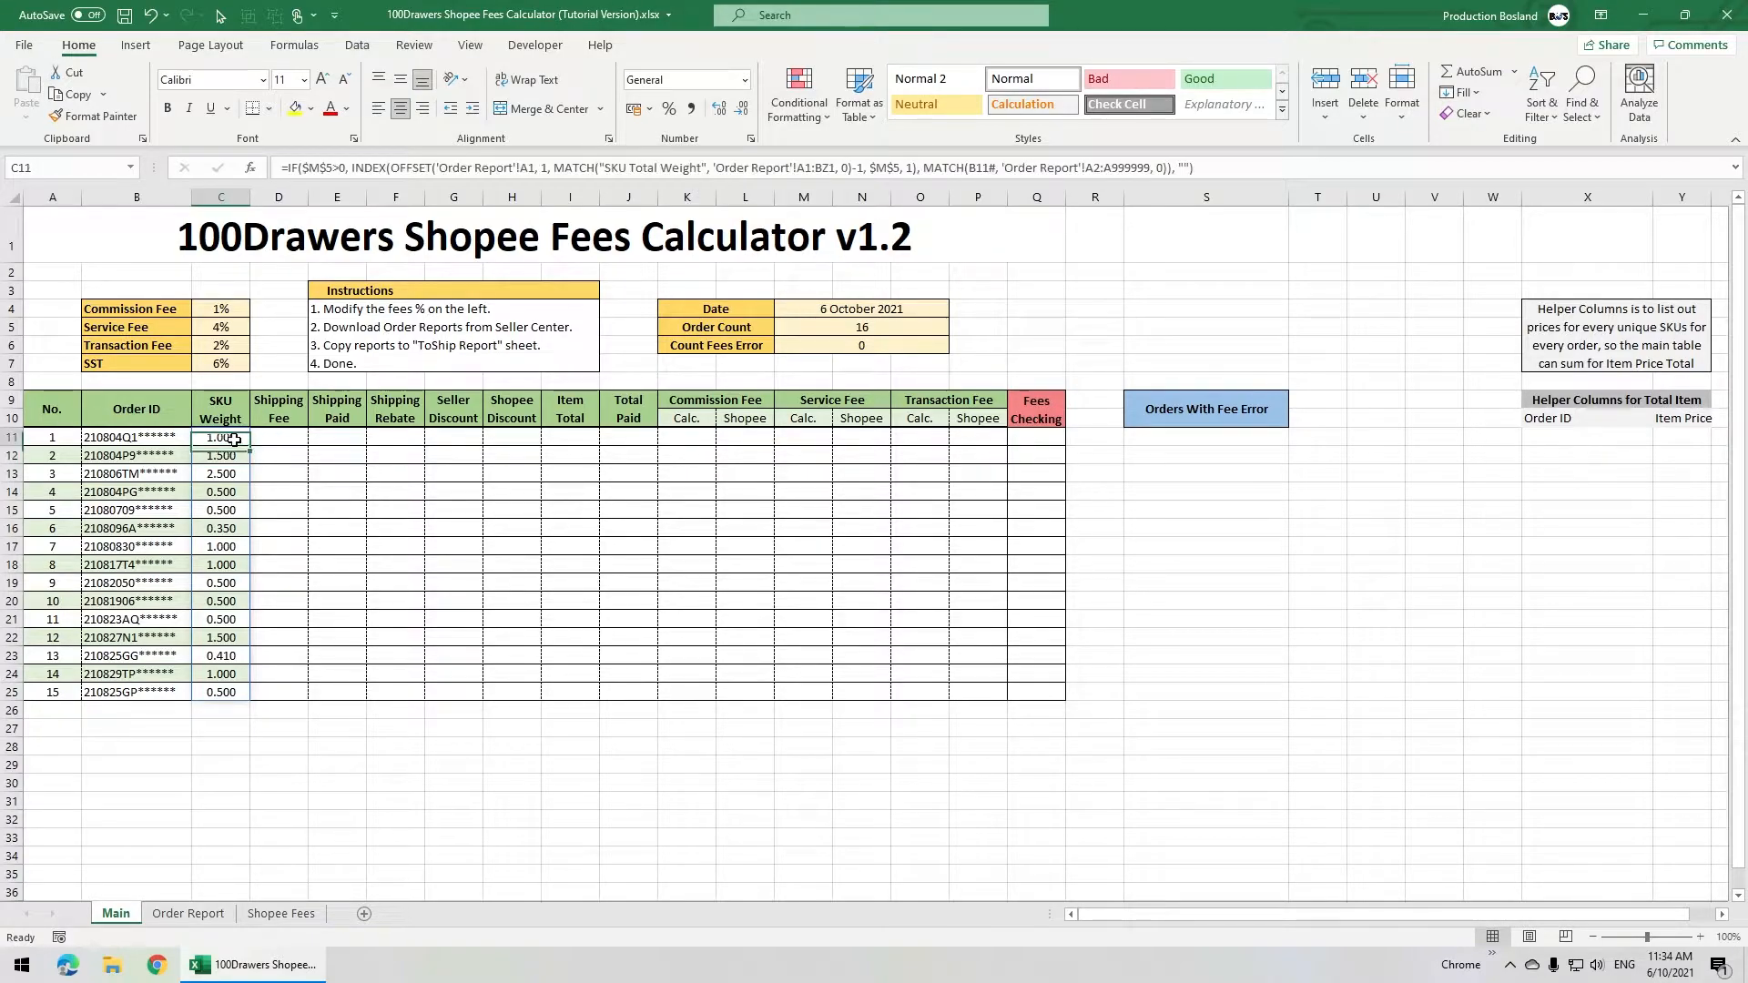
left_click_drag(598, 168, 707, 169)
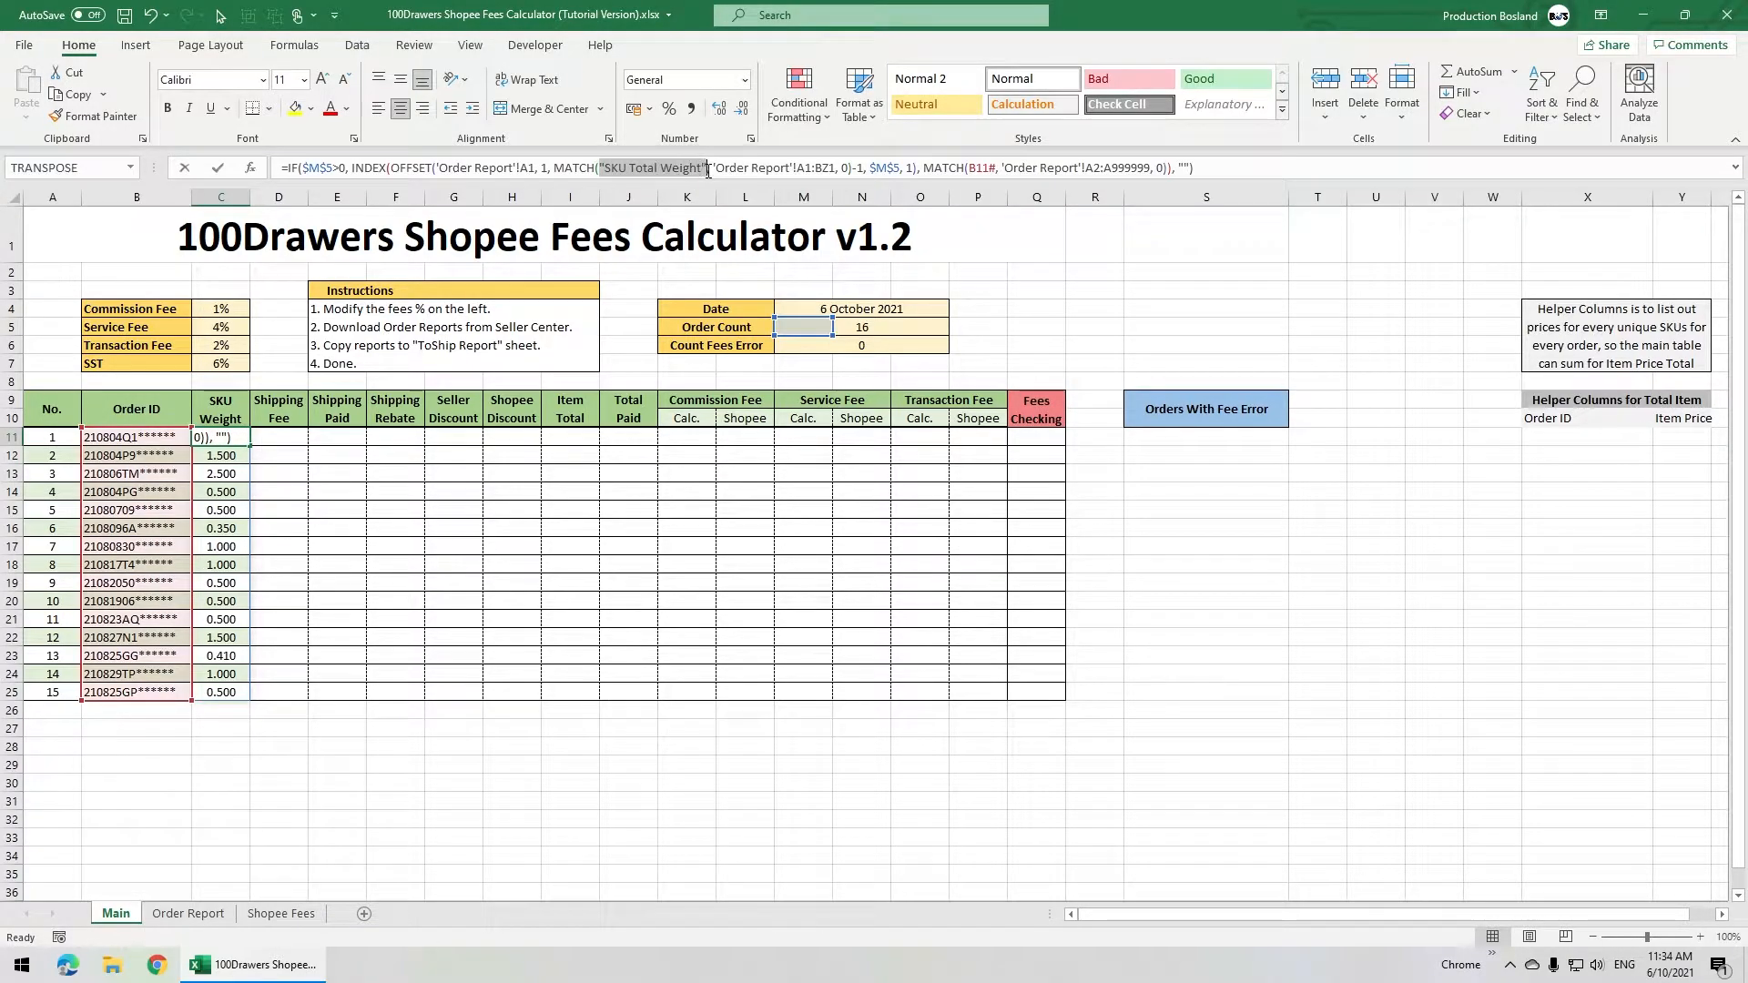
left_click(652, 168)
key("ctrl+a")
key("ctrl+c")
key("Escape")
Paste the formula into D11 under Shipping Fee and replace the header text with "Estimated Shipping Fee".
left_click(281, 435)
left_click(365, 169)
key("ctrl+v")
left_click_drag(605, 168, 701, 166)
type("Shi")
key("BackSpace")
key("BackSpace")
key("BackSpace")
type("Estimated Shipping Fee")
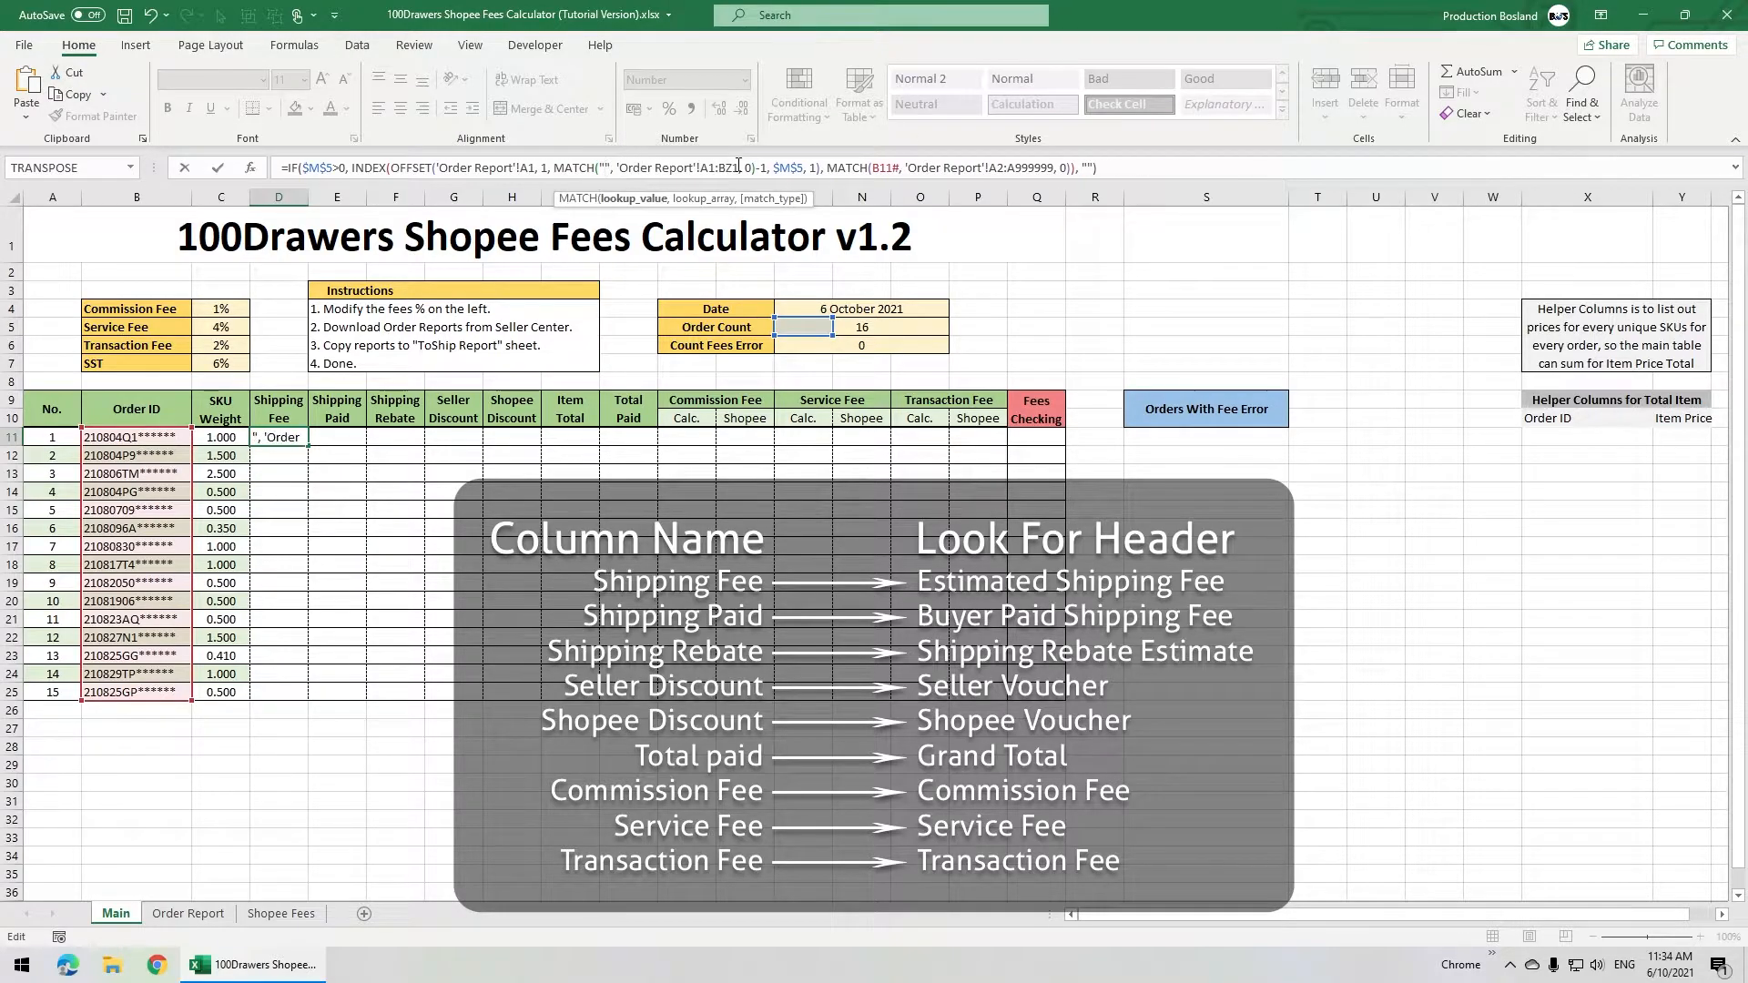
key("Tab")
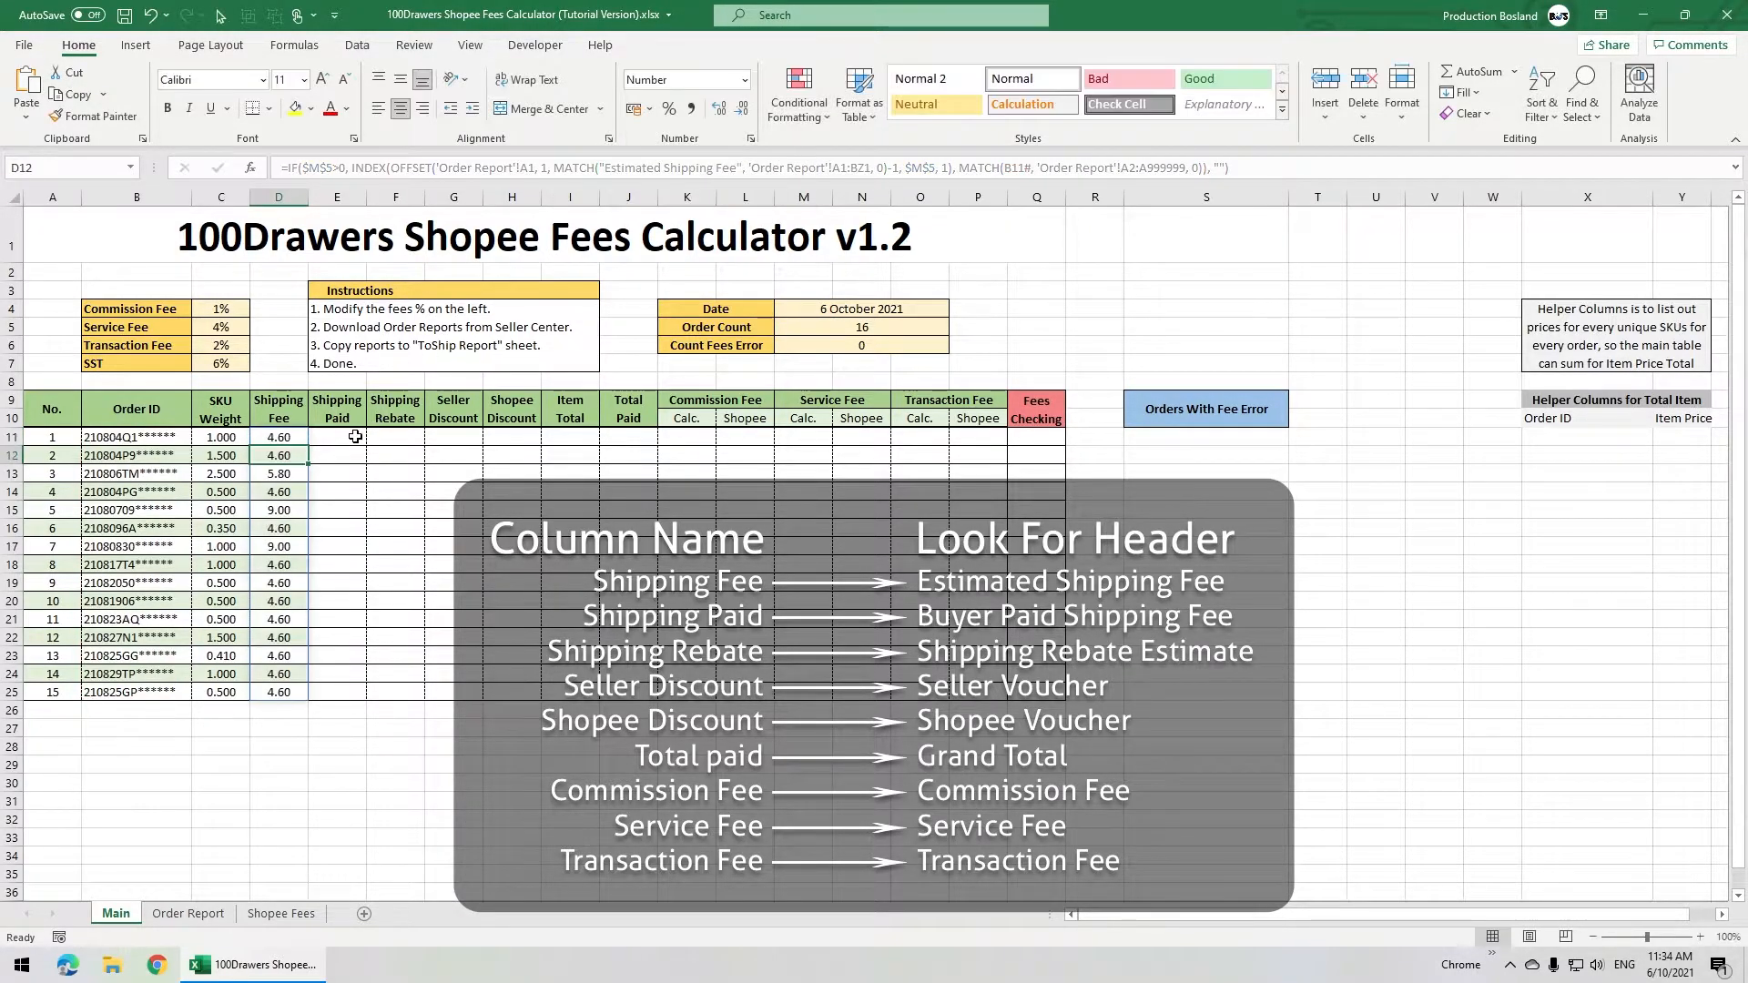
Paste the formula into E11 under Shipping Paid and replace the header text with "Buyer Paid Shipping Fee".
left_click(449, 168)
key("ctrl+v")
left_click_drag(609, 167, 701, 169)
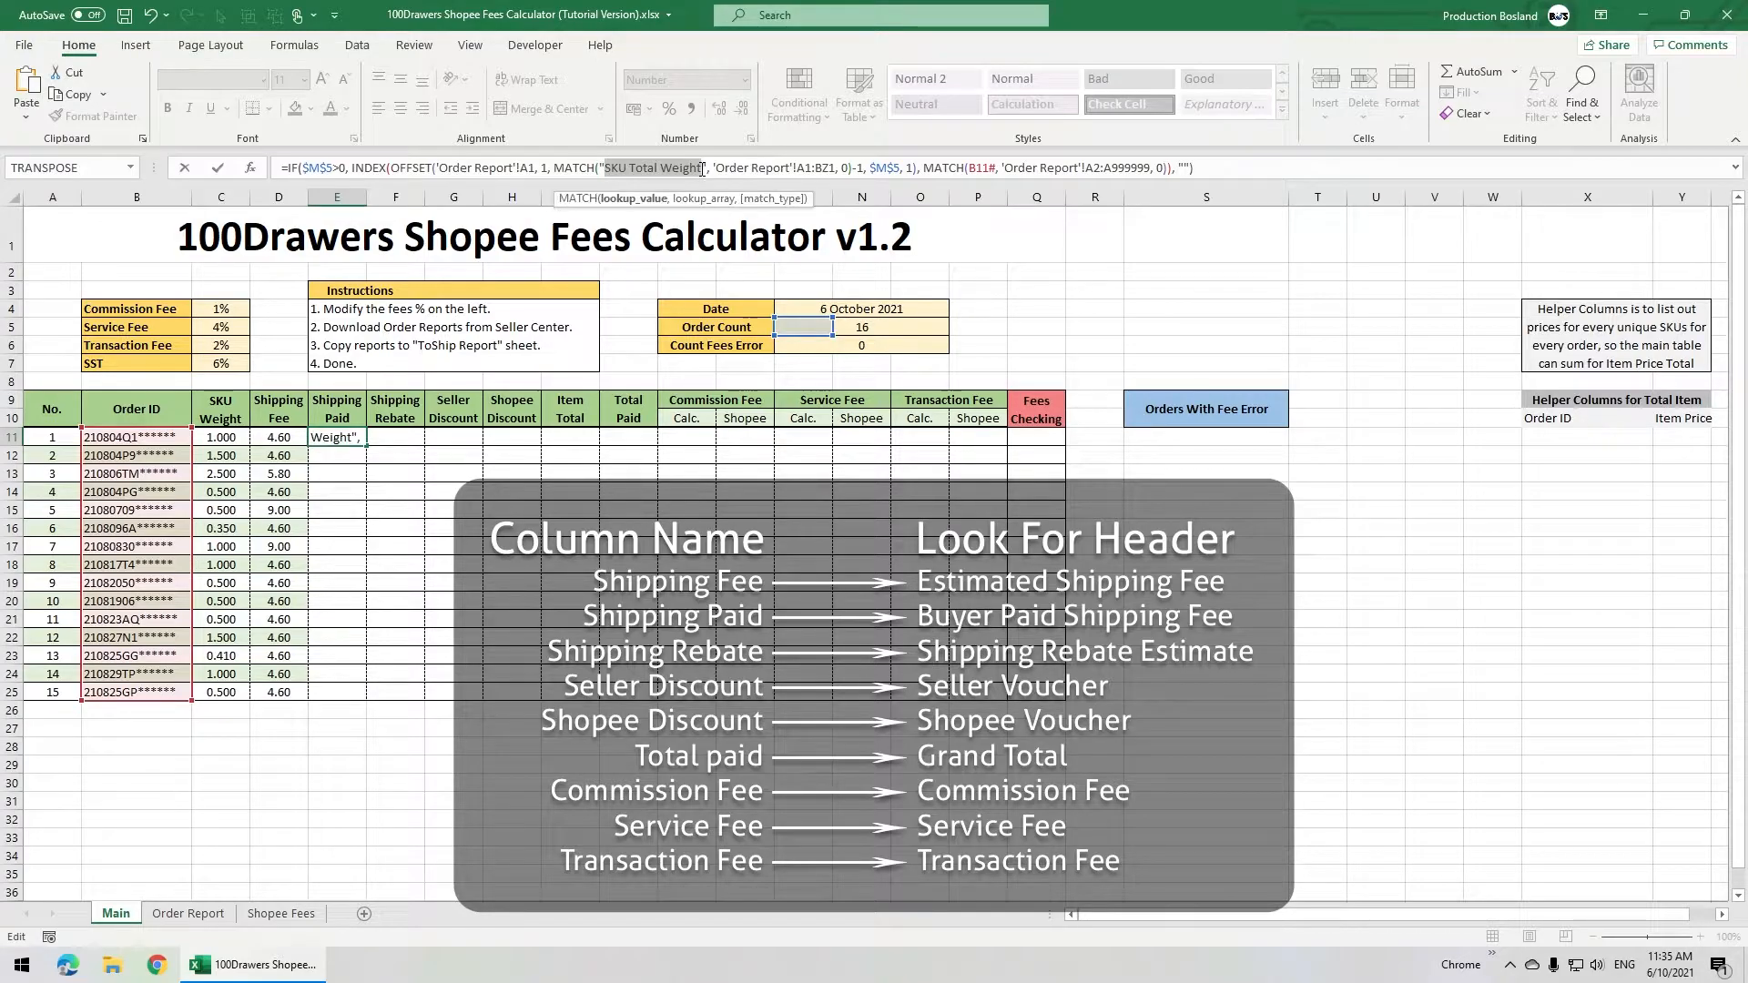
type("Buyer Paid Shipping Fee")
key("Tab")
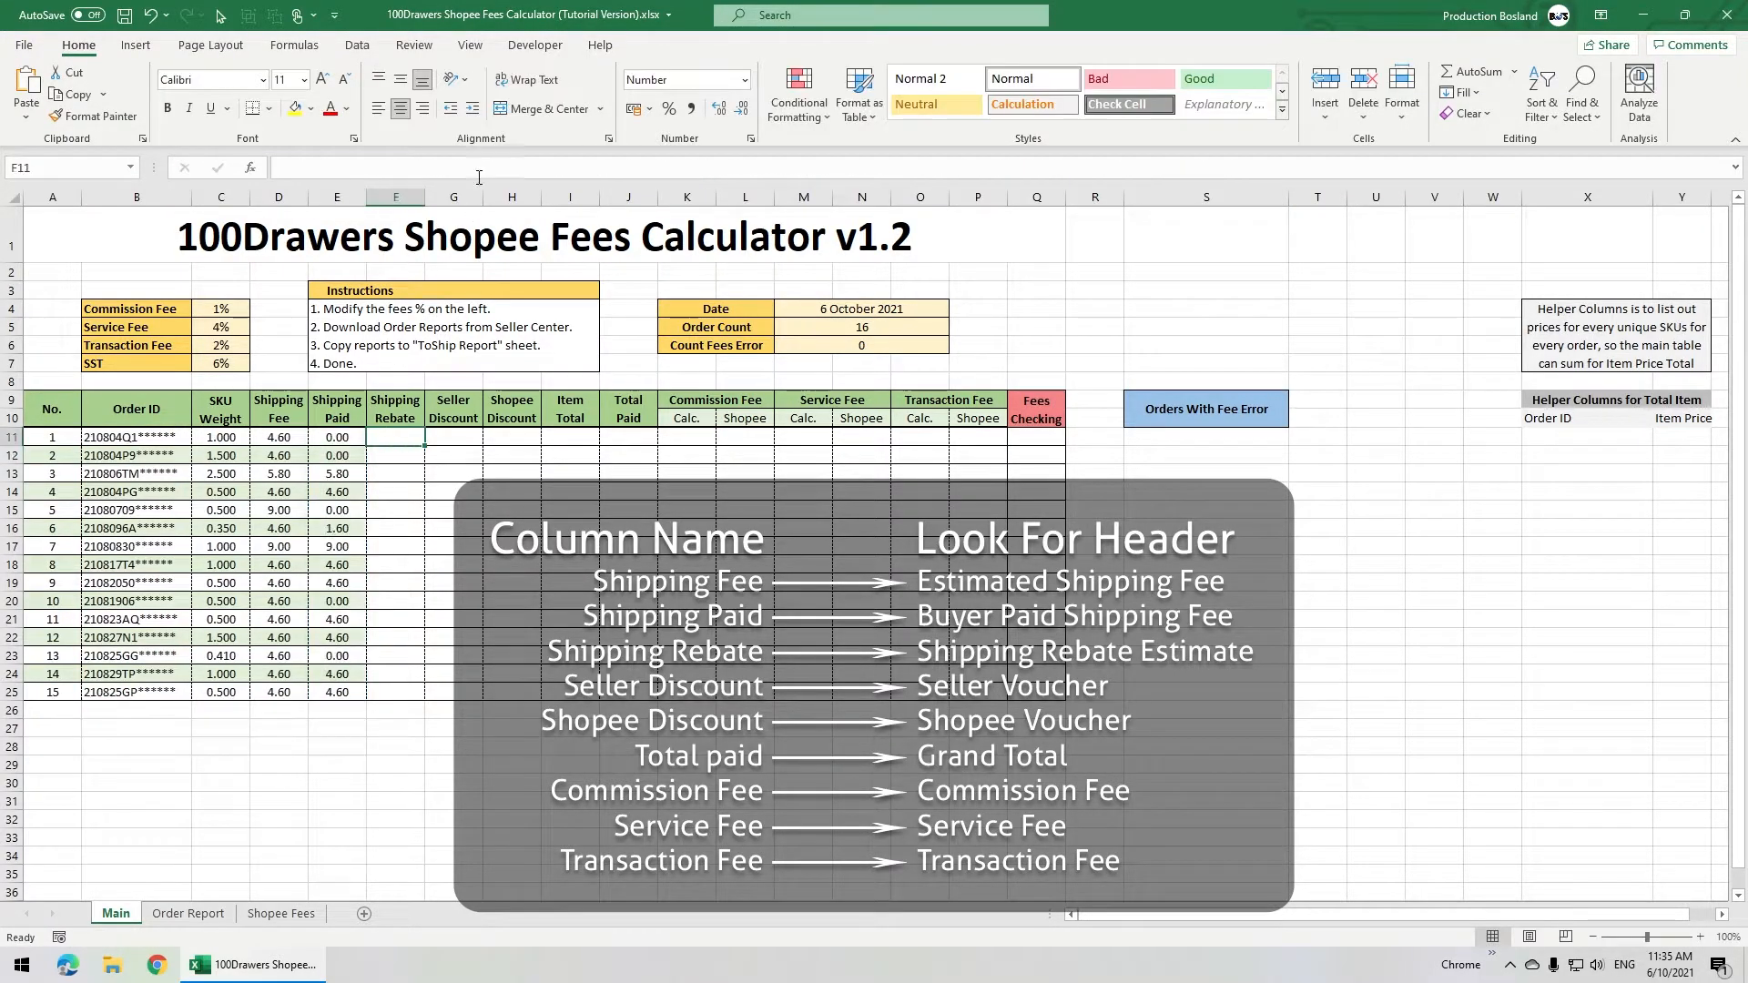
Paste the formula into F11 under Shipping Rebate and replace the header text with "Shipping Rebate Estimate".
left_click(478, 177)
key("ctrl+v")
left_click_drag(609, 167, 702, 168)
type("Shipping Rebate Estimate")
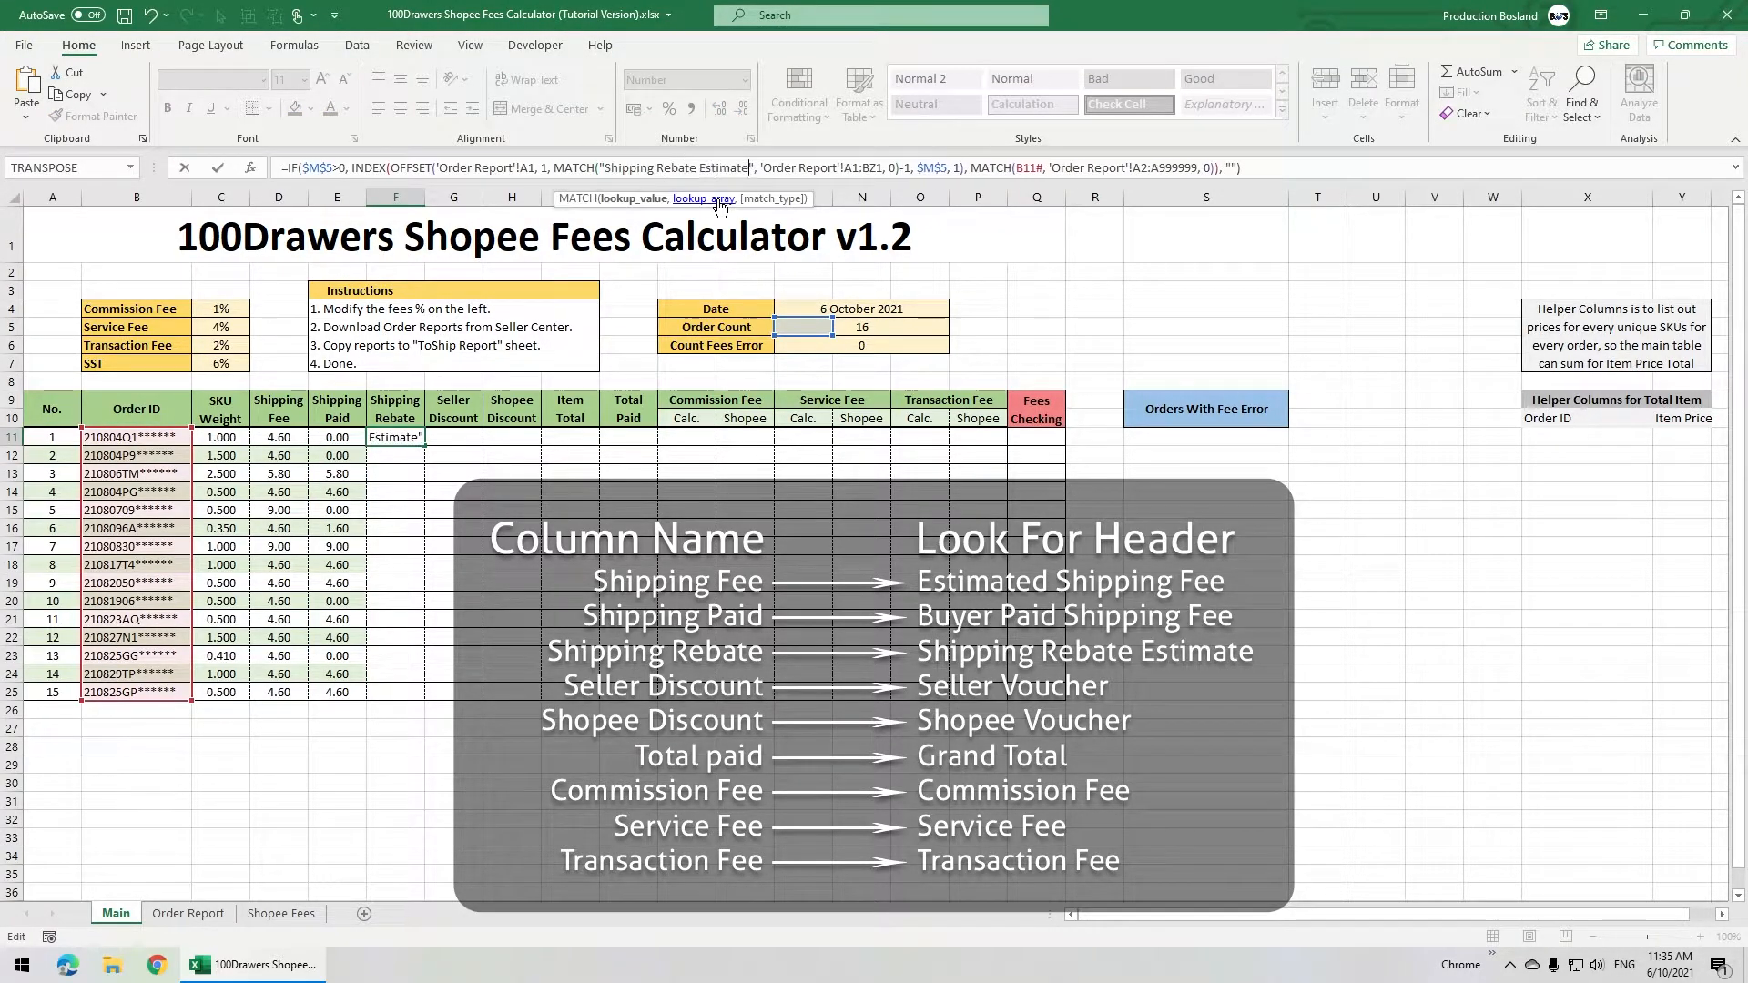
key("Tab")
Paste the formula into G11 under Seller Discount and replace the header text with "Seller Voucher".
left_click(719, 167)
key("ctrl+v")
left_click_drag(609, 167, 723, 169)
type("Seller Voucher")
key("Tab")
Paste the formula into H11 under Shopee Discount and replace the header text with "Shopee Voucher".
left_click(724, 167)
key("ctrl+v")
left_click_drag(609, 168, 701, 168)
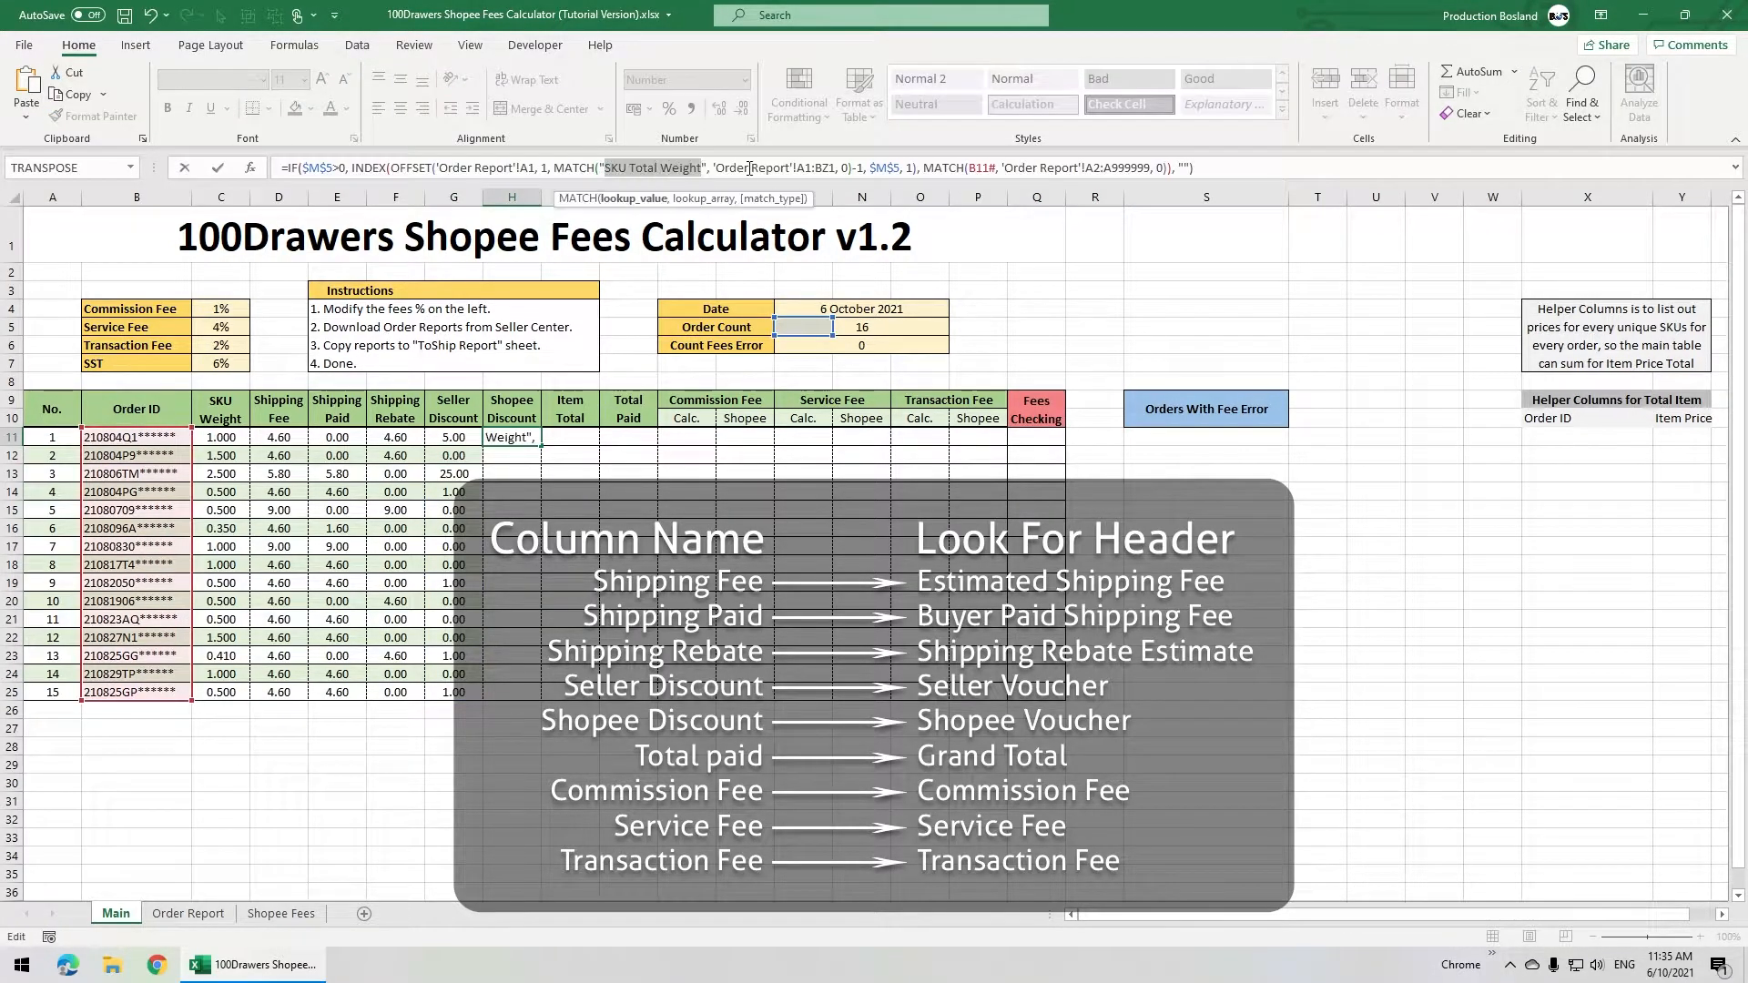
type("Shopee Voucher")
key("Tab")
Paste the formula into J11 under Total Paid and replace the header text with "Grand Total".
key("Tab")
left_click(689, 172)
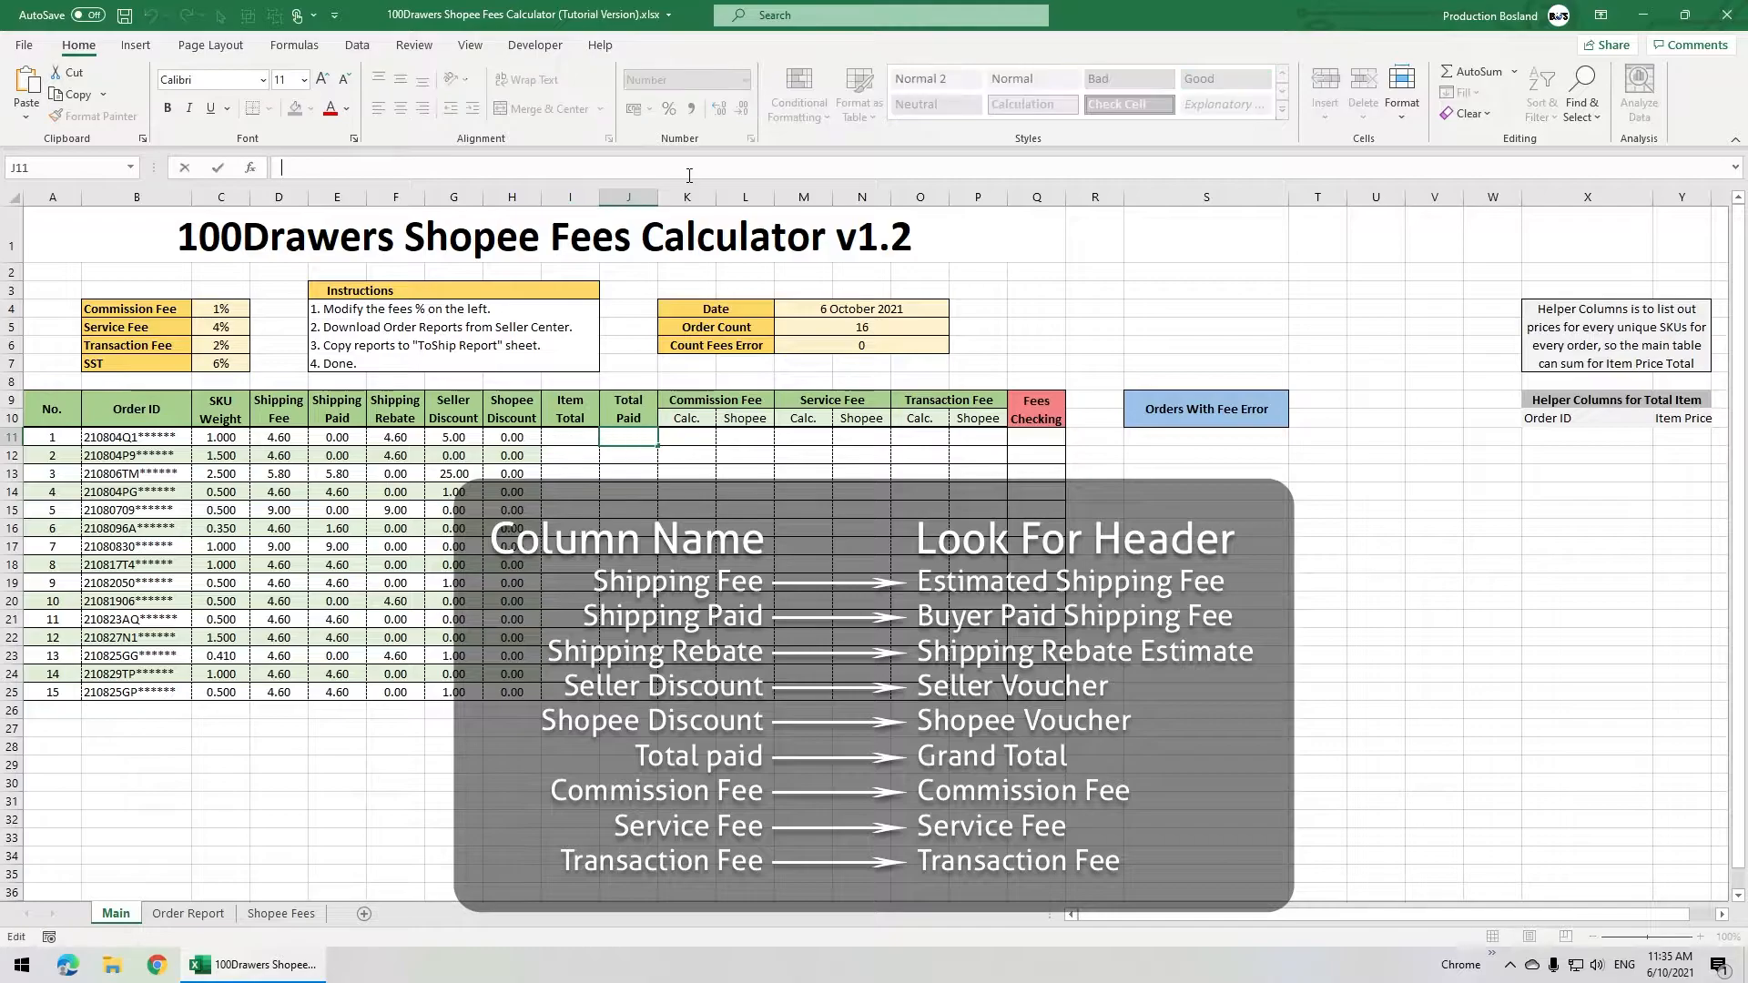
key("ctrl+v")
left_click_drag(593, 169, 683, 168)
type("Grand Total")
key("Return")
Paste the formula into L11, the Shopee commission column, and replace the header text with "Commission Fee".
left_click(755, 439)
key("ctrl+v")
left_click_drag(604, 169, 705, 169)
type("Commission Fee")
key("Tab")
Paste the formula into N11, the Shopee service fee column, and replace the header text with "Service Fee".
key("Tab")
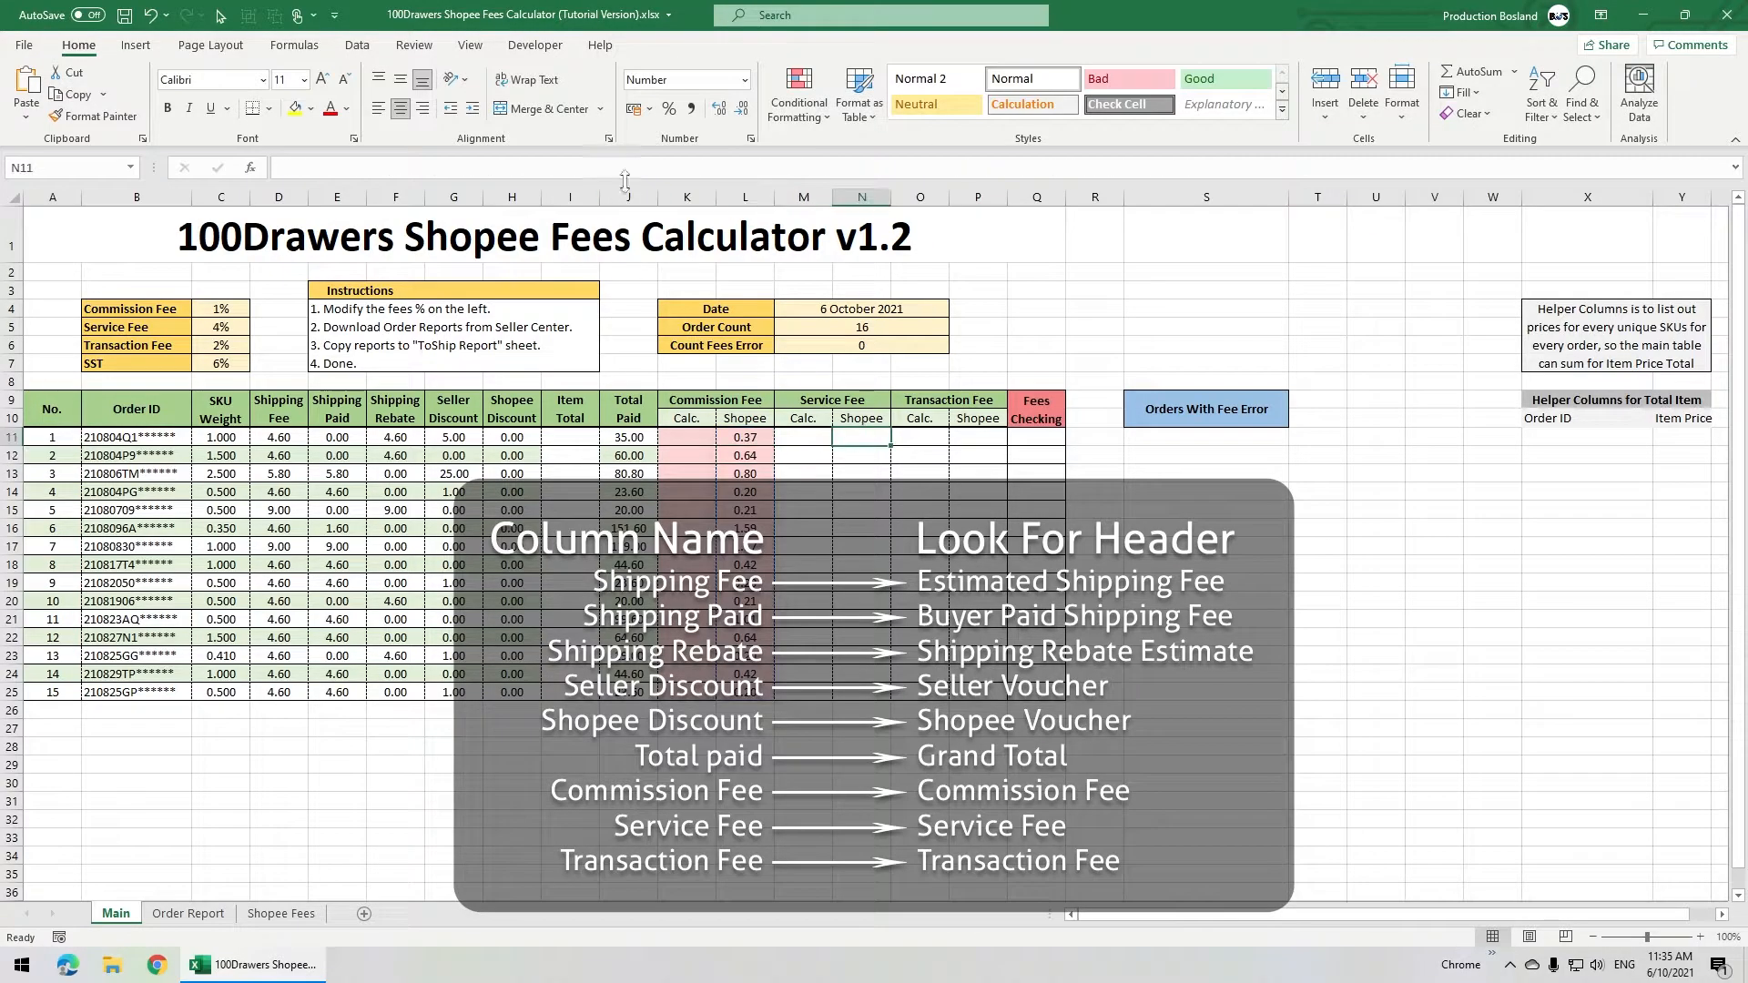
key("ctrl+v")
left_click_drag(605, 169, 705, 169)
type("Service Fee")
key("Return")
Paste the formula into P11, the Shopee transaction fee column, and replace the header text with "Transaction Fee".
left_click(978, 437)
key("ctrl+v")
type("Transaction ")
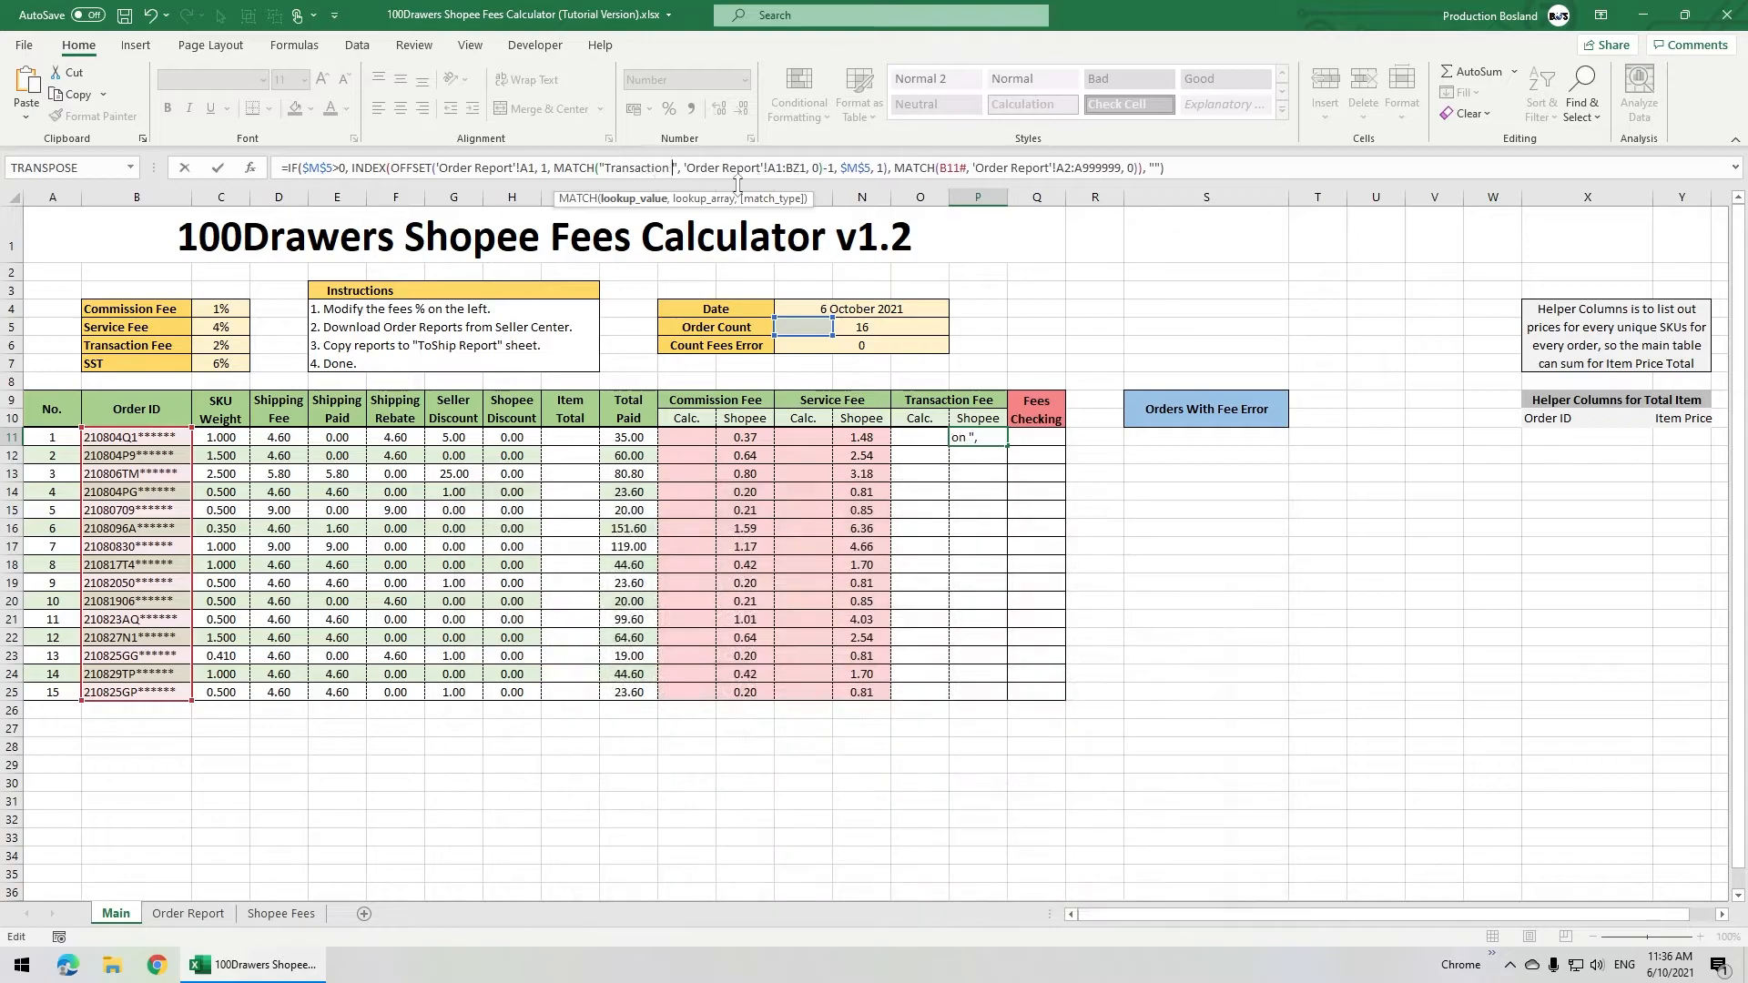
type("Fee")
key("Return")
Wrap the INDEX part of the Transaction Fee formula in P11 in ROUND with 2 decimals.
left_click(978, 437)
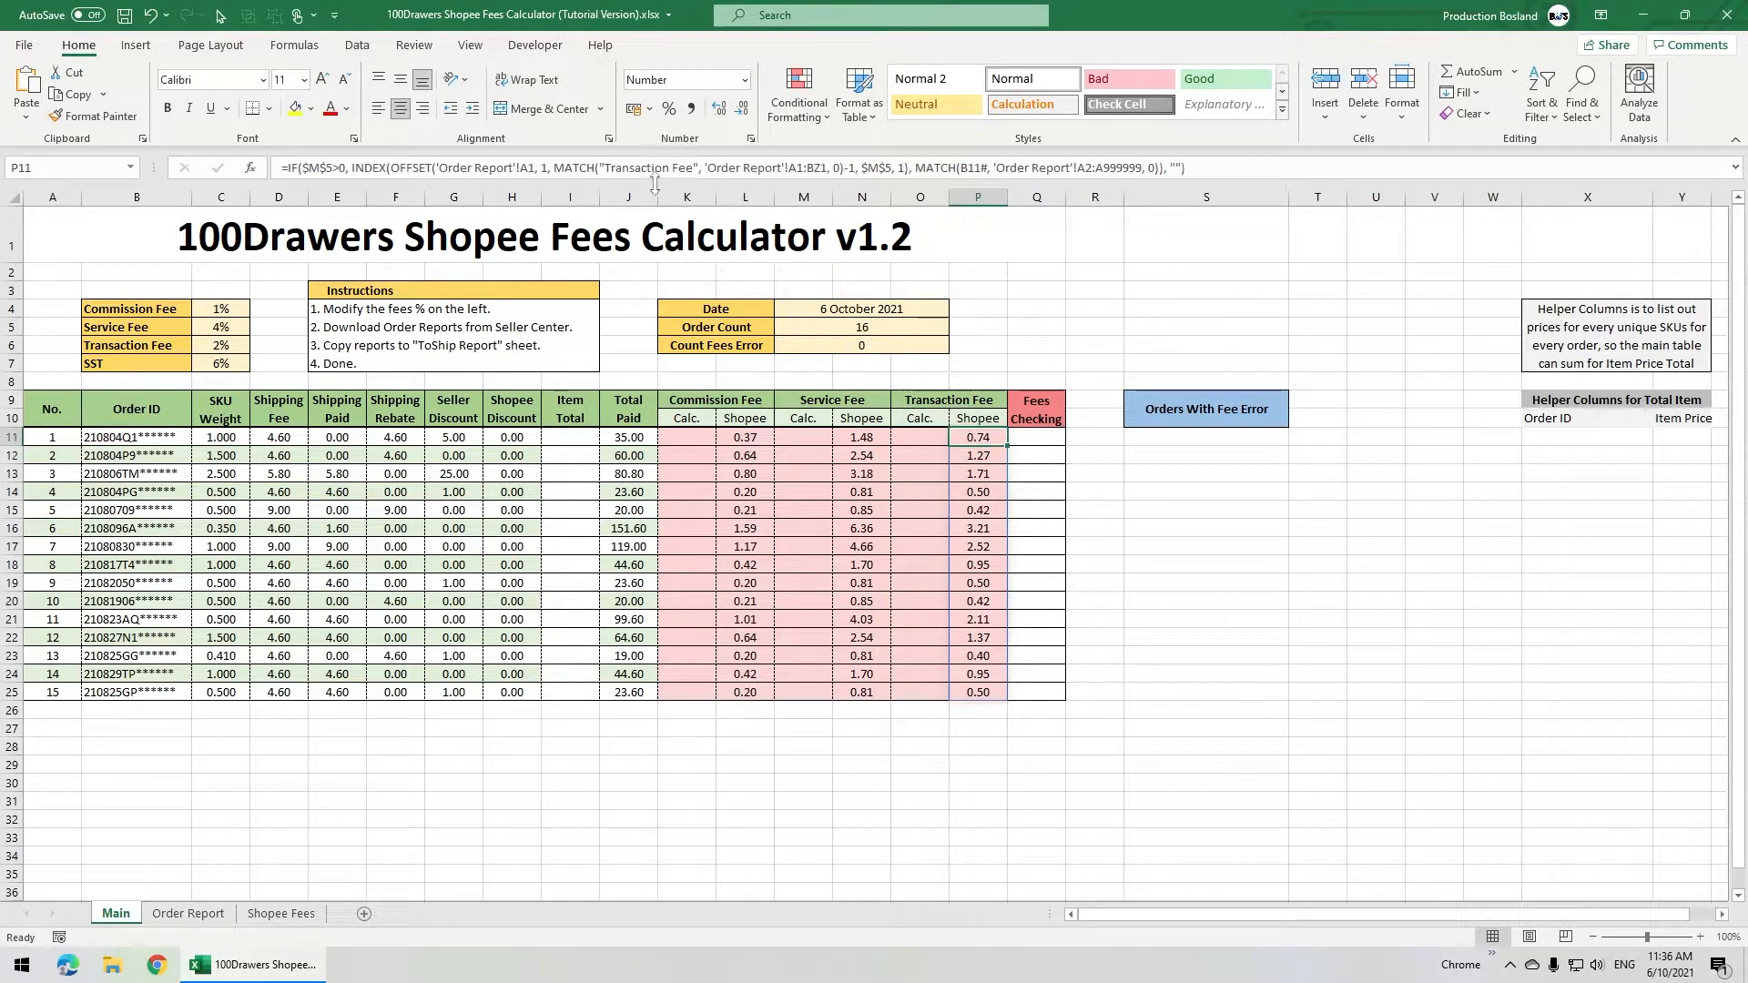
left_click(351, 167)
type("ROUND(")
left_click(1209, 168)
type(", 2),")
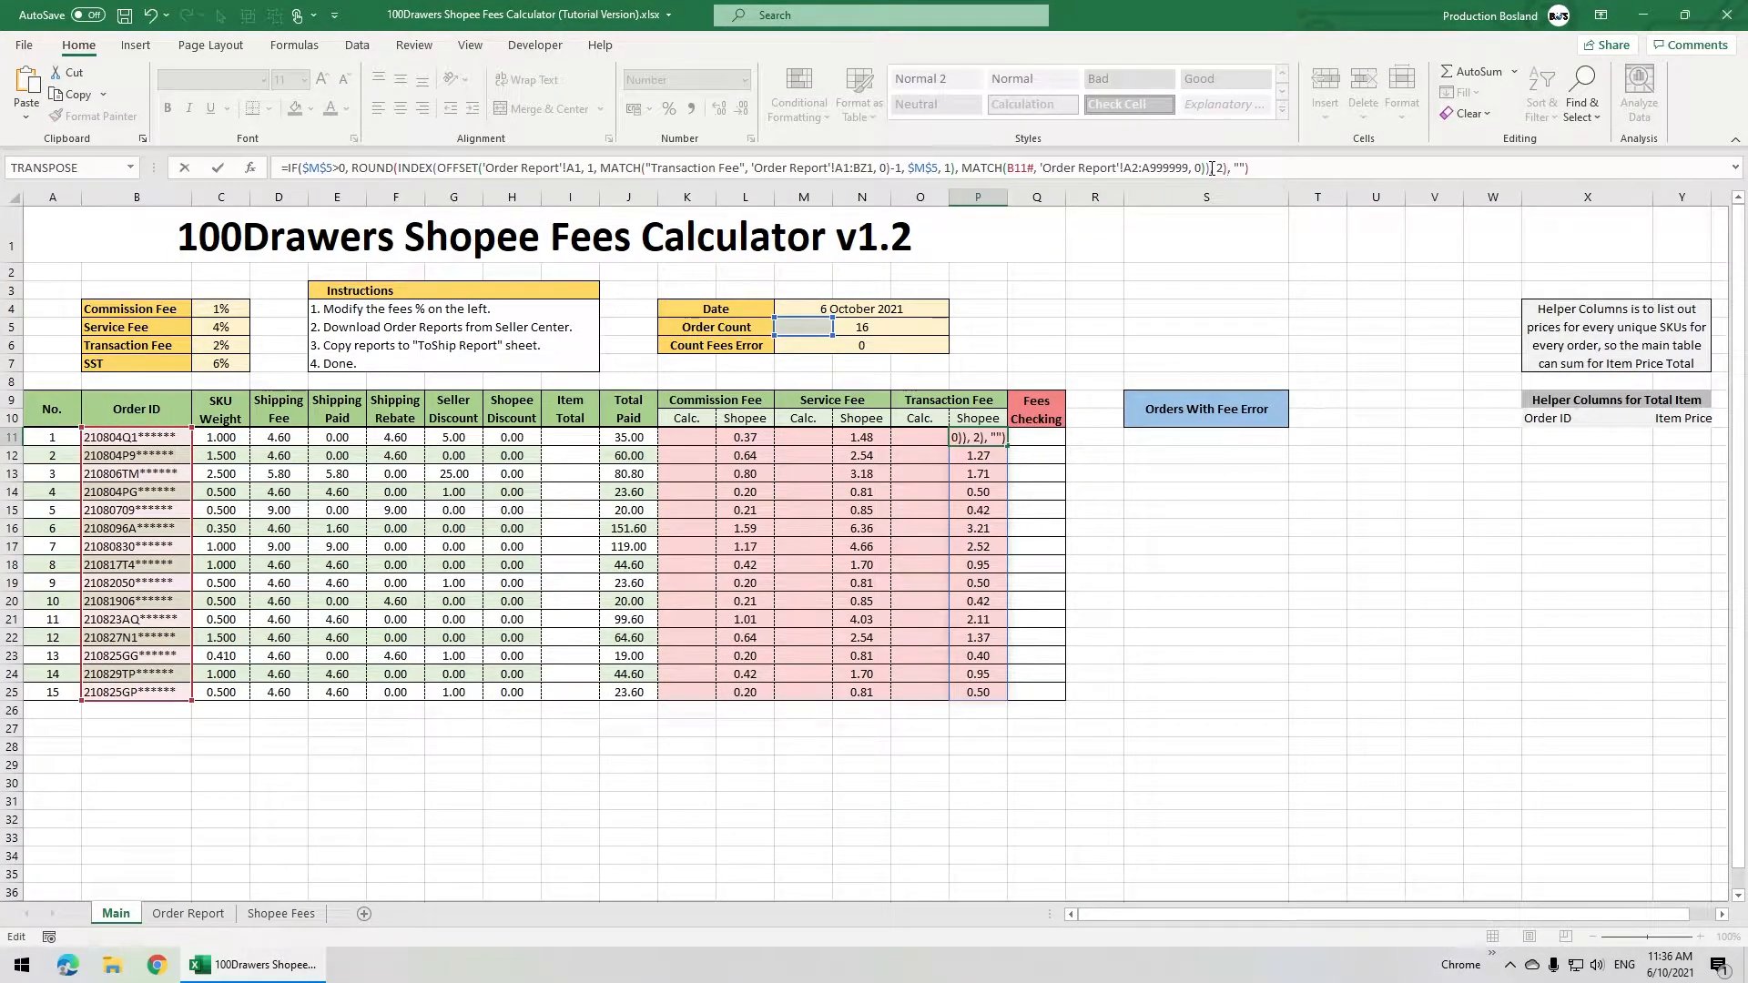
key("Return")
Wrap the INDEX part of the Service Fee formula in N11 in ROUND with 2 decimals.
left_click(875, 442)
left_click(351, 167)
type("ROUND(")
left_click(1174, 168)
type(", 2), \"\")")
key("Return")
Wrap the INDEX part of the Commission Fee formula in L11 in ROUND with 2 decimals.
left_click(745, 437)
left_click(351, 168)
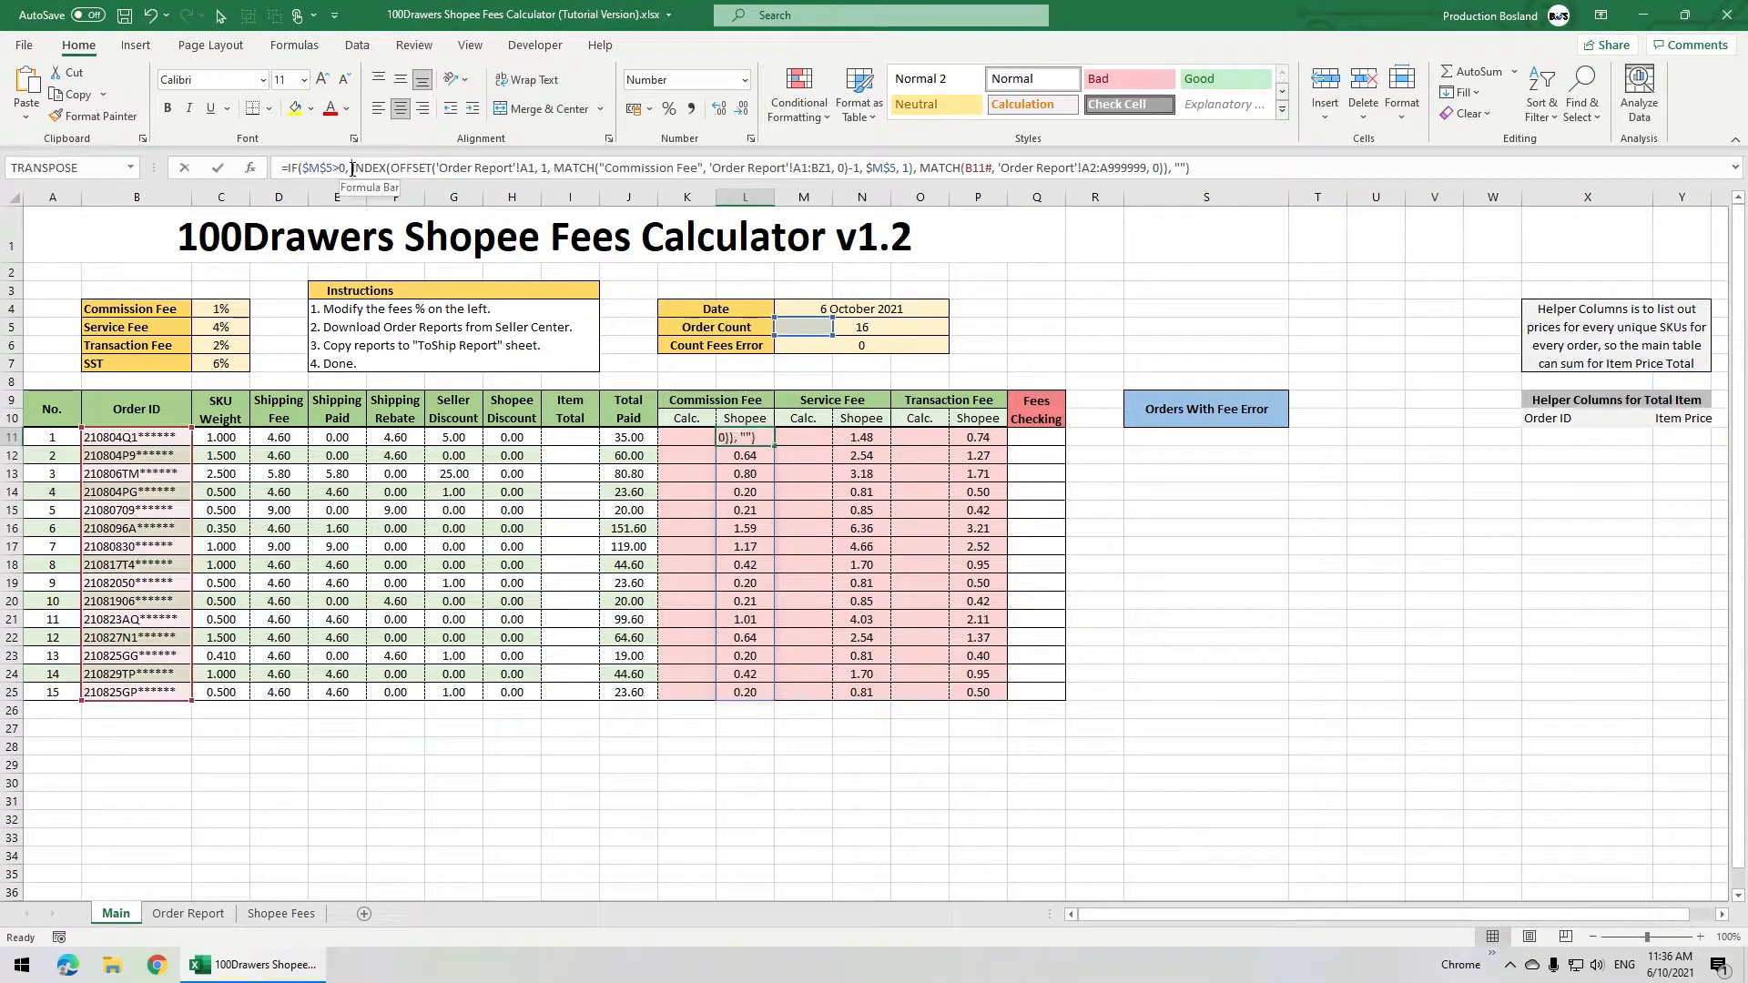
type("ROUND(")
left_click(1217, 168)
type(", 2)")
key("Return")
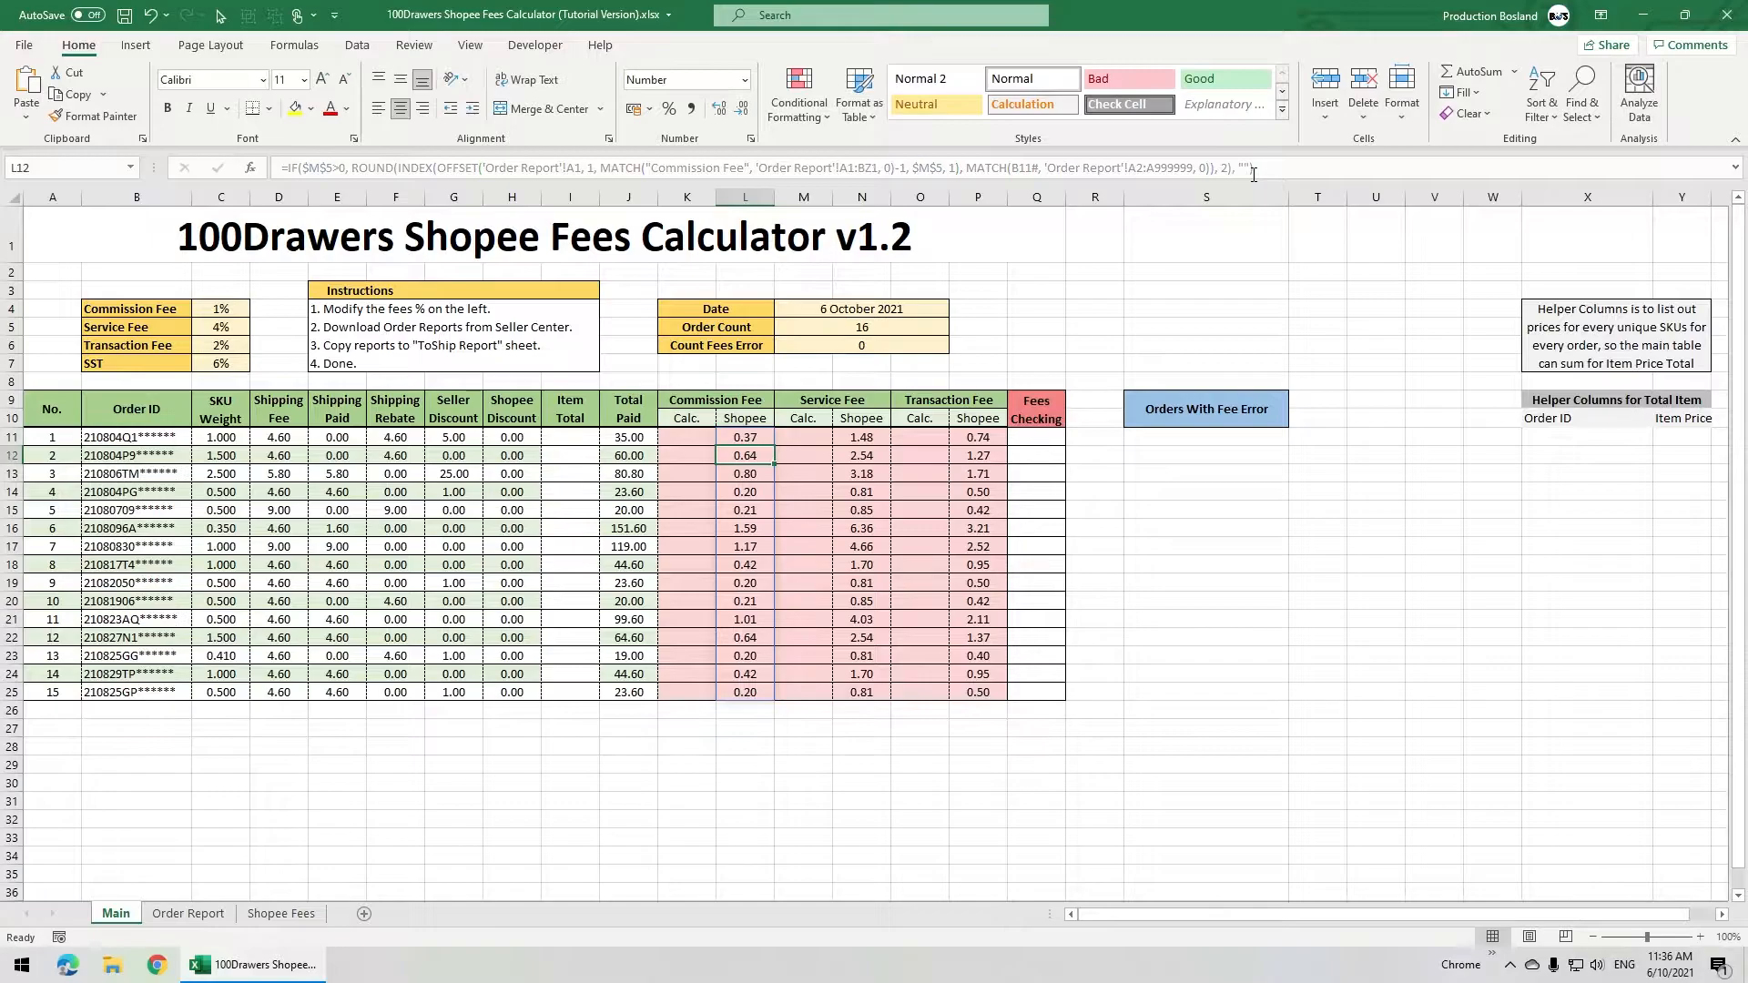
Enter =IF($M$5>0, OFFSET('Order Report'!A1, 1, 0, $M$5, 1), "") in X11 of the Order ID helper column.
left_click(575, 440)
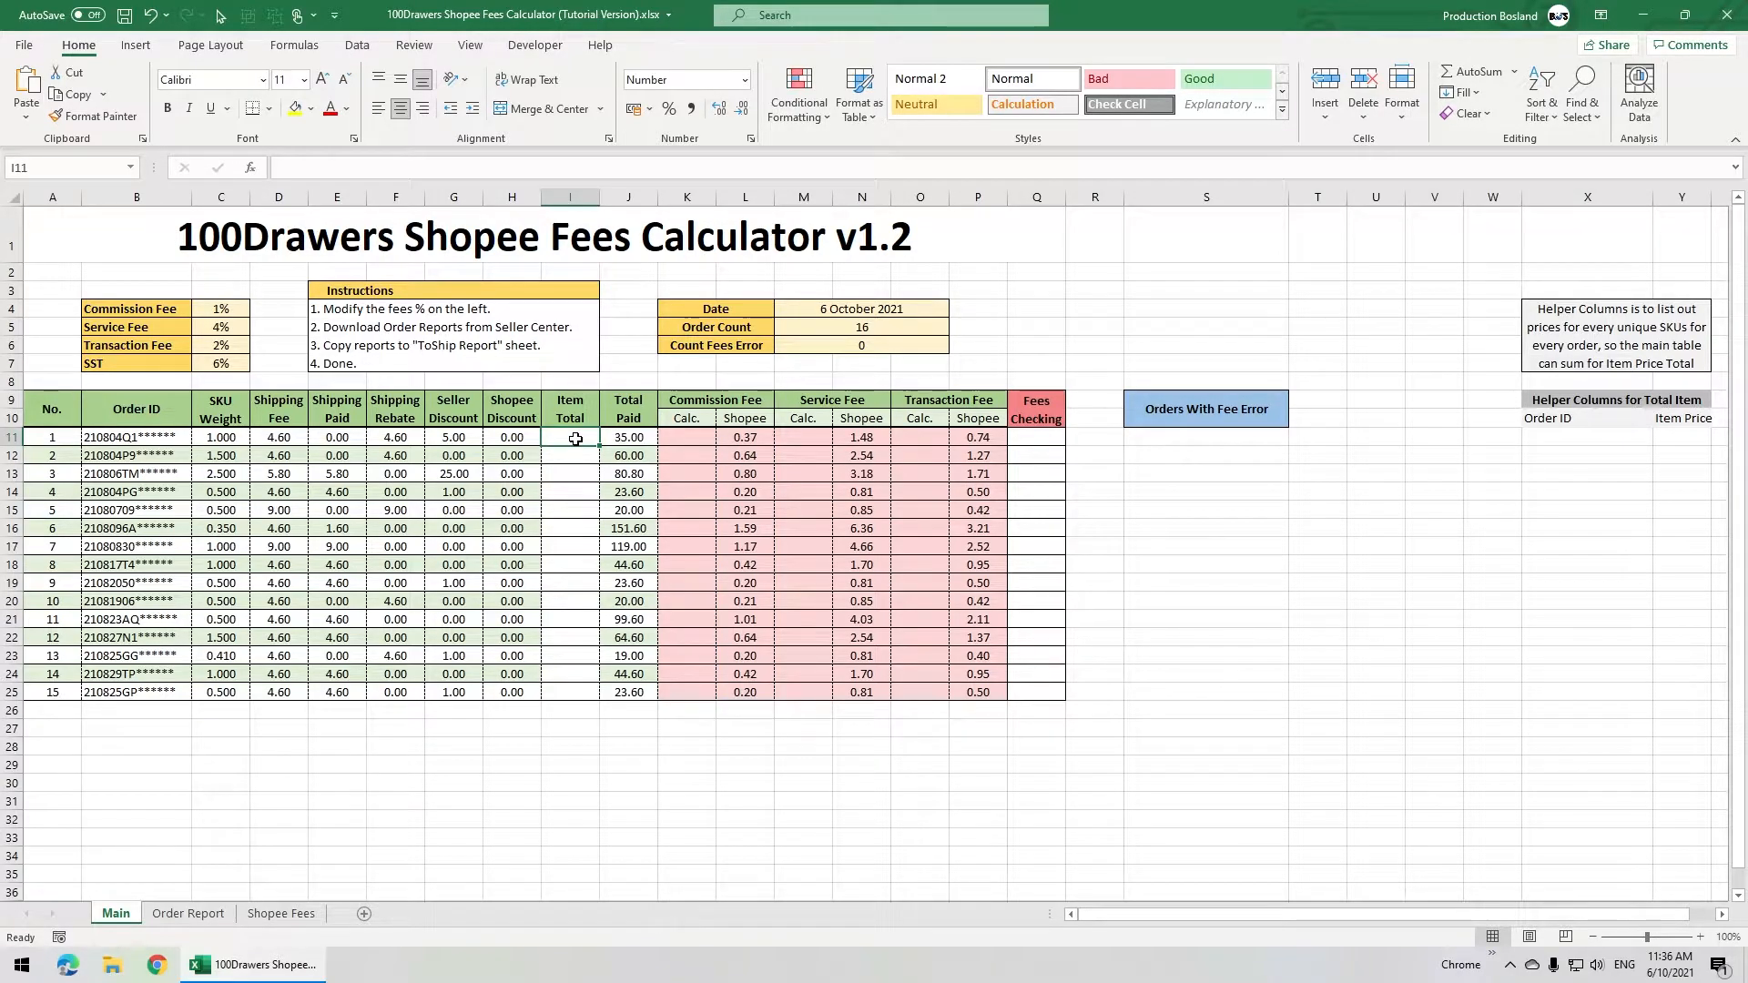
left_click(1570, 437)
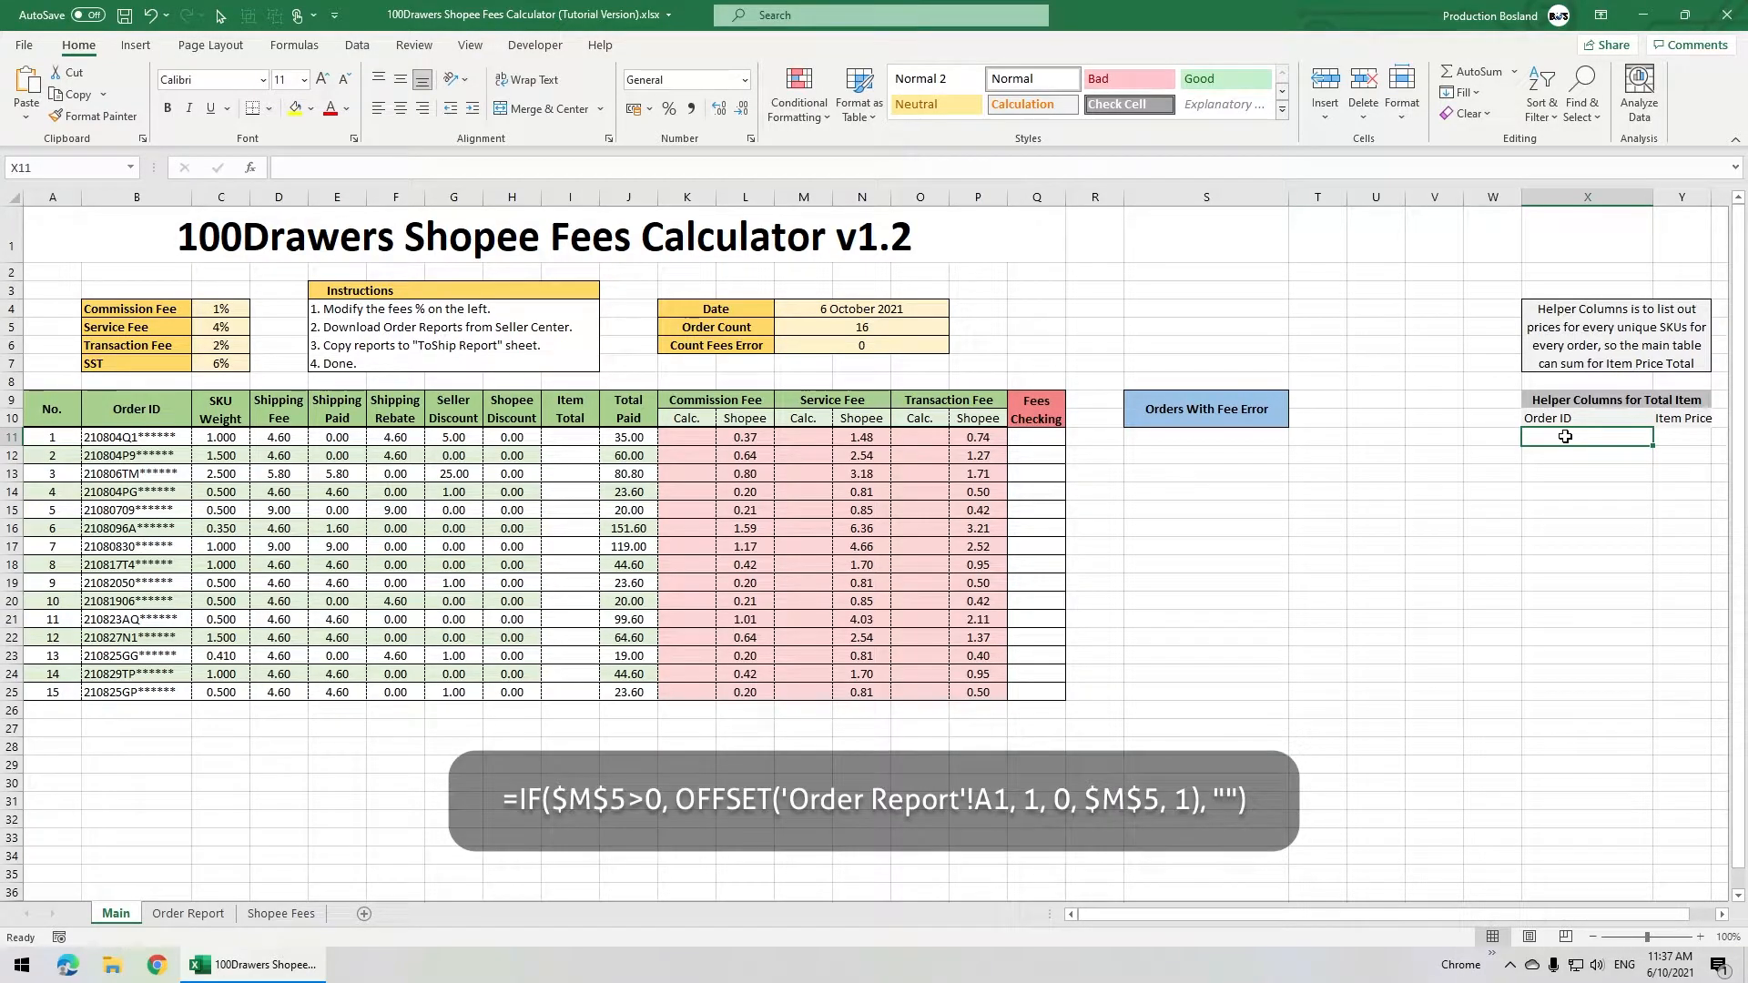
type("=IF")
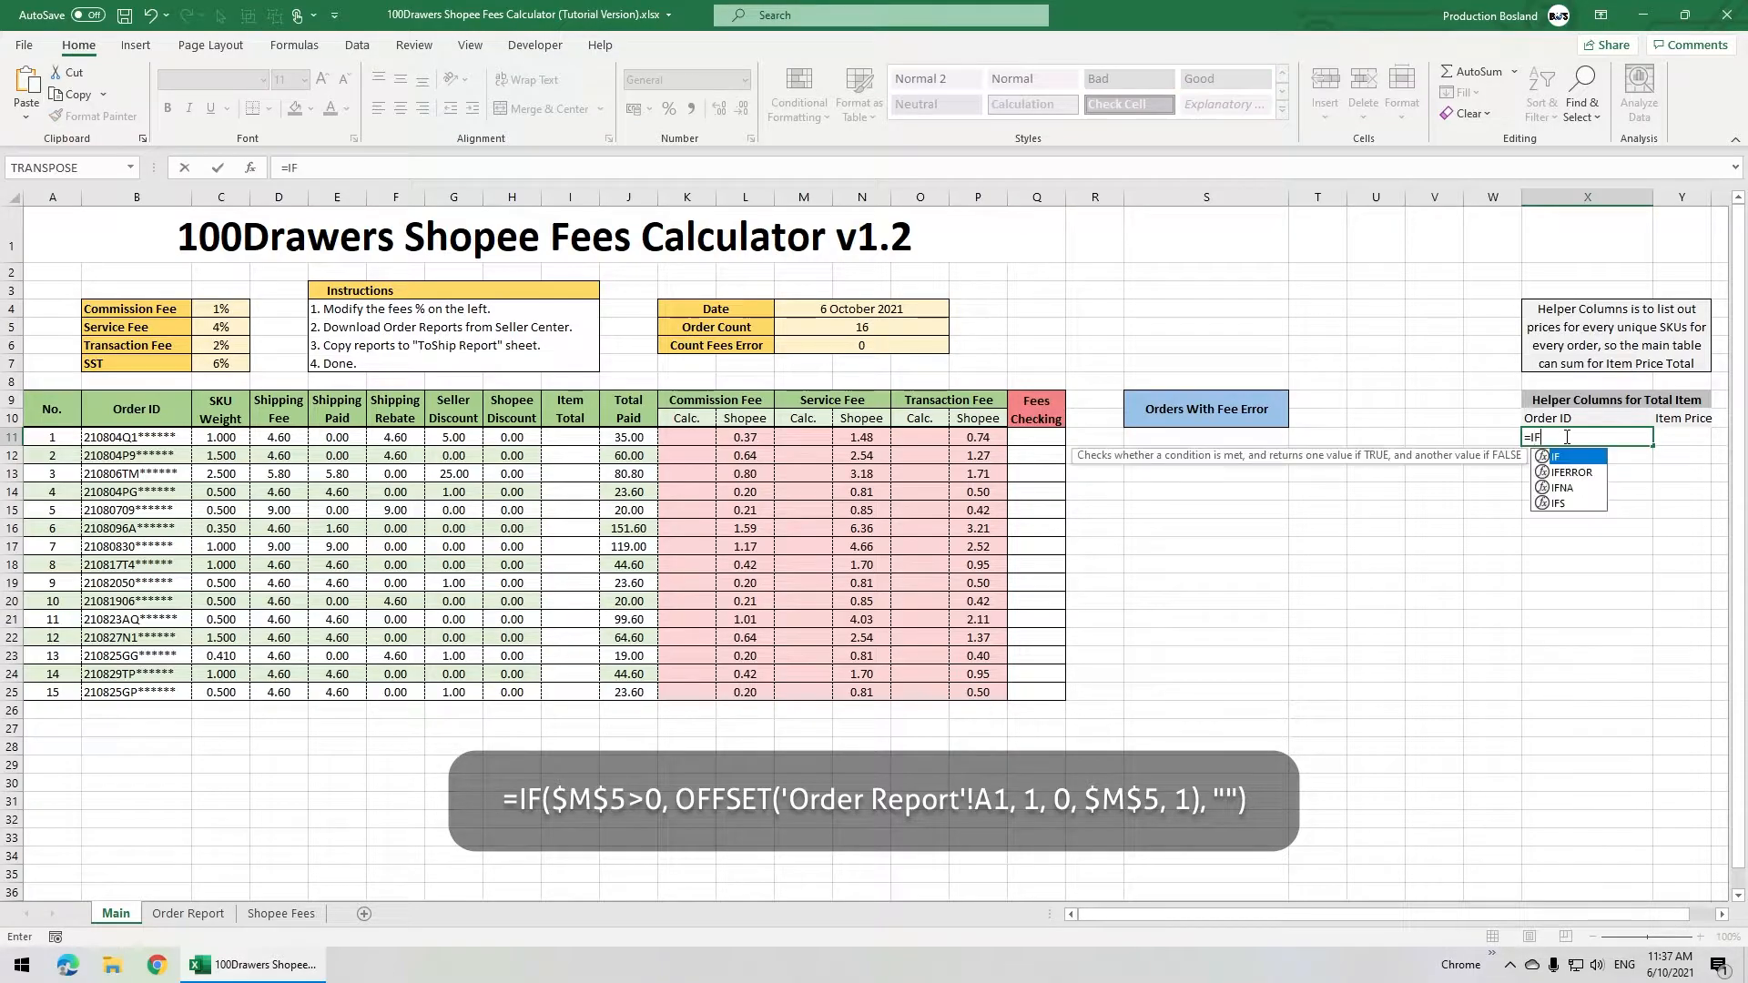
type("($M$5>0, ")
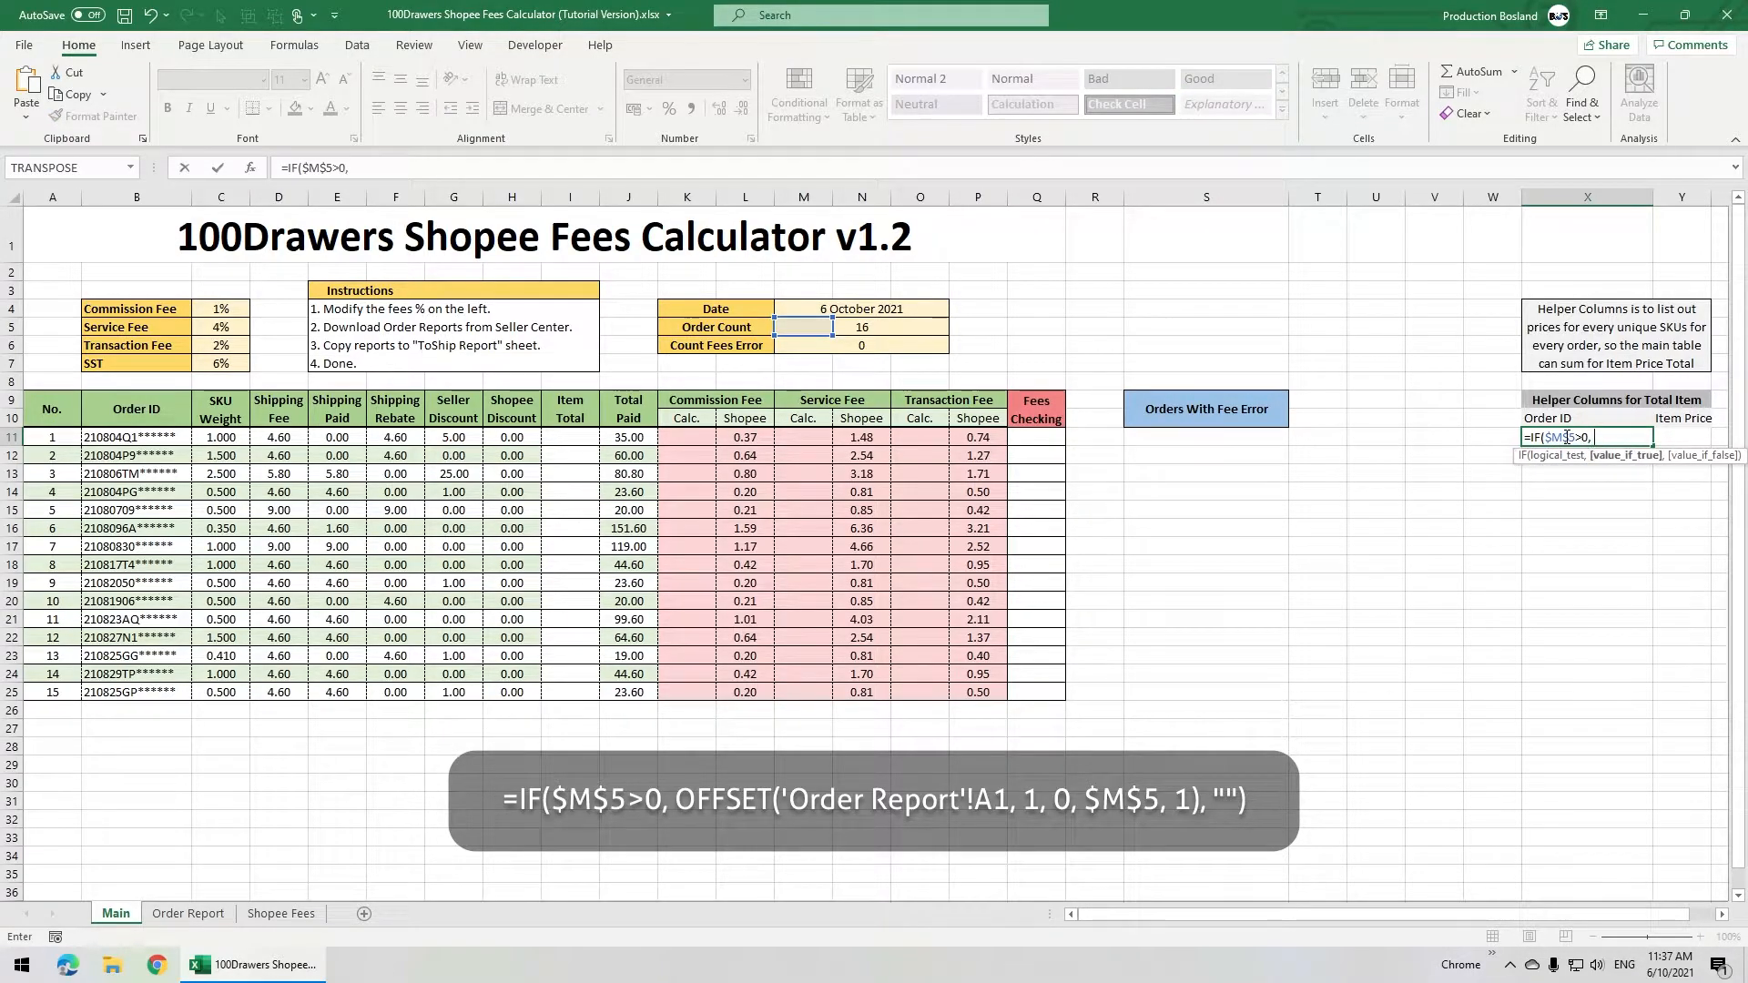
type("OFFSET('Order Report'!A1, 1, 0, $M$5, 1), \"\")")
key("Return")
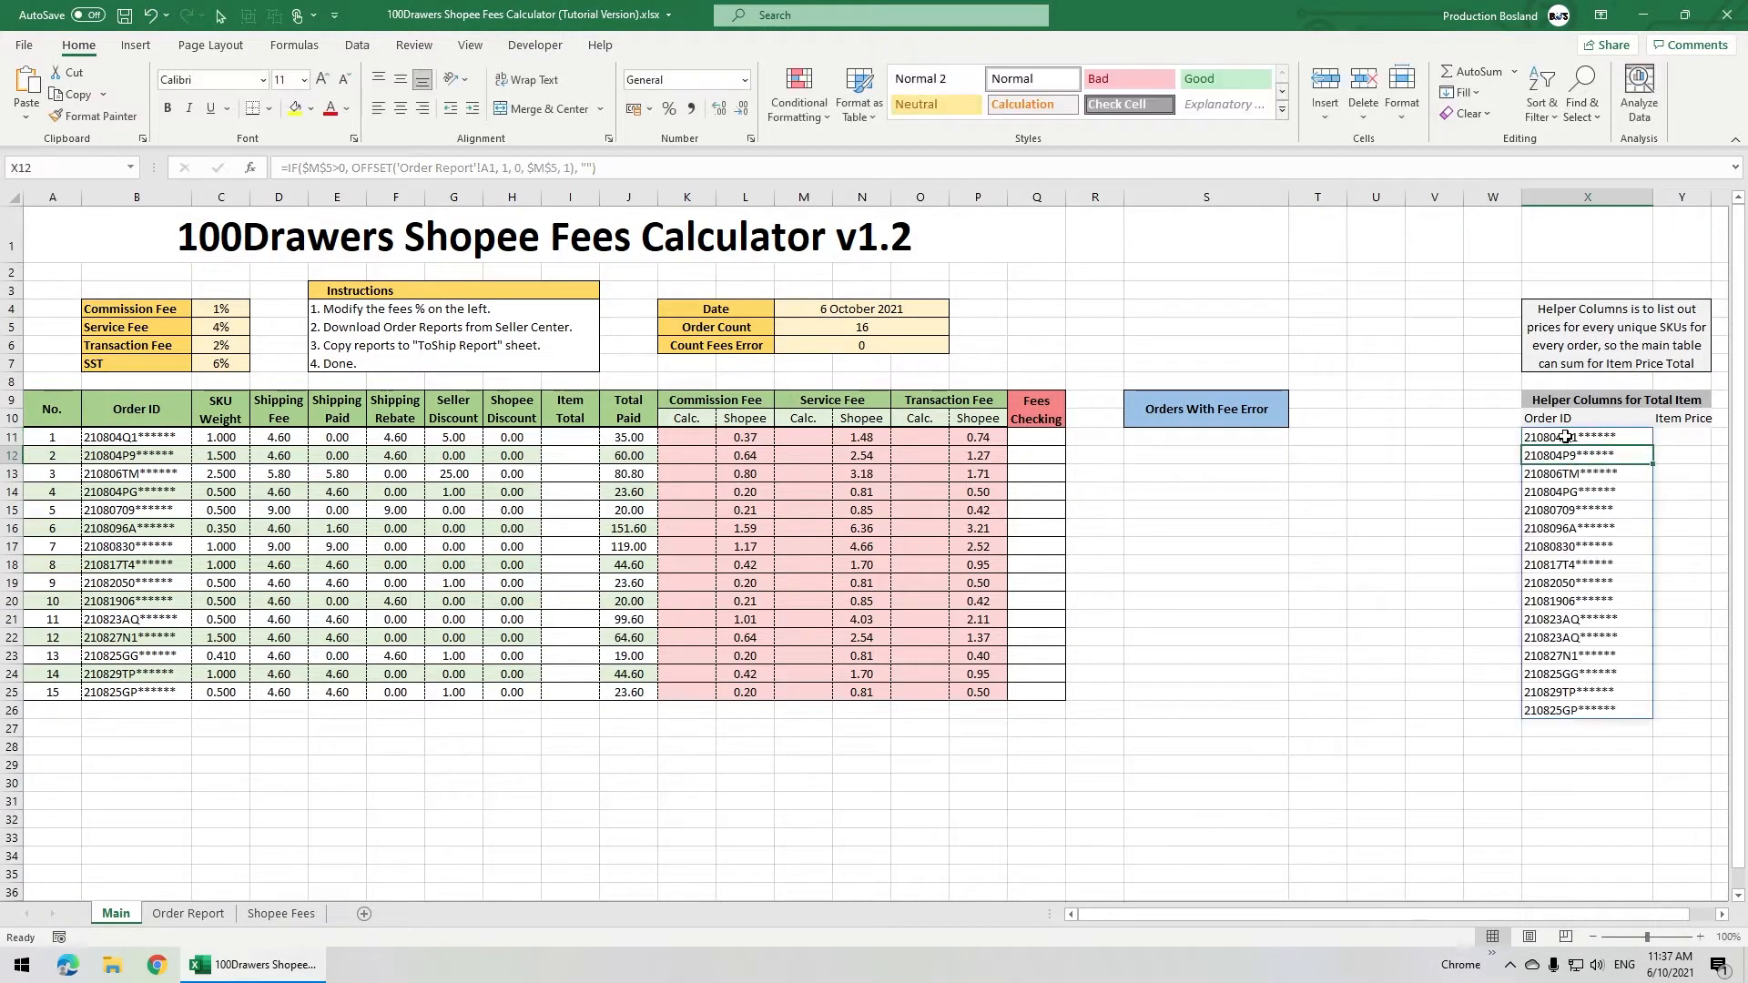
Write =IF($M$5>0, OFFSET('Order Report'!A1, 1, MATCH("Product Subtotal", 'Order Report'!A1:BZ1, 0)-1, $M$5, 1), "") in Y11 under Item Price.
left_click(611, 170)
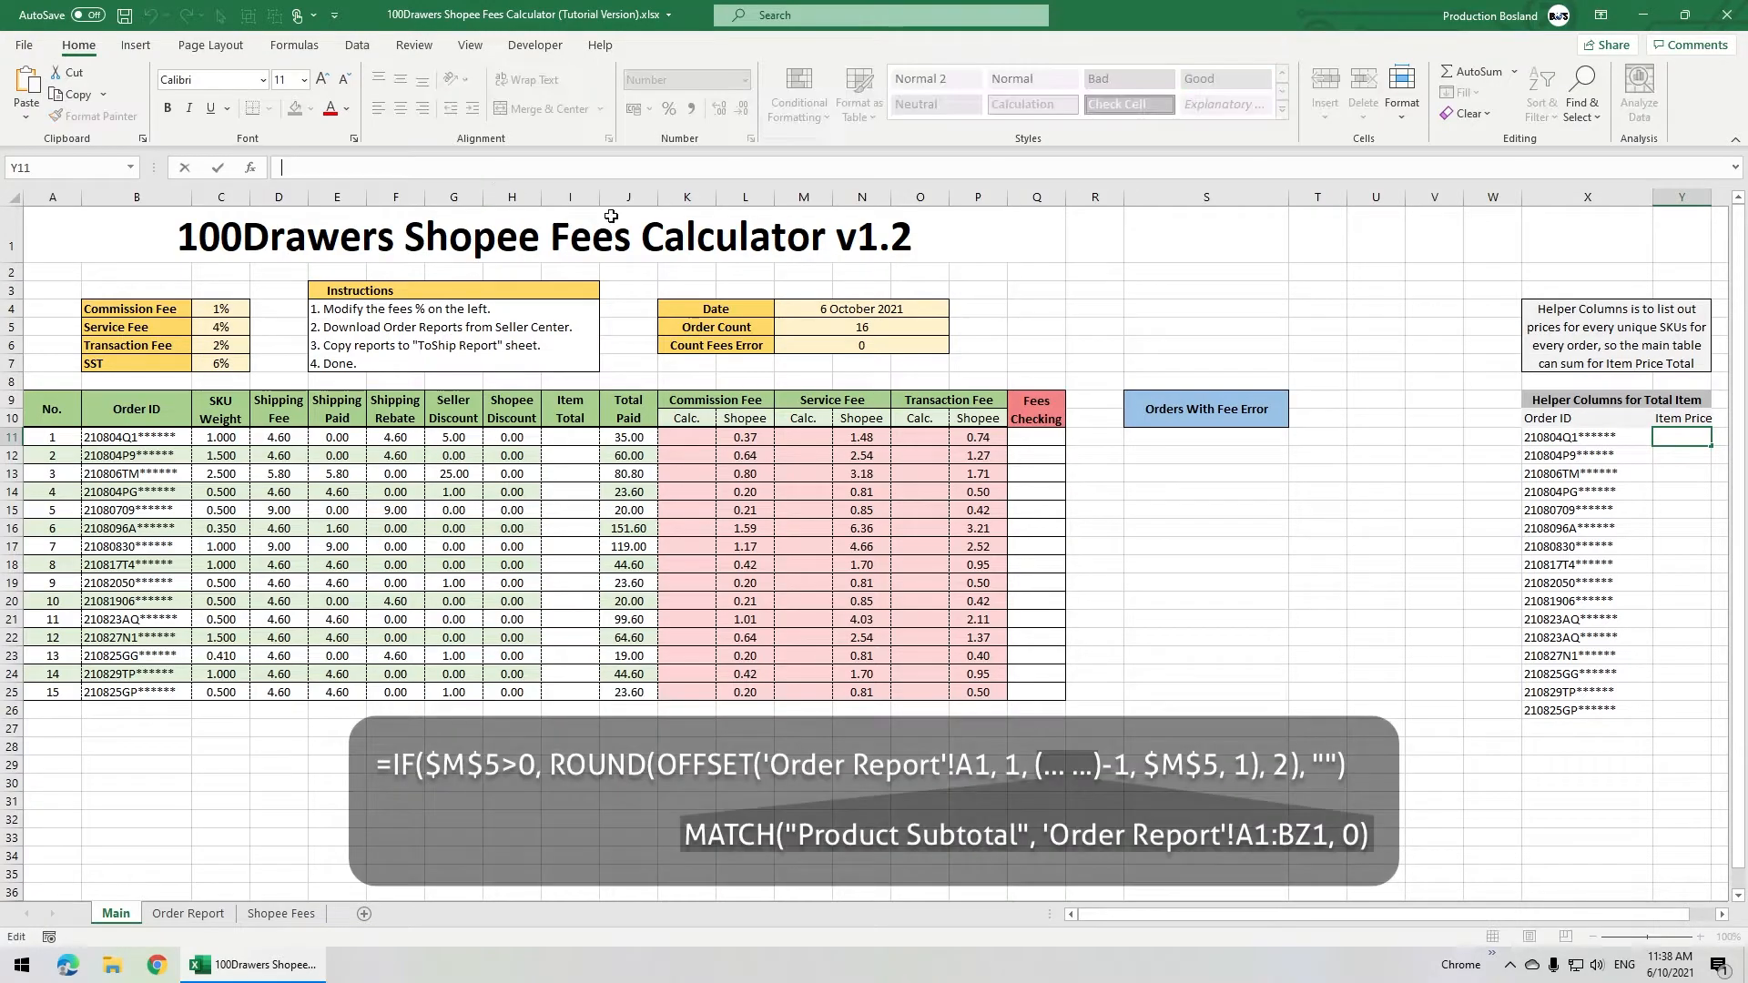
type("=IF($M$5>0, OFFSET(")
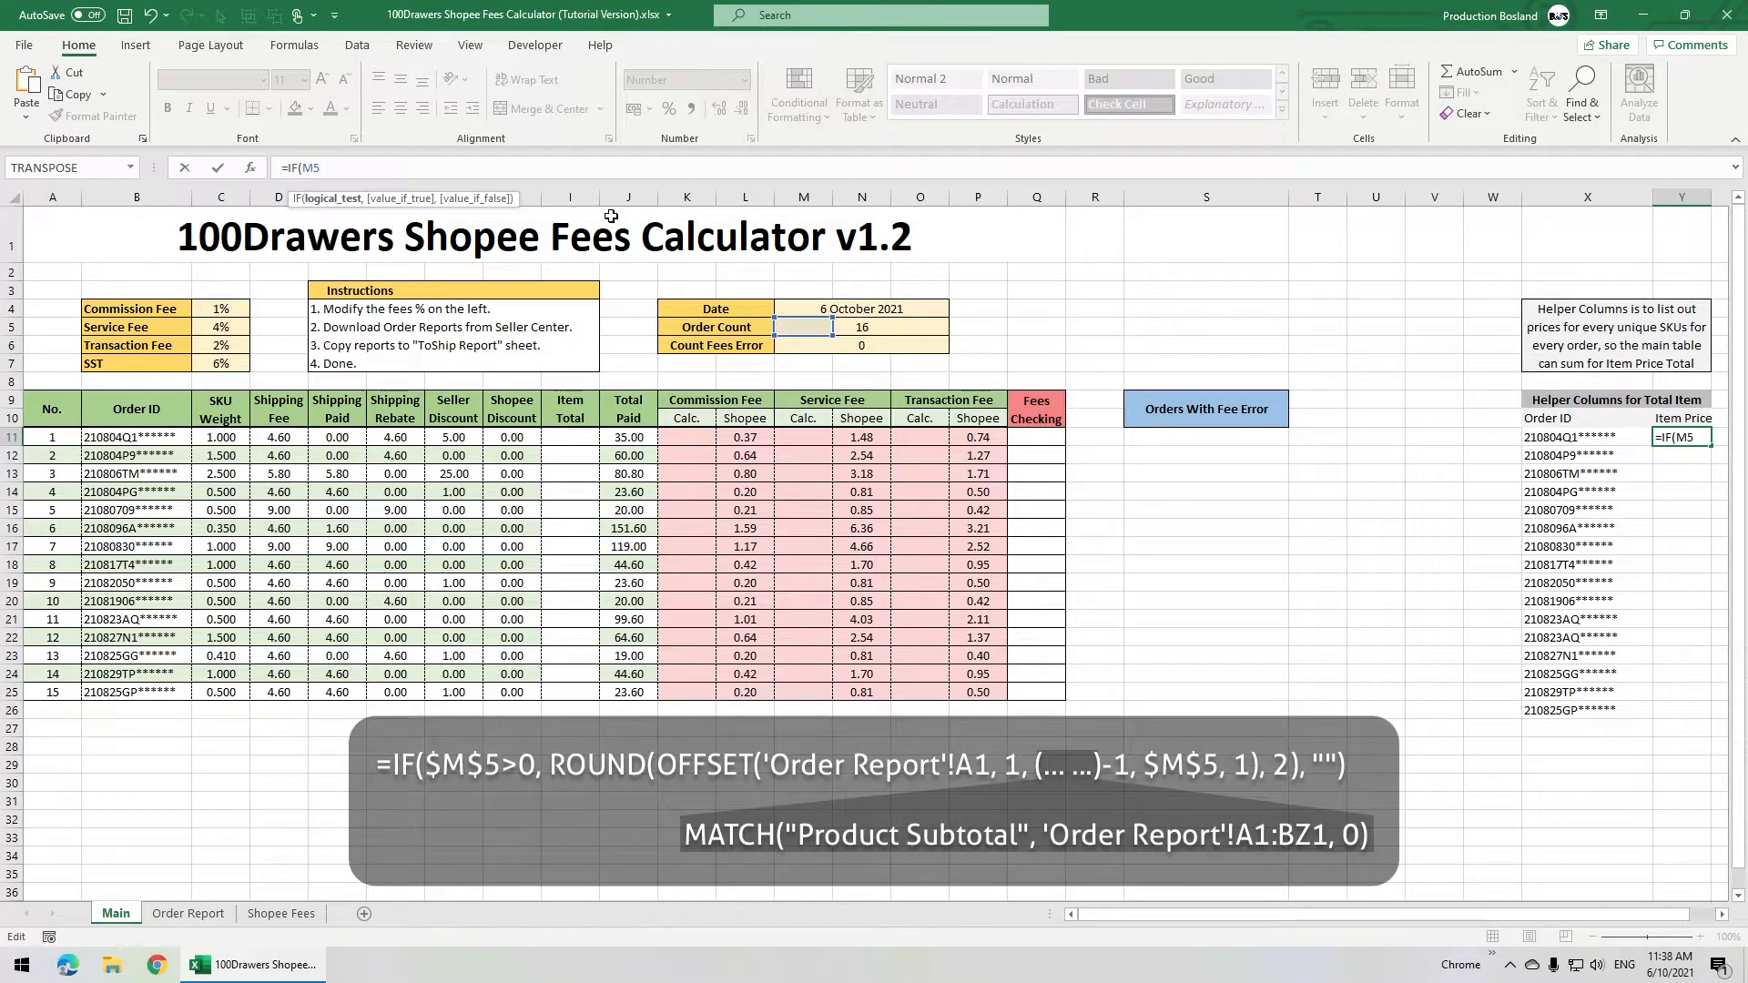
type("'Order ")
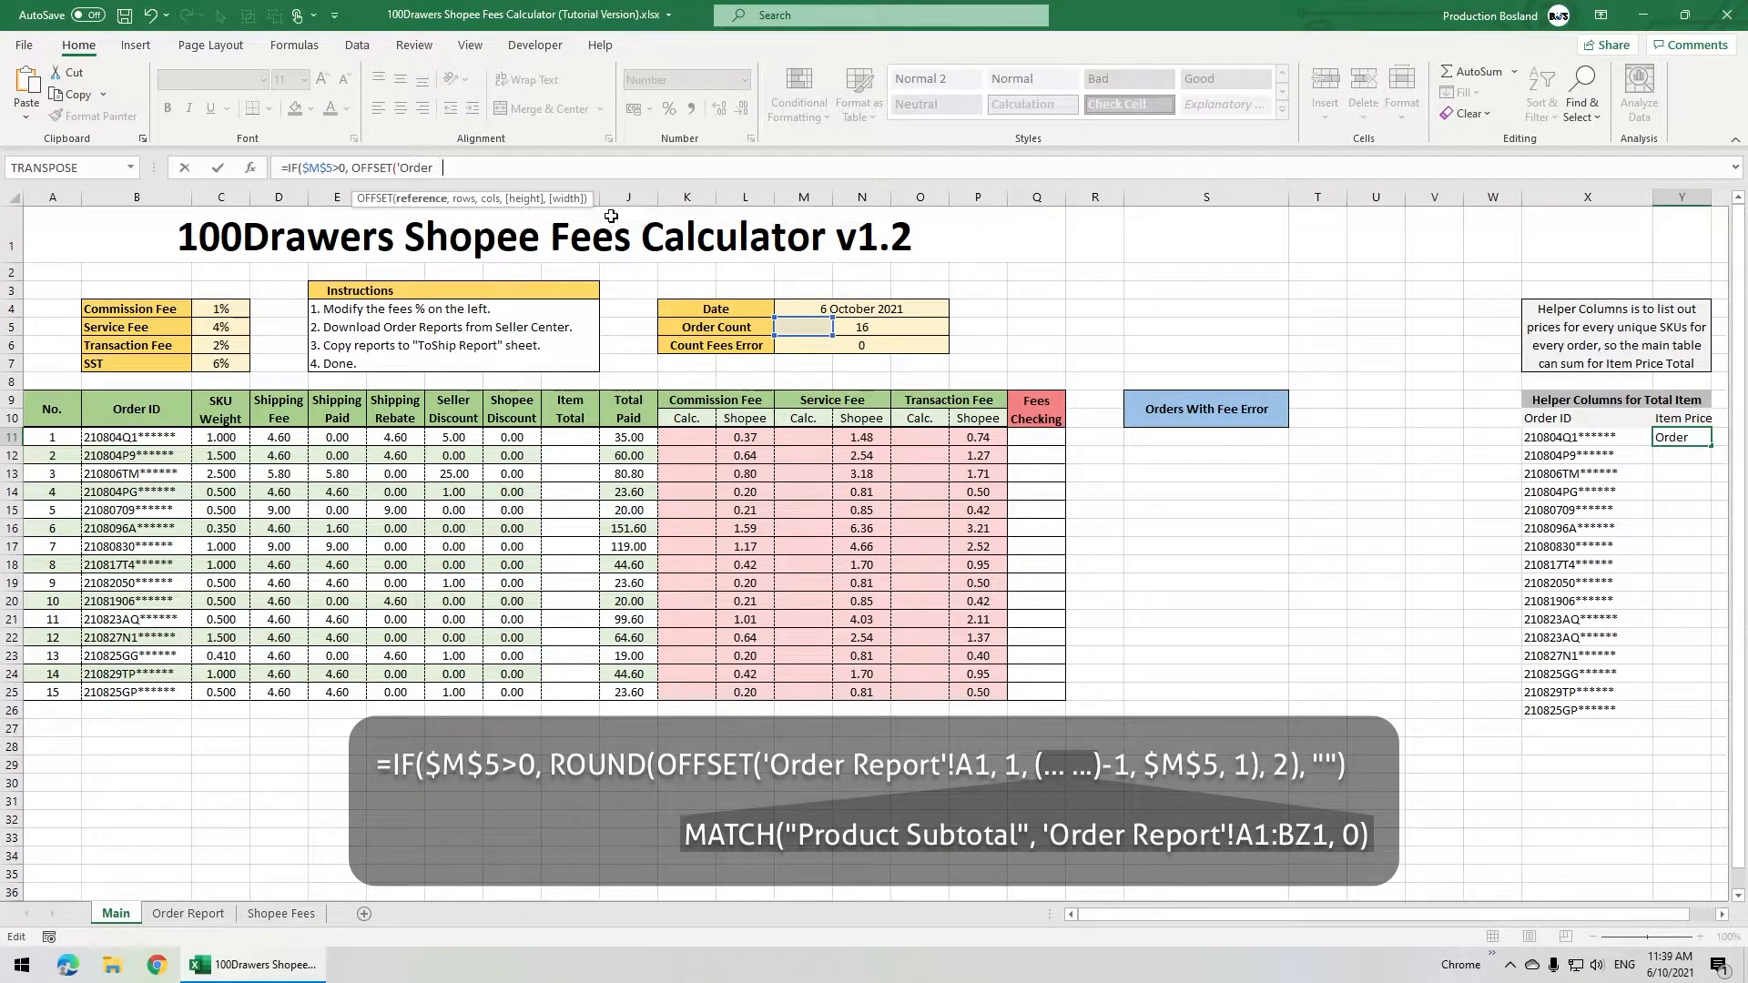
type("Report'!A1, 1, MATCH(\"Pro")
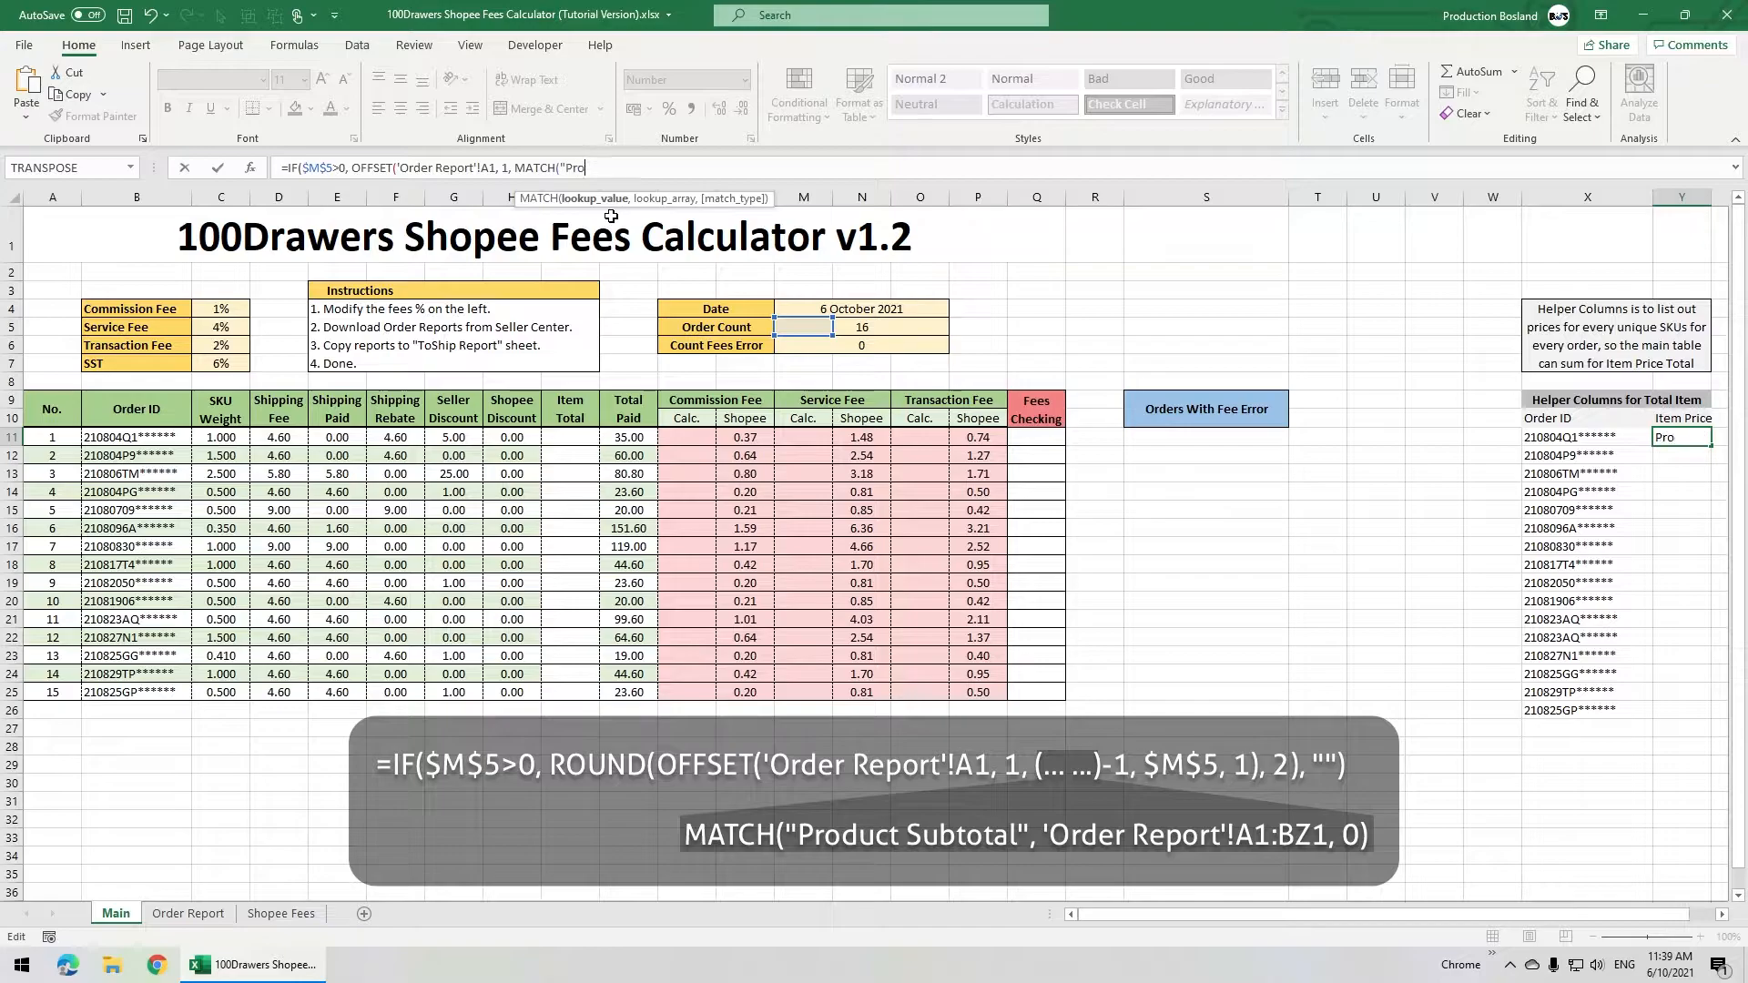
type("duct Subtotal\", 'Order Report'!A1:BZ1, 0)-1, $M$5, 1), \"\")")
Wrap the OFFSET part of the Item Price formula in Y11 in ROUND with 2 decimals.
left_click(352, 168)
type("ROUND(")
left_click(922, 167)
type(", 2)")
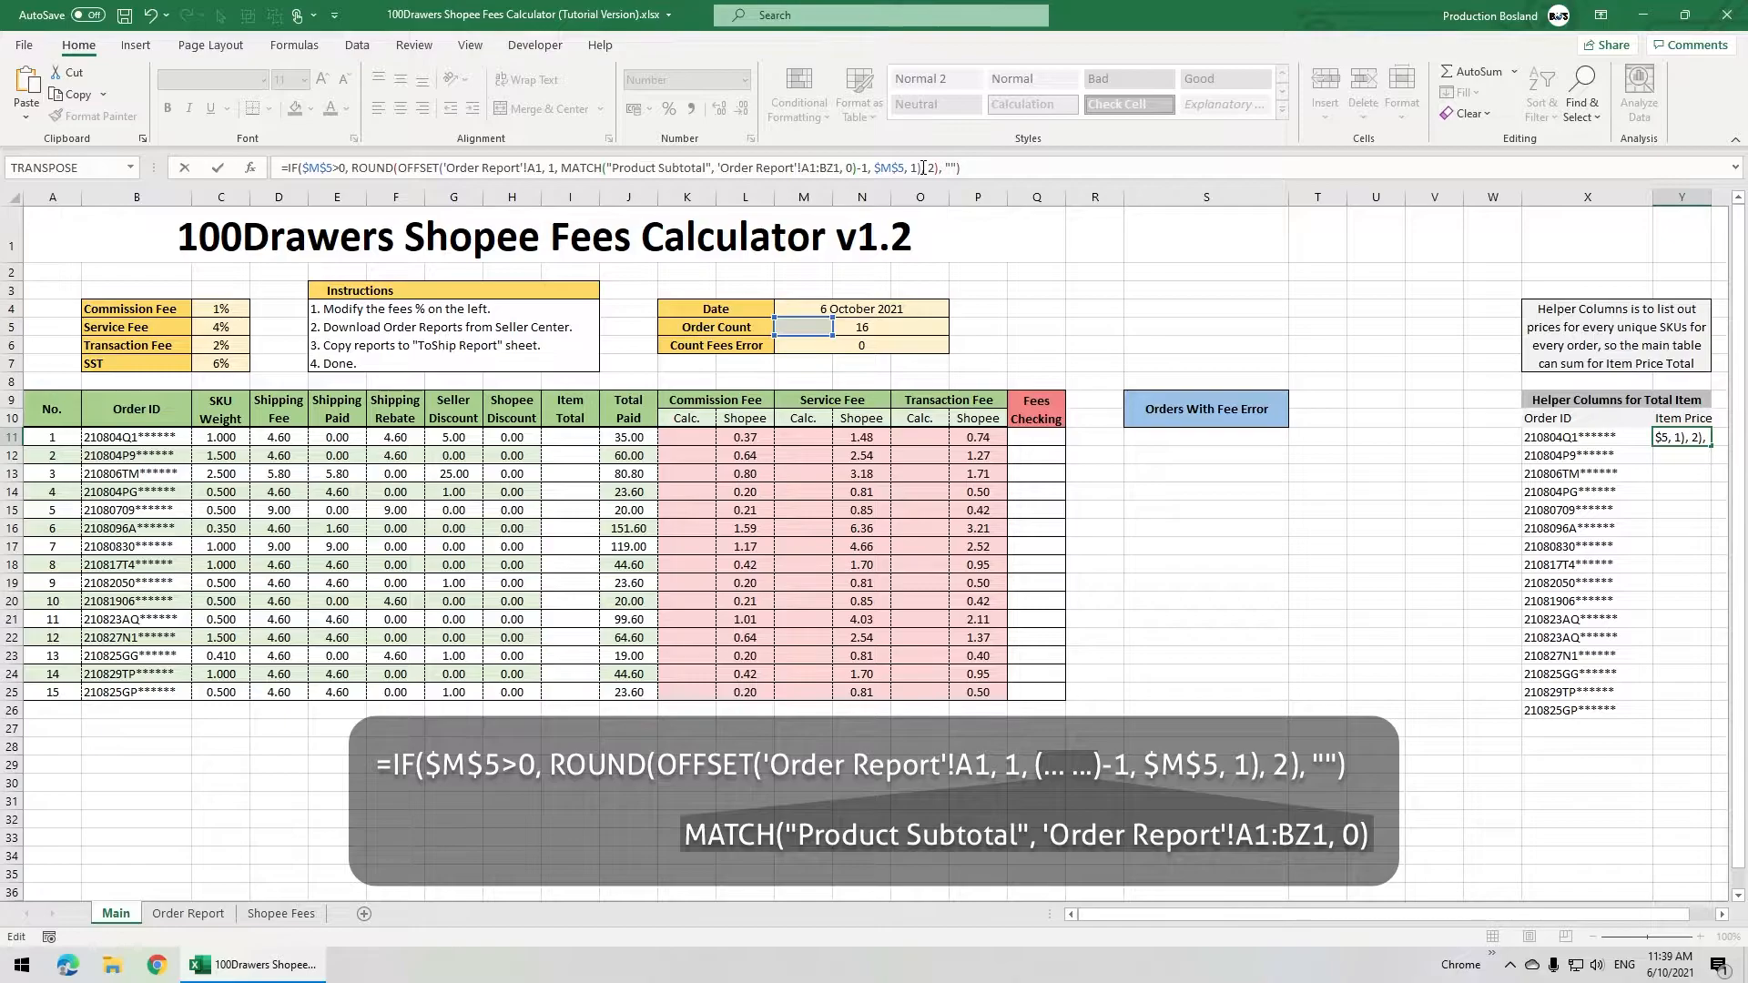
key("Return")
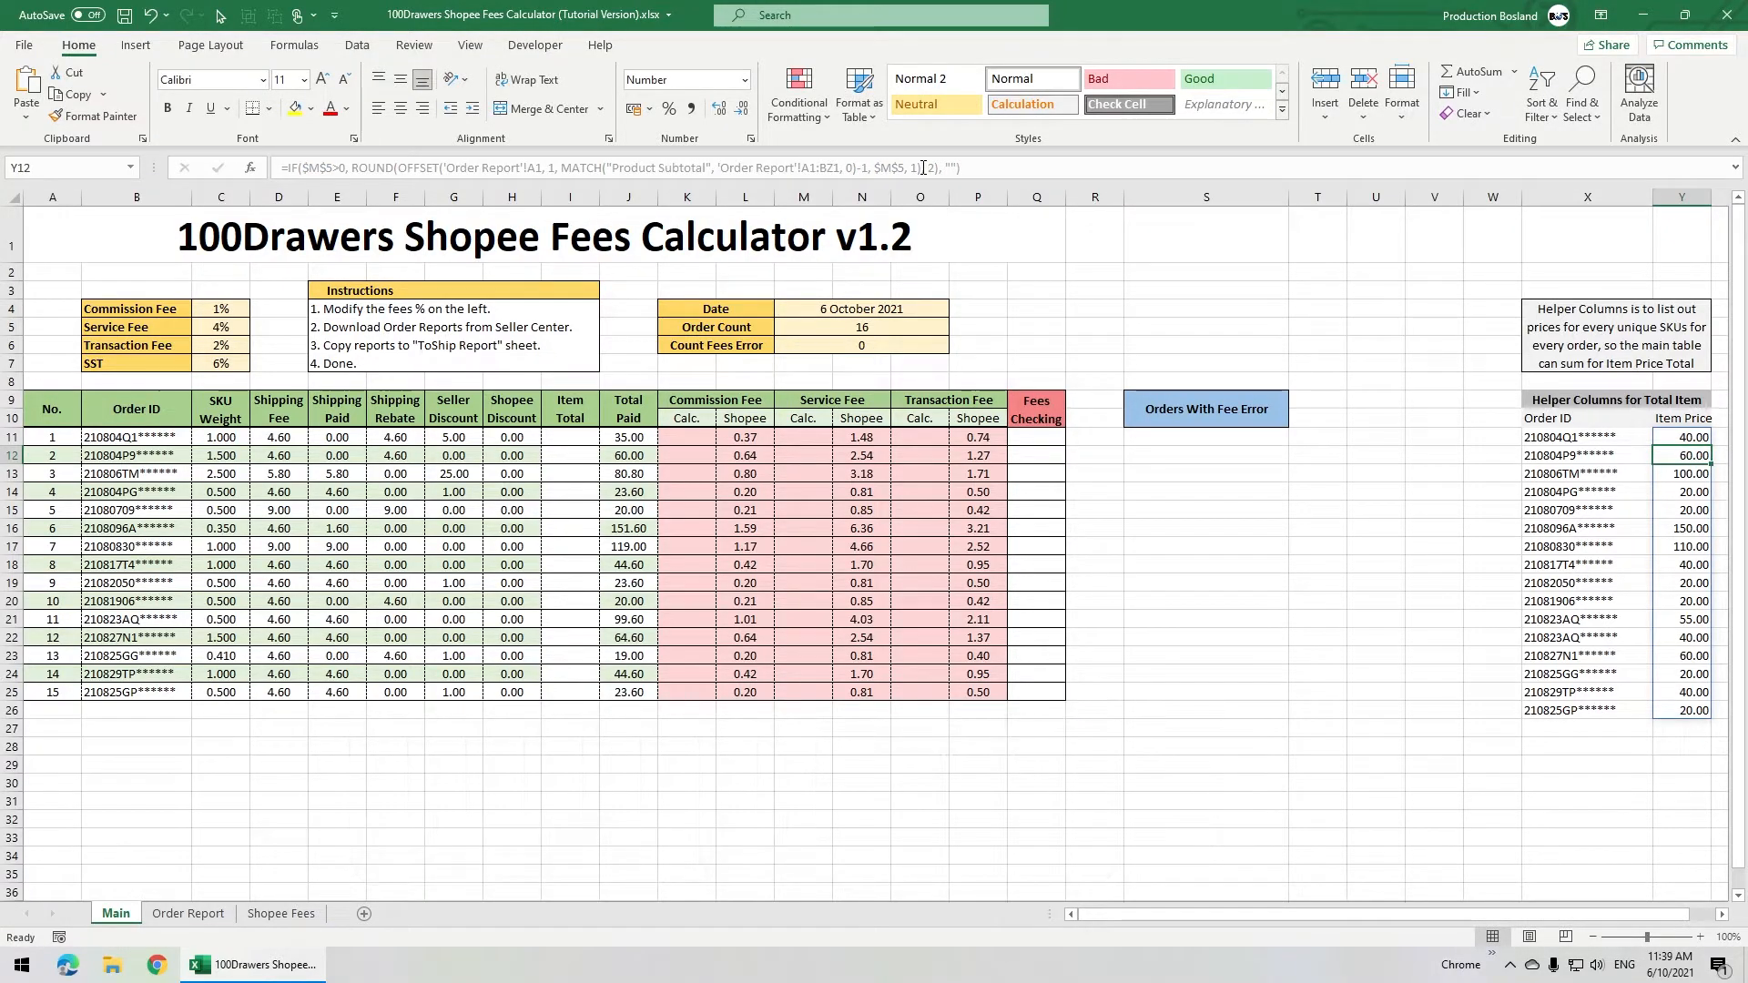
Enter =IF($M$5>0, SUMIF(X11#, B11#, Y11#), "") in I11 under Item Total.
left_click(570, 437)
type("=IF($M$5>0, SUMIF(")
left_click(1578, 438)
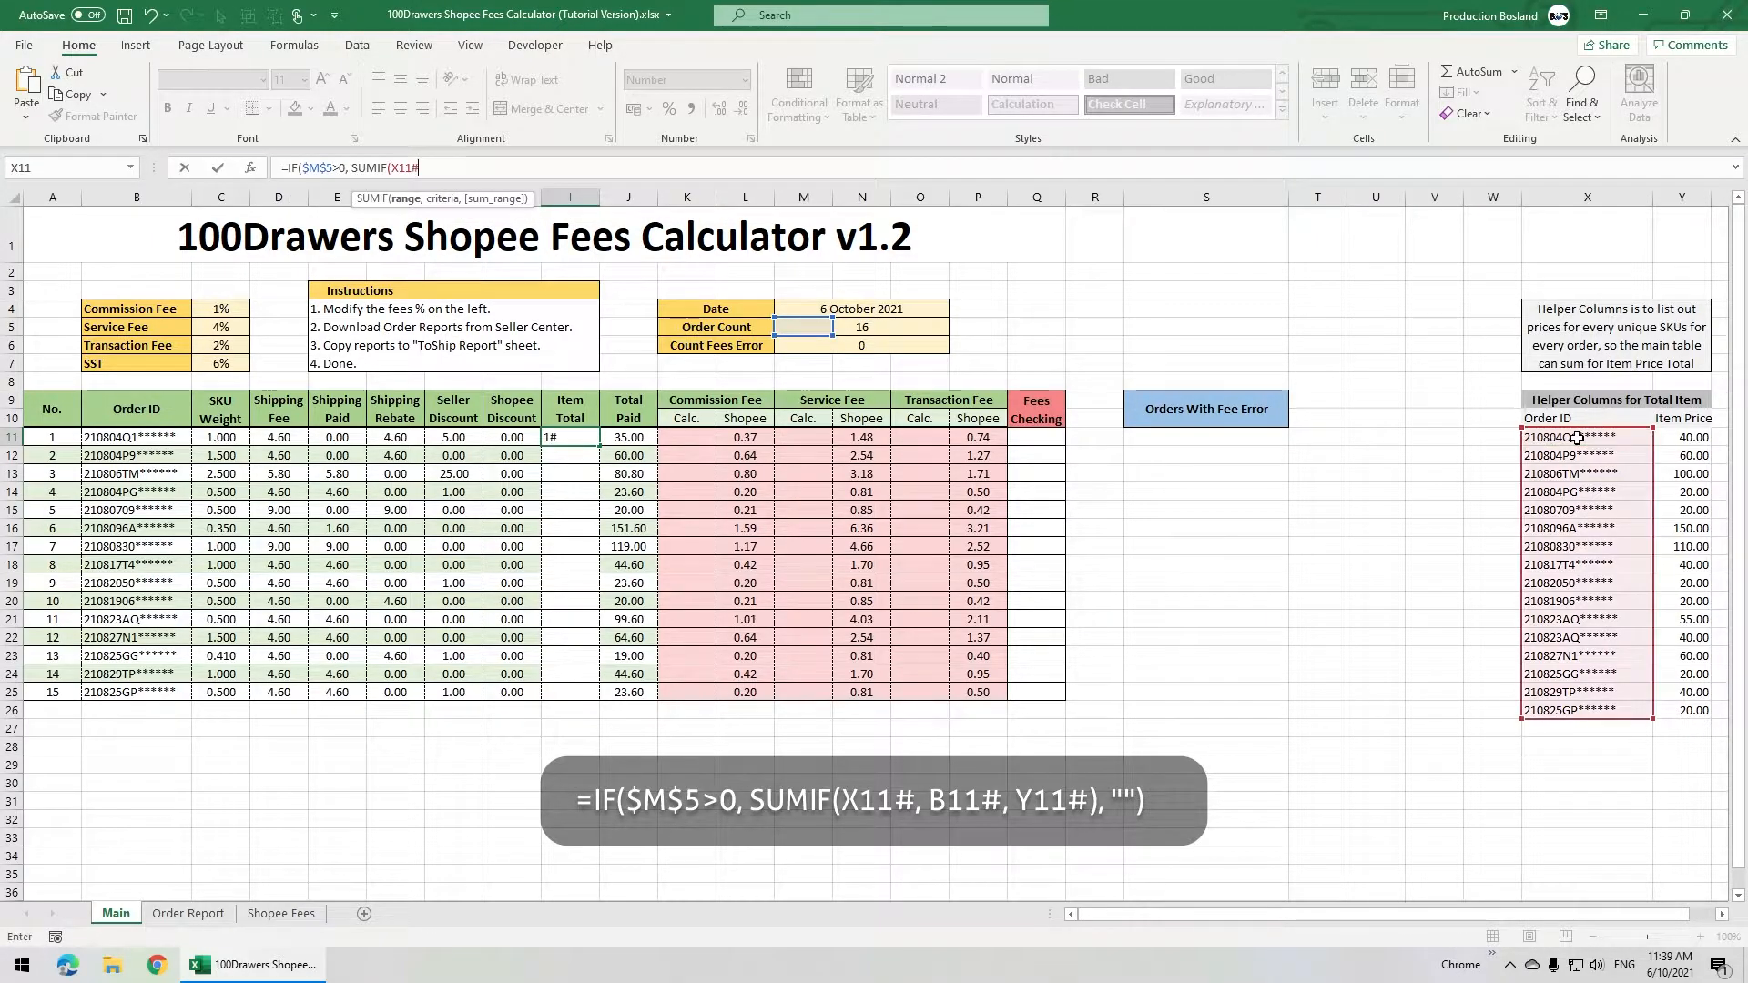
type(",")
left_click(166, 438)
type(", B11#,")
left_click(1687, 438)
type("), \"\")")
key("Return")
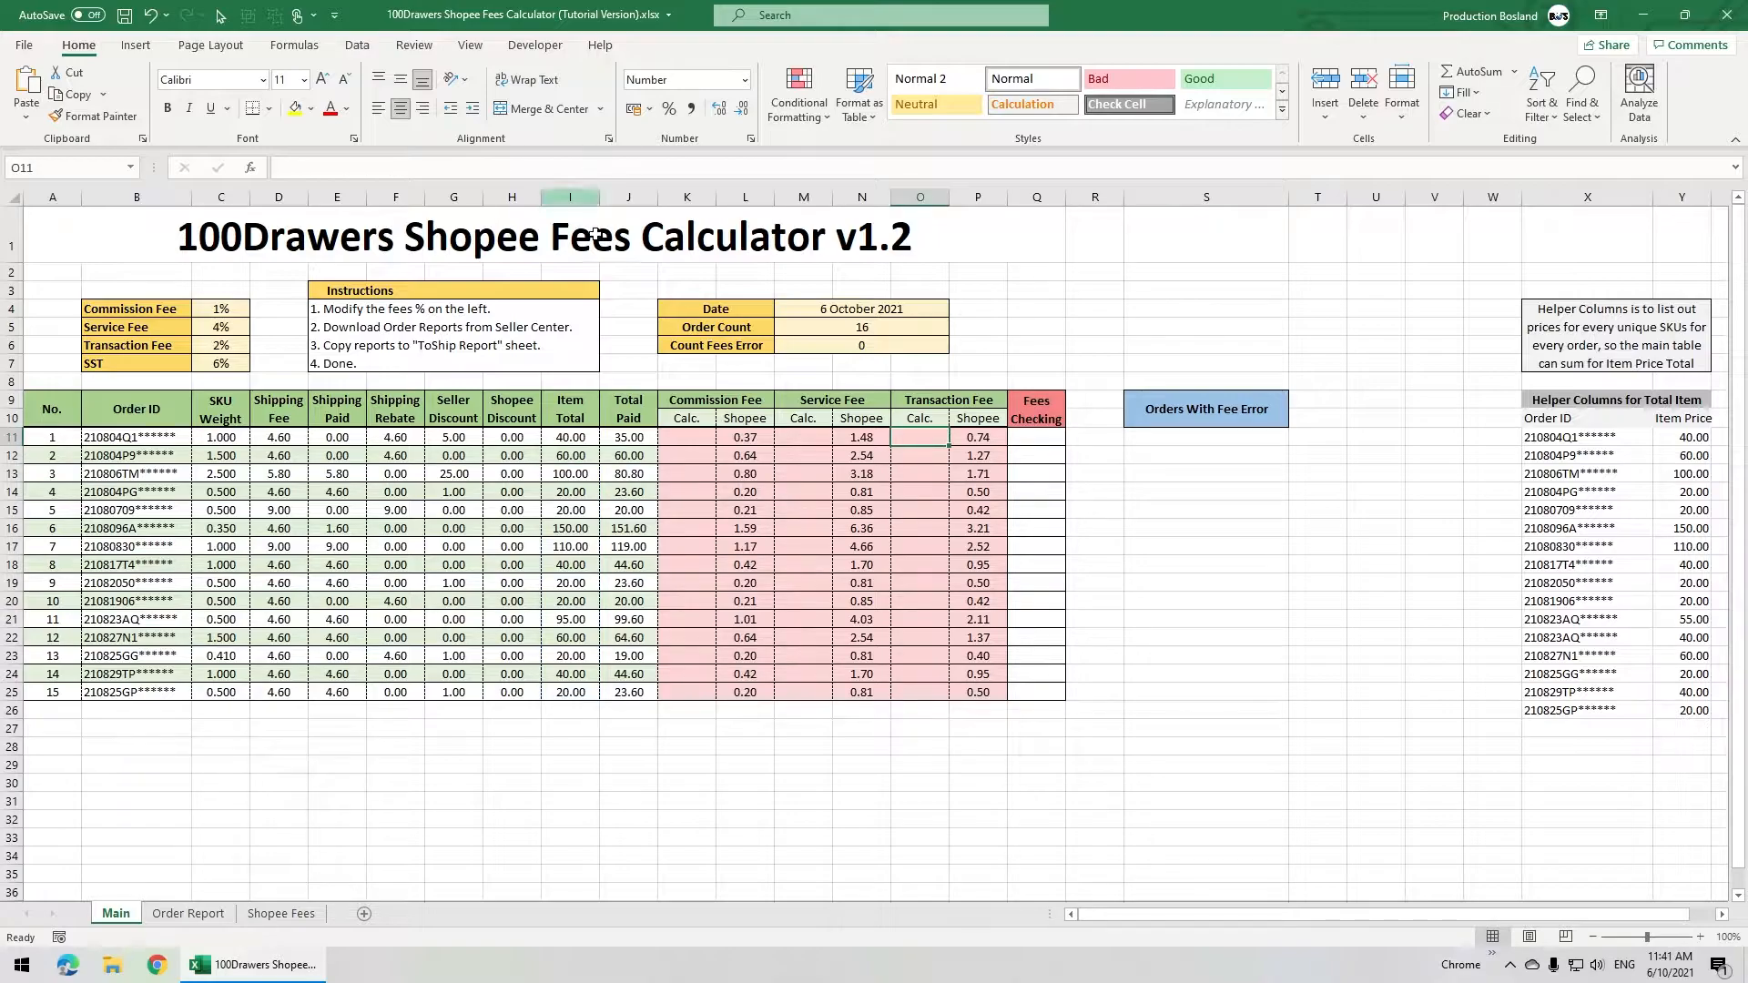
Write =IF(B11#<>"", J11#*C6*(1+C7), "") in O11, the calculated Transaction Fee column.
left_click(411, 168)
type("=I")
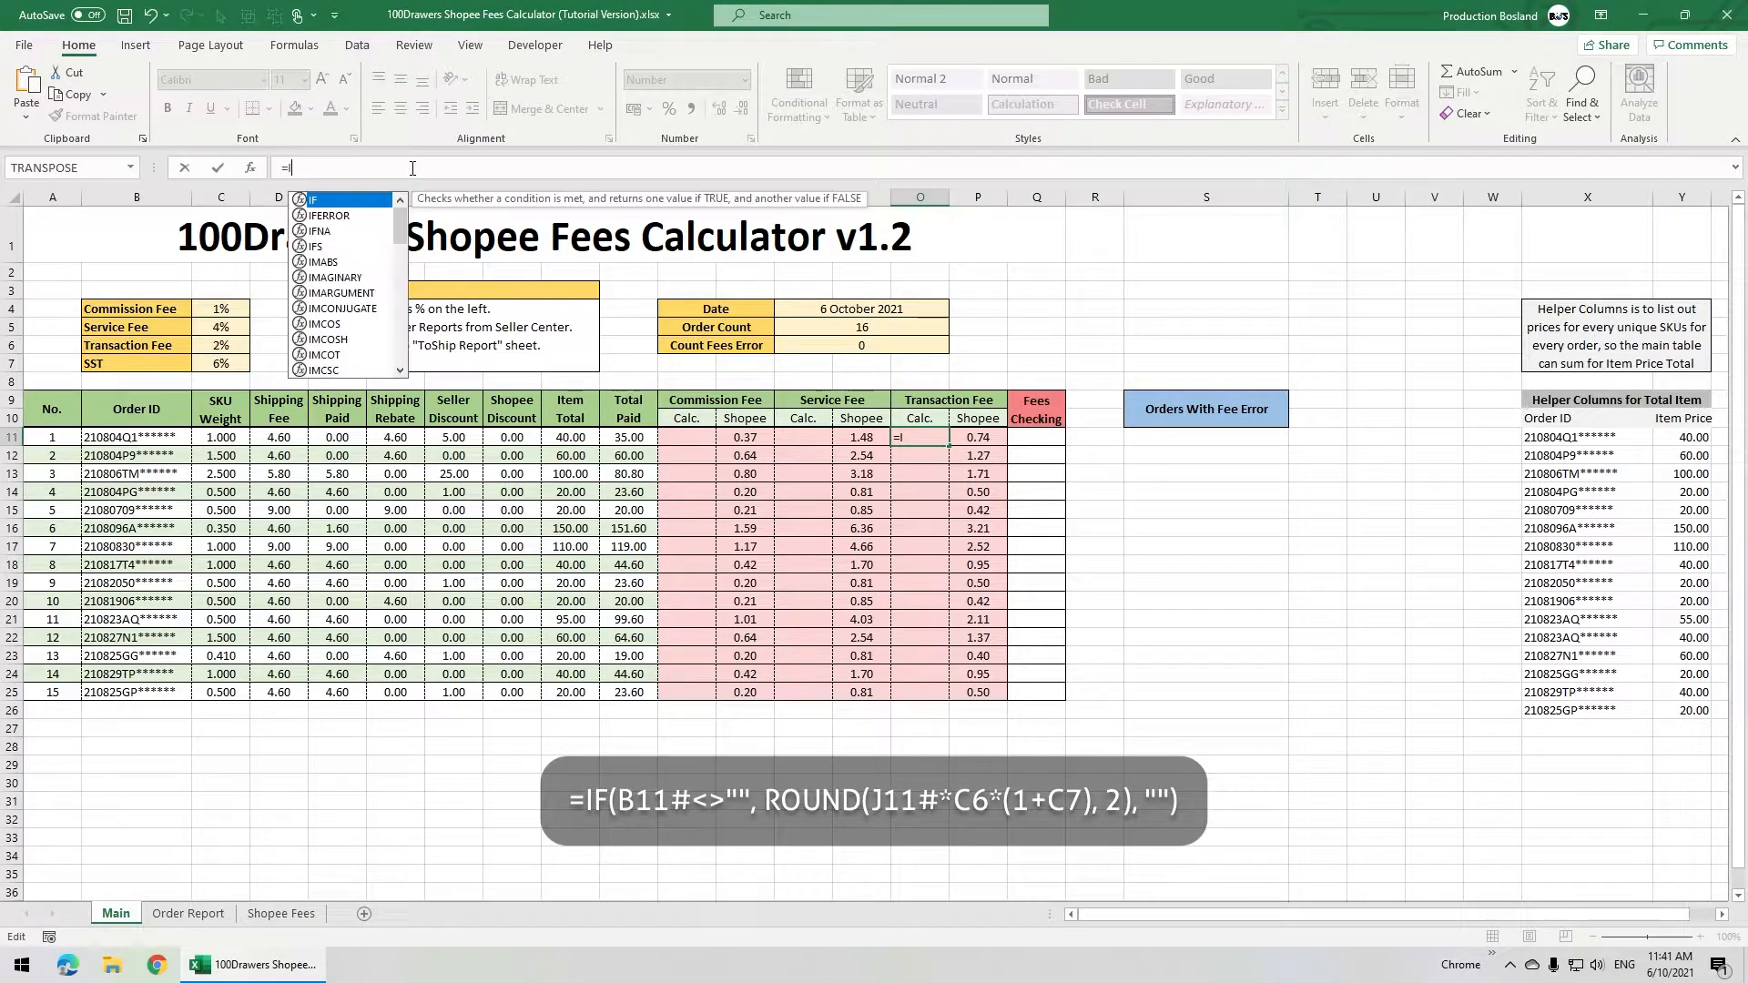
type("F(")
left_click(169, 438)
type("<>\"\",")
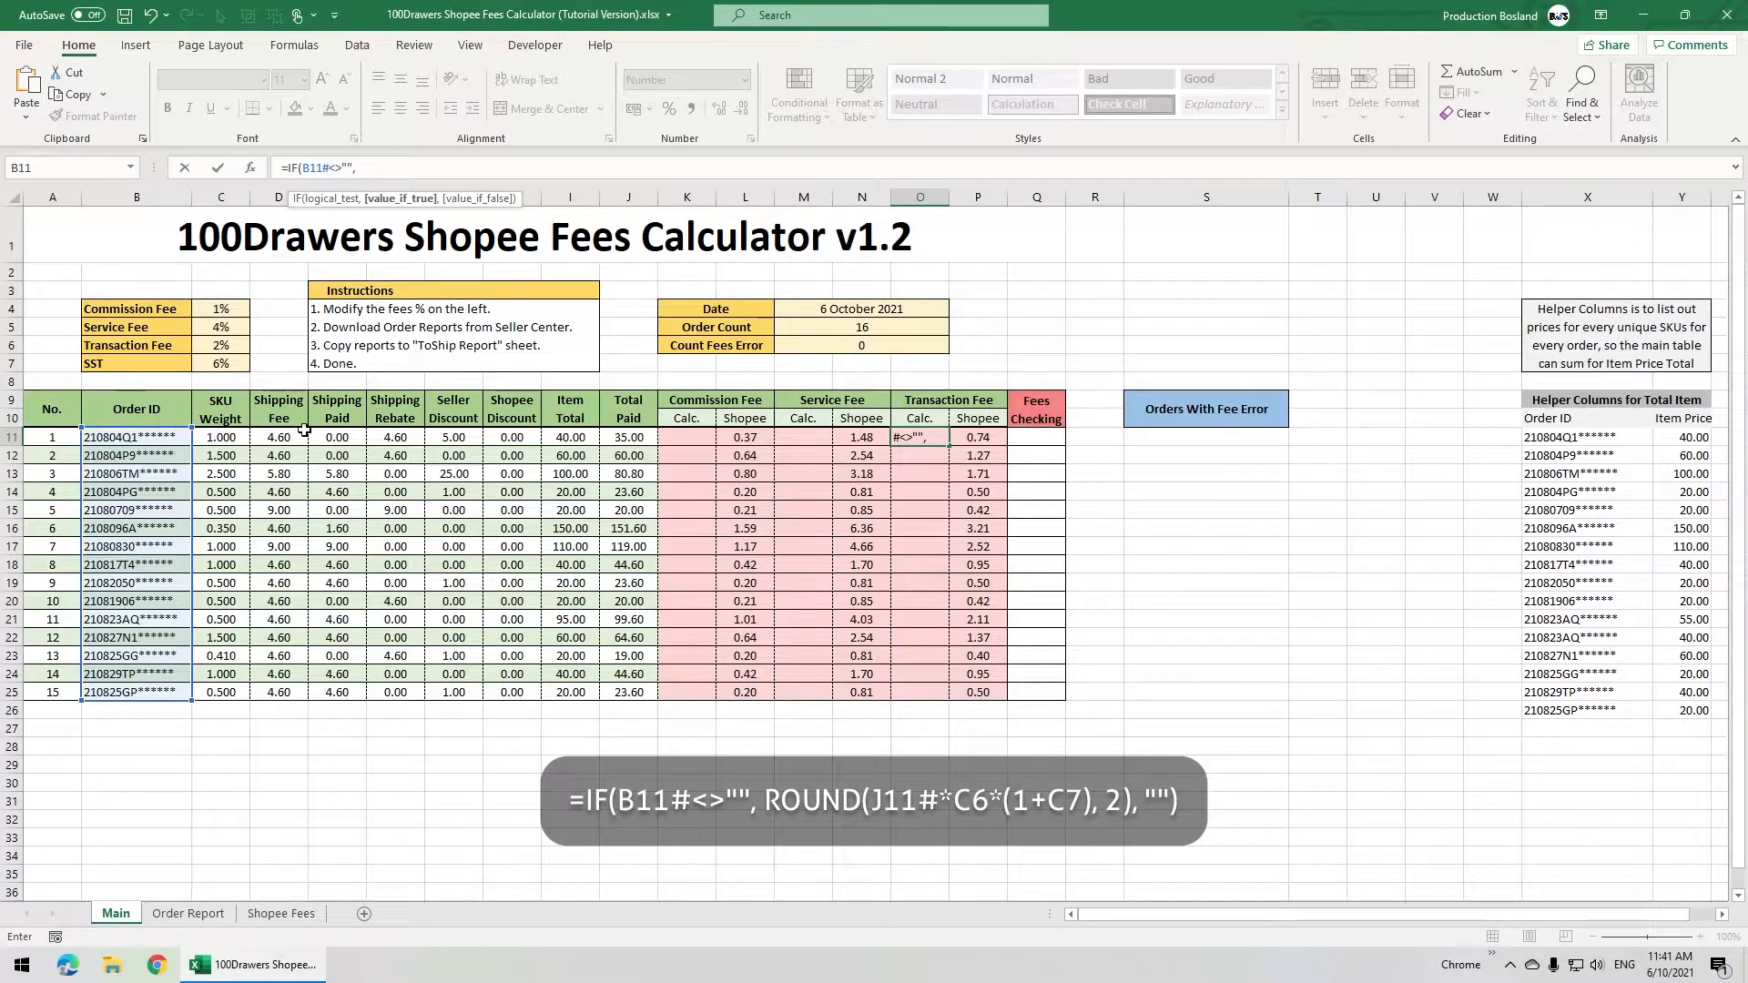
left_click(629, 438)
type("#")
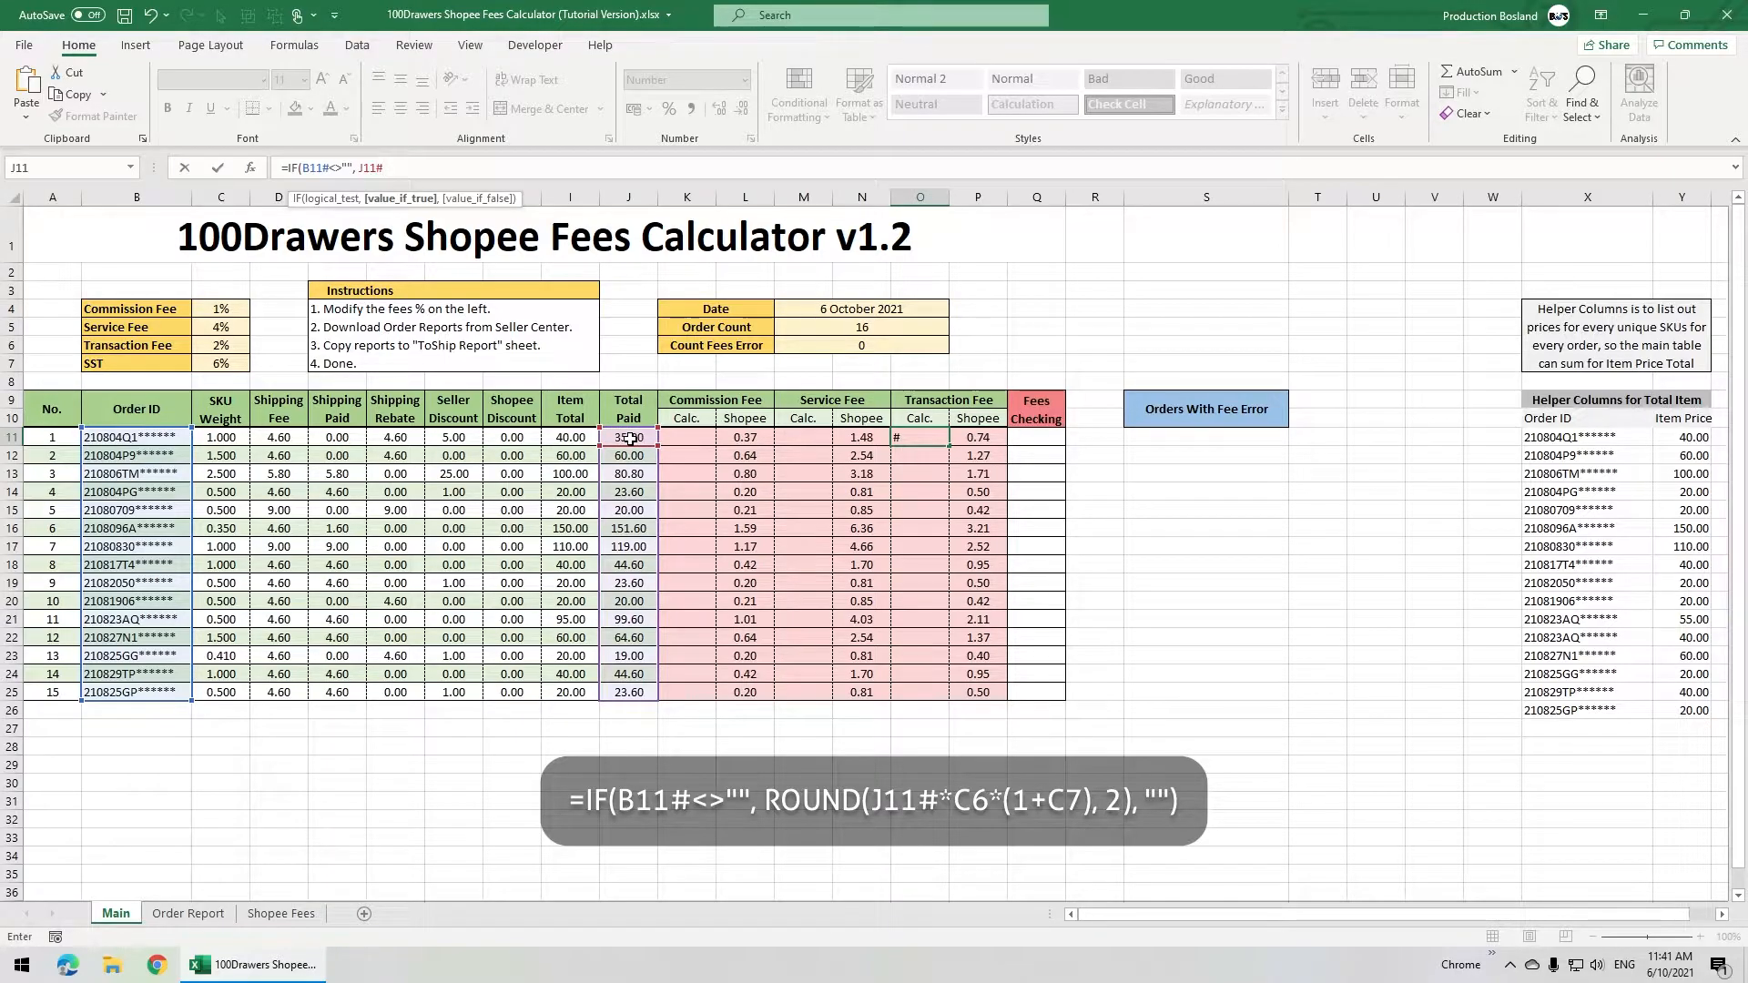
type("*")
left_click(235, 348)
type("*(1+")
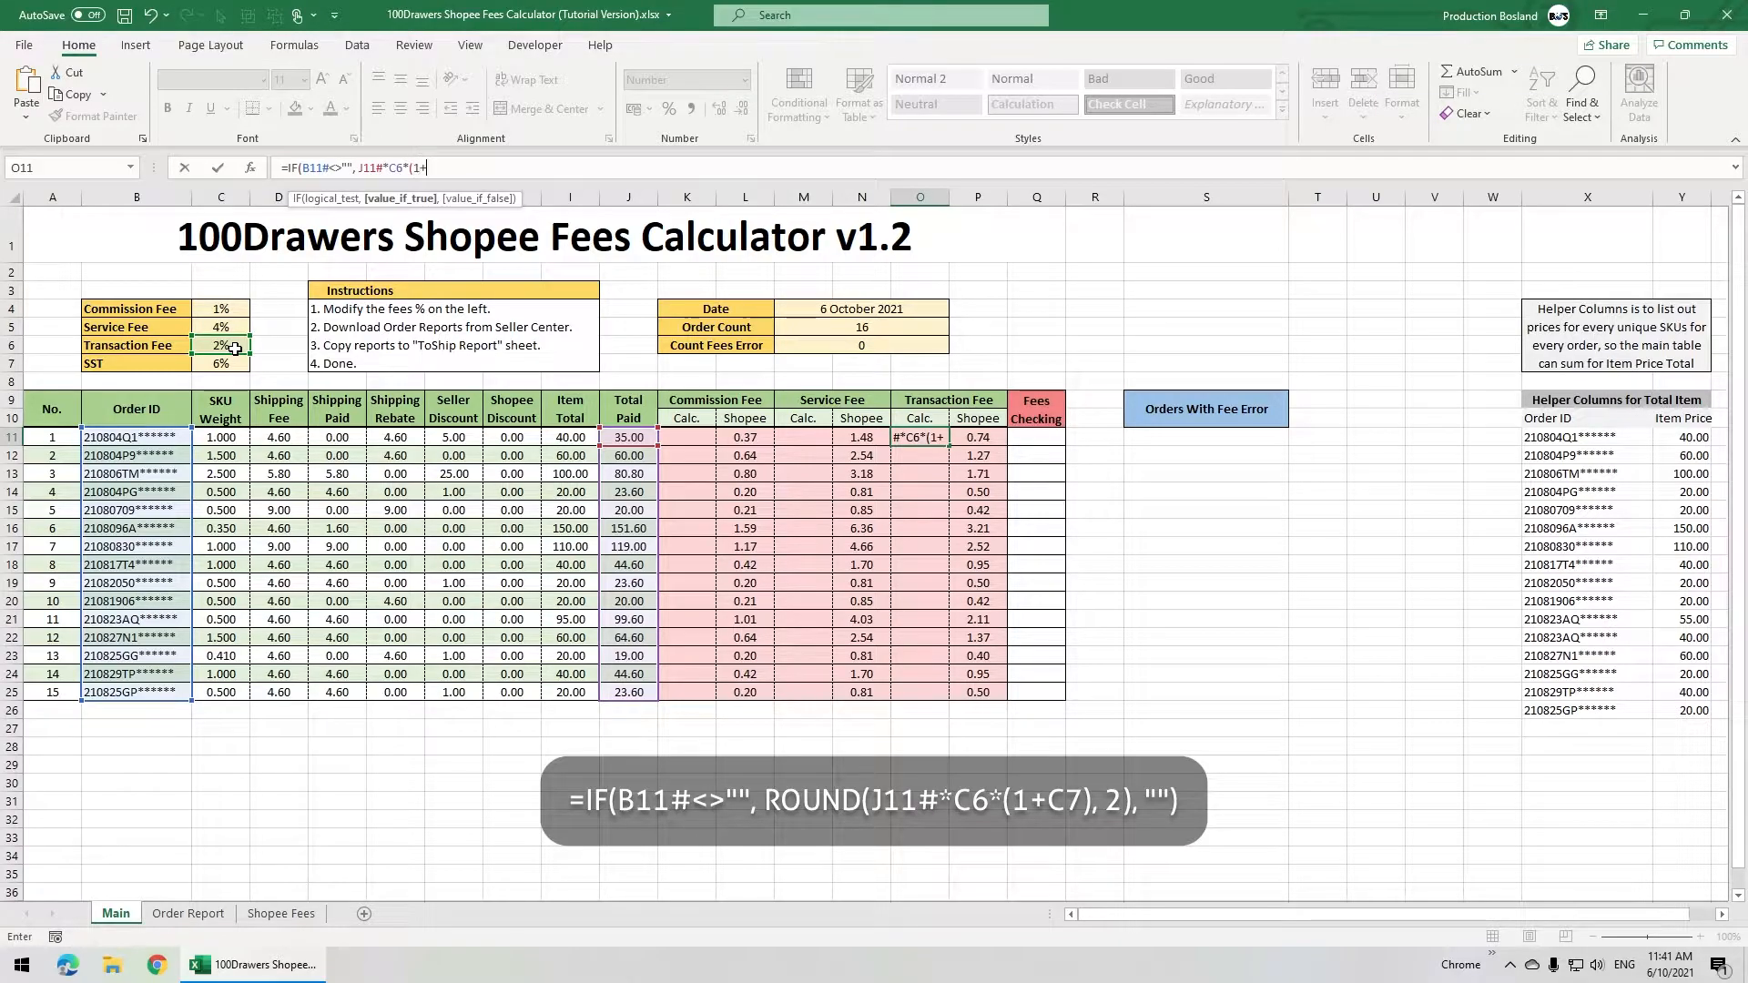
left_click(232, 366)
type("), \"\")")
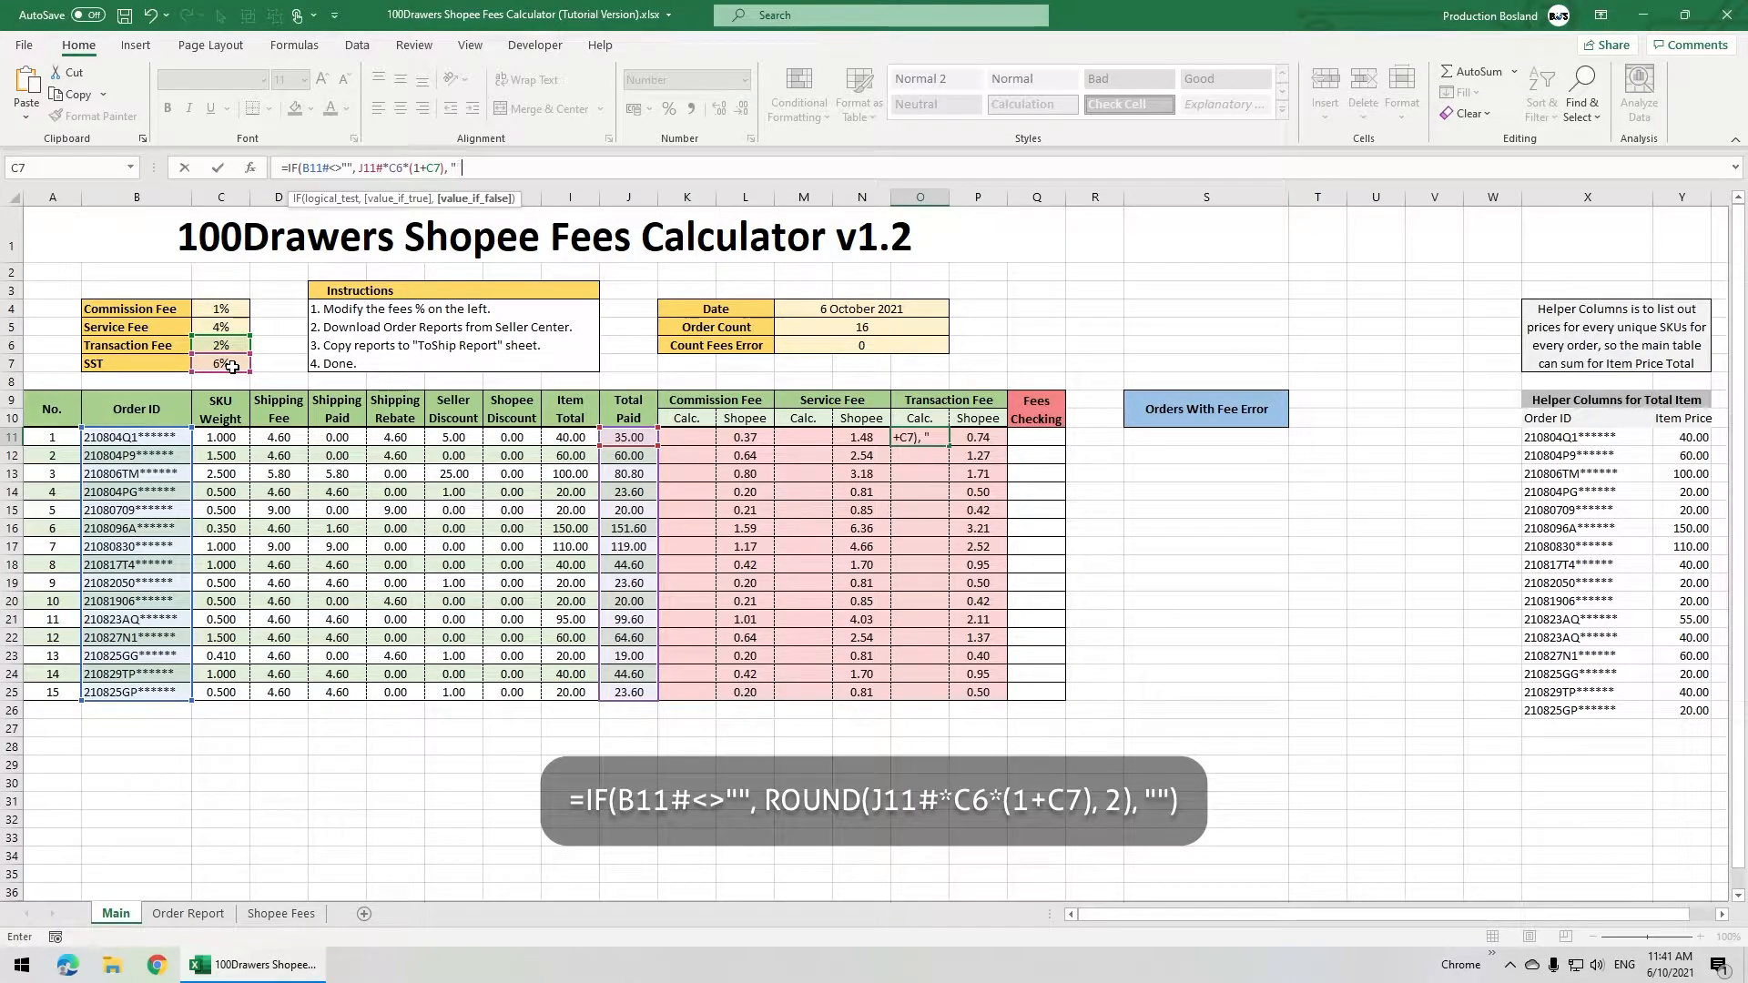
Wrap the J11#*C6*(1+C7) part of the Transaction Fee formula in O11 in ROUND with 2 decimals.
left_click(357, 169)
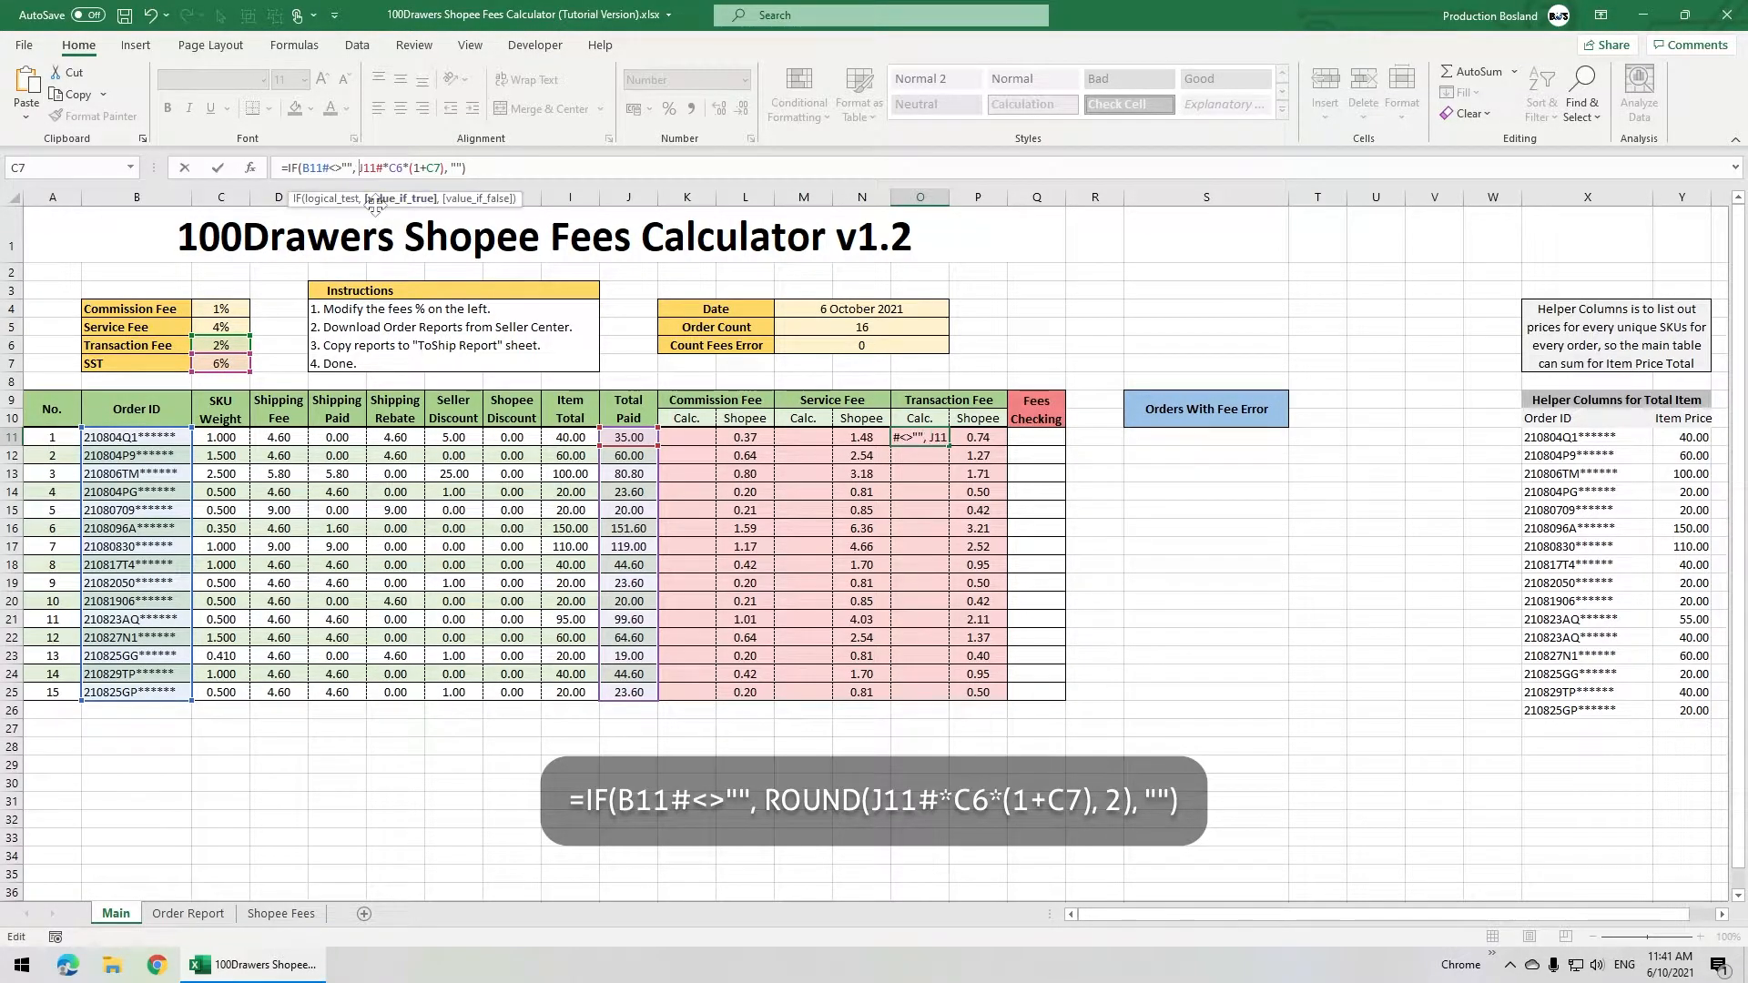
type("ROUND(")
left_click(491, 170)
type(", 2),")
key("Return")
Write =IF(B11#<>"", (I11#-G11#)*C5*(1+C7), "") in M11, the calculated Service Fee column.
left_click(788, 437)
type("=IF(")
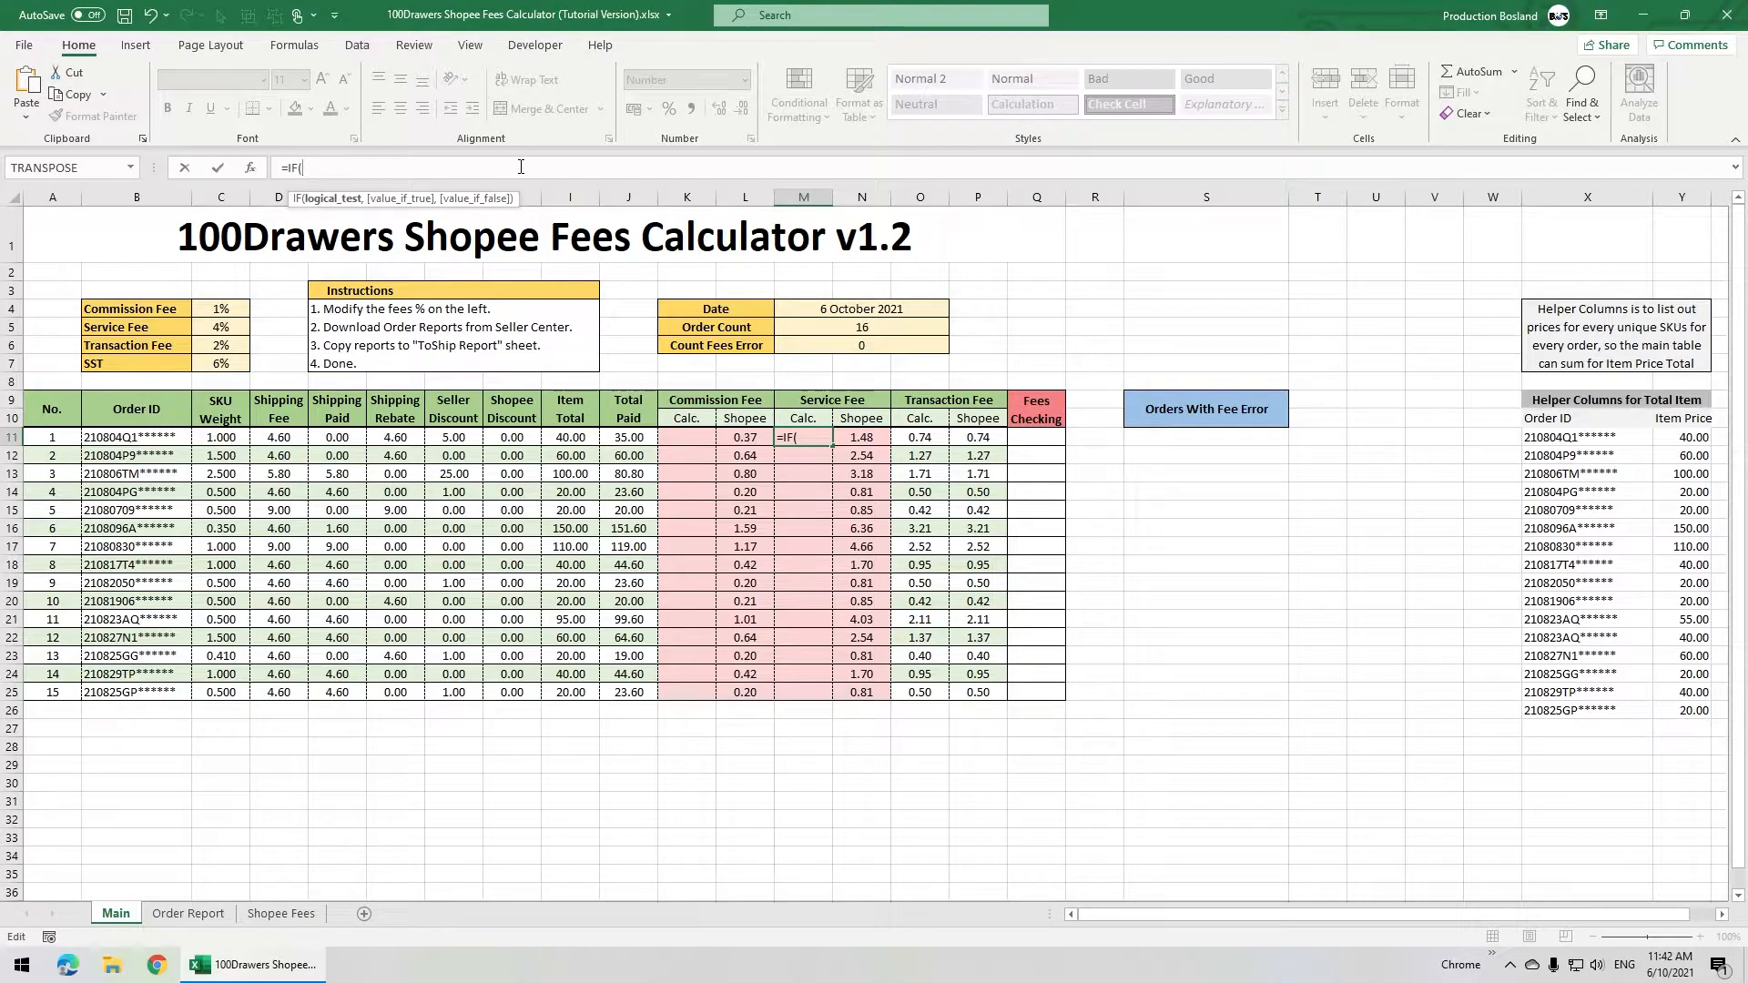
type("B11#M<>\"\",")
left_click(564, 440)
type("-")
left_click(475, 440)
type("#")
left_click(357, 170)
type("(")
key("End")
type(")*")
left_click(225, 325)
type("*(1+")
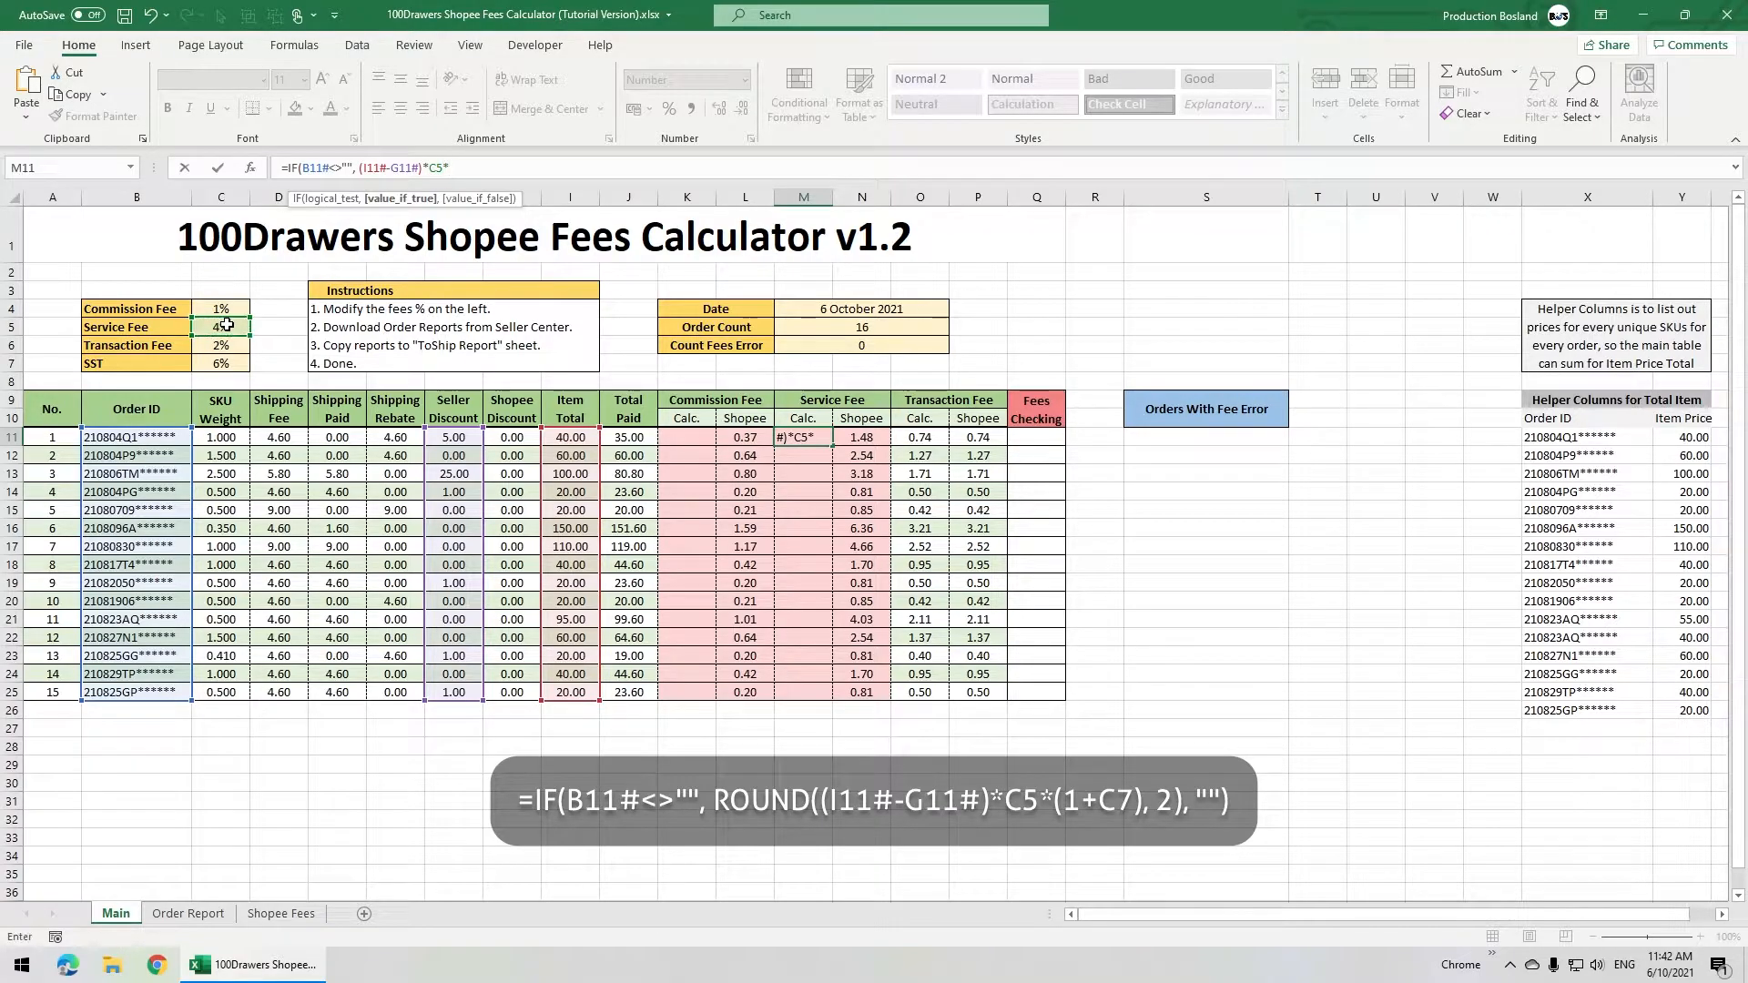
left_click(221, 364)
type("), \"\")")
Wrap the (I11#-G11#)*C5*(1+C7) part of the Service Fee formula in M11 in ROUND with 2 decimals.
left_click(358, 170)
type("ROUND(")
left_click(532, 170)
type(", 2)")
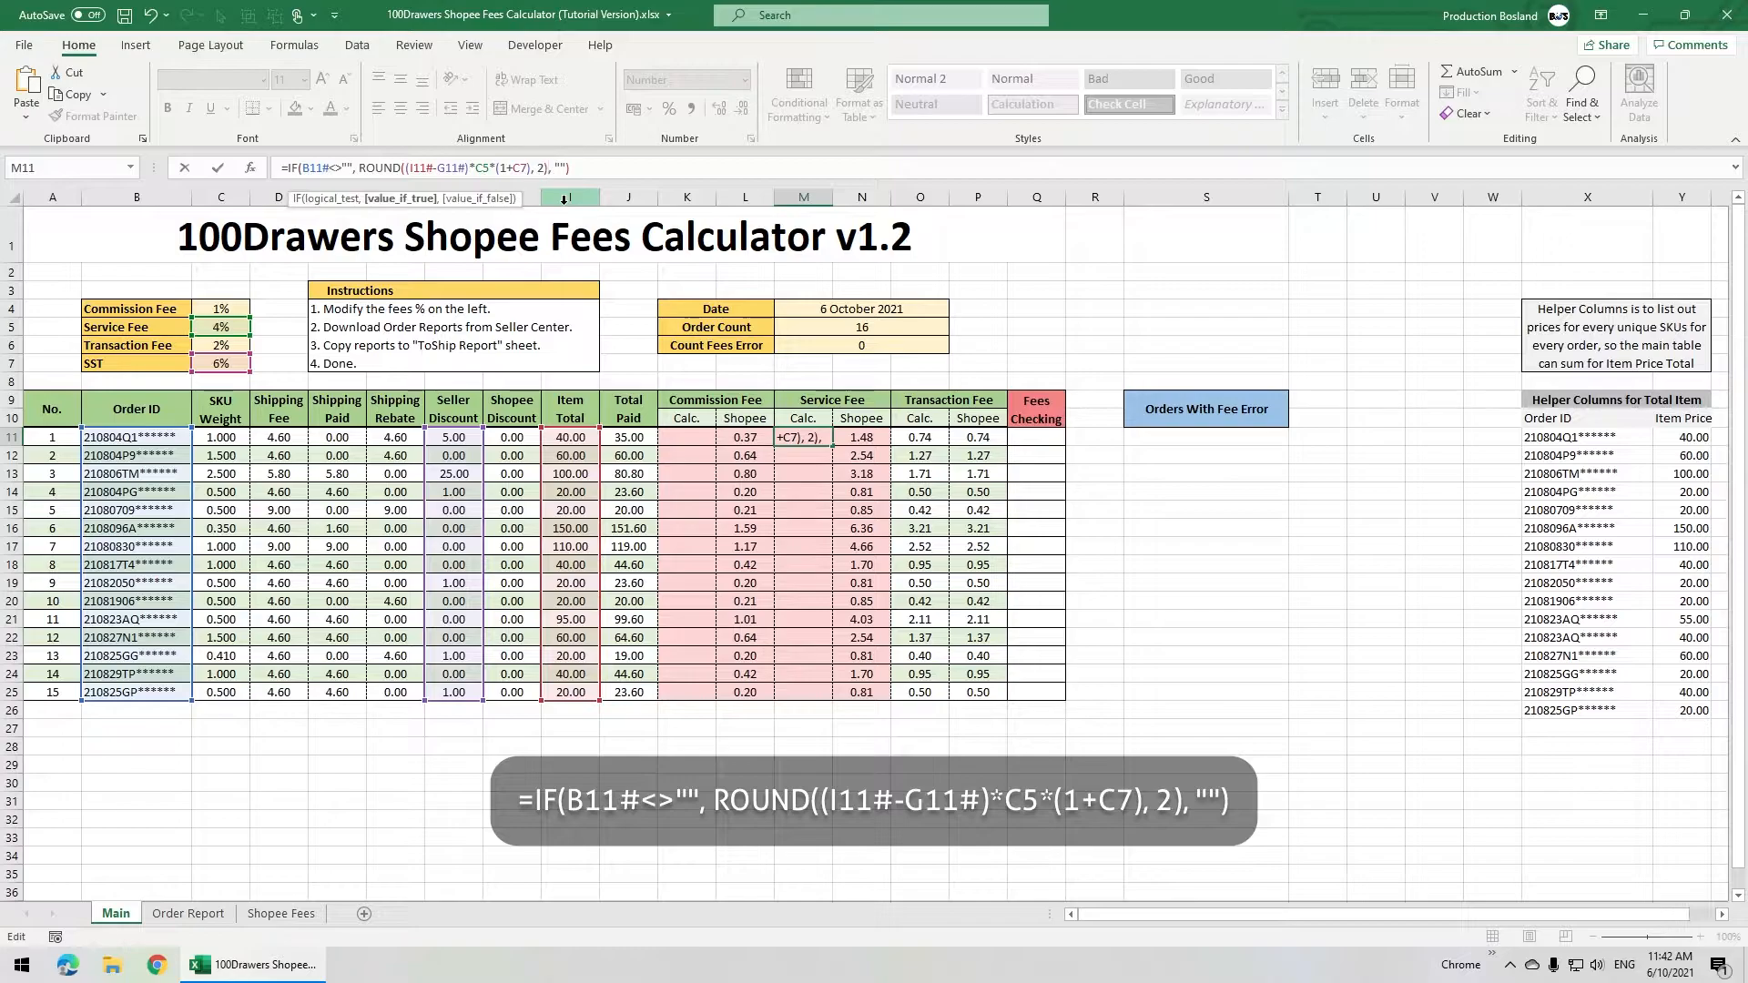
key("Return")
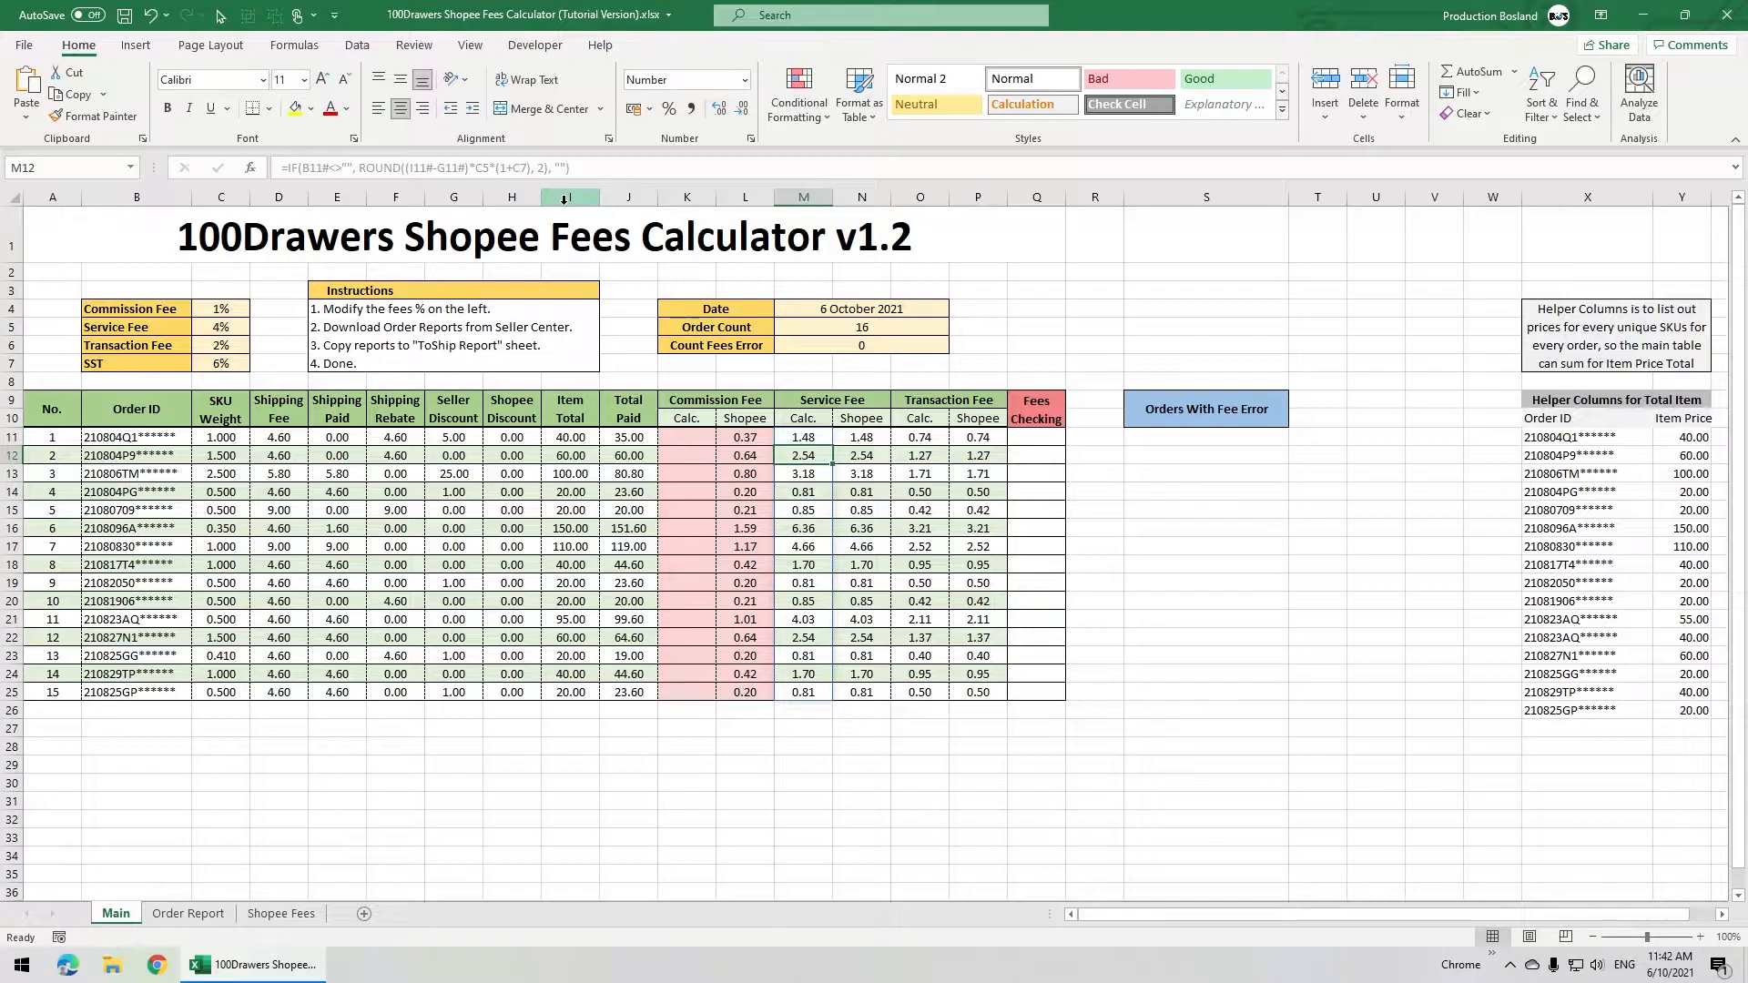
Copy the M11 formula text into K11, the calculated Commission Fee column, and point its rate reference to C4.
key("Up")
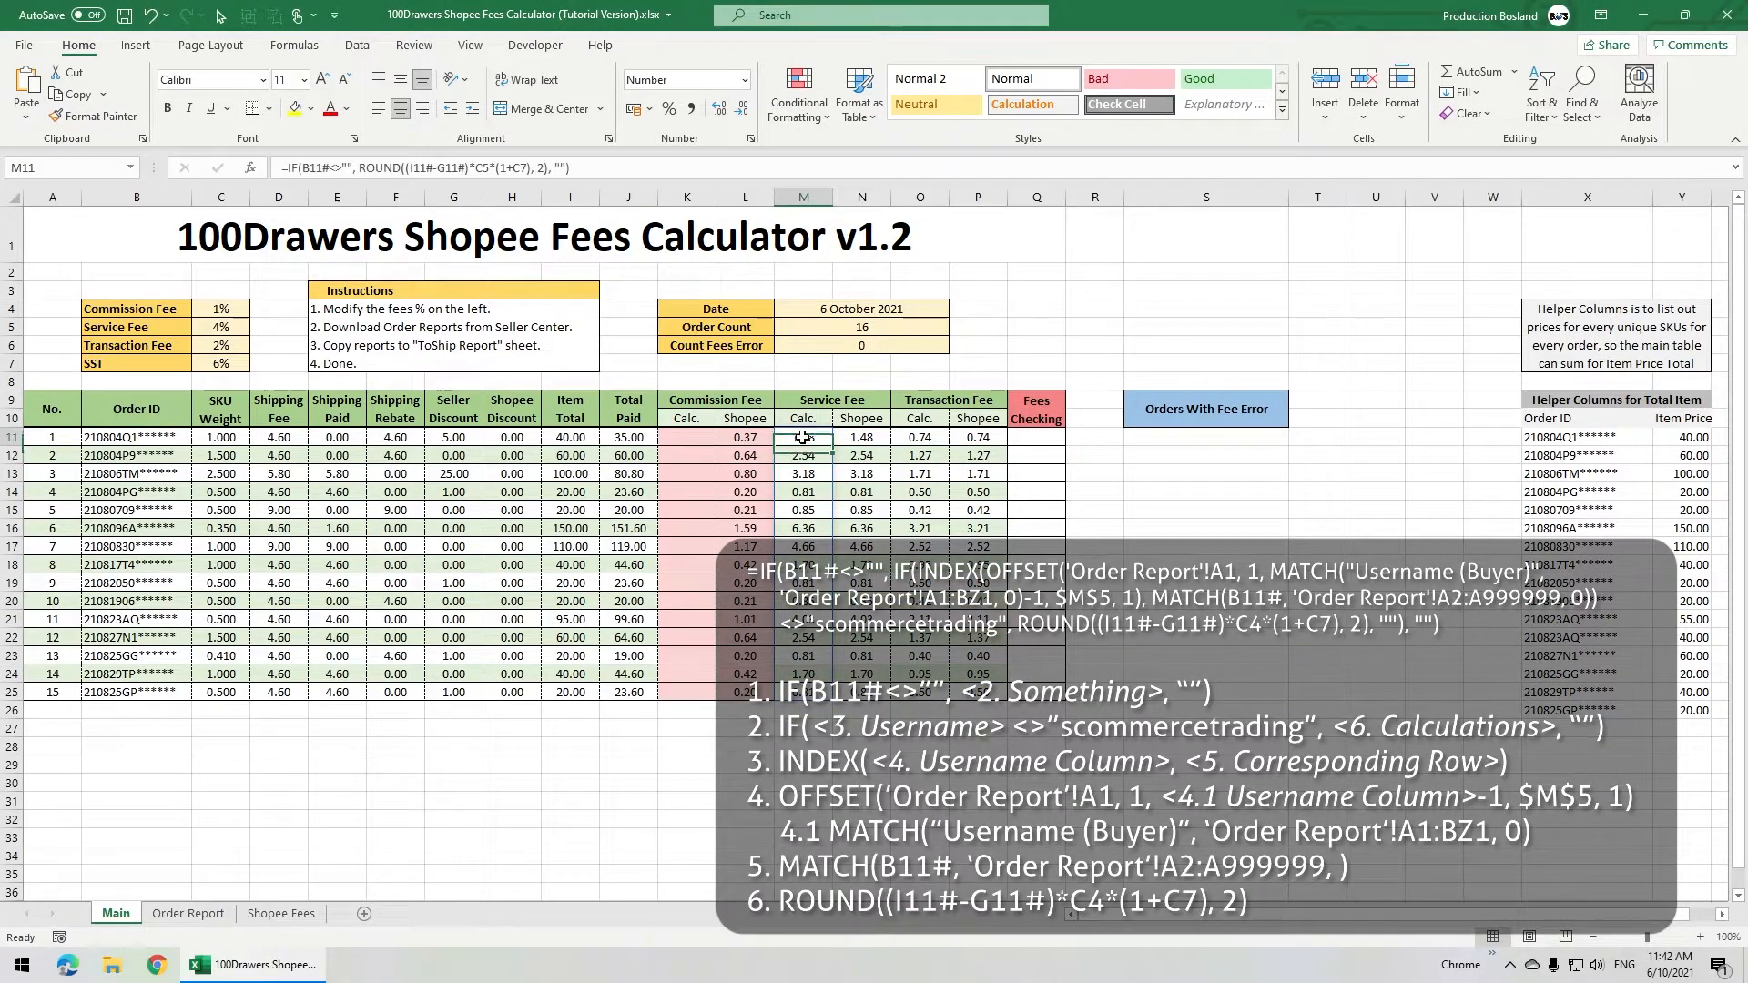
left_click_drag(608, 168, 275, 168)
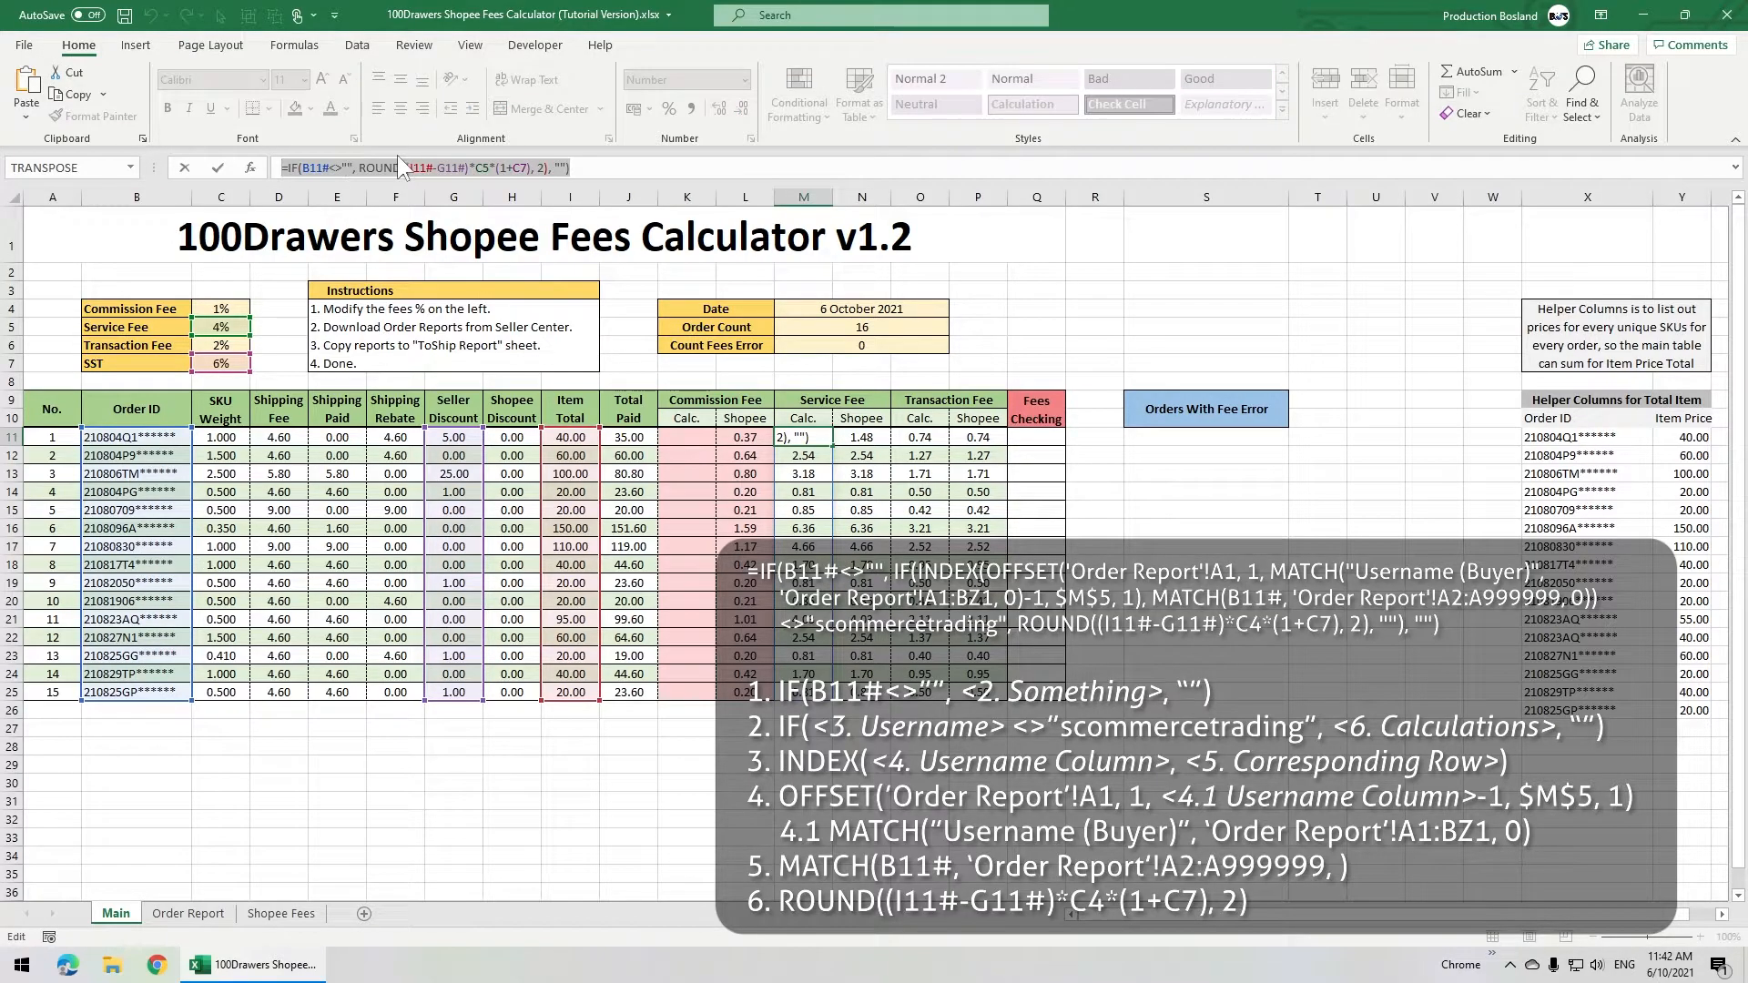
key("Escape")
left_click(681, 437)
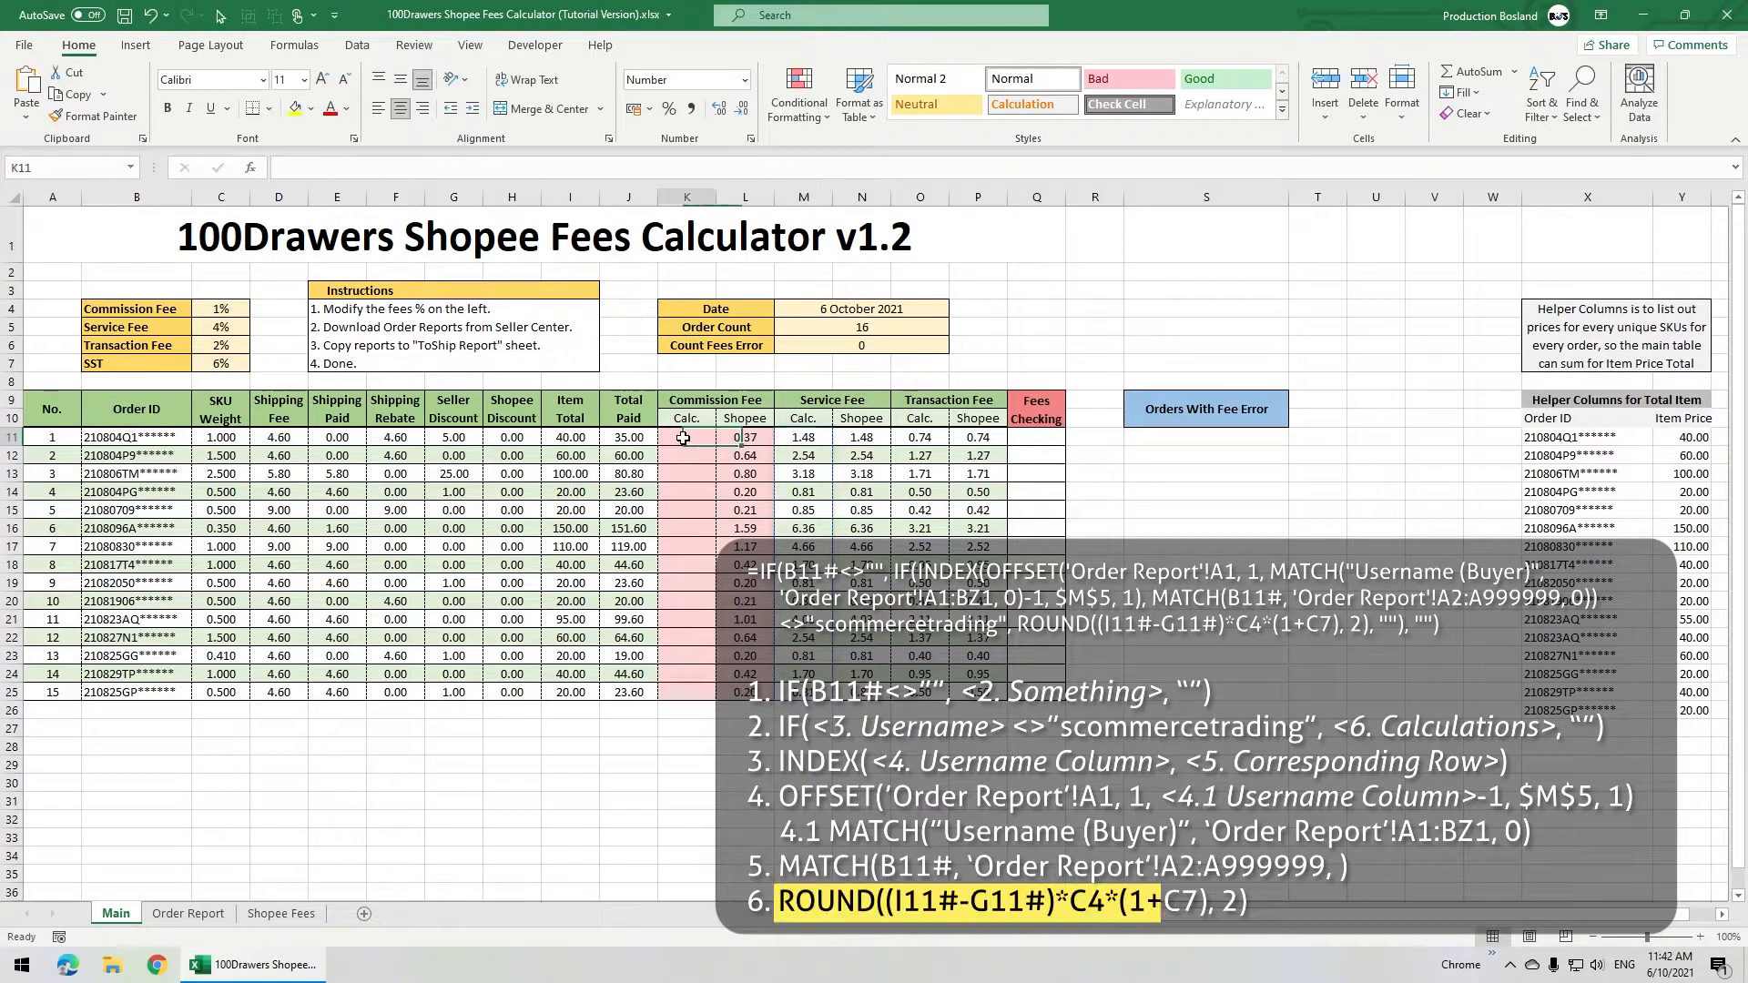
left_click(482, 171)
type("=IF(B11#<>\"\", ROUND((I11#-G11#)*C4*(1+C7), 2), \"\")")
left_click(421, 168)
left_click_drag(227, 317, 227, 301)
Nest the ROUND part of the K11 formula in IF(<>"scommercetrading", ..., ""), leaving the left side of the comparison empty.
left_click(361, 168)
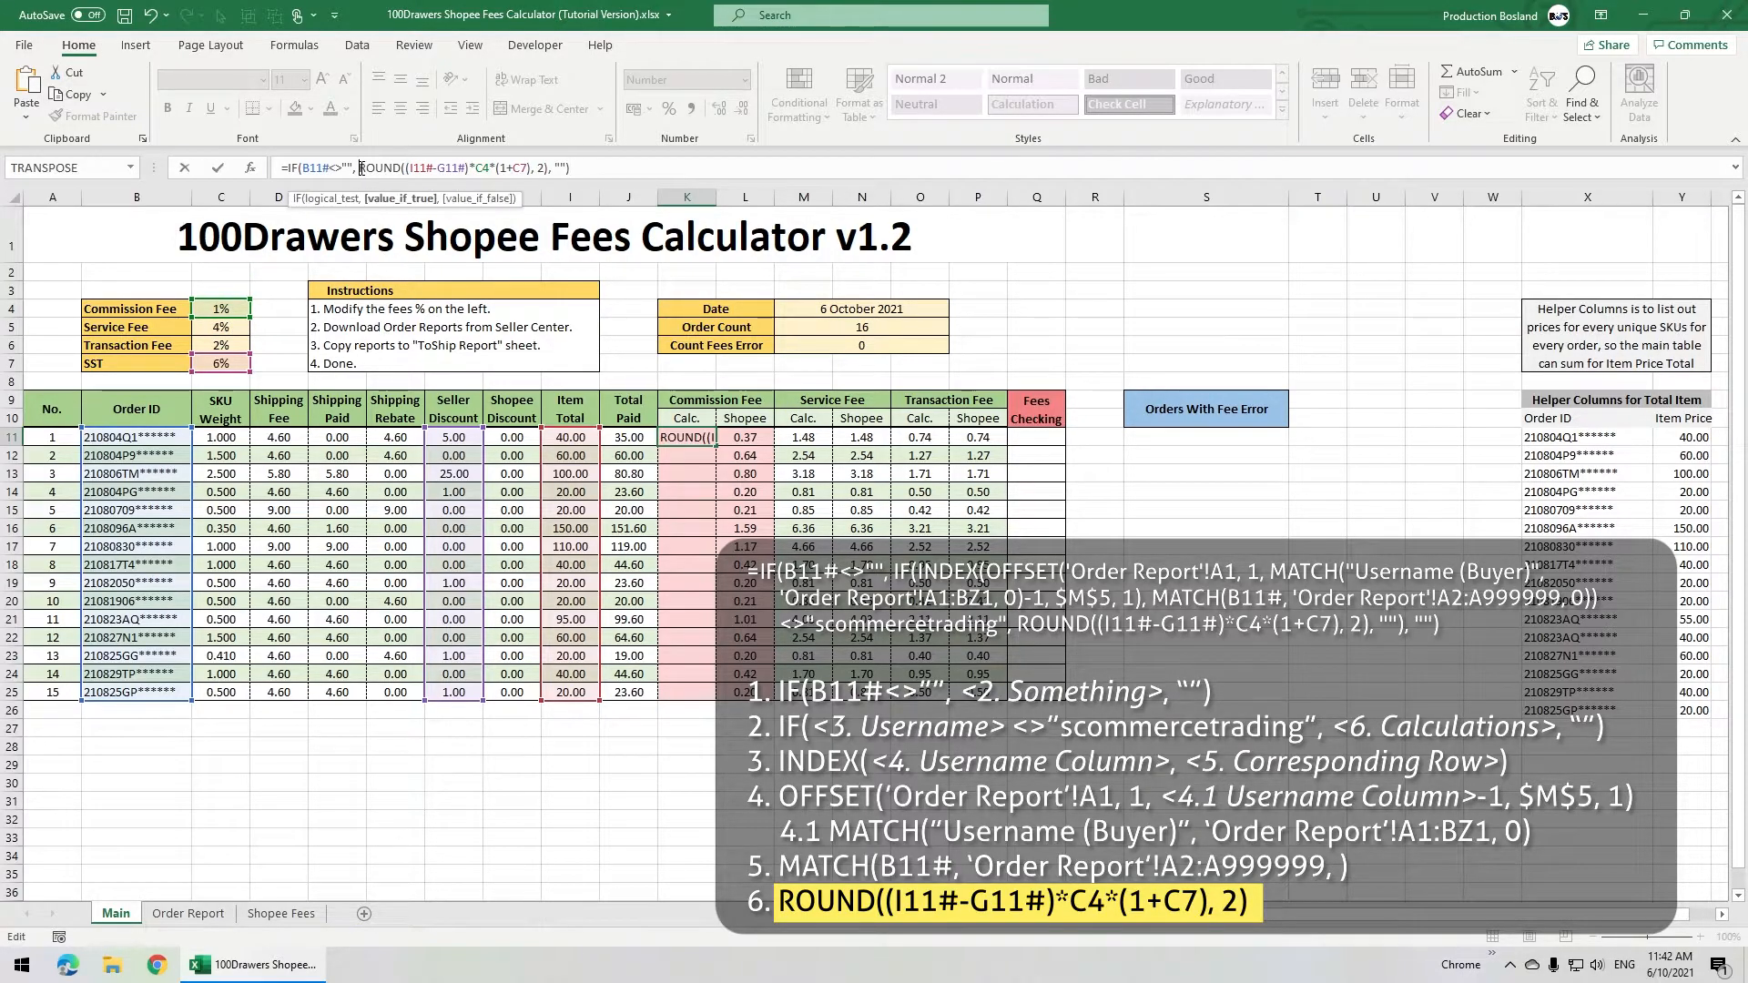
type("IF(")
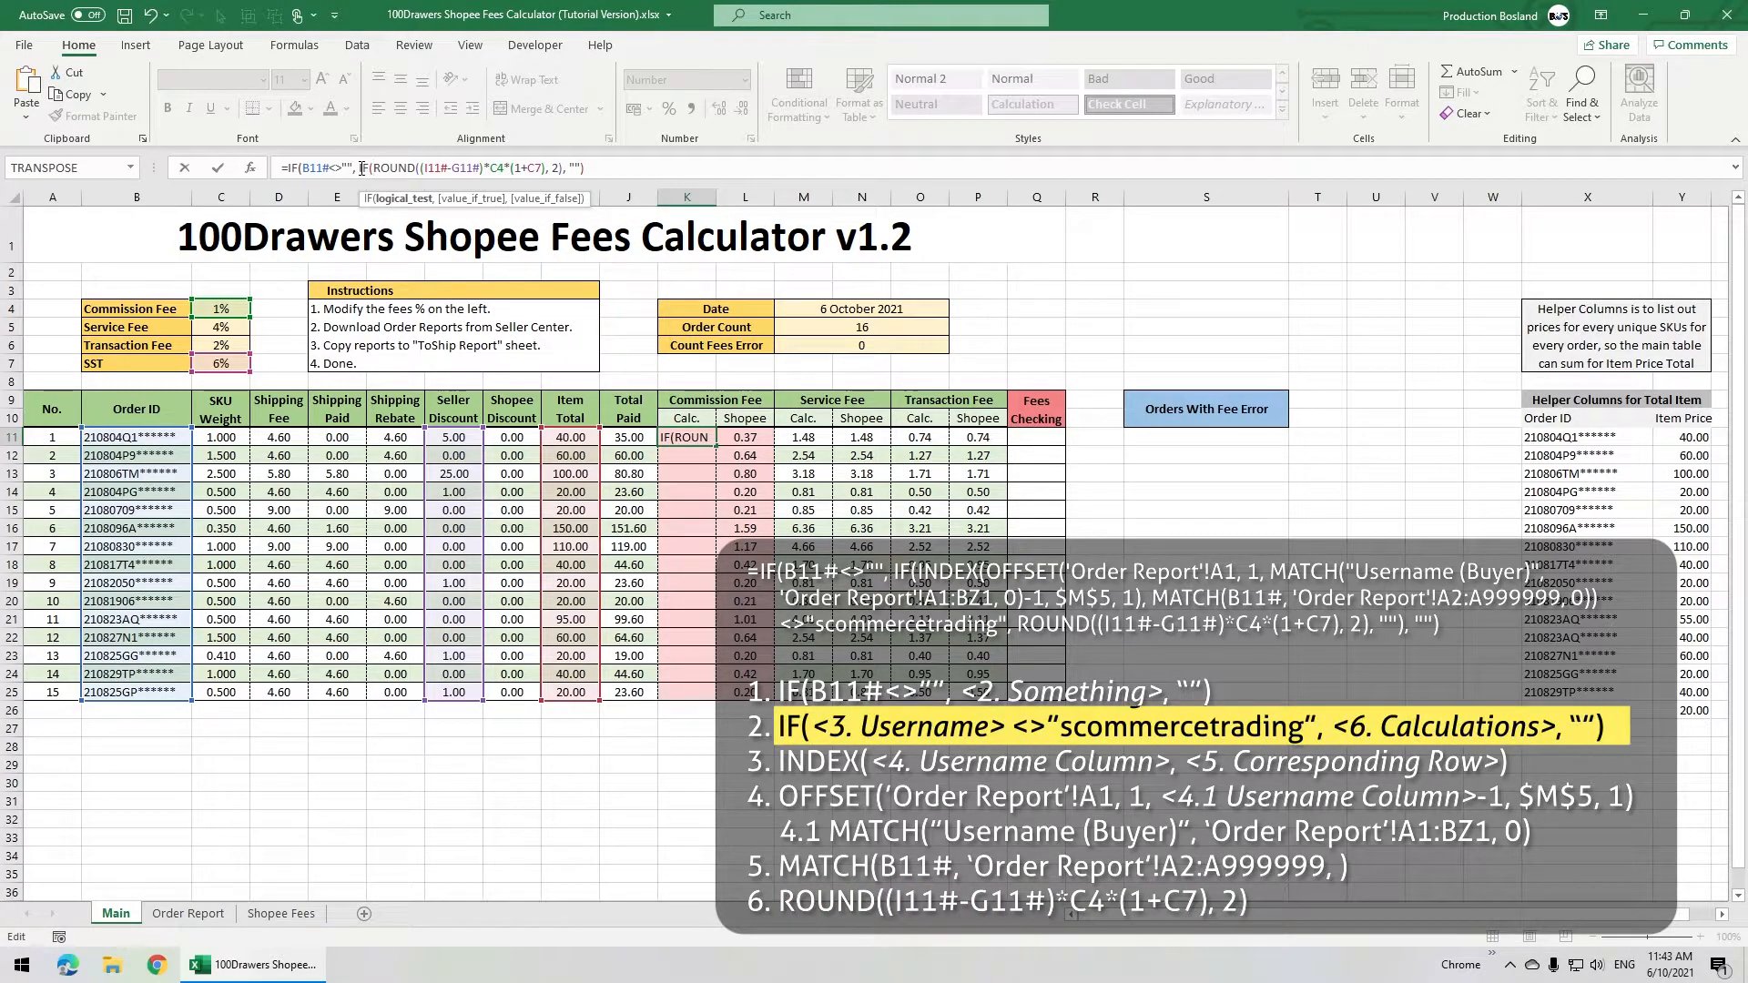
type(">\"")
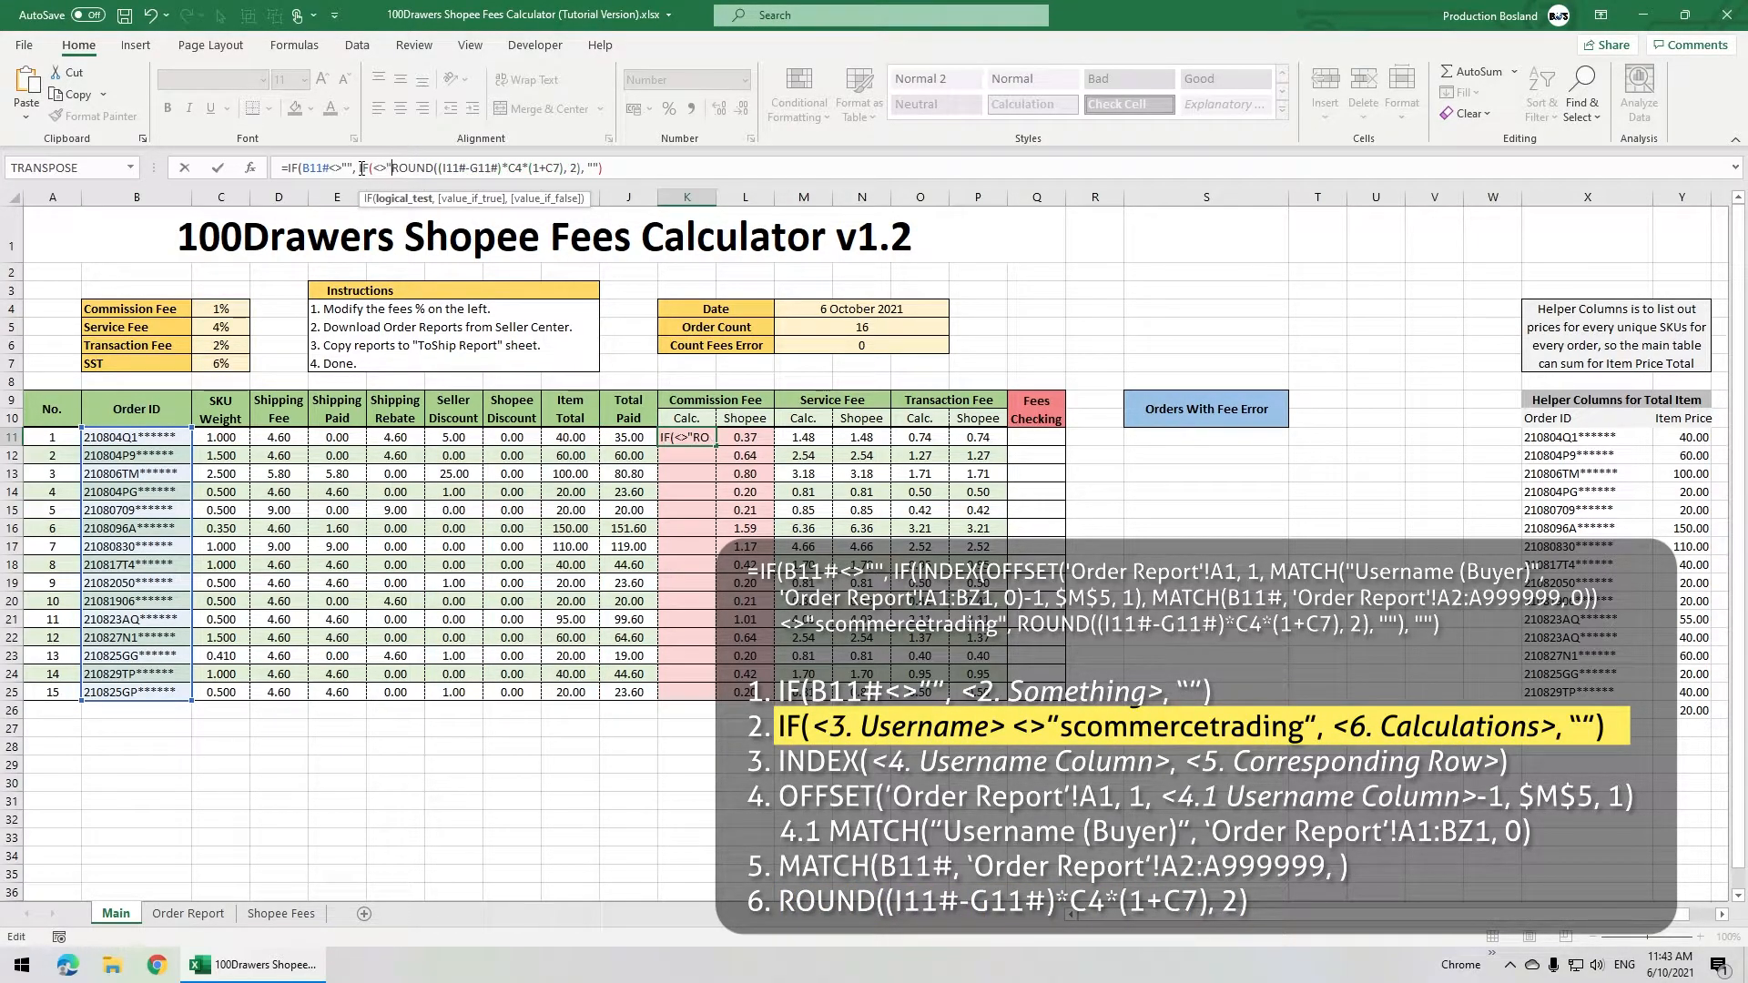
type("s")
type("commercetra")
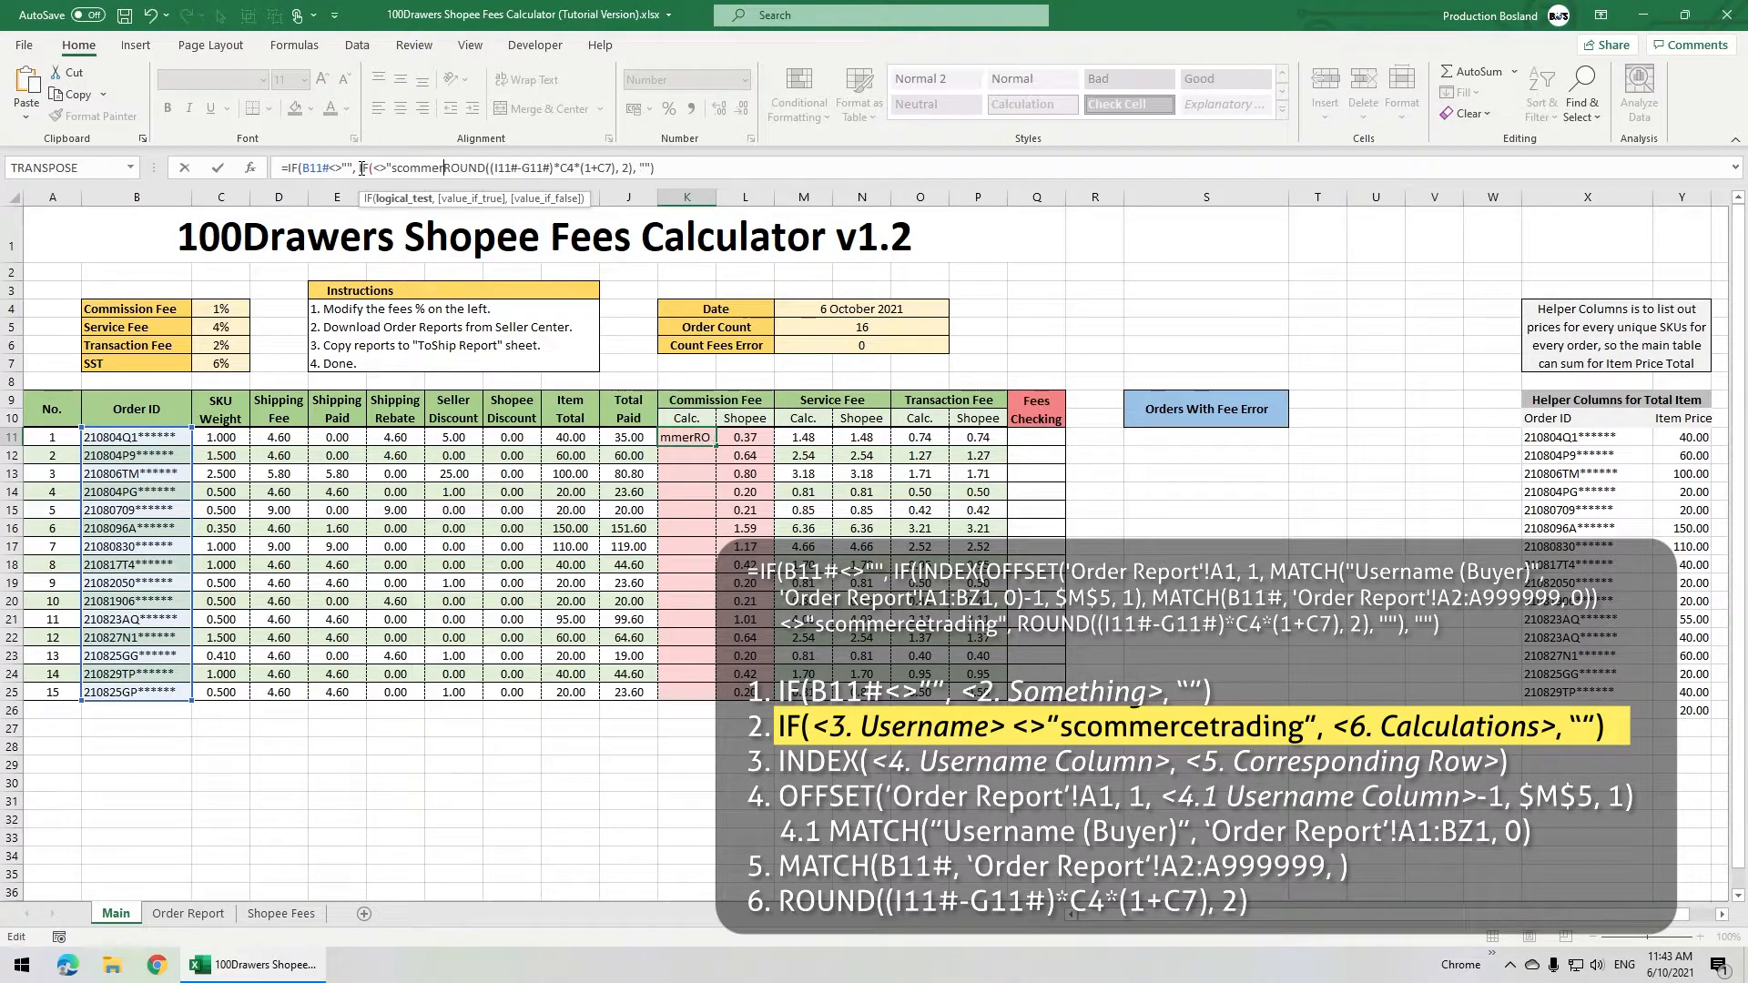
type("ding")
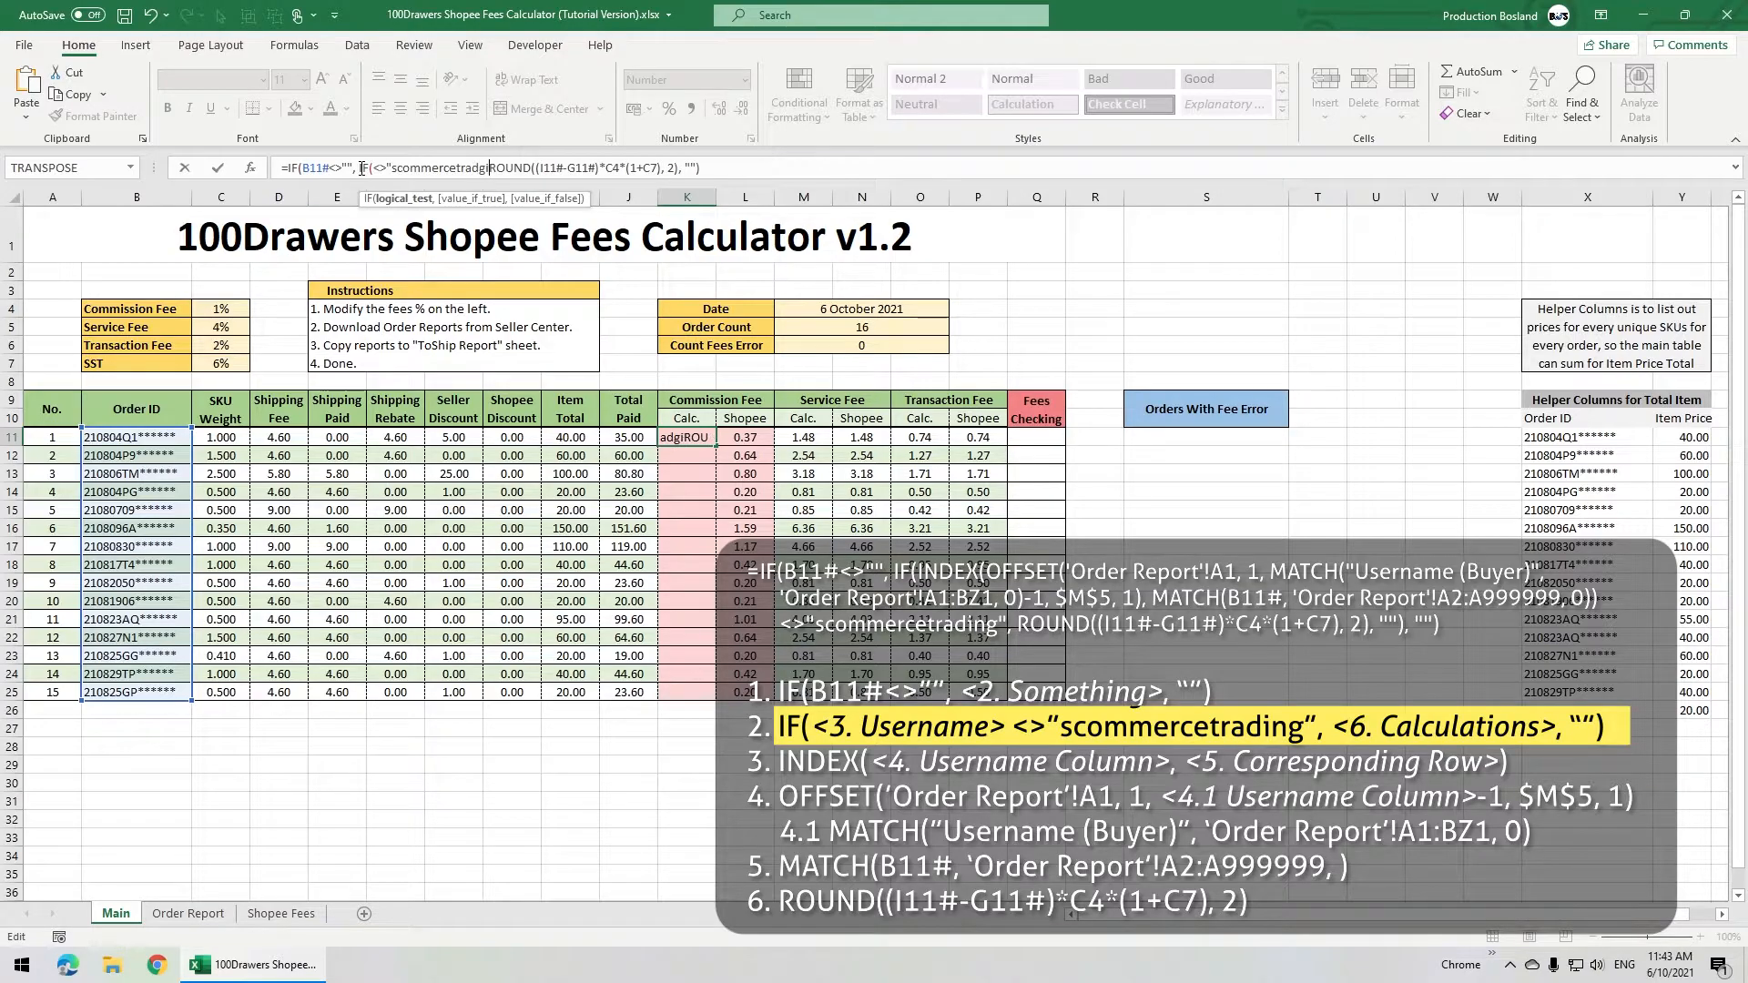
type("\", ")
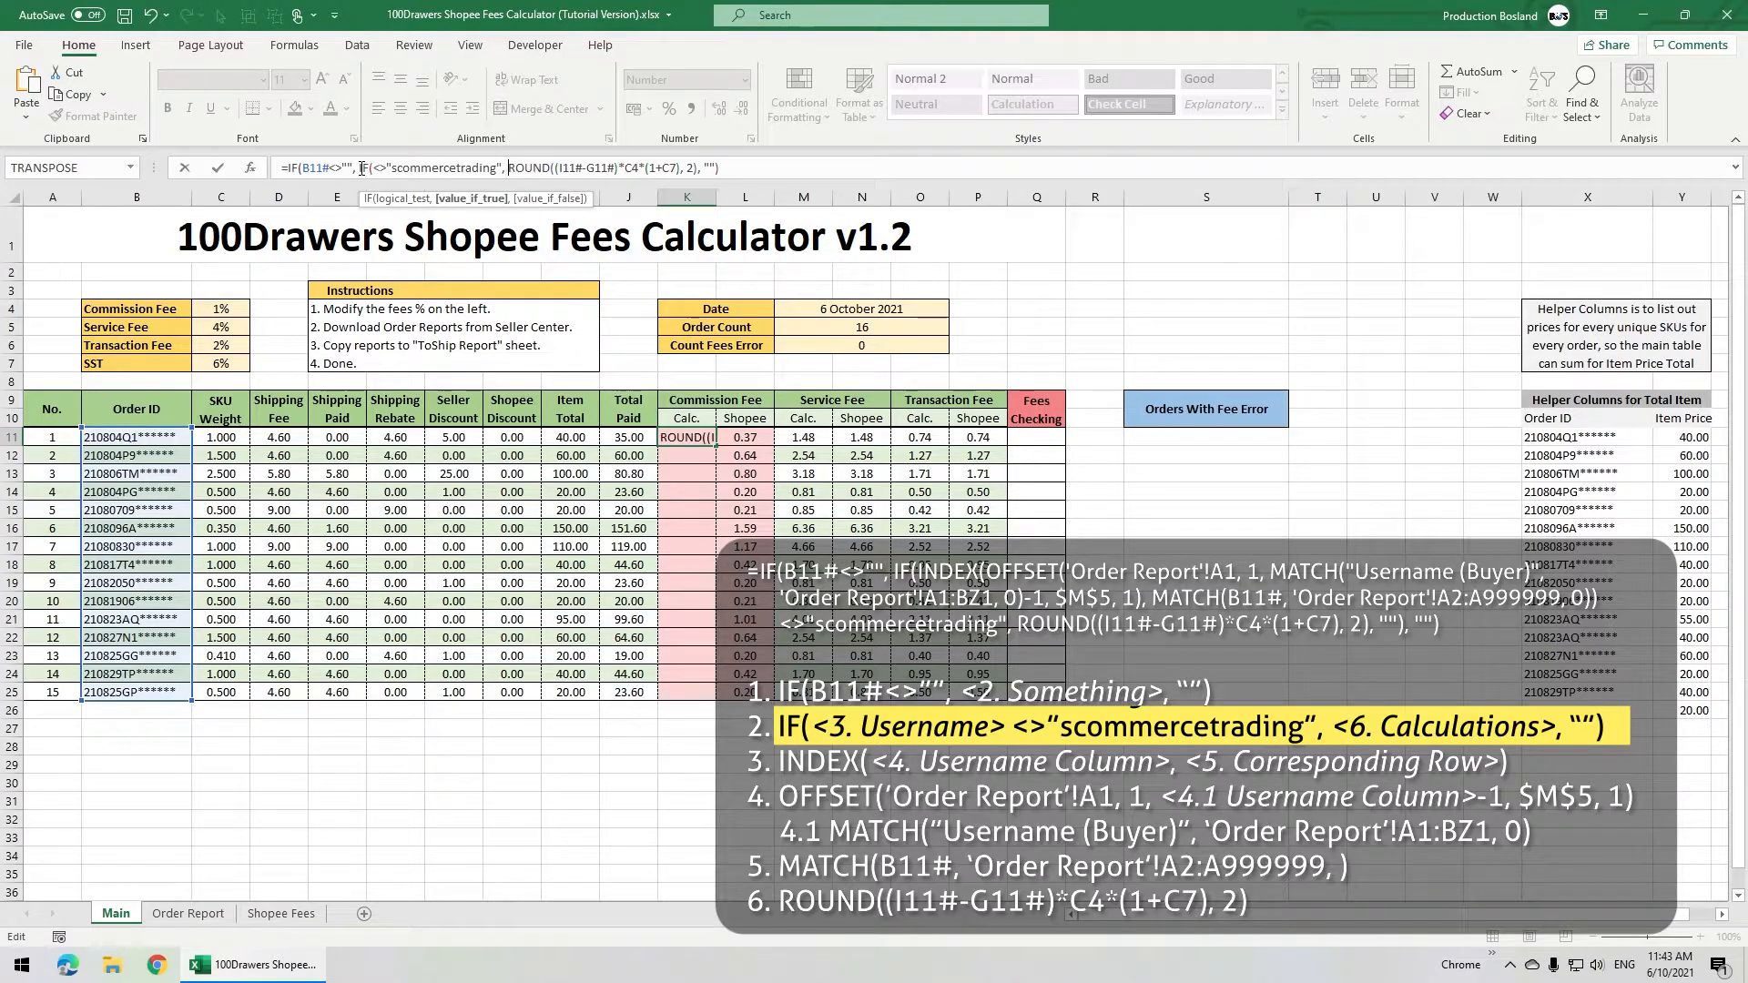
type(",")
type(")")
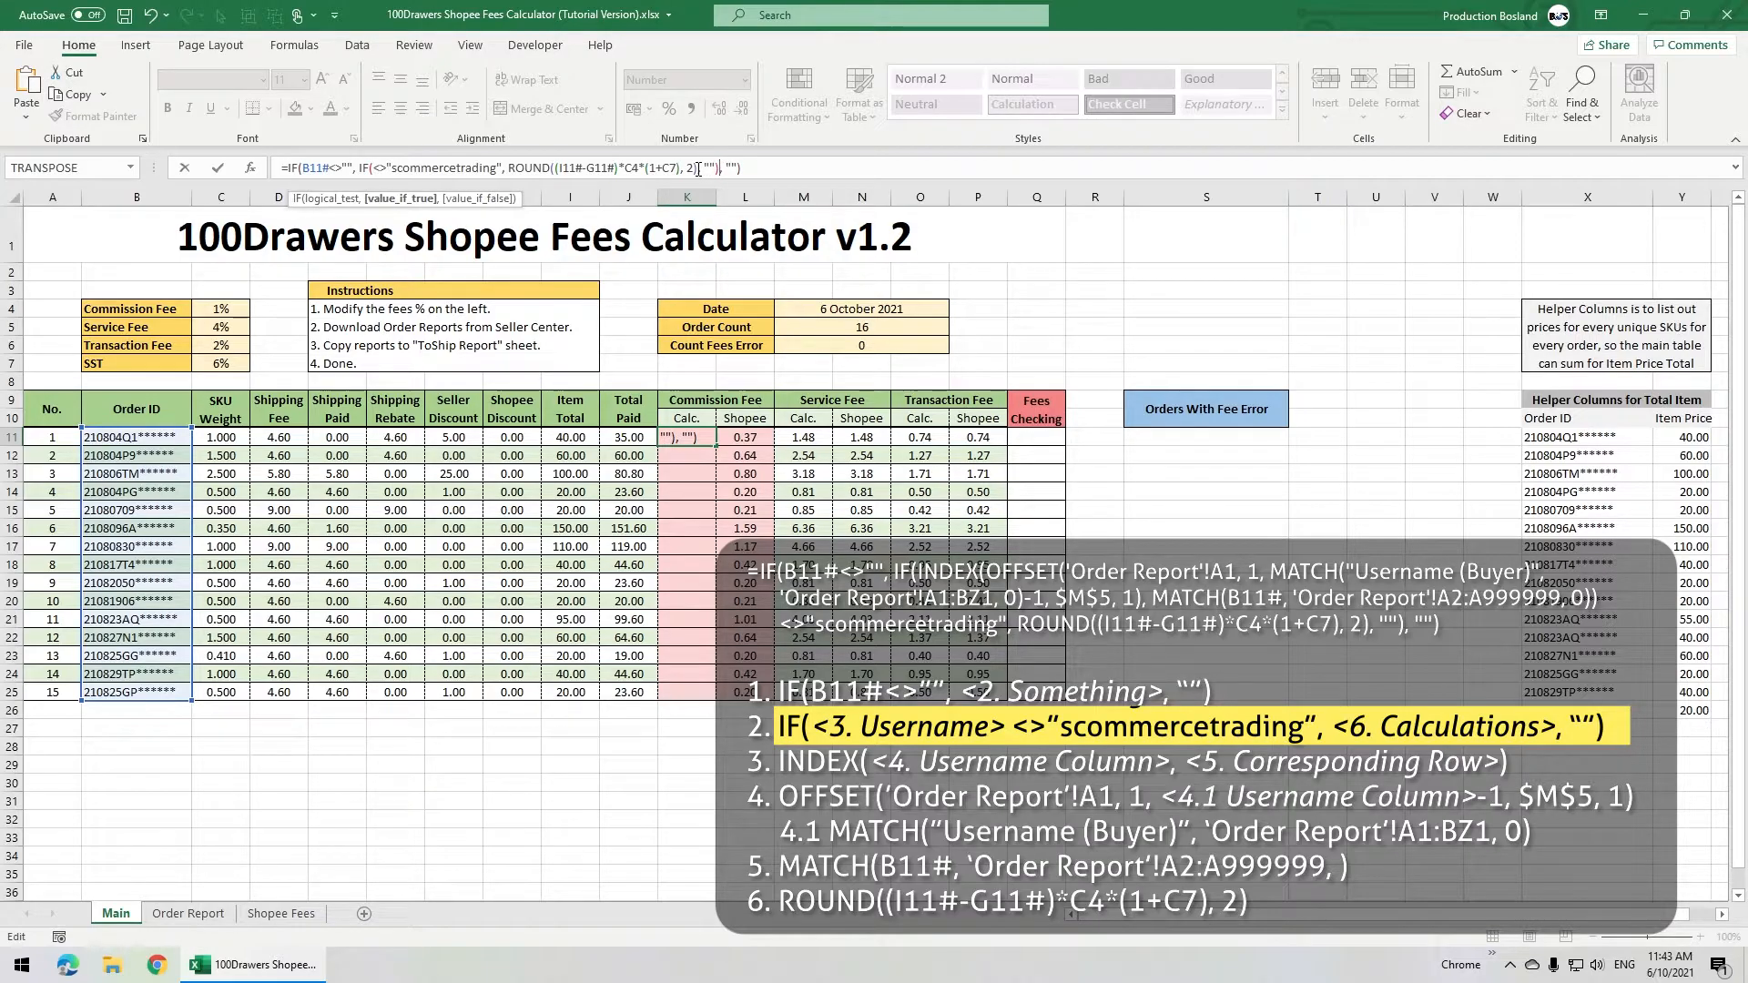
Before <>"scommercetrading" in K11, insert INDEX(OFFSET('Order Report'!A1, 1, MATCH("Username (Buyer)", 'Order Report'!A1:BZ1, 0)-1, $M$5, 1).
left_click(376, 167)
type("INDEX(")
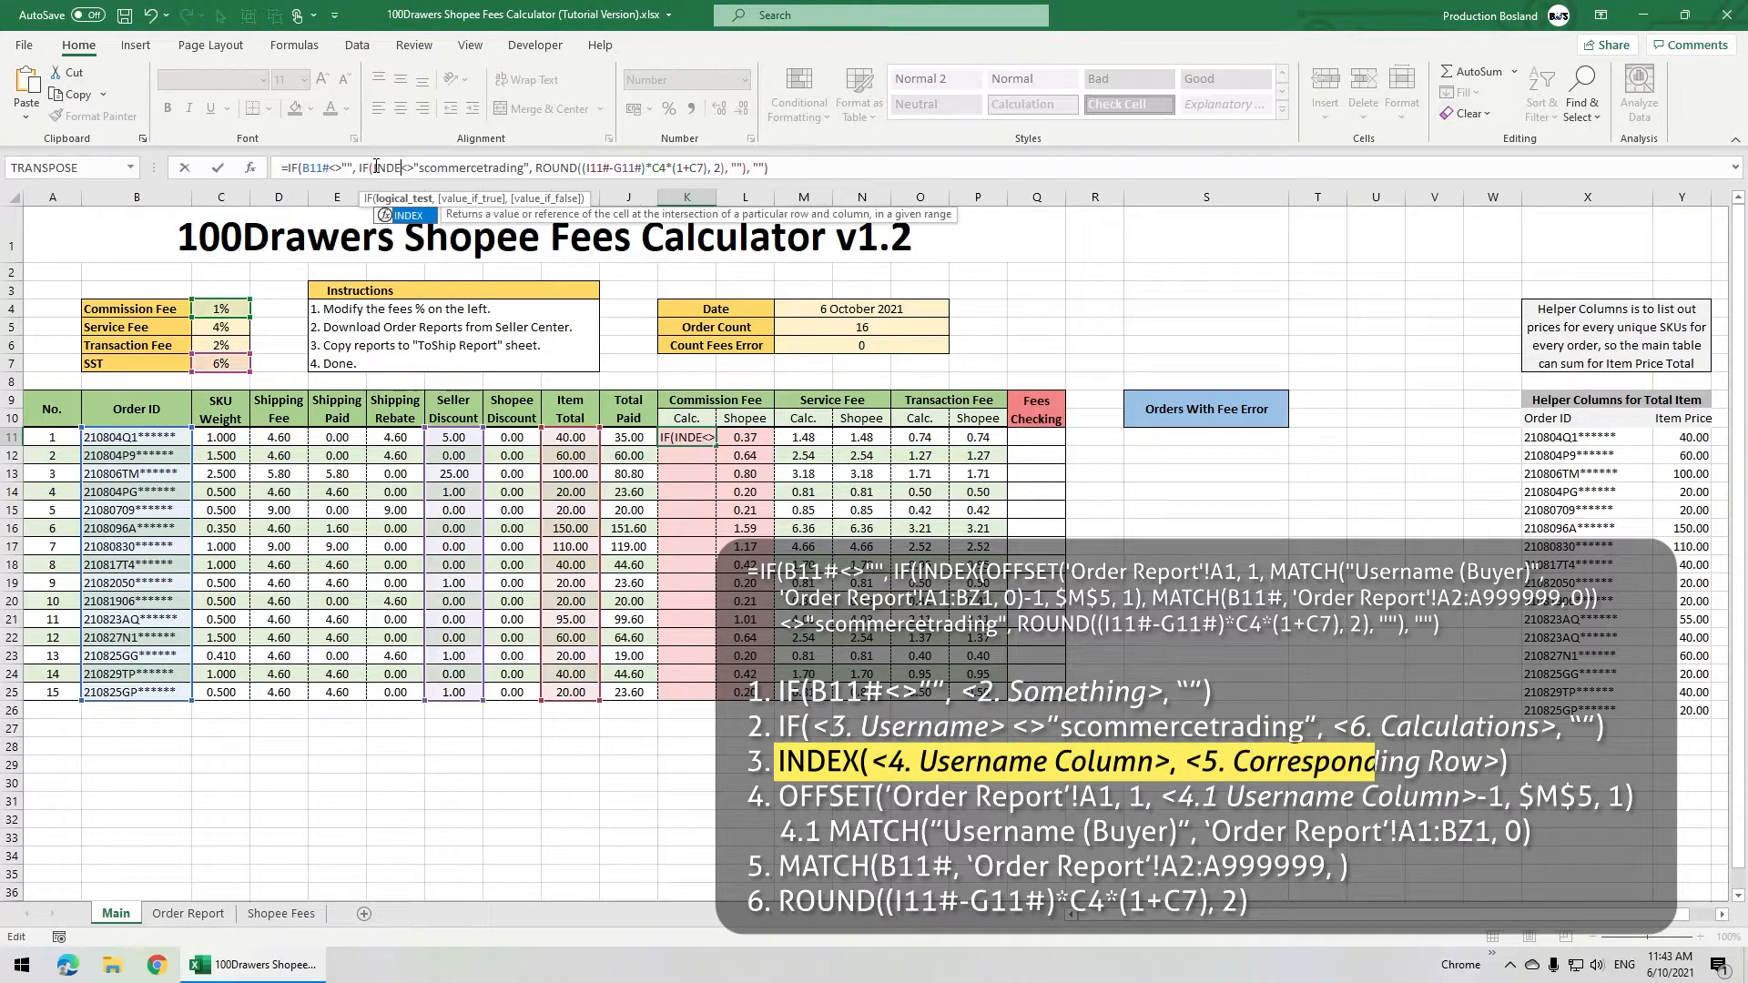
type("OFFSET('Order Report")
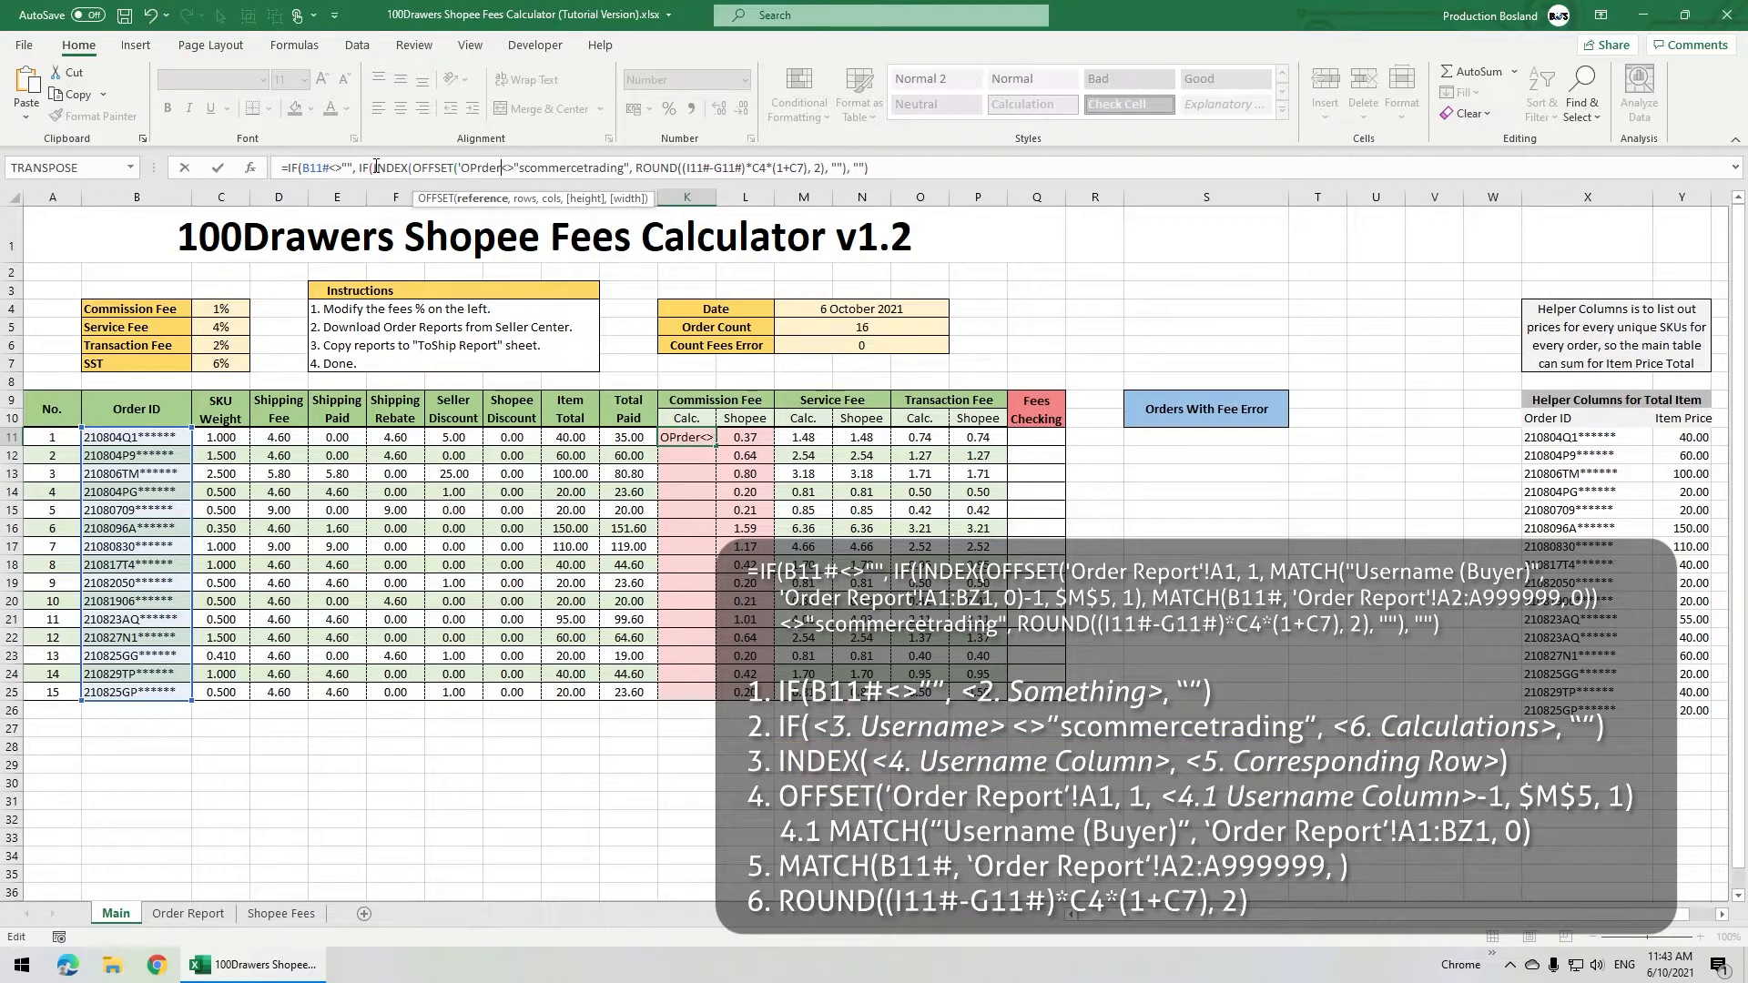
type("'!A1, 1, MATCH(\"Usern")
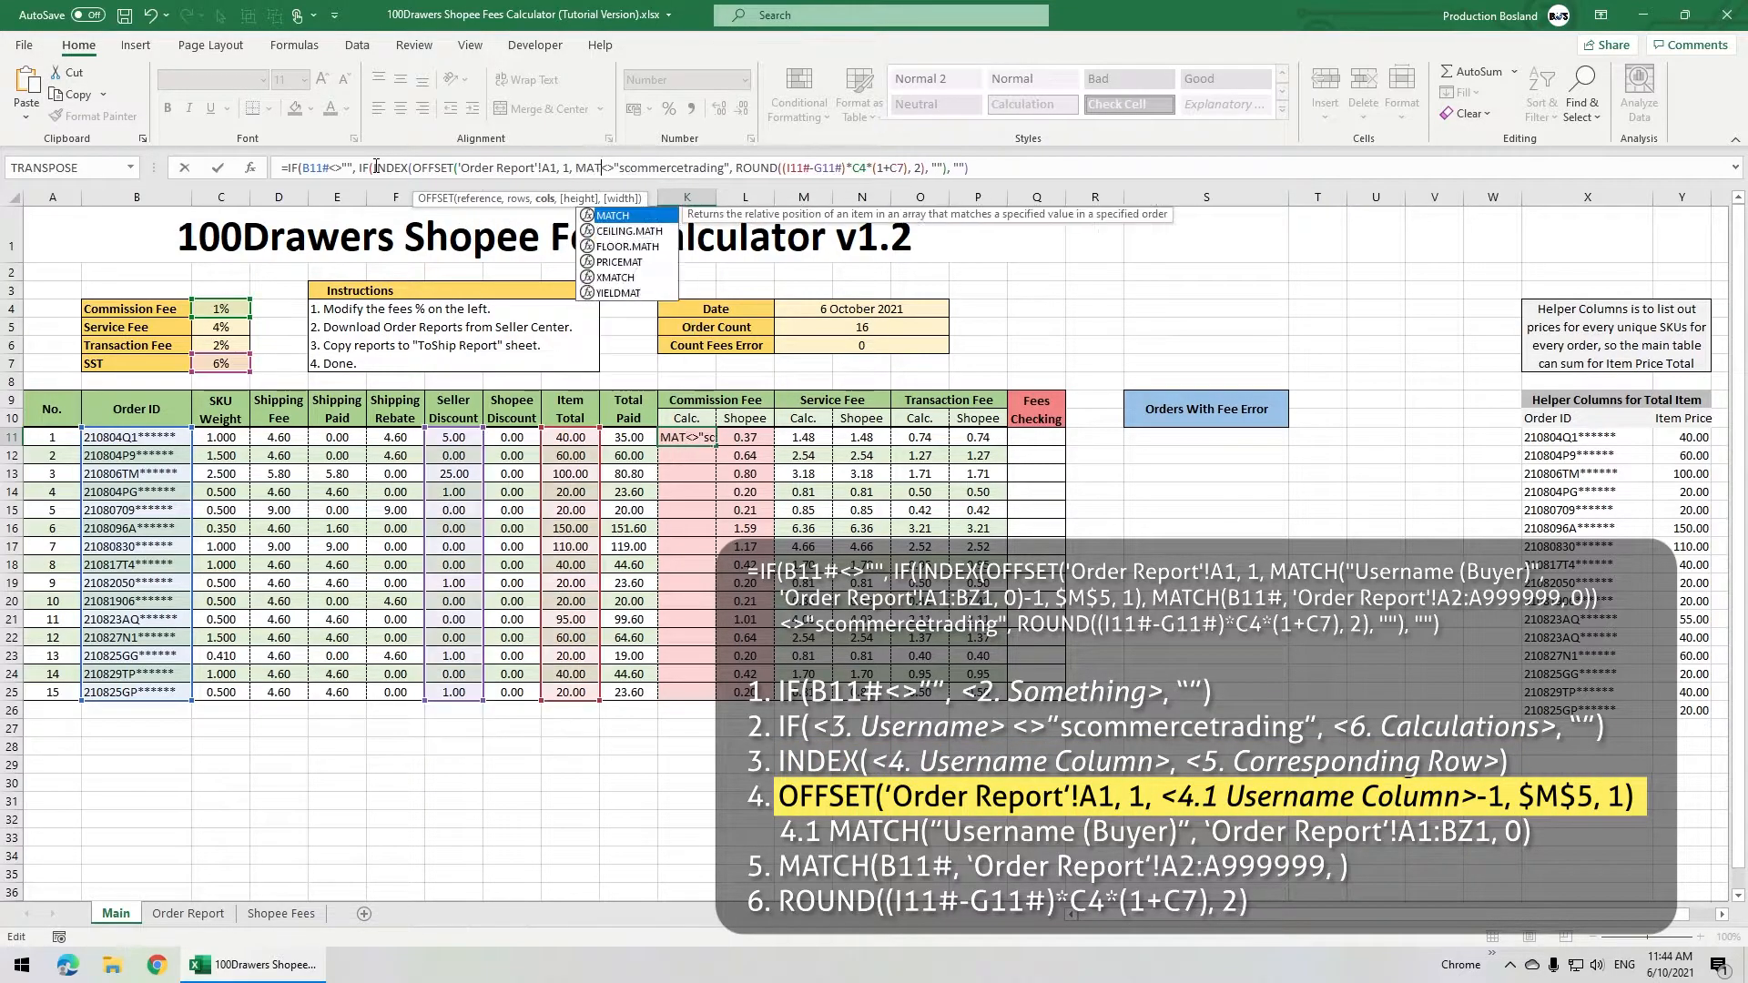
type("ame (Buyer)\", 'Order Re")
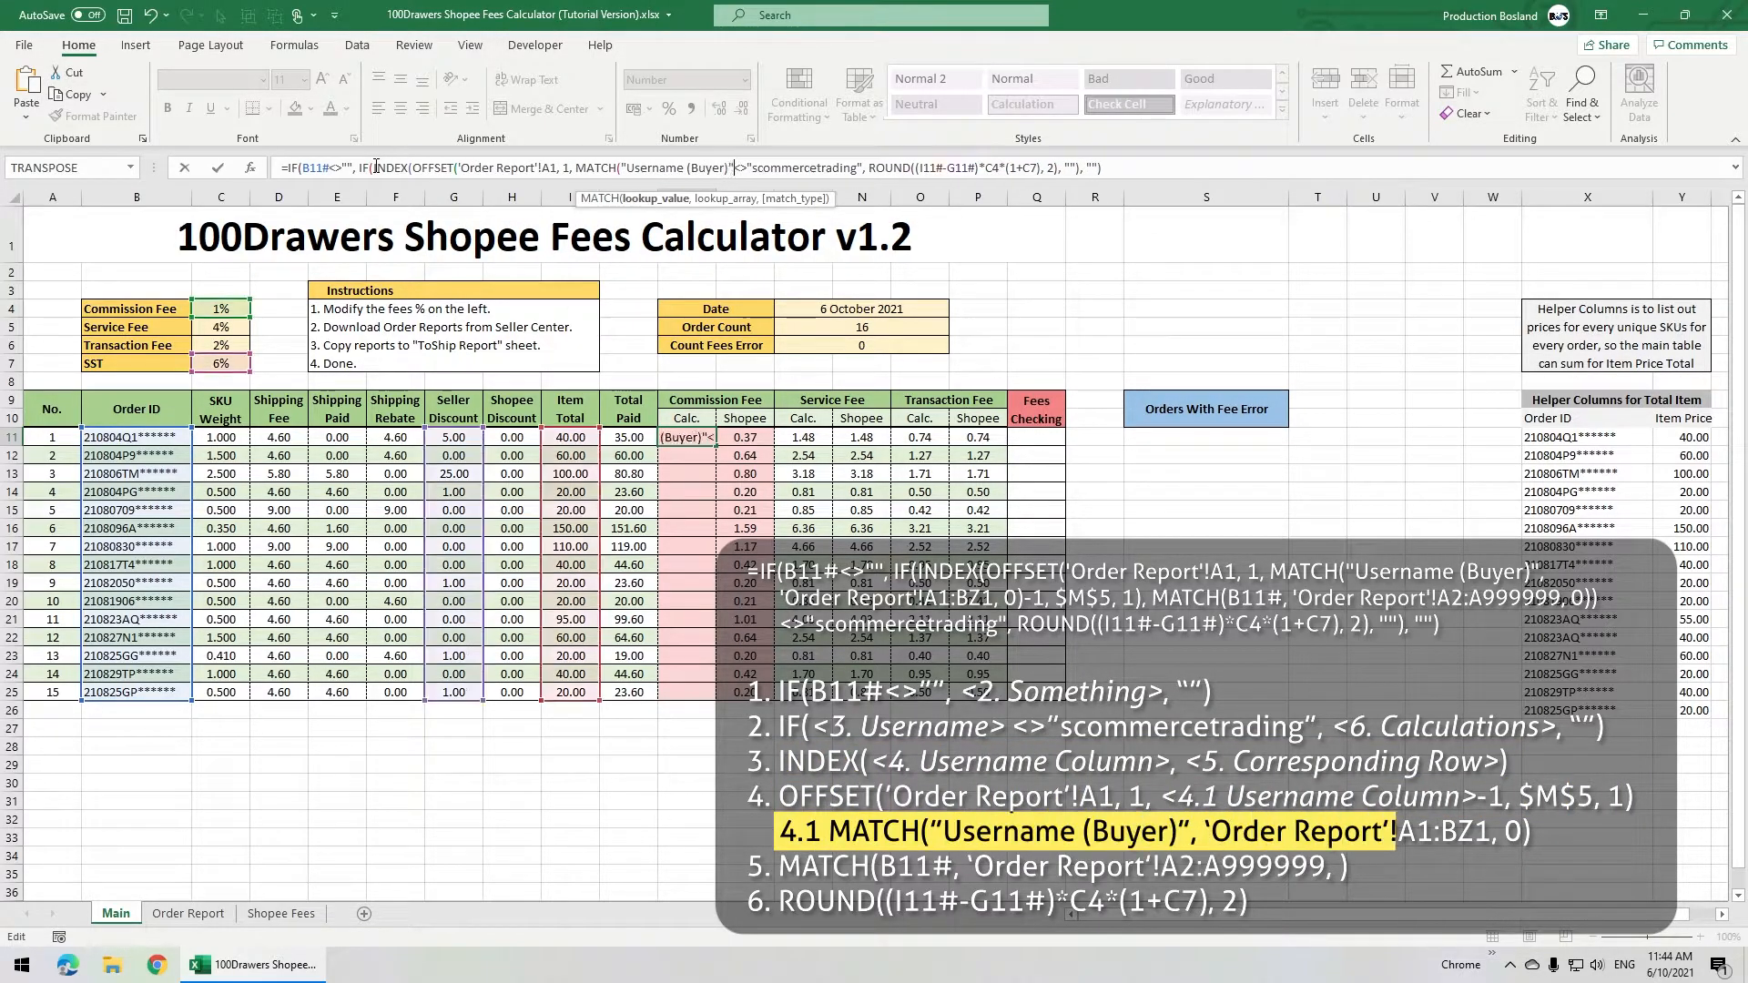
type("port'!A1:BZ1, 0)")
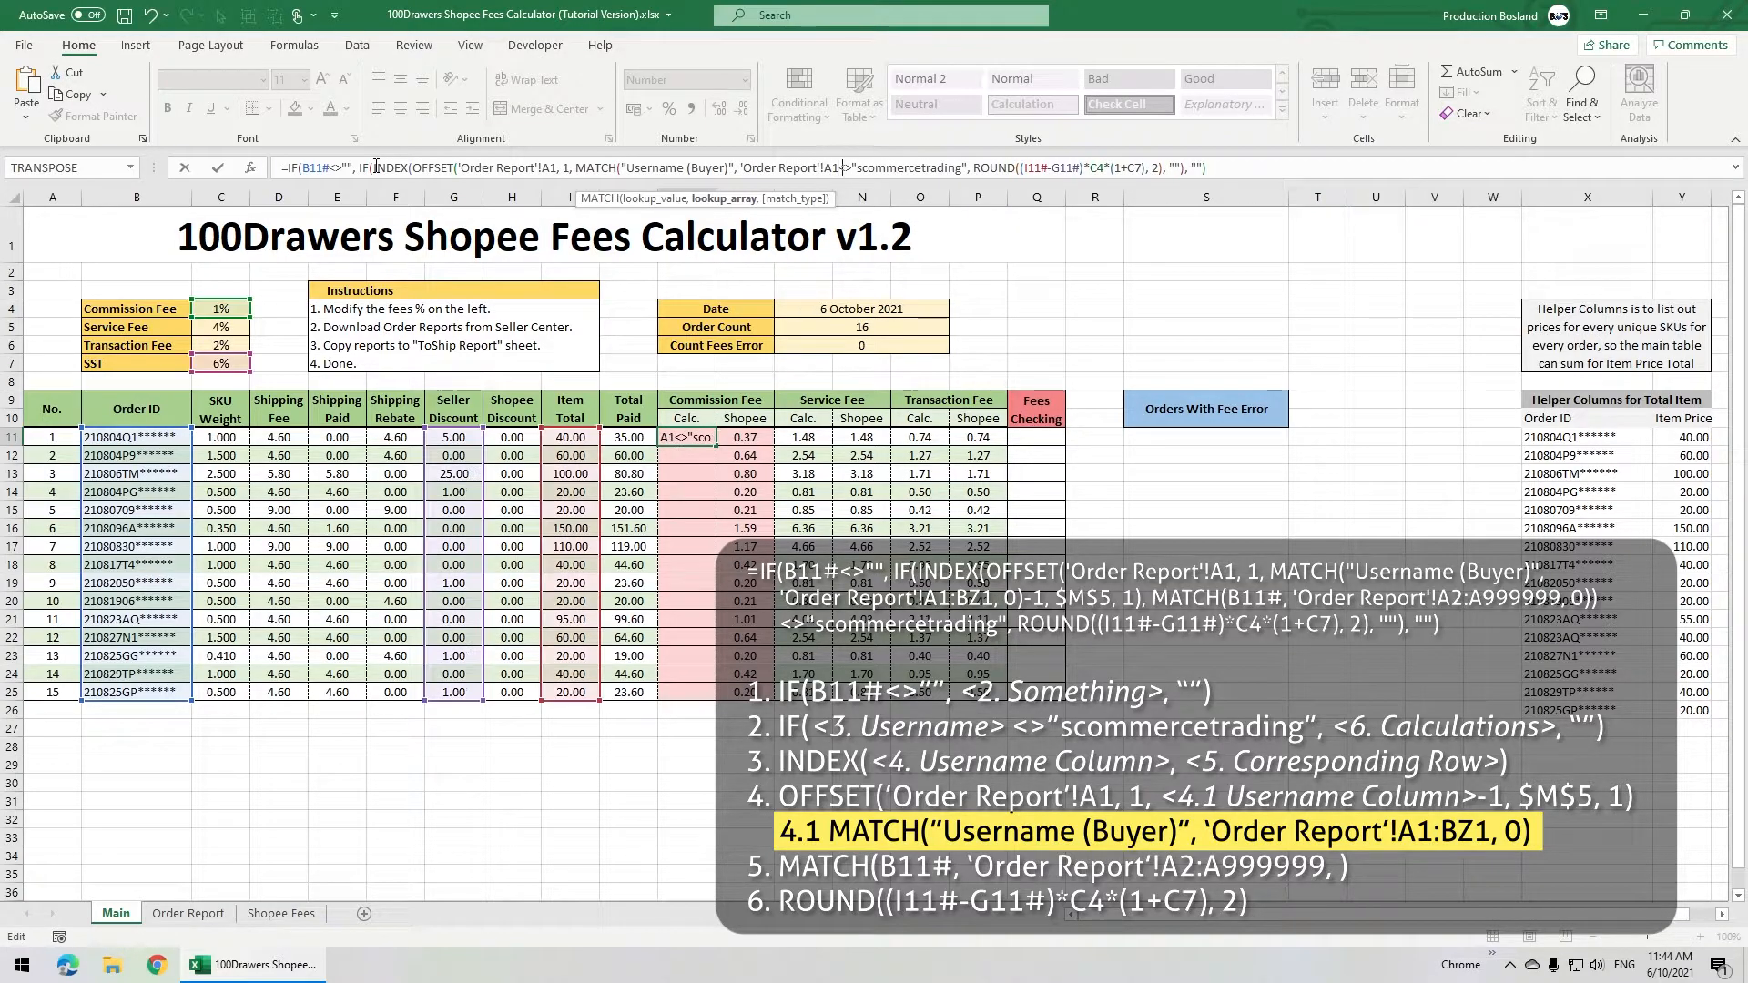
type("-1, $M$5, 1)")
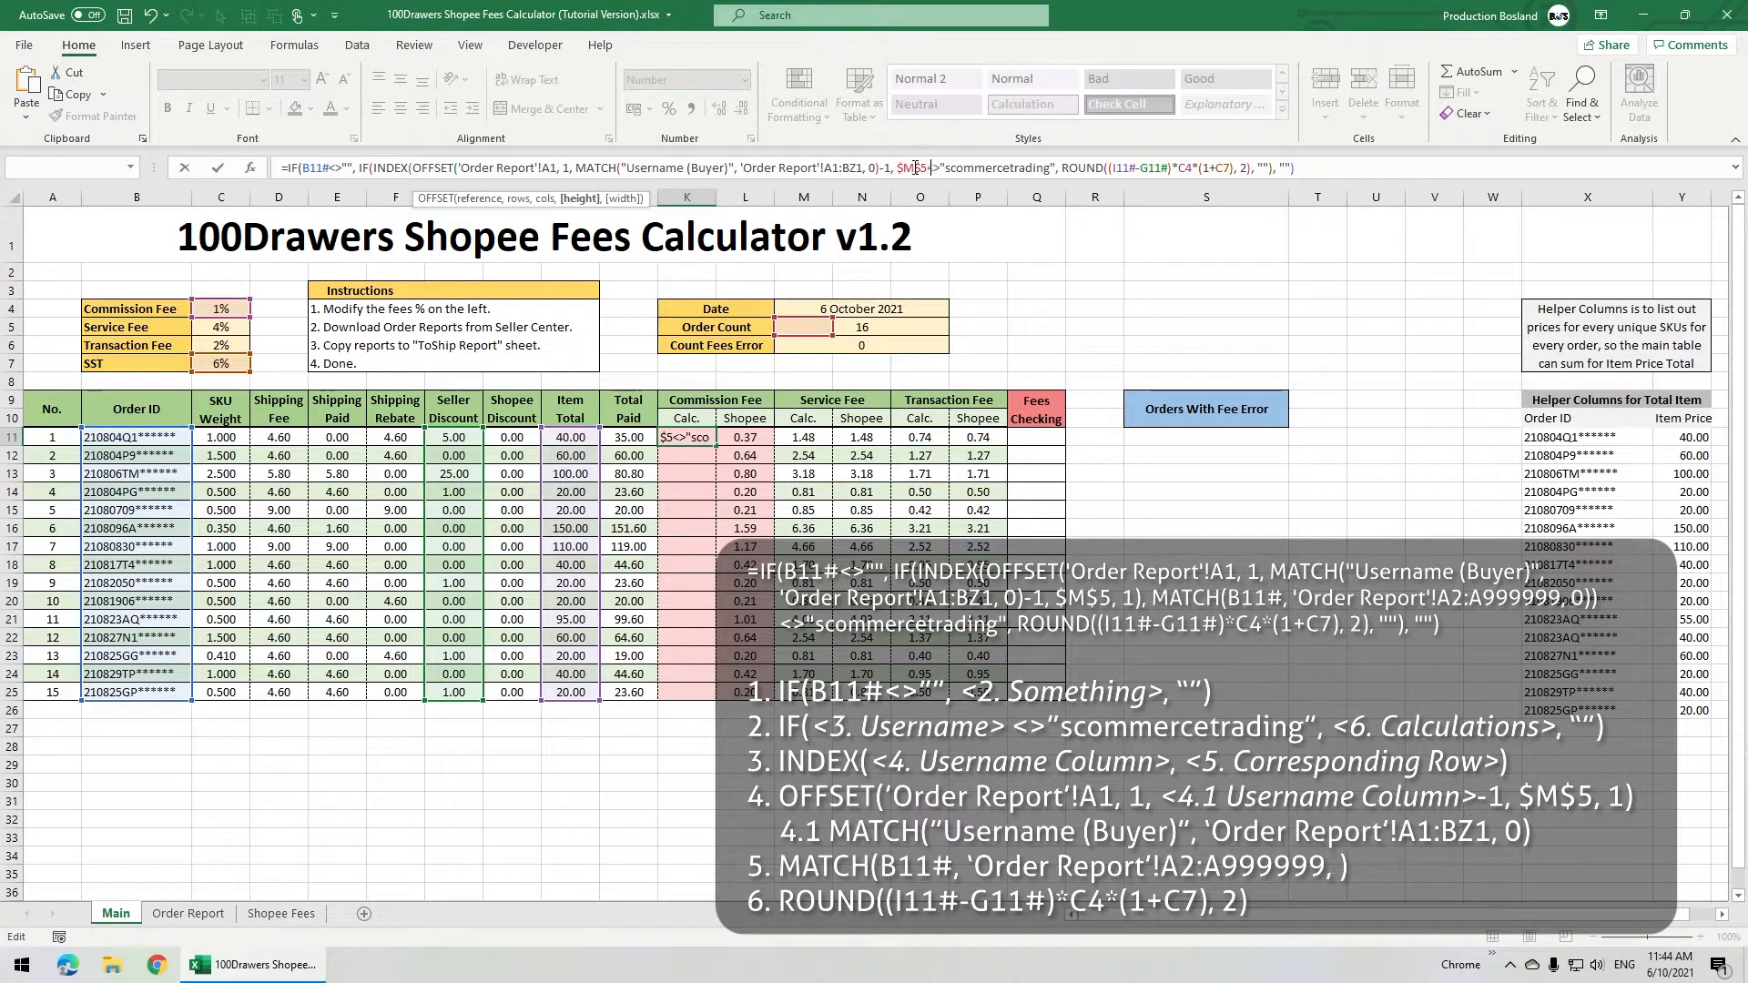
Complete the INDEX in the K11 formula with the row argument MATCH(B11#, 'Order Report'!A2:A999999, 0) and enter the formula.
type(", MATCH(")
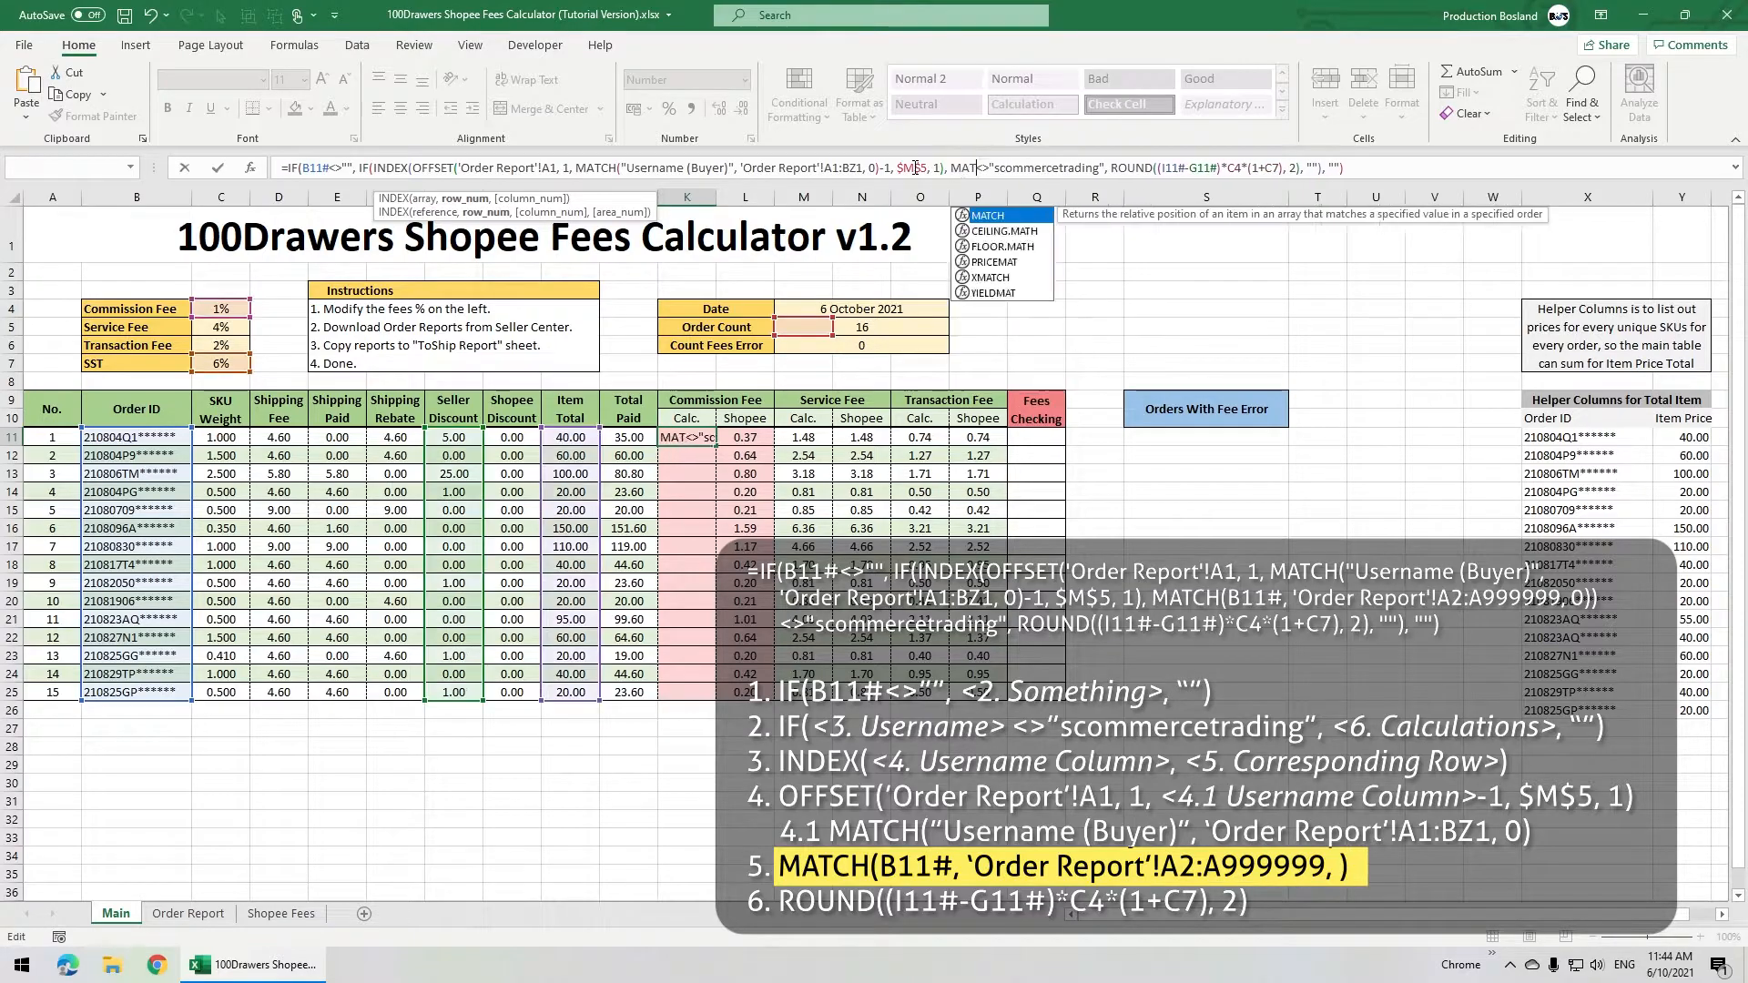
left_click(158, 438)
type(", 'Orde")
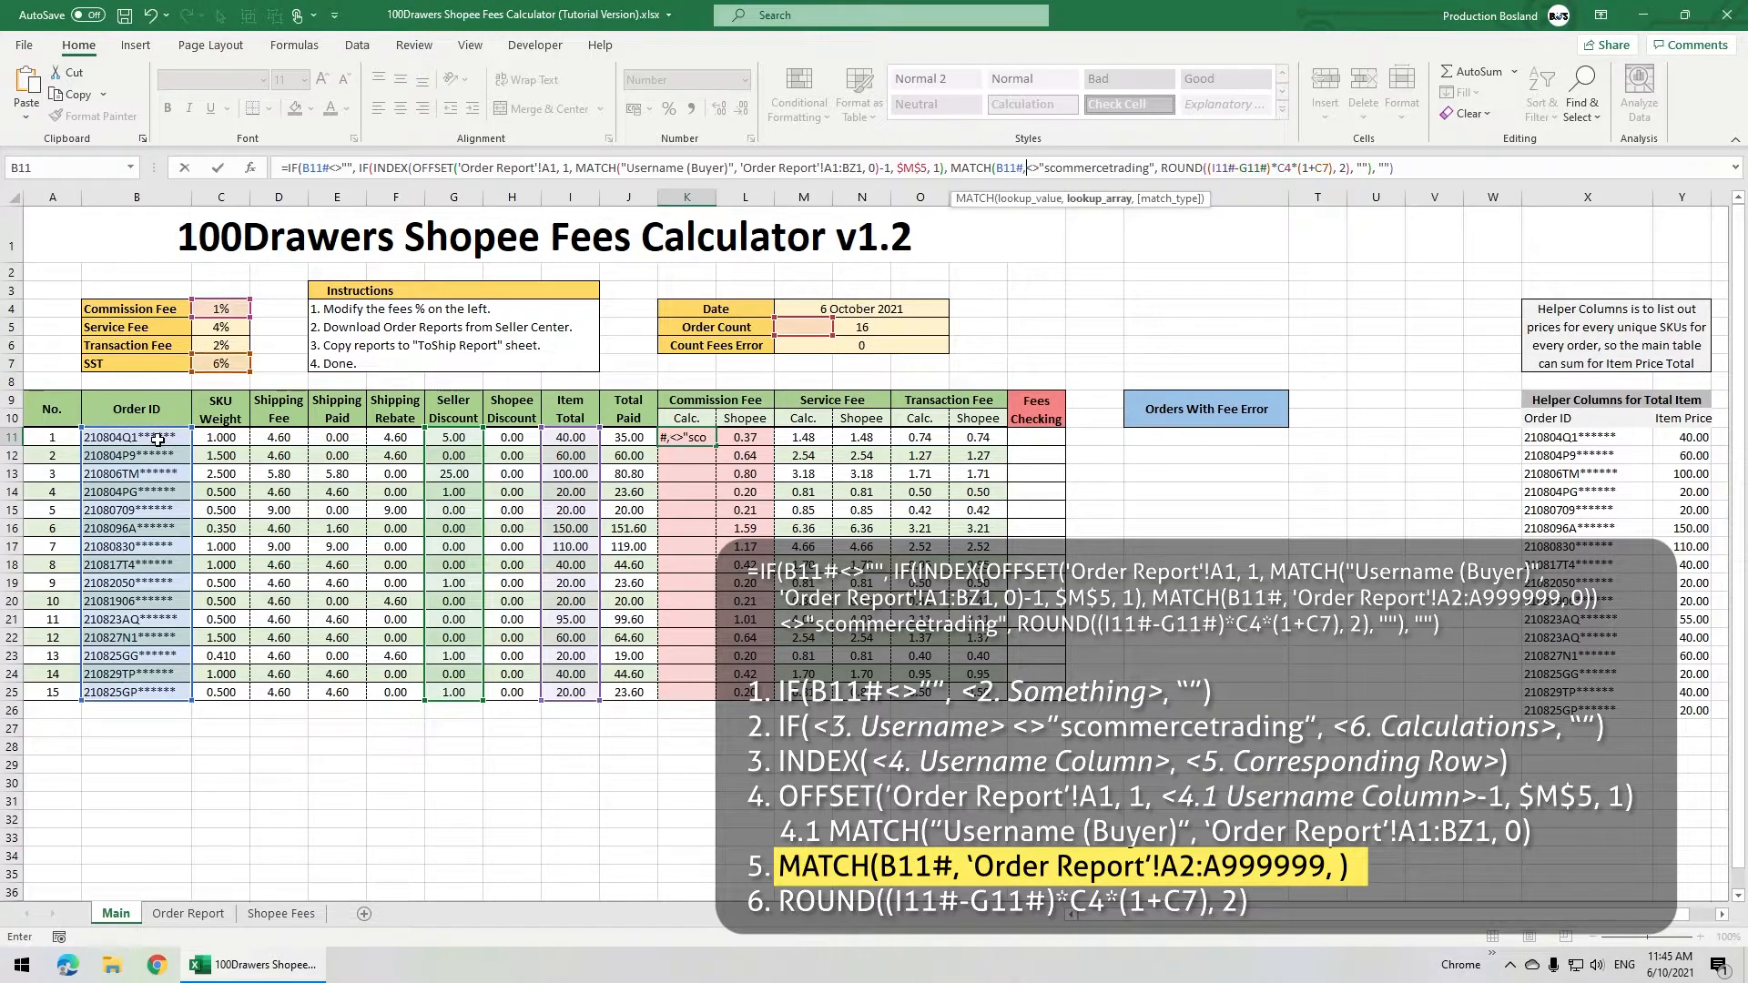
type("r Report'!A2:A999999, ")
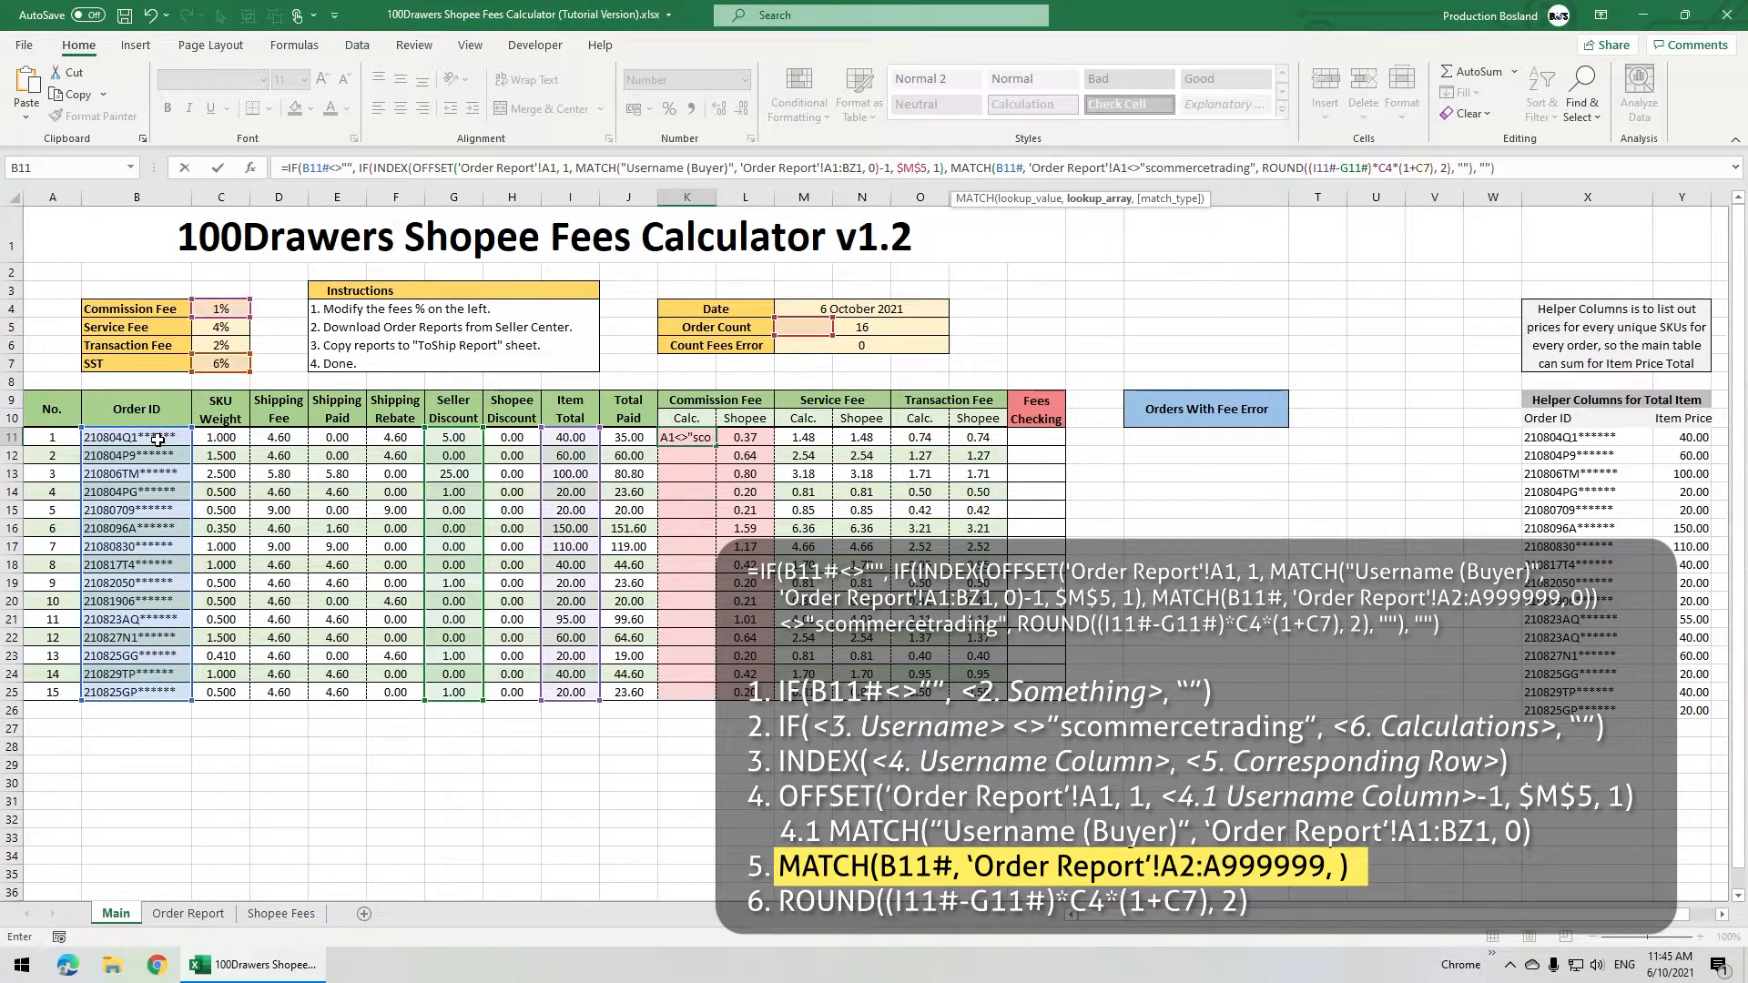
type("0))")
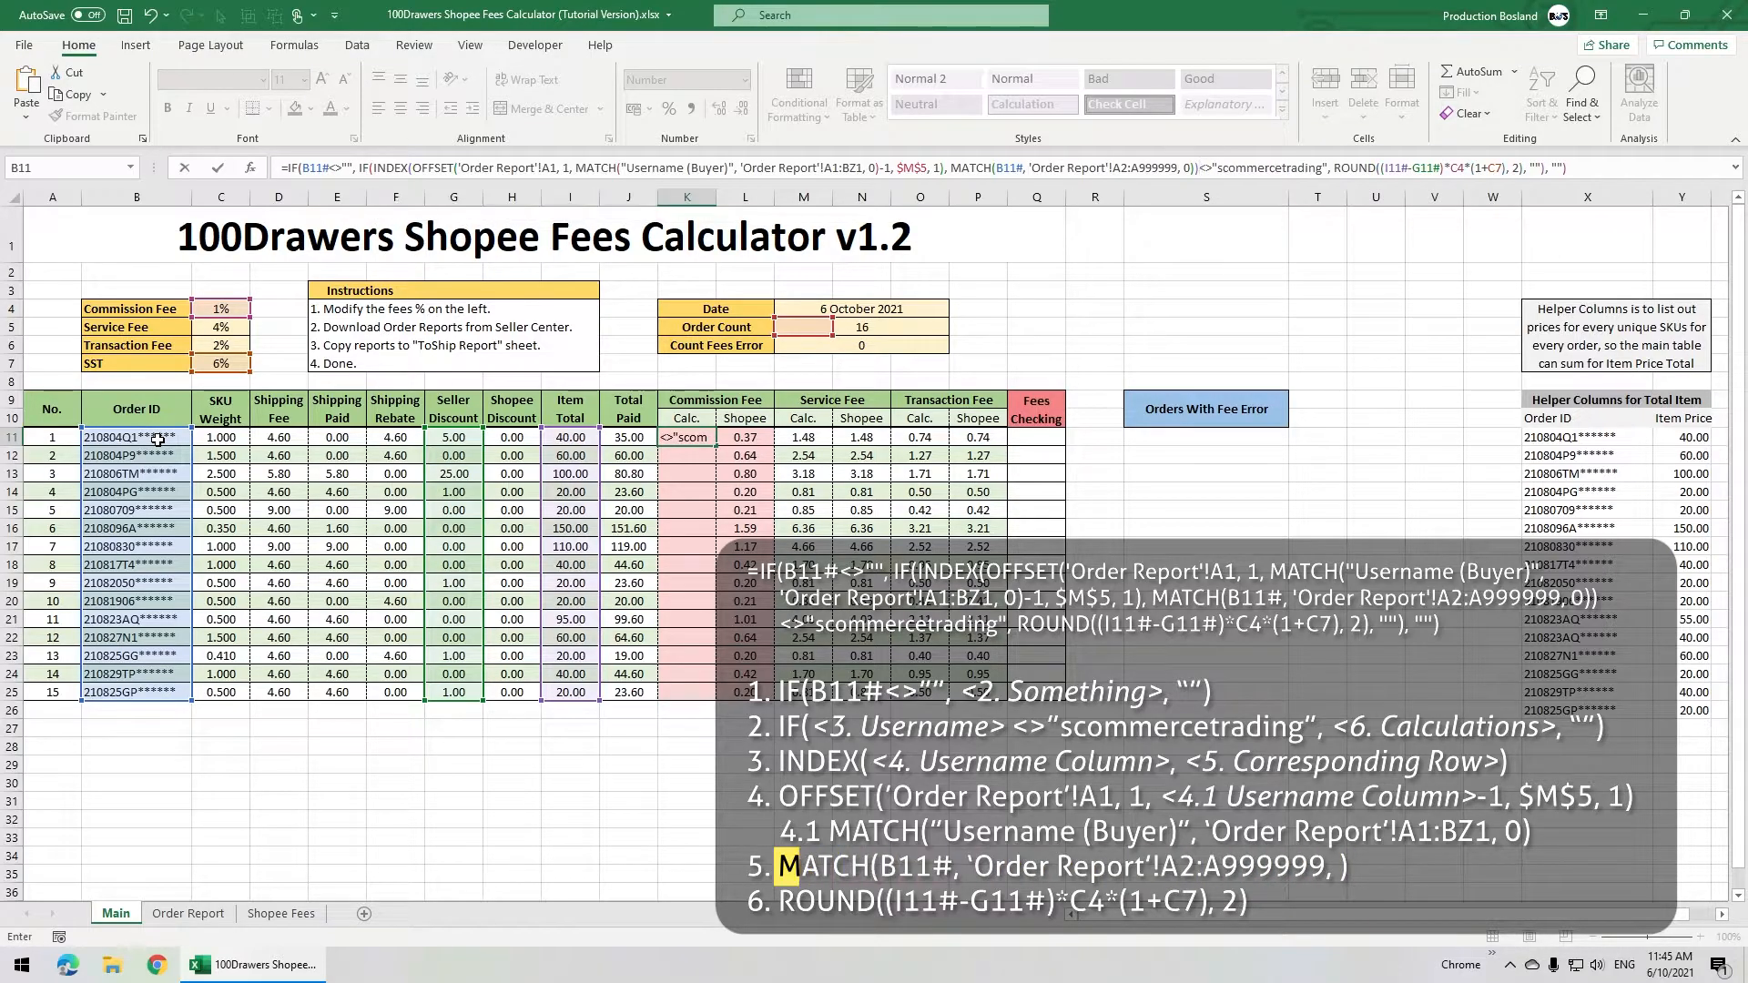
key("Return")
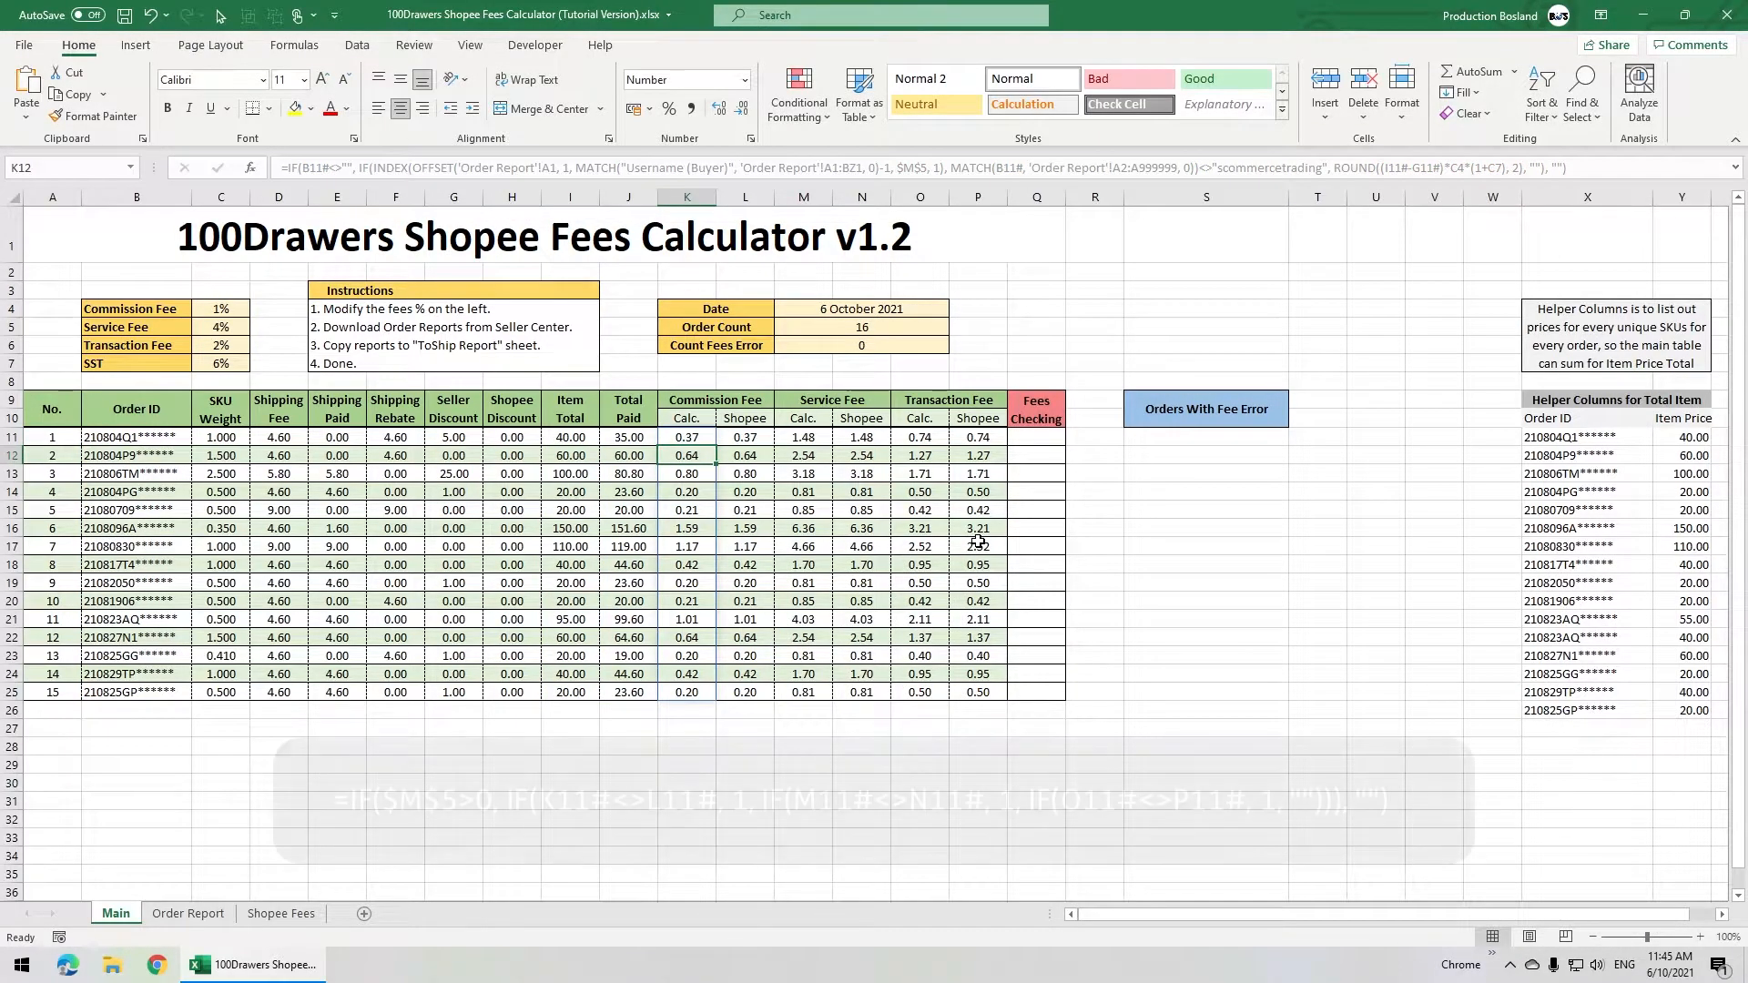
Begin the Fees Checking formula in Q11 with =IF($M$5>0, IF(K11#<>L11#, 1, and open a further nested IF.
left_click(1032, 439)
type("=IF($M$5>0, IF")
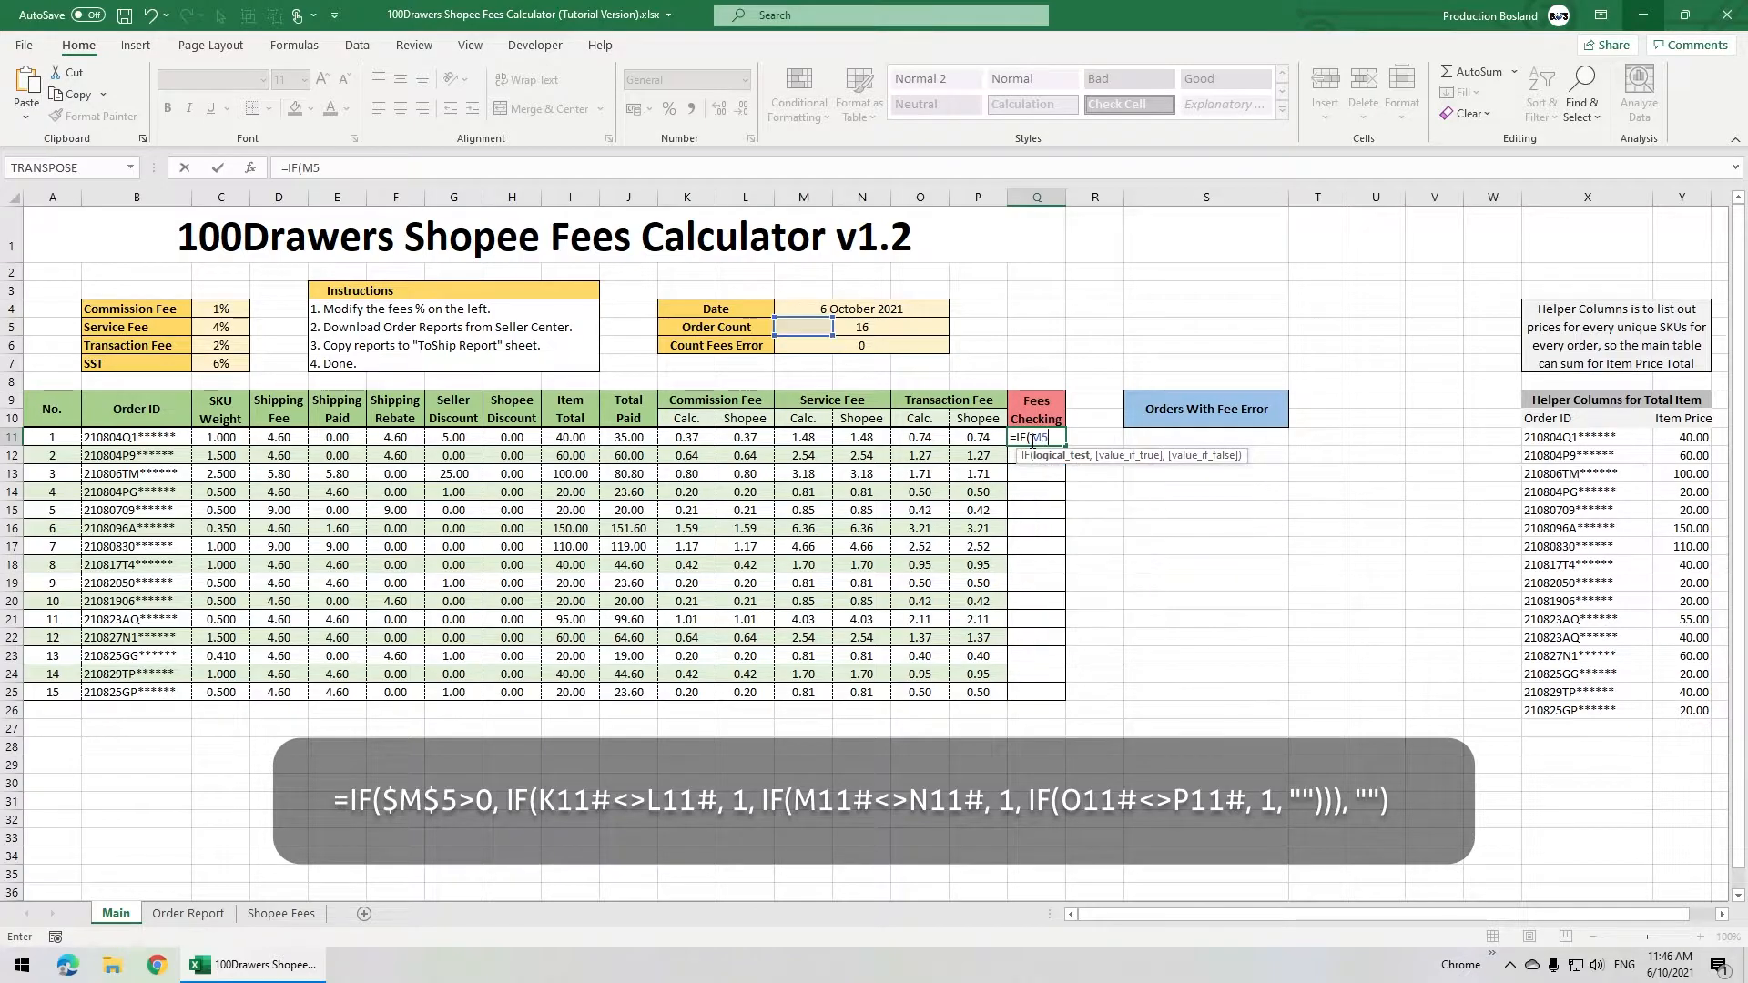
type("(")
left_click(687, 437)
type("<>")
left_click(745, 437)
type(", 1, IF(")
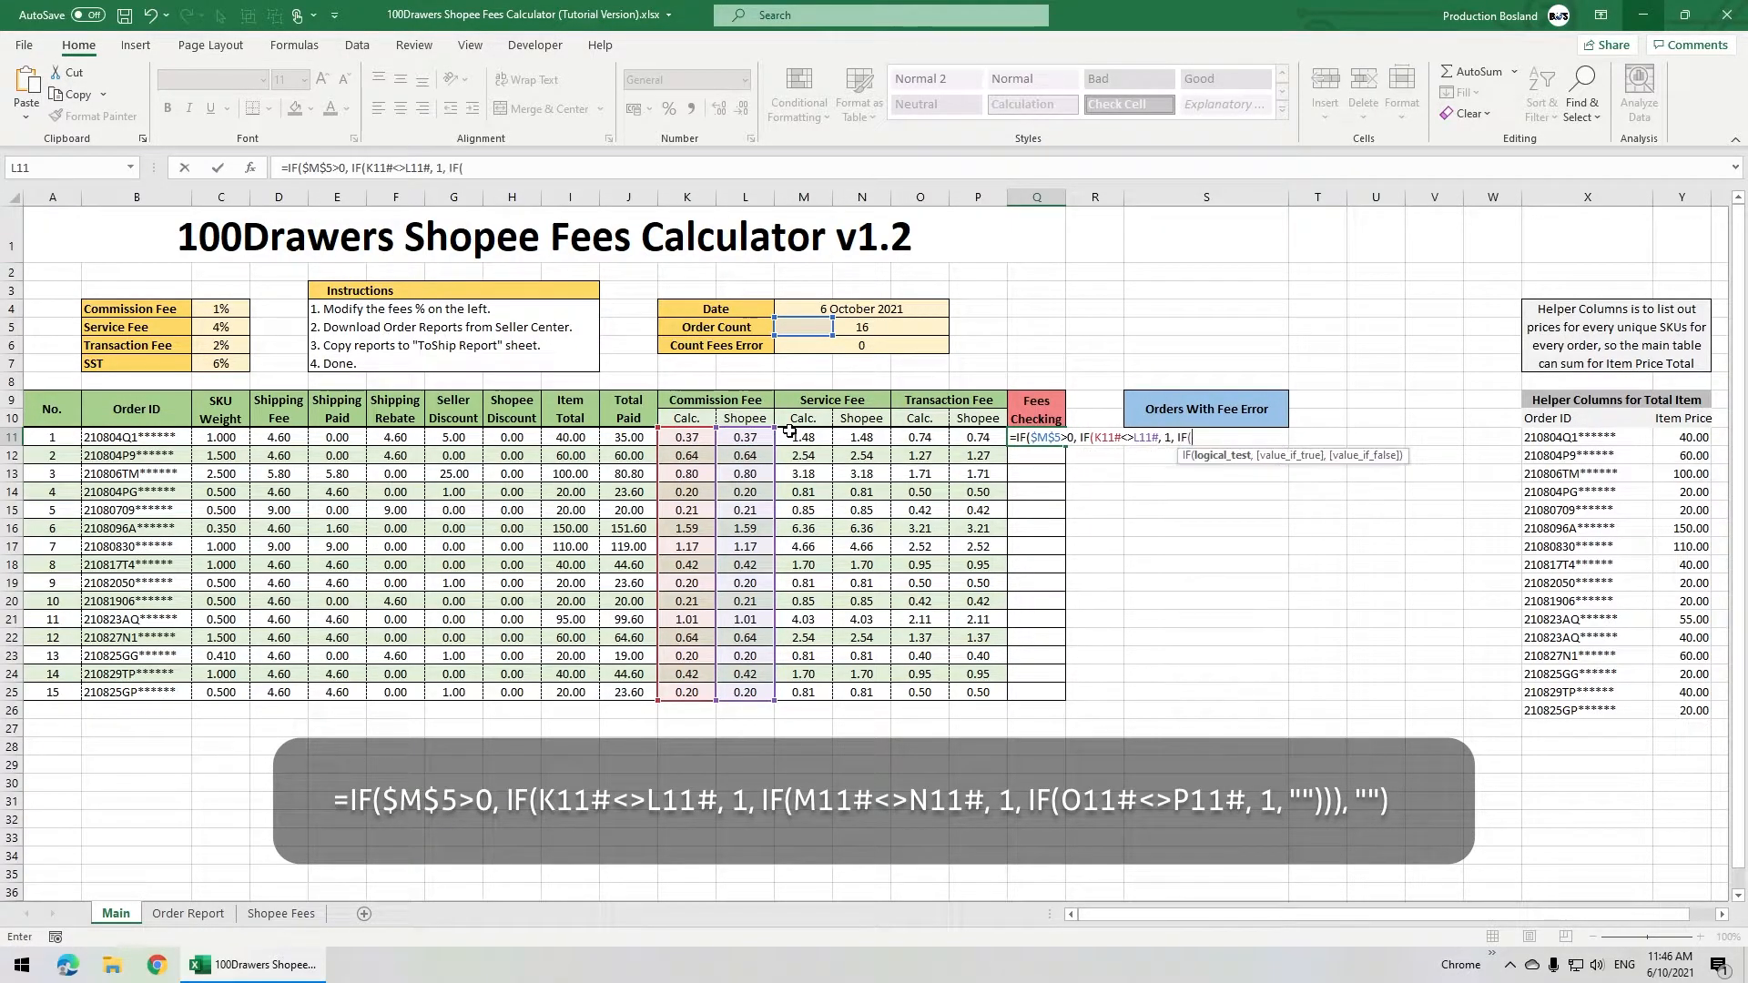
Complete the Q11 formula with M11#<>N11#, 1, IF(O11#<>P11#, 1, ""))), "") and enter it.
left_click(801, 437)
type("<>")
left_click(865, 437)
type(", 1, IF(")
left_click(920, 437)
type("<>")
left_click(973, 437)
type(", 1, \"\"))), \"\")")
key("Return")
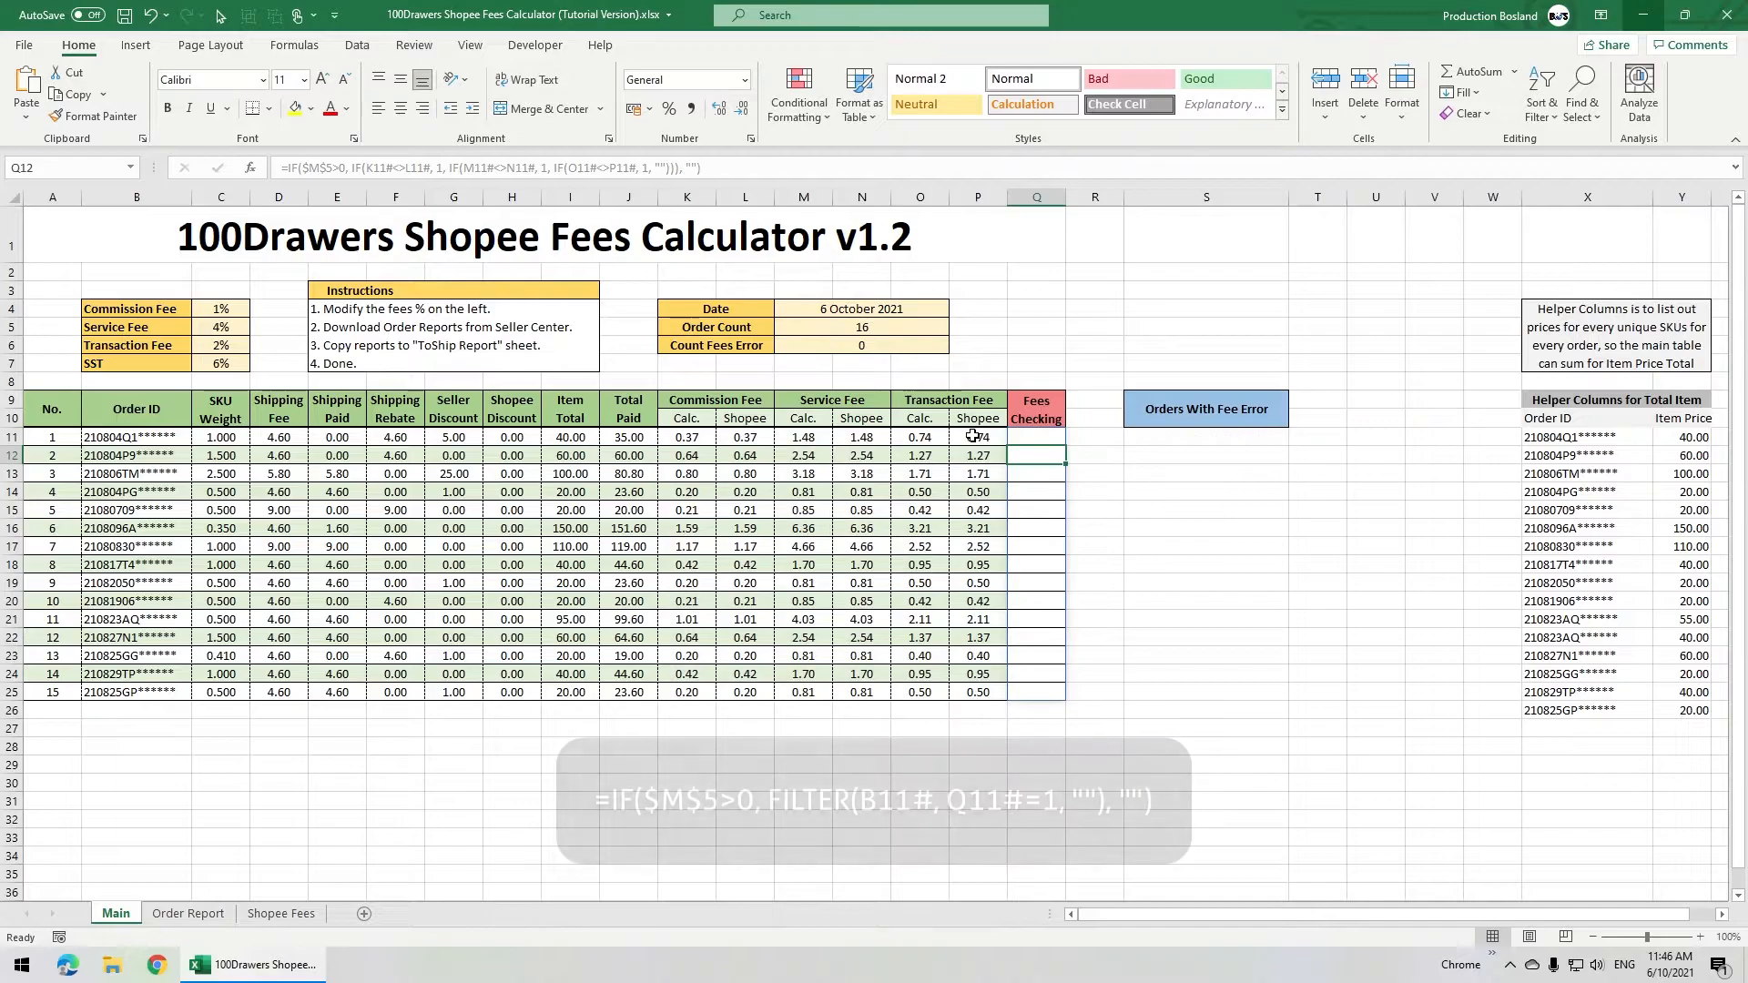
Enter =IF($M$5>0, FILTER(B11#, Q11#=1, ""), "") in S11 under Orders With Fee Error.
left_click(1201, 439)
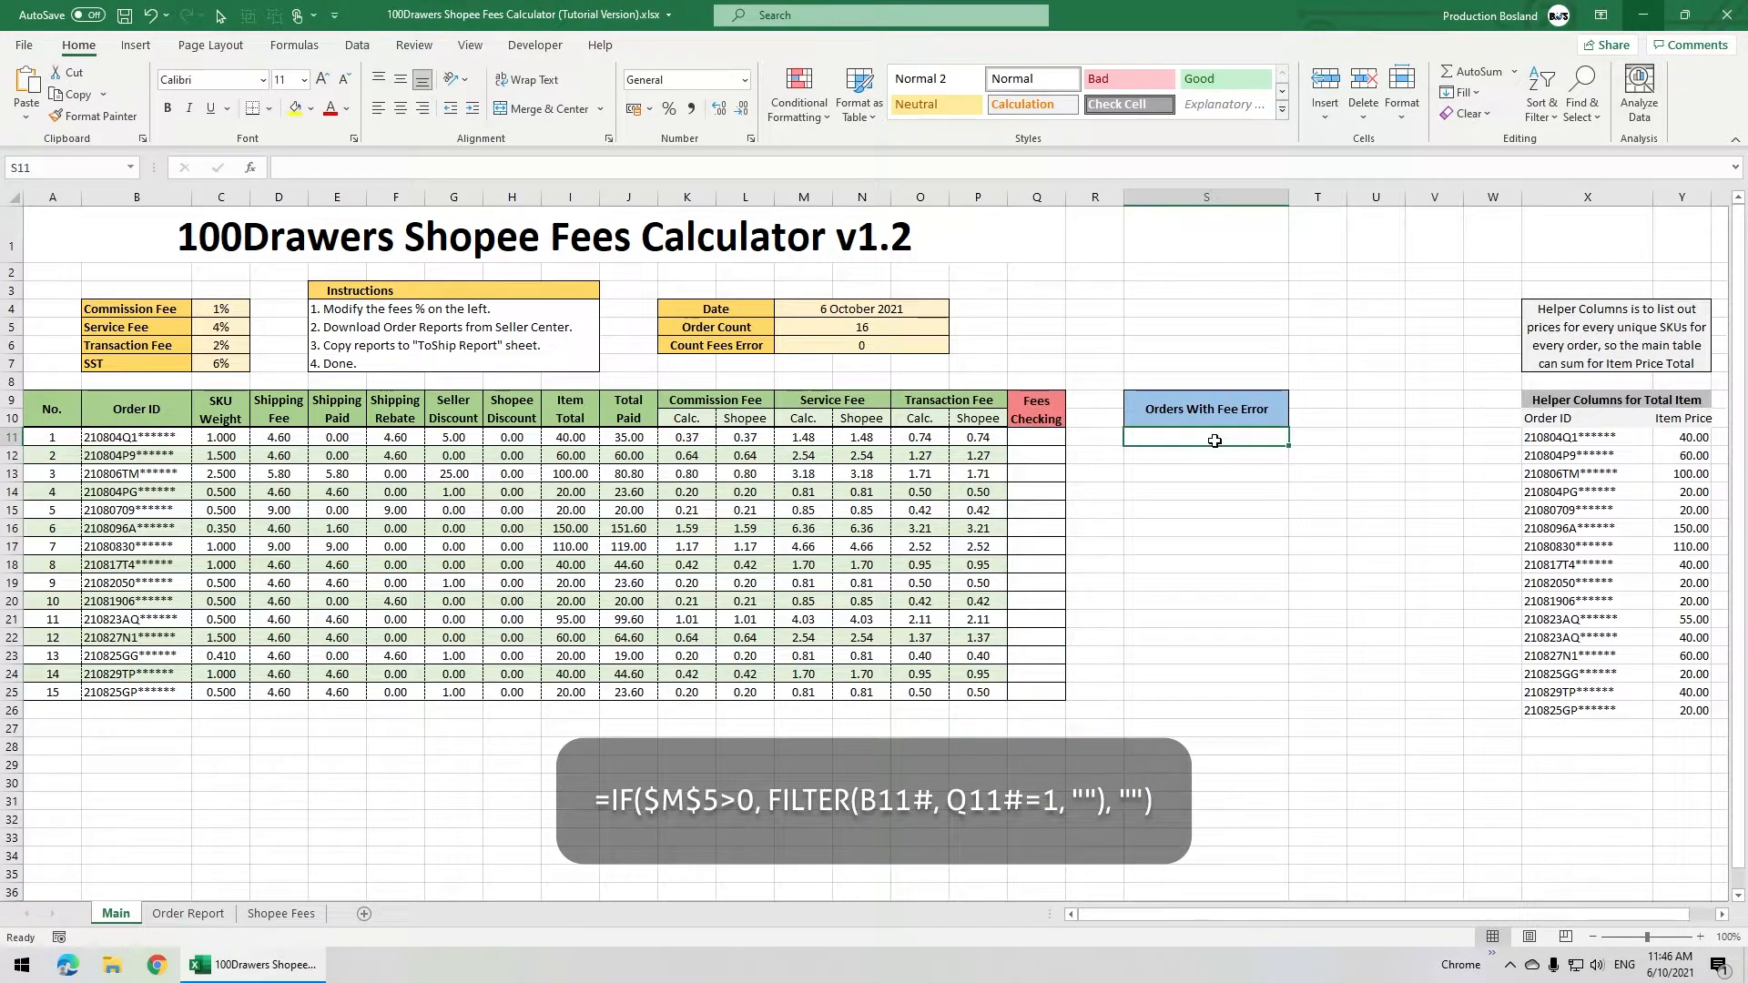
type("=IF(")
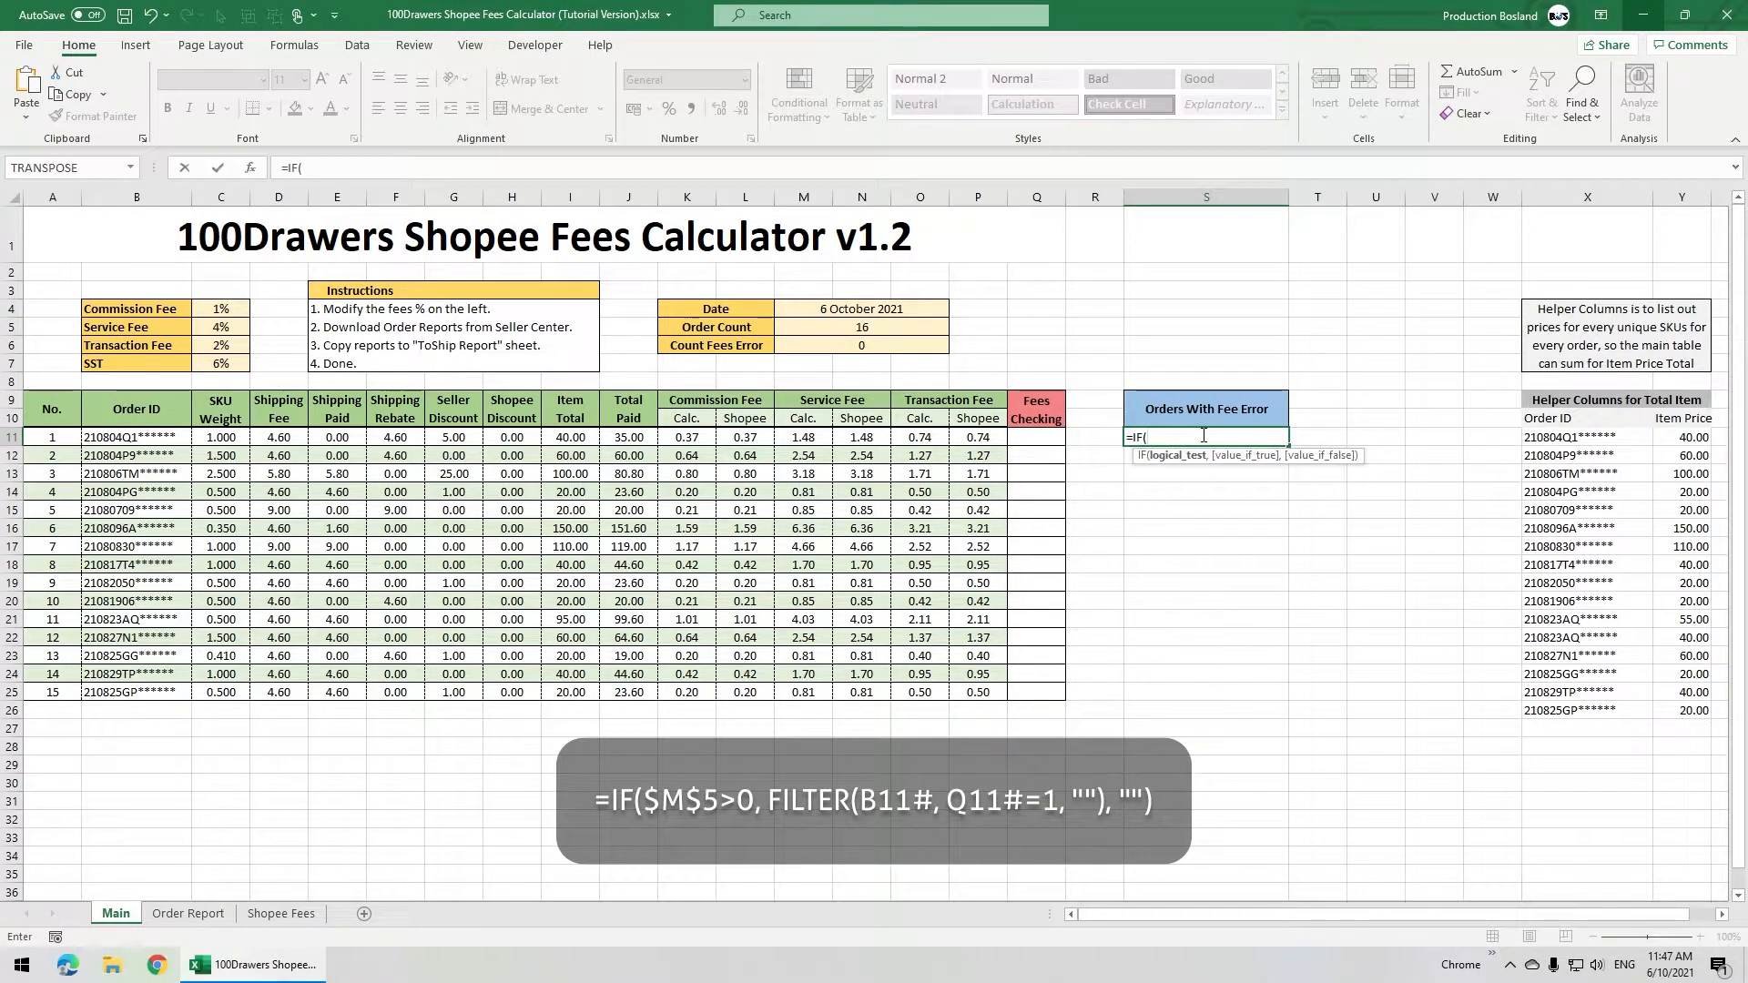
type("$M$5>0, FILTER(")
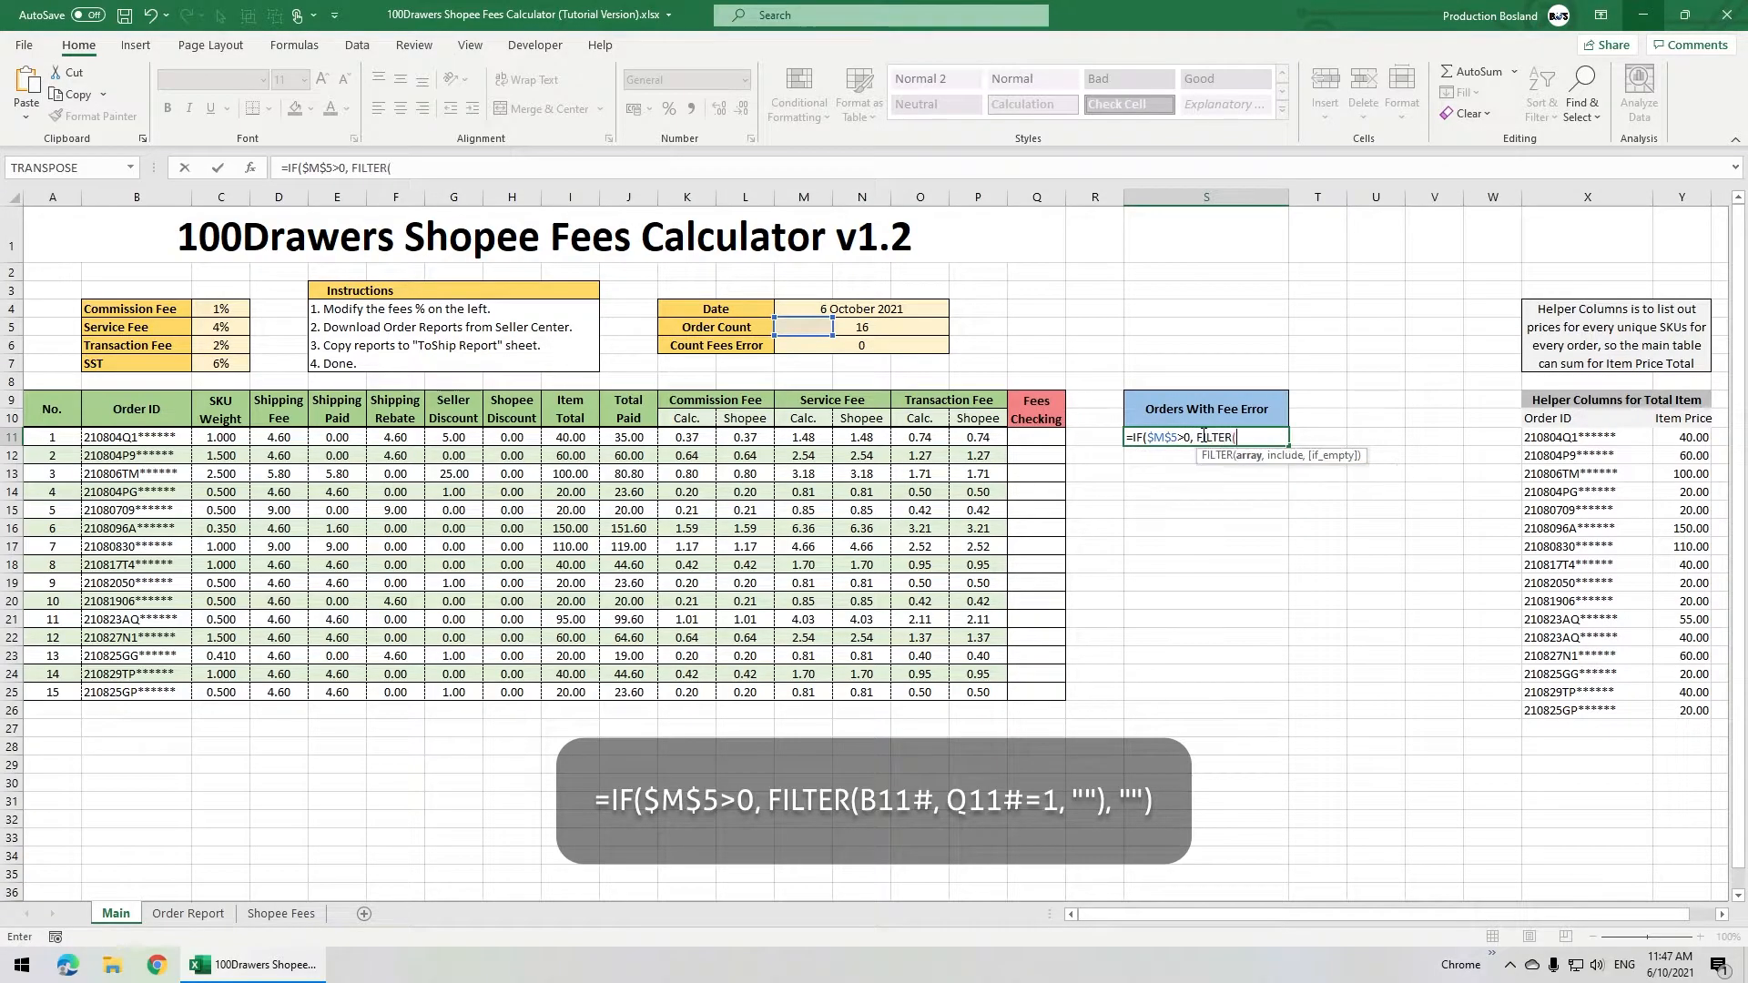
left_click(189, 440)
type("#,")
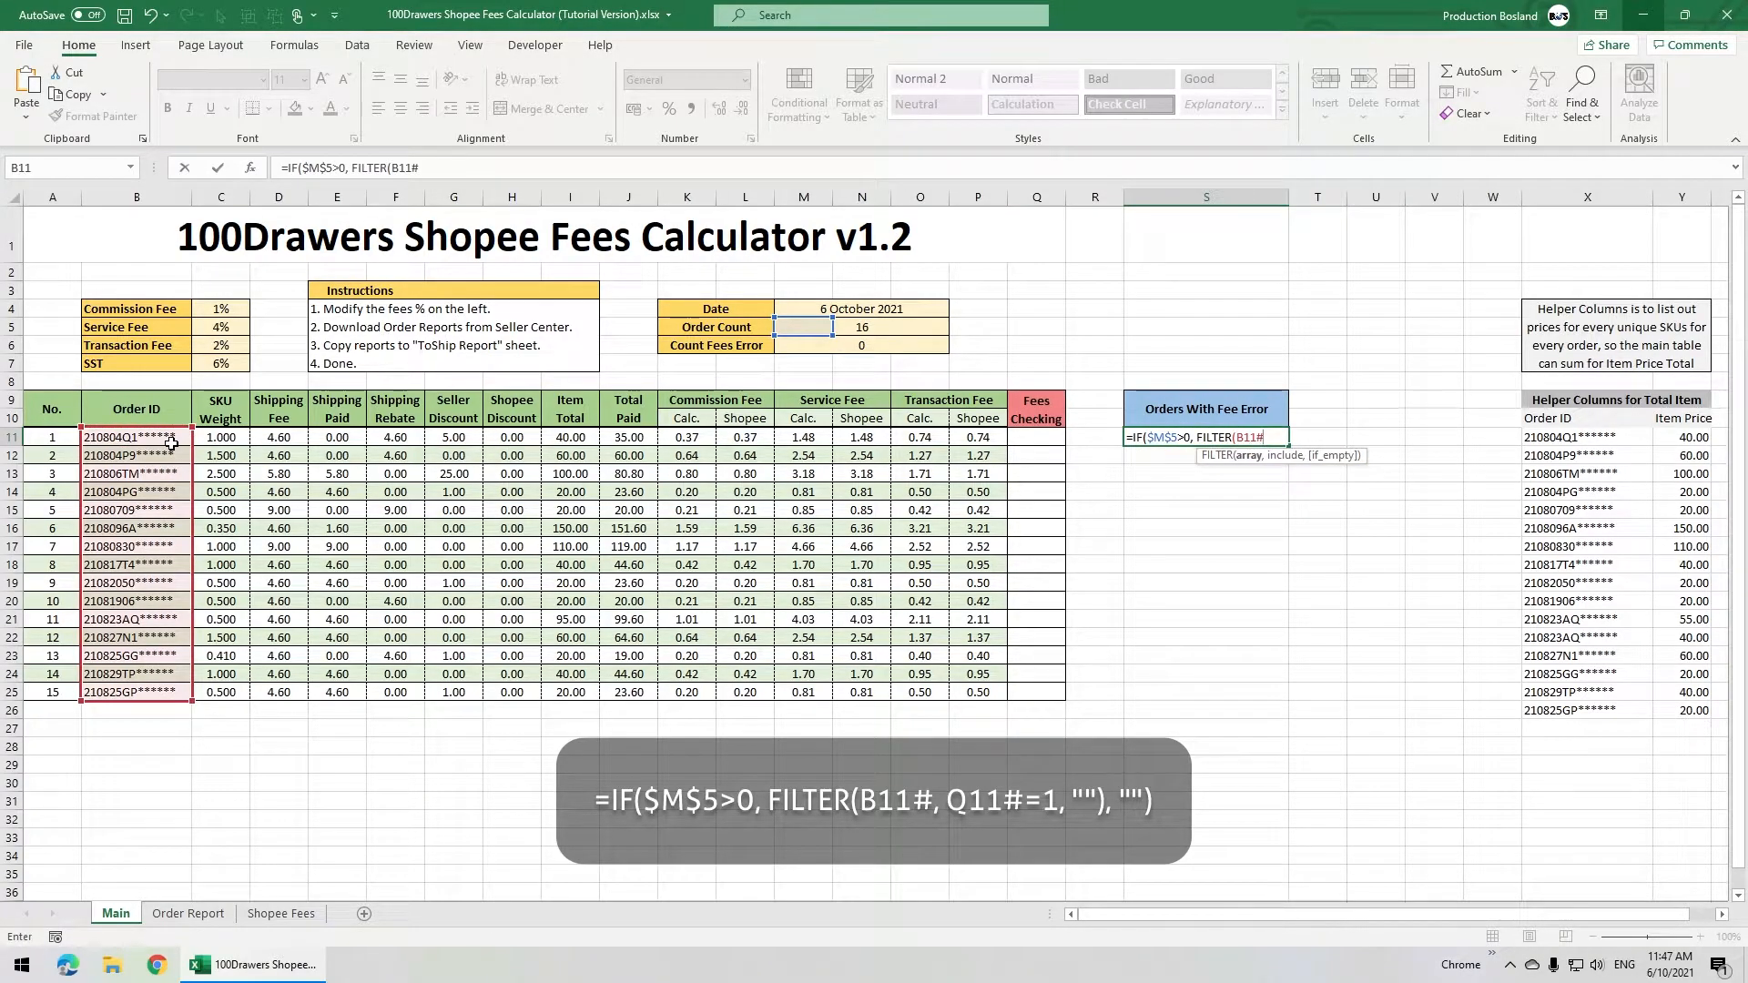
left_click(1028, 439)
type("#=1, \"\"), \"\"")
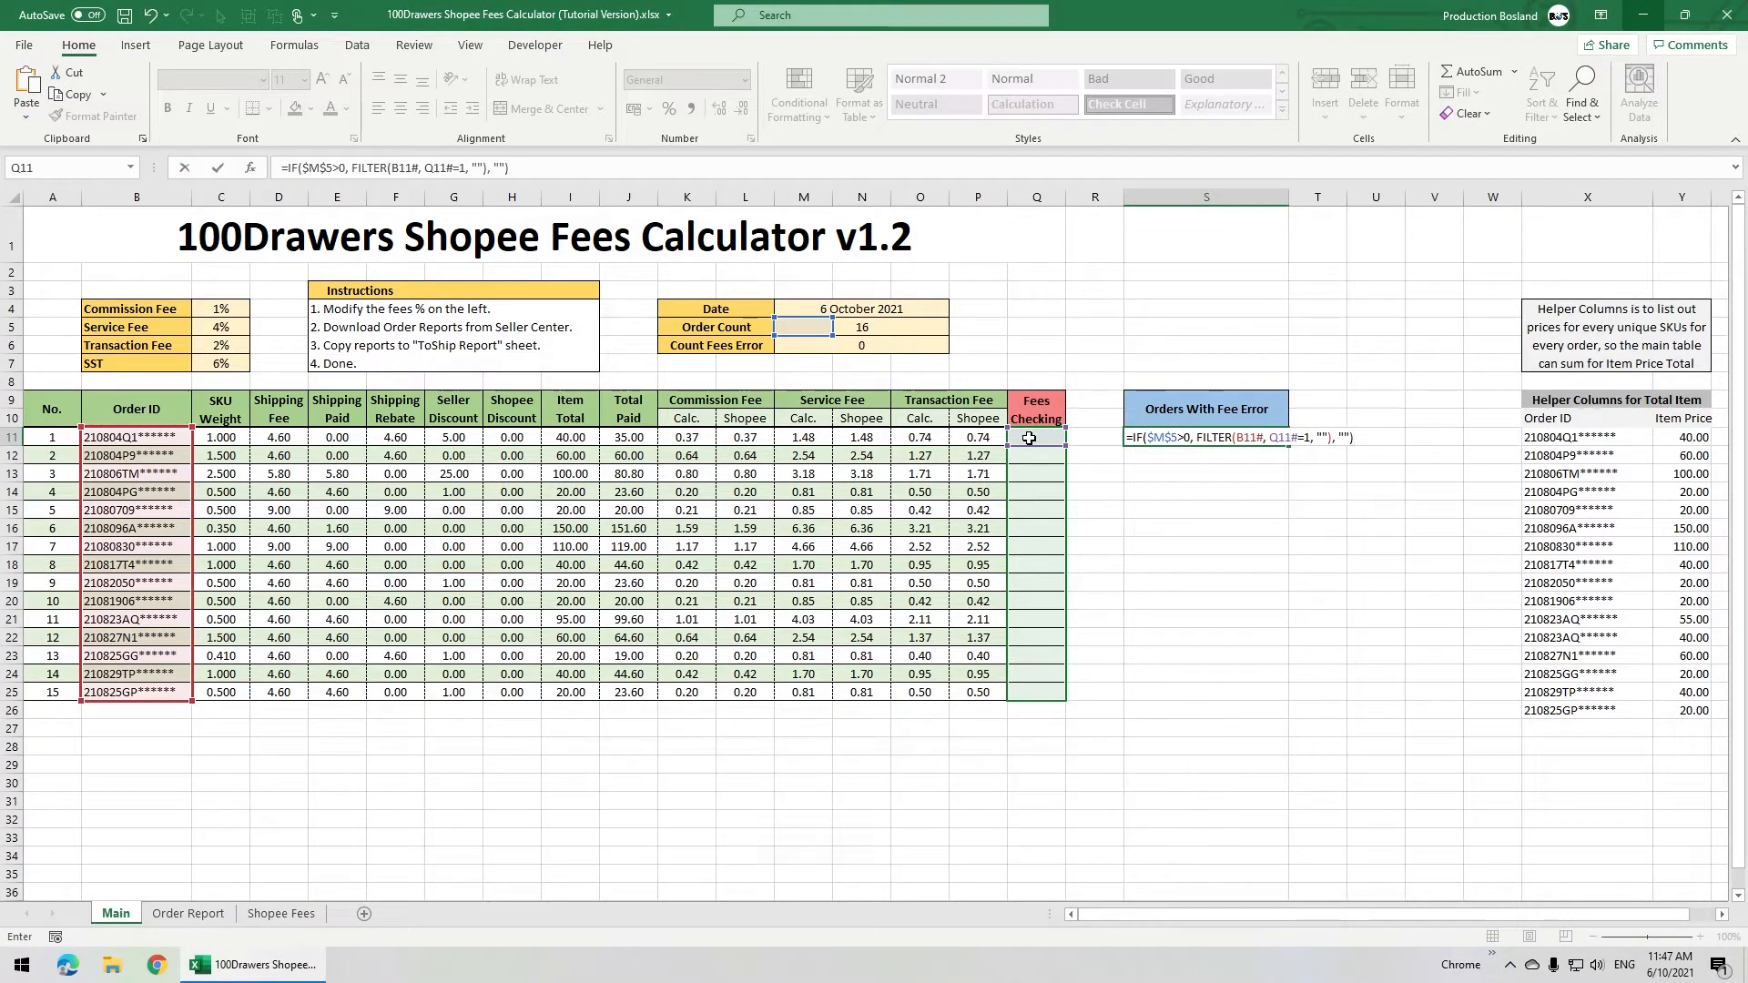
key("Return")
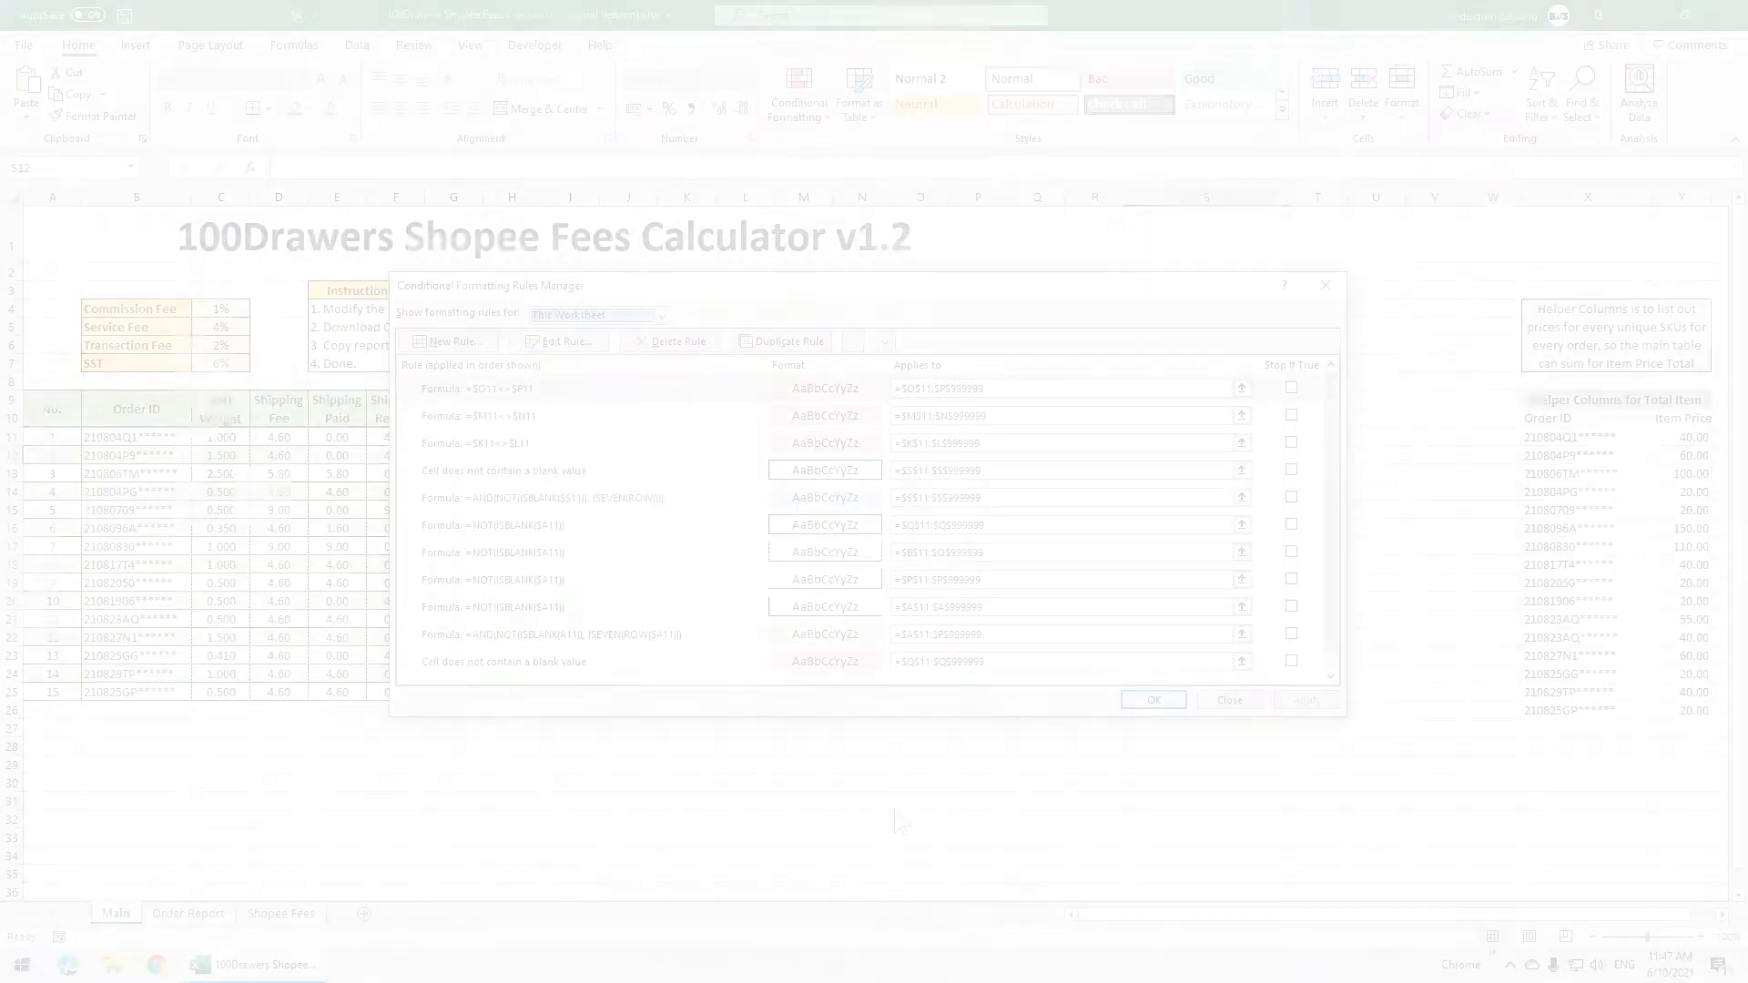
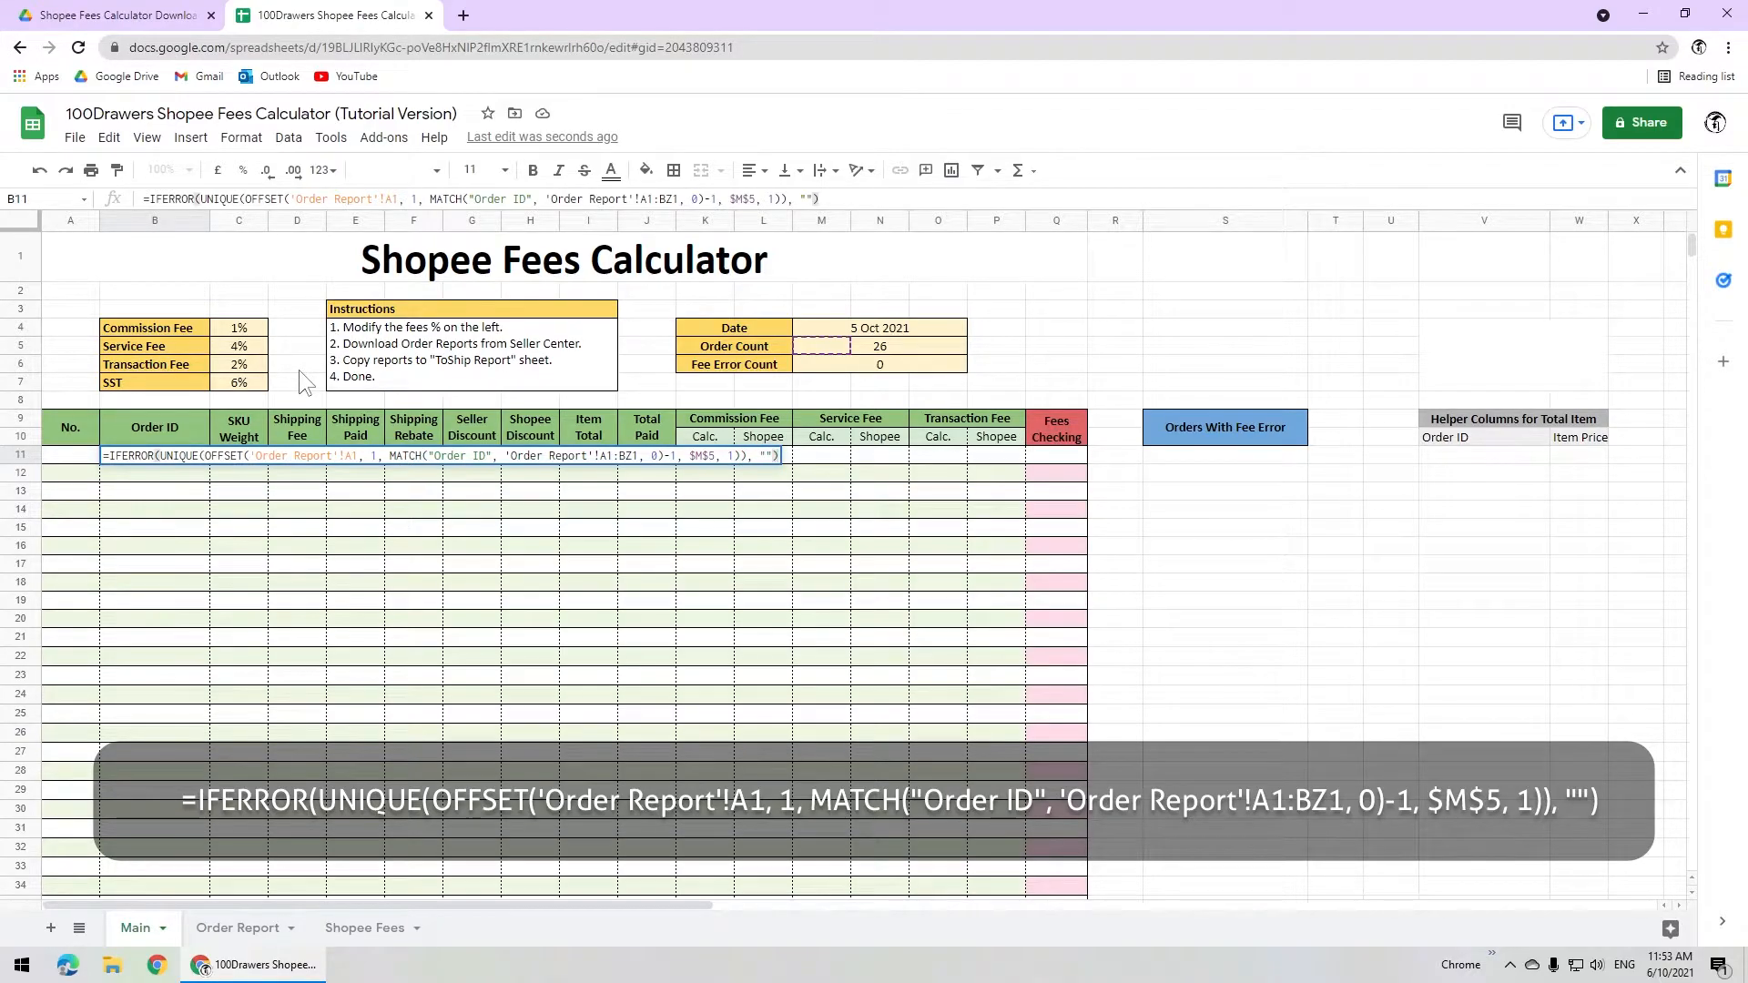
In the Google Sheets version, enter the B11 Order ID formula and replace its MATCH column offset, including the -1, with 0.
key("Return")
left_click(194, 460)
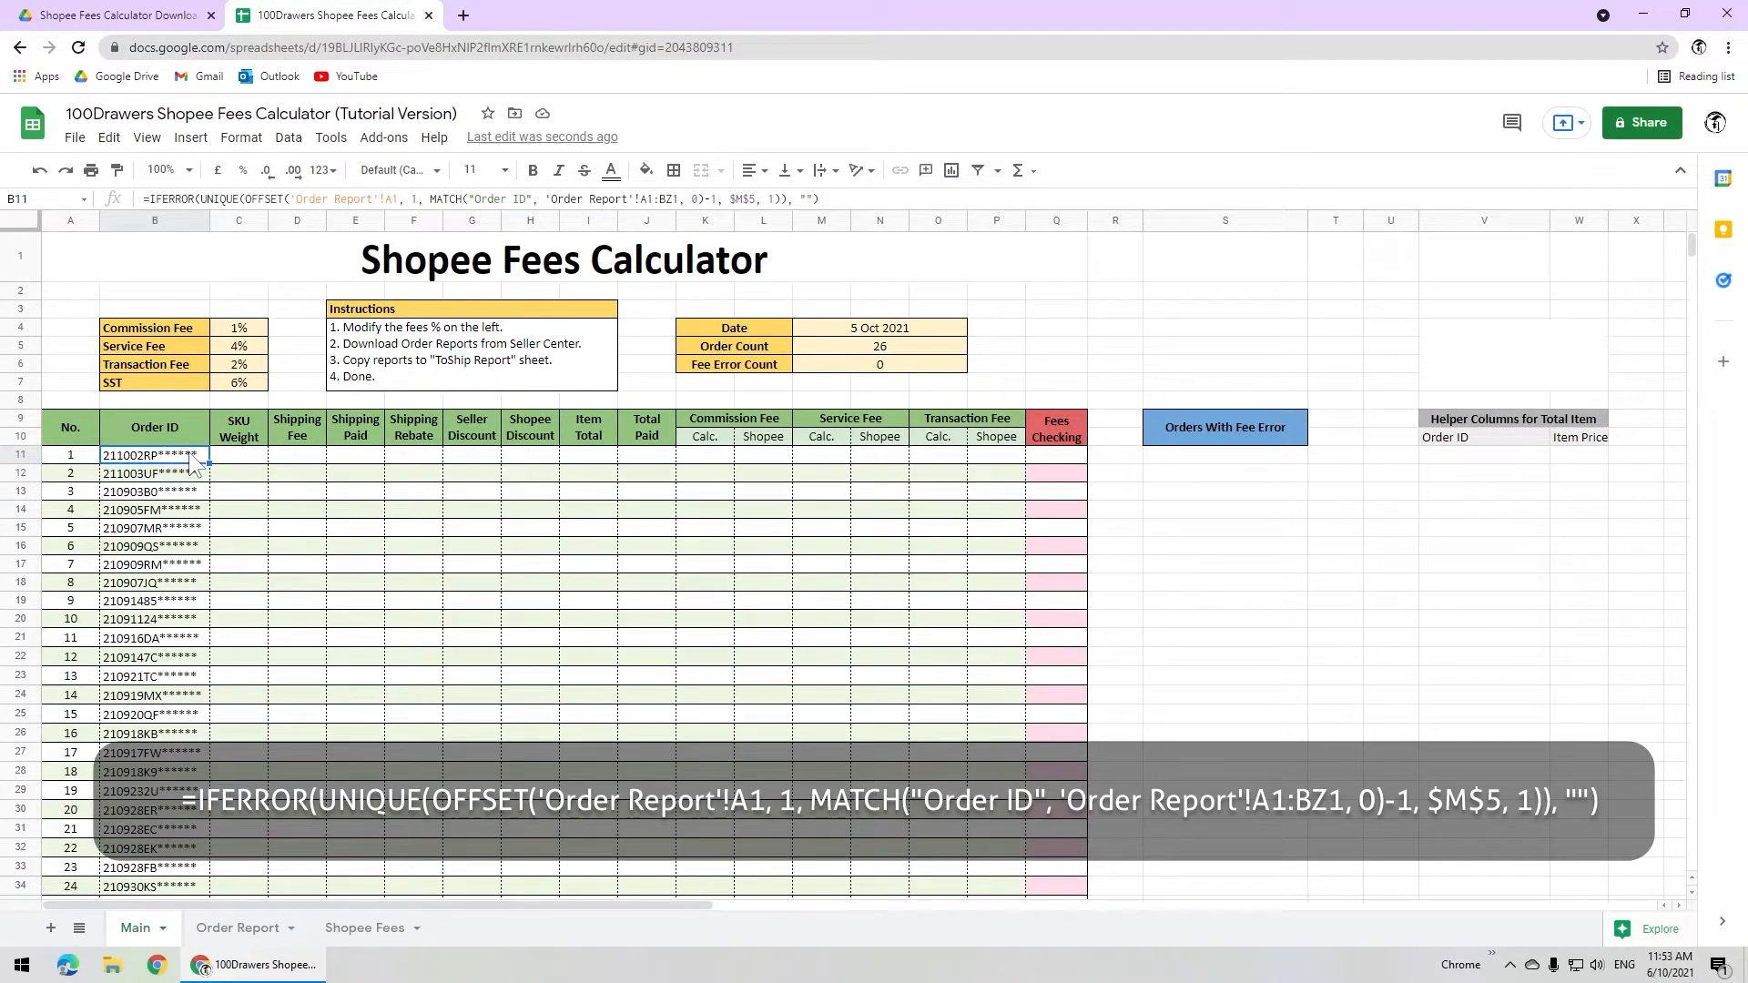
left_click_drag(430, 198, 648, 202)
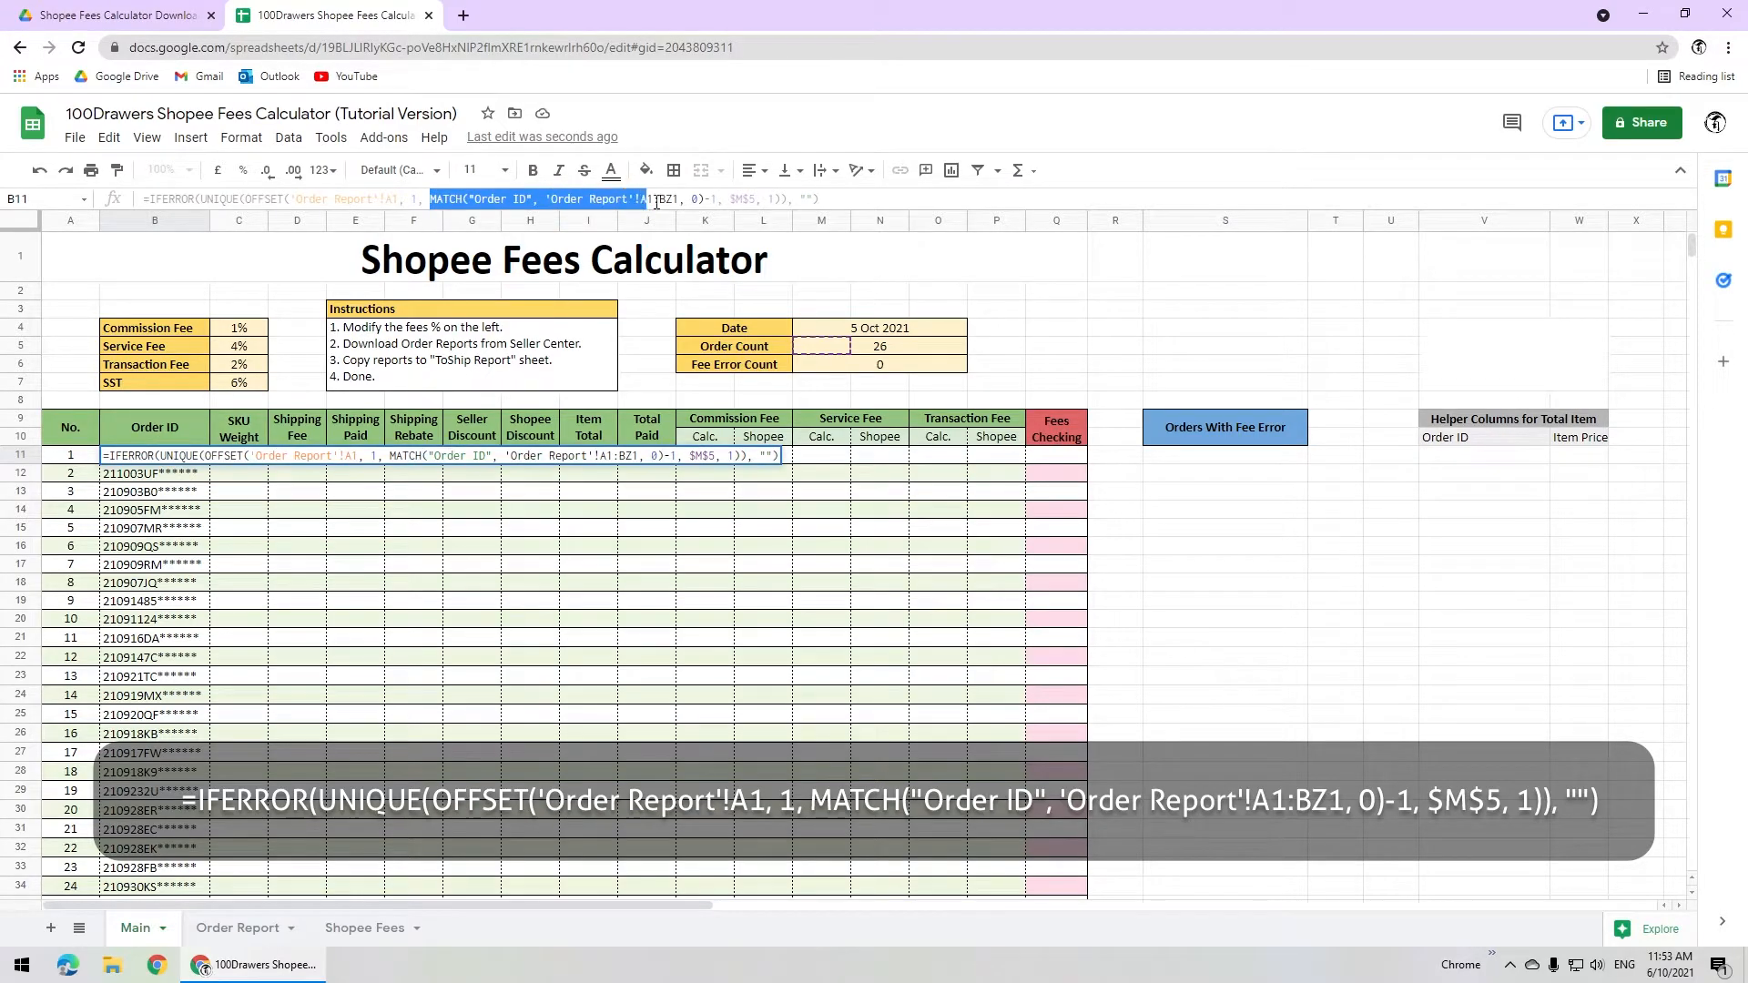
key("Return")
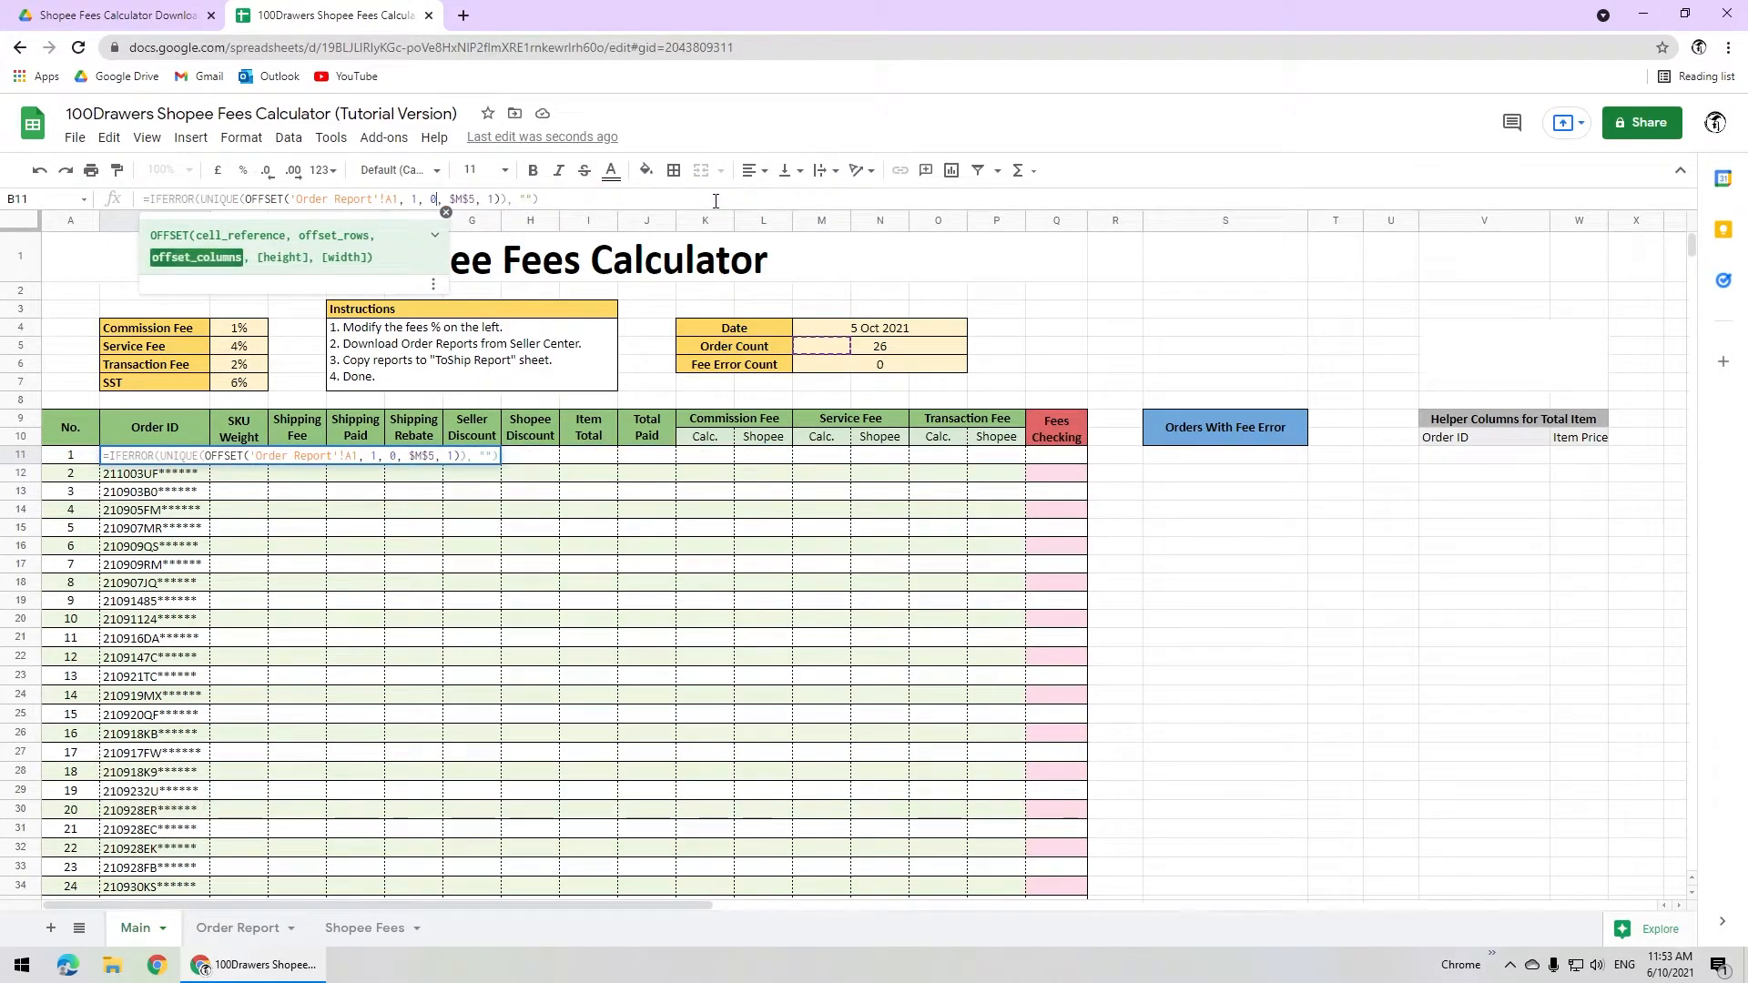
Start the SKU Weight formula in C11 as =ARRAYFORMULA(IF(B11:B999<>"", <SOMETHING>, "")).
left_click(255, 461)
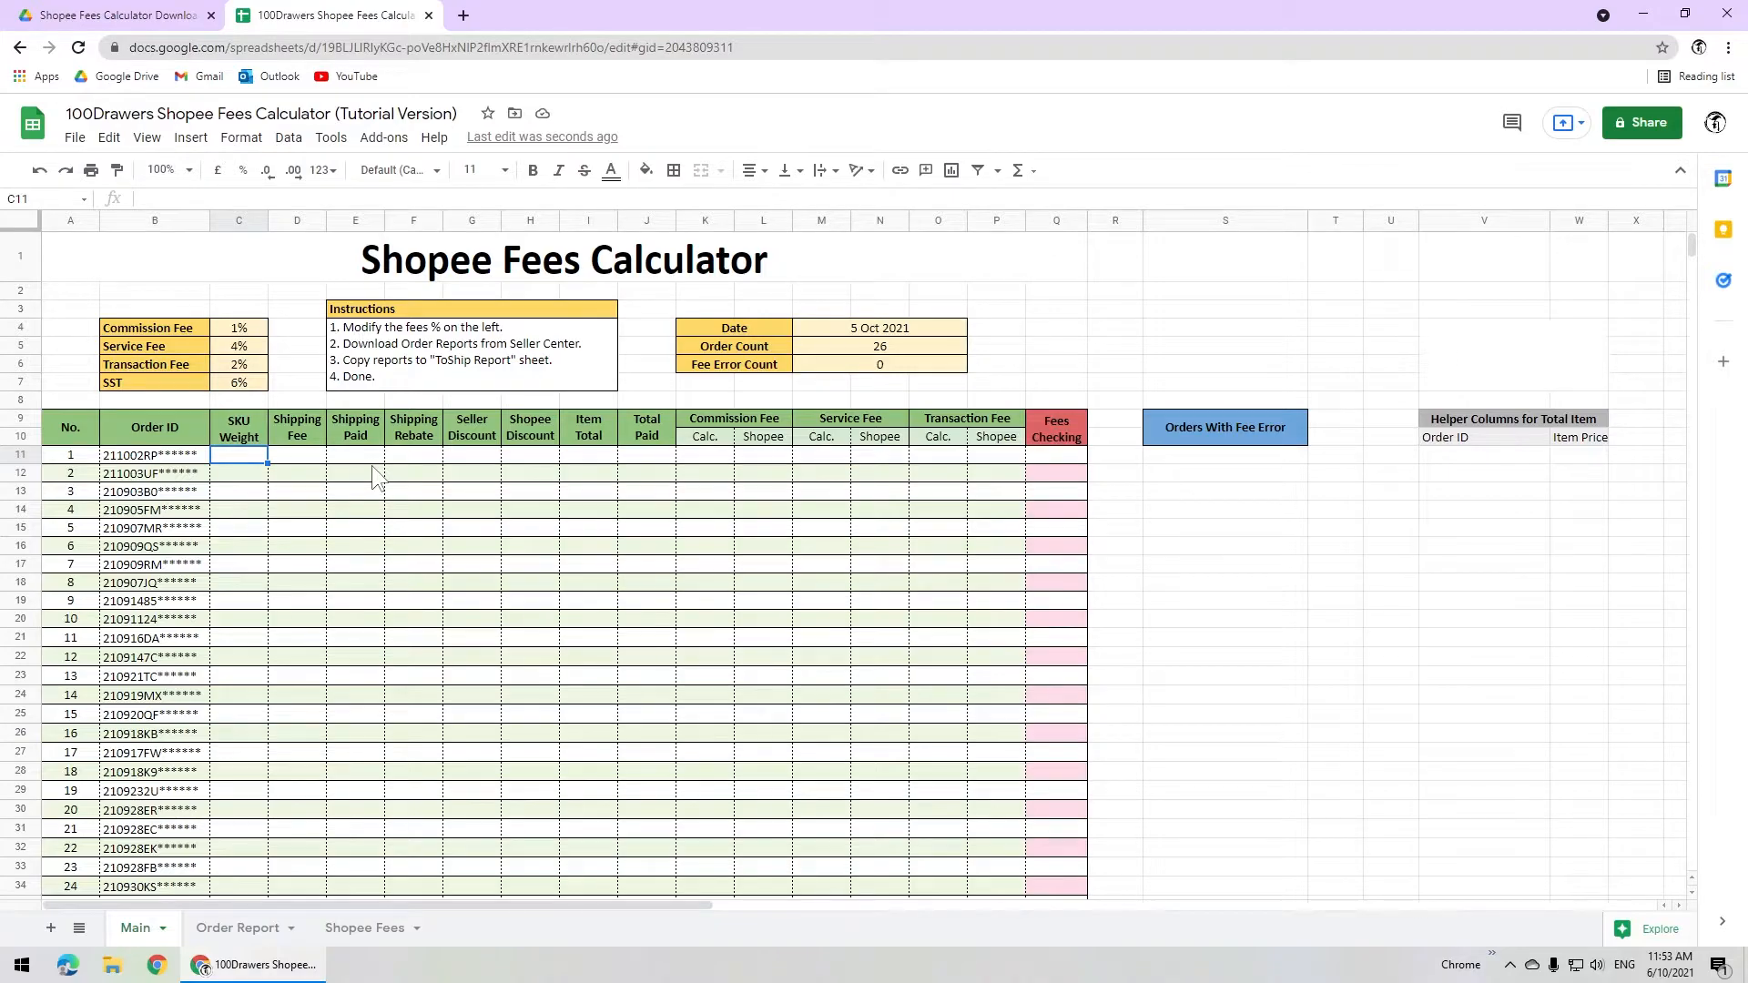
type("=ARRAYFORMULA(IF")
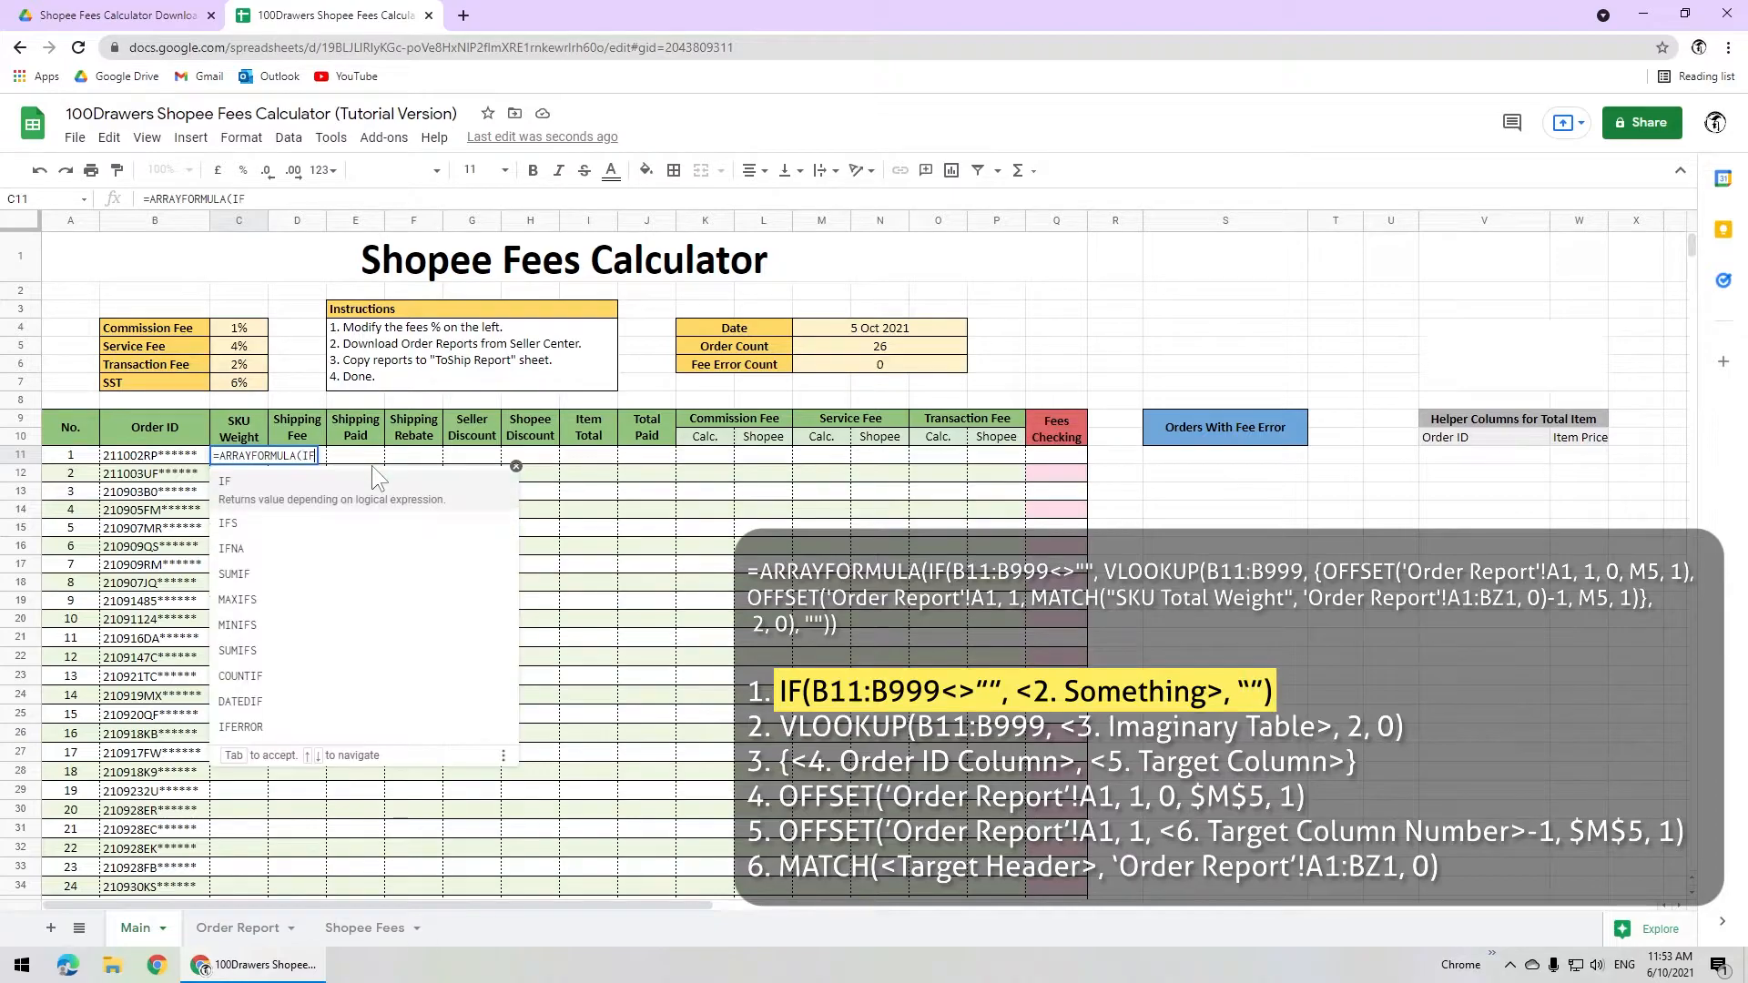
type("(B11:B999<>\"\", <SOMET")
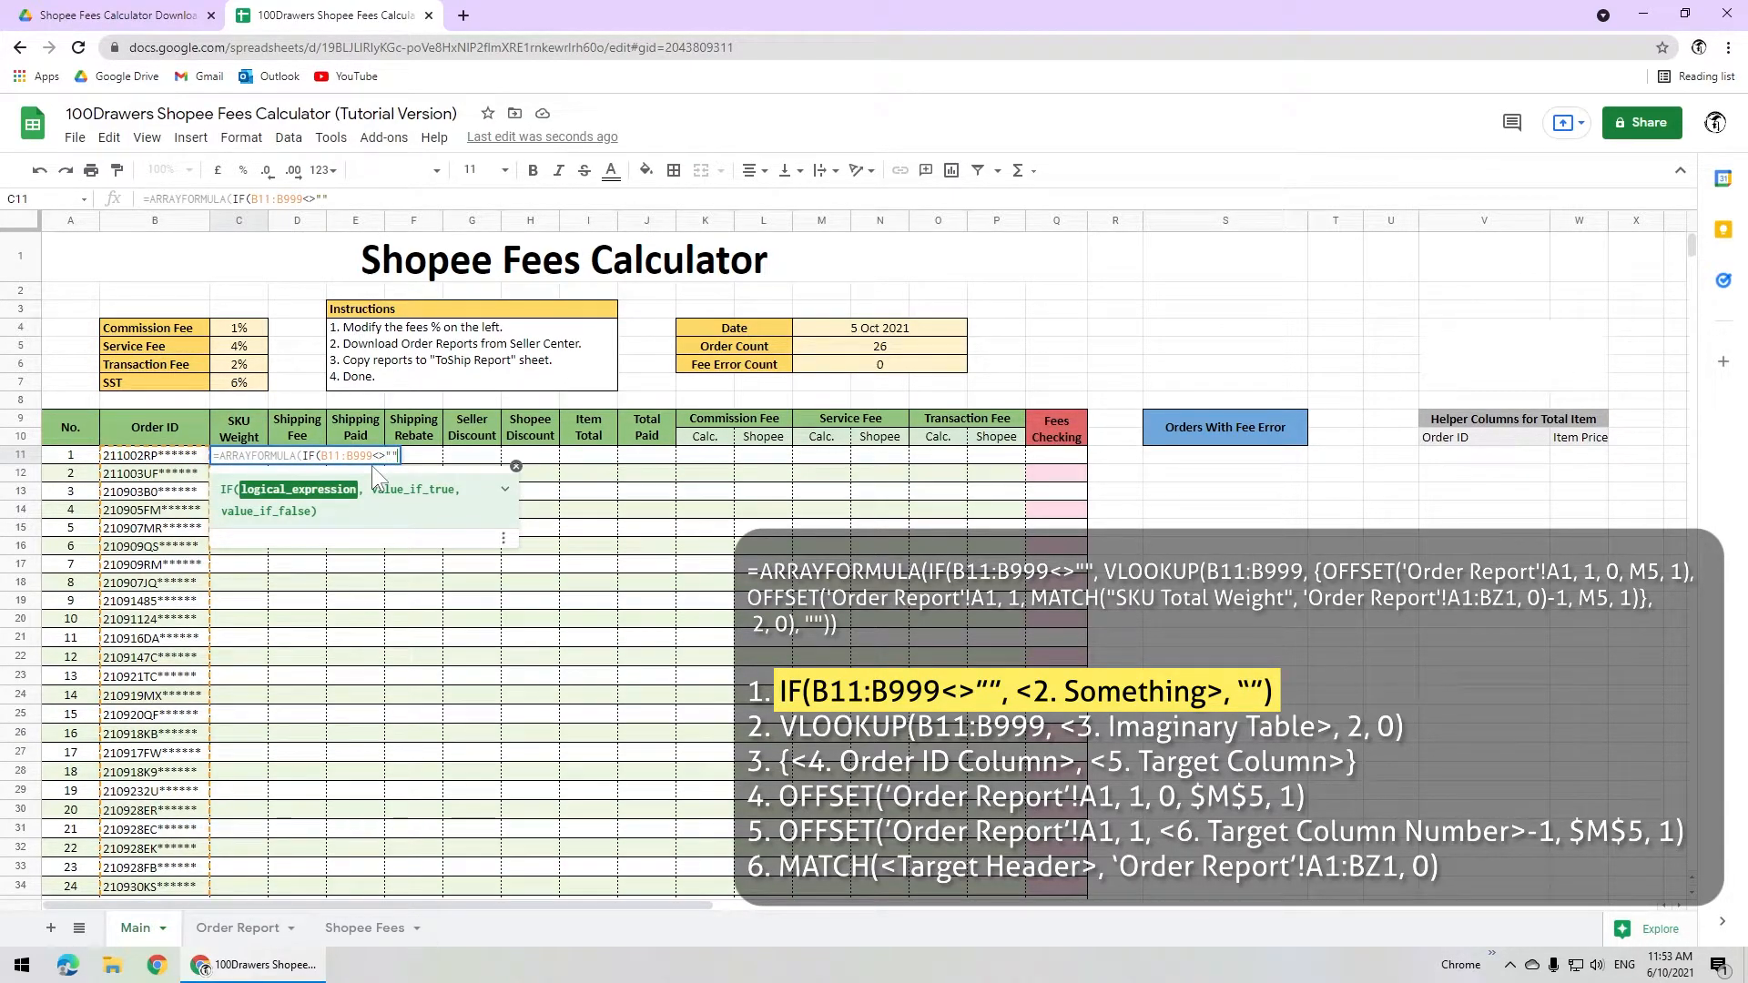
type("HING>, \"\")")
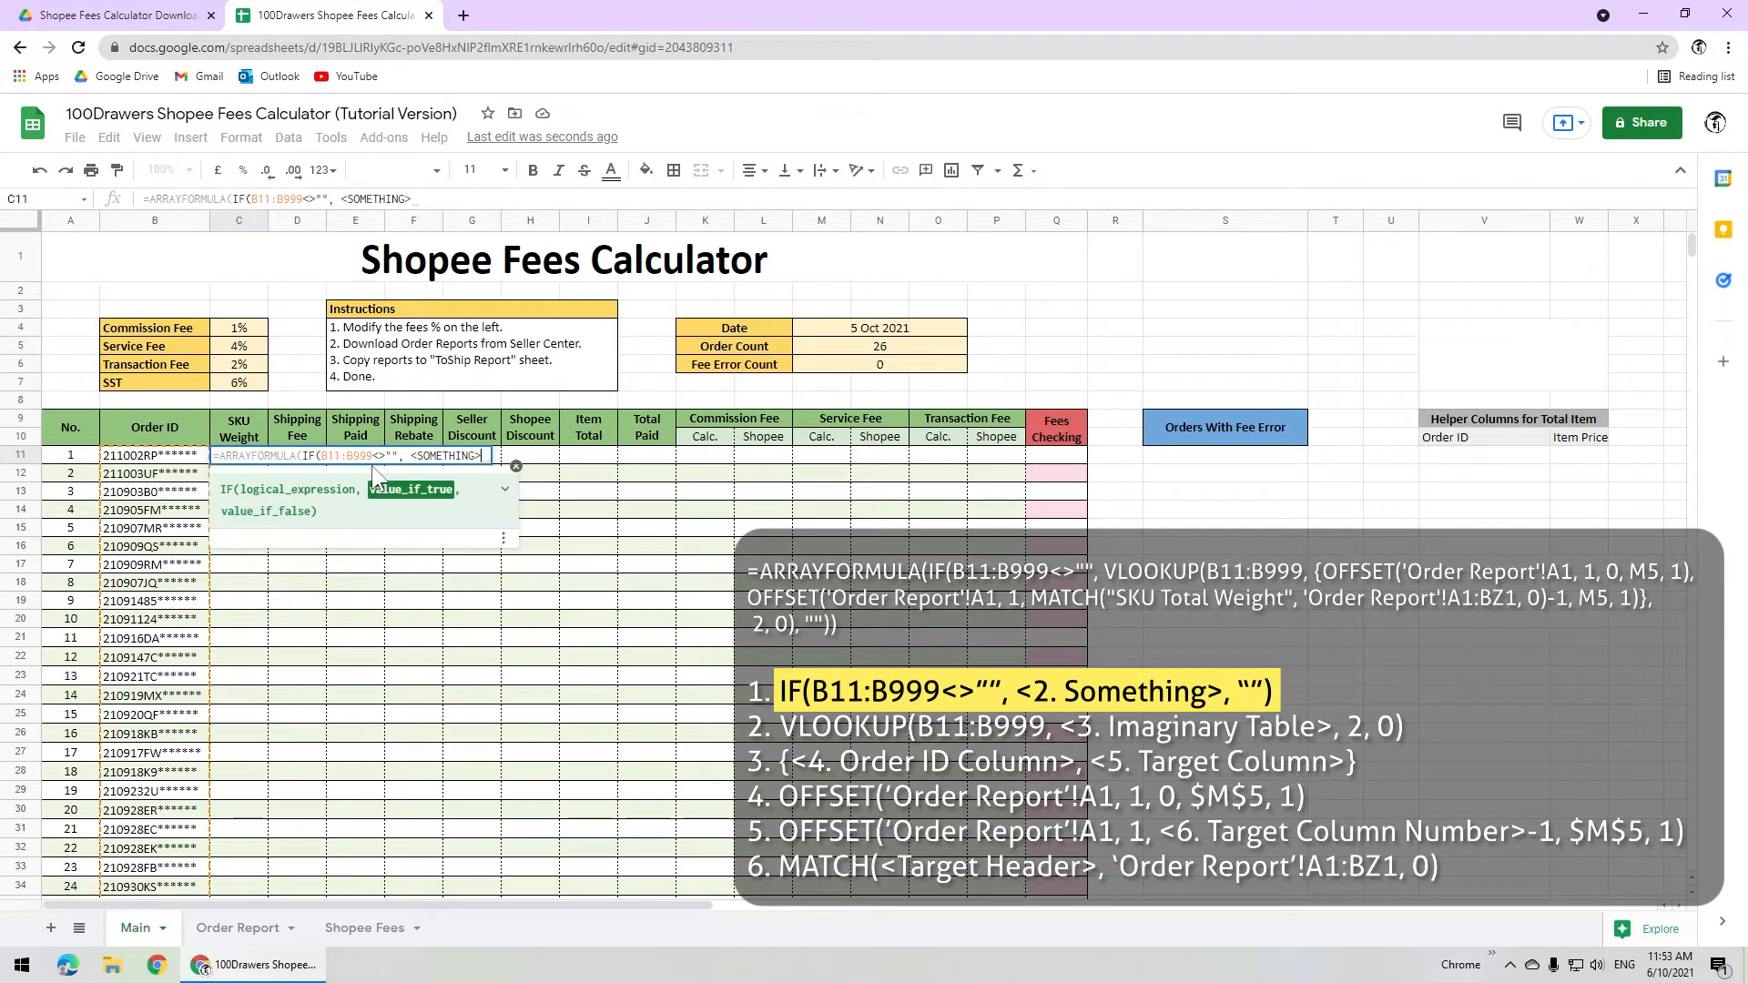
type(")")
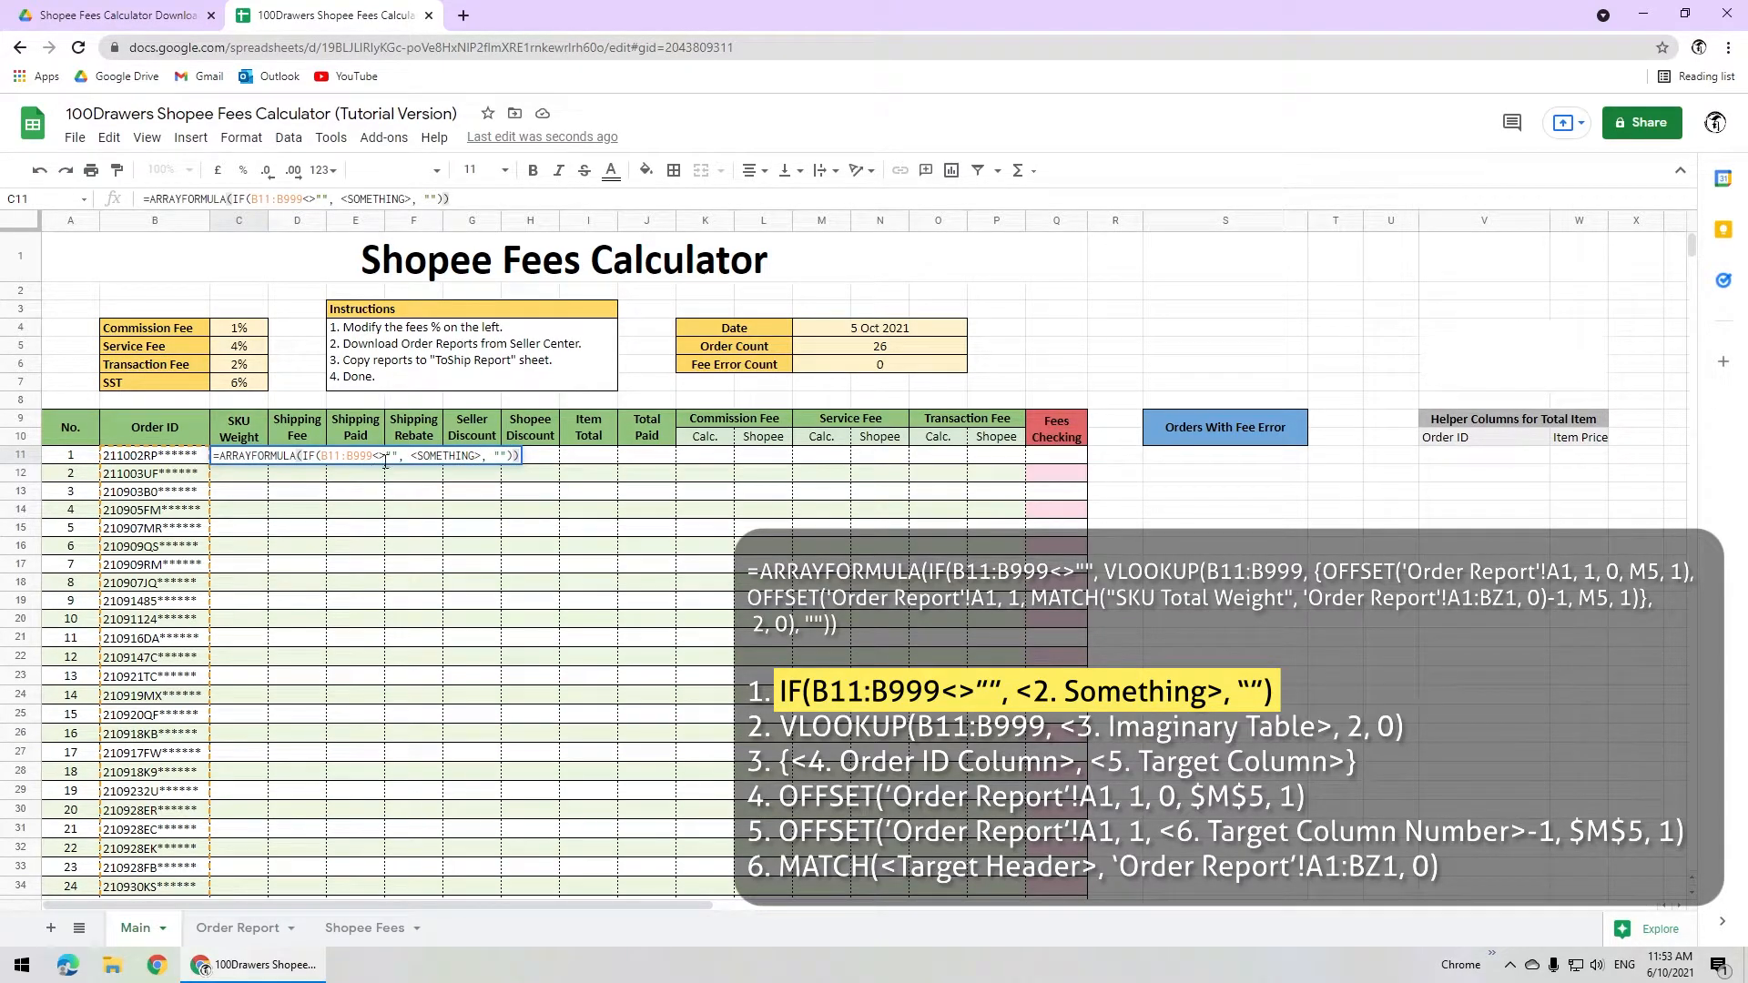
Replace the <SOMETHING> placeholder in the C11 formula with VLOOKUP(B11:B999, <Big Array Of Table>).
left_click_drag(441, 460, 481, 456)
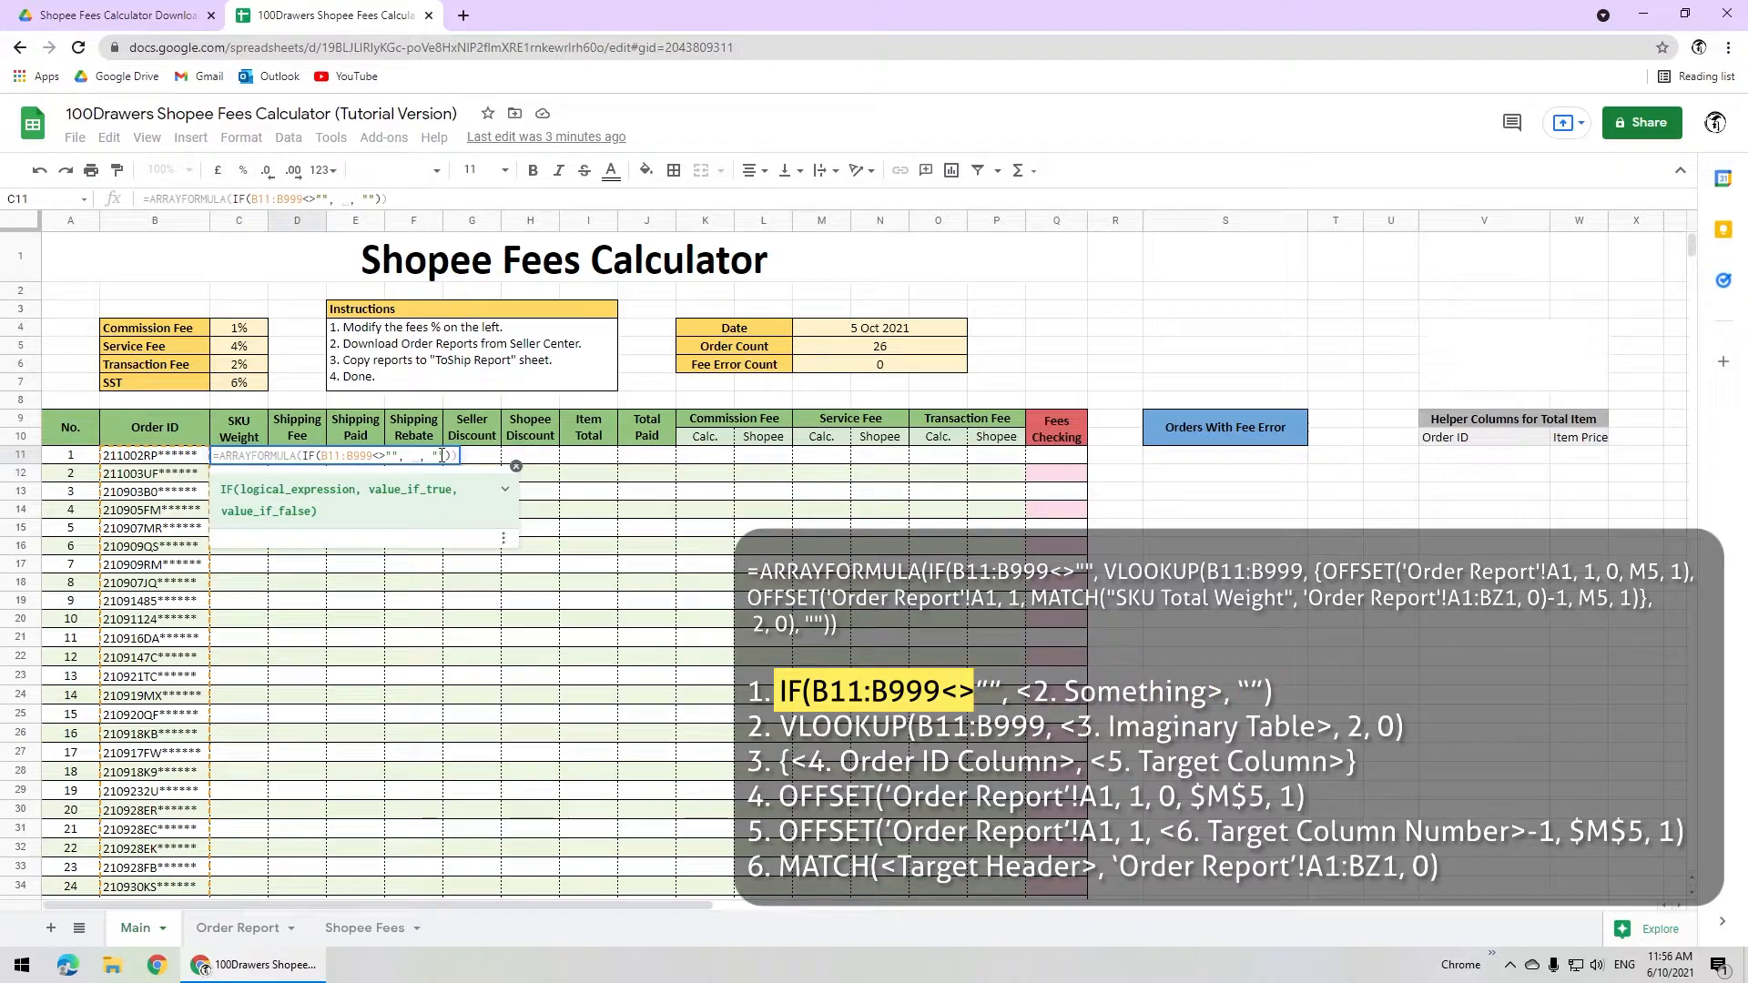
type("VLOOKUP(")
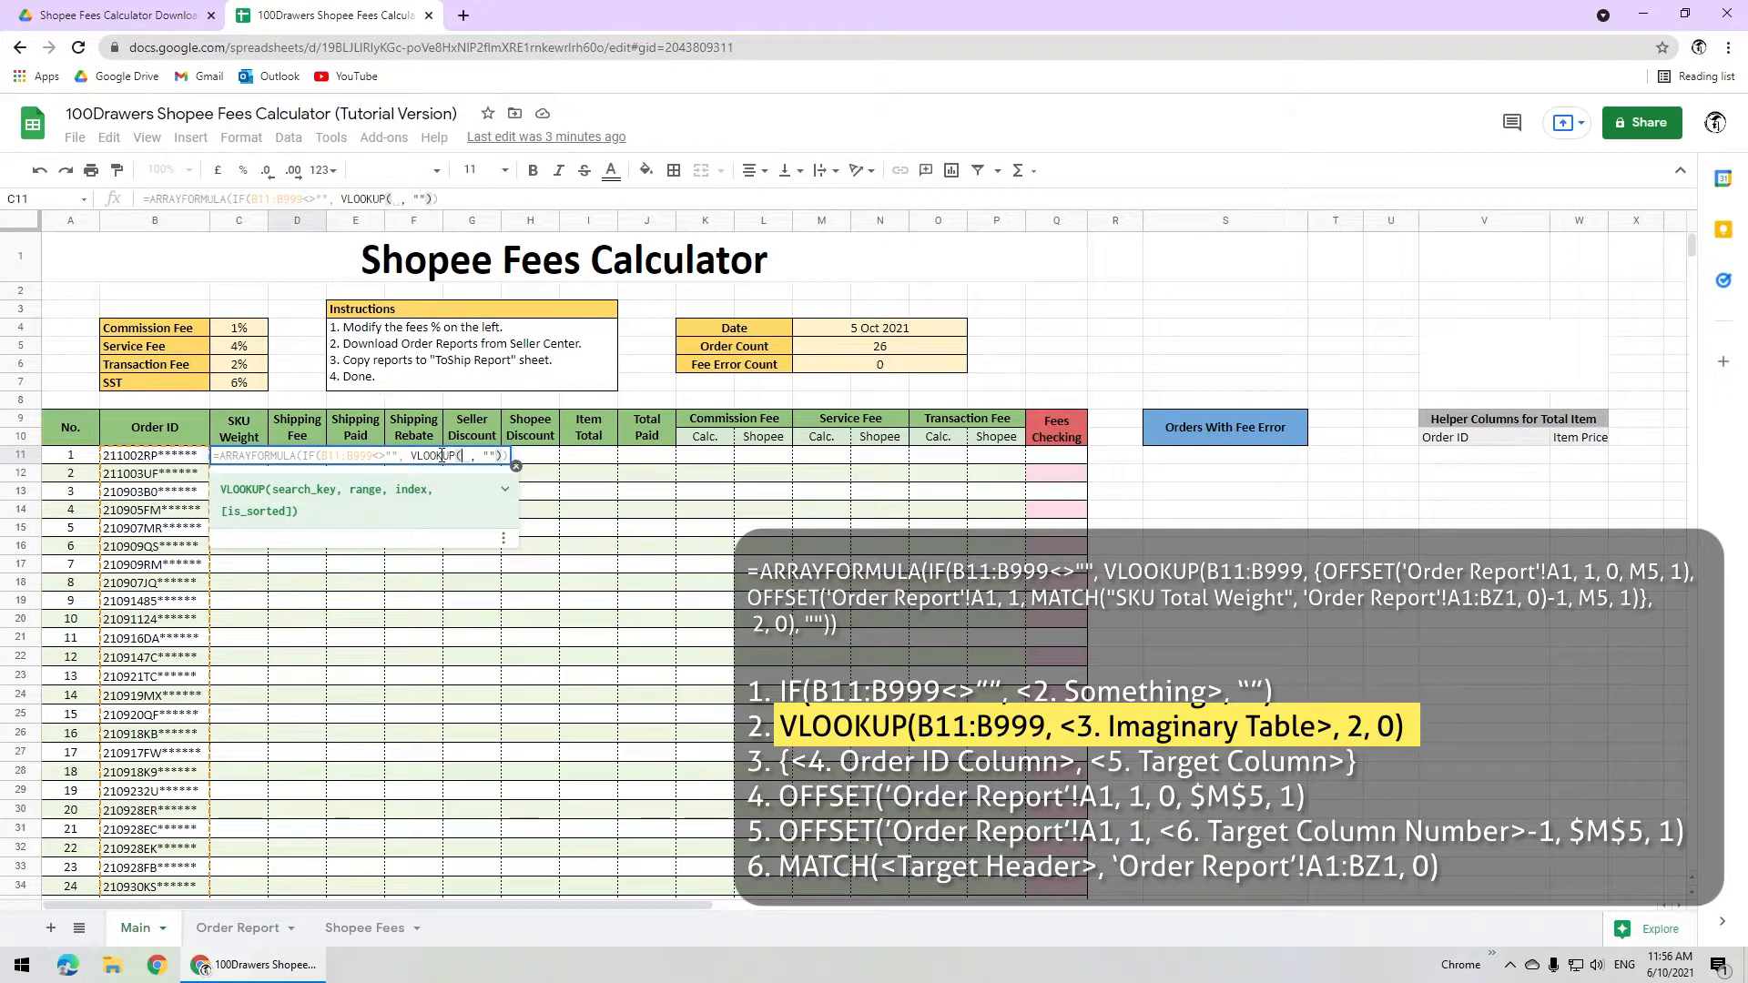
key("BackSpace")
type("B11:B999")
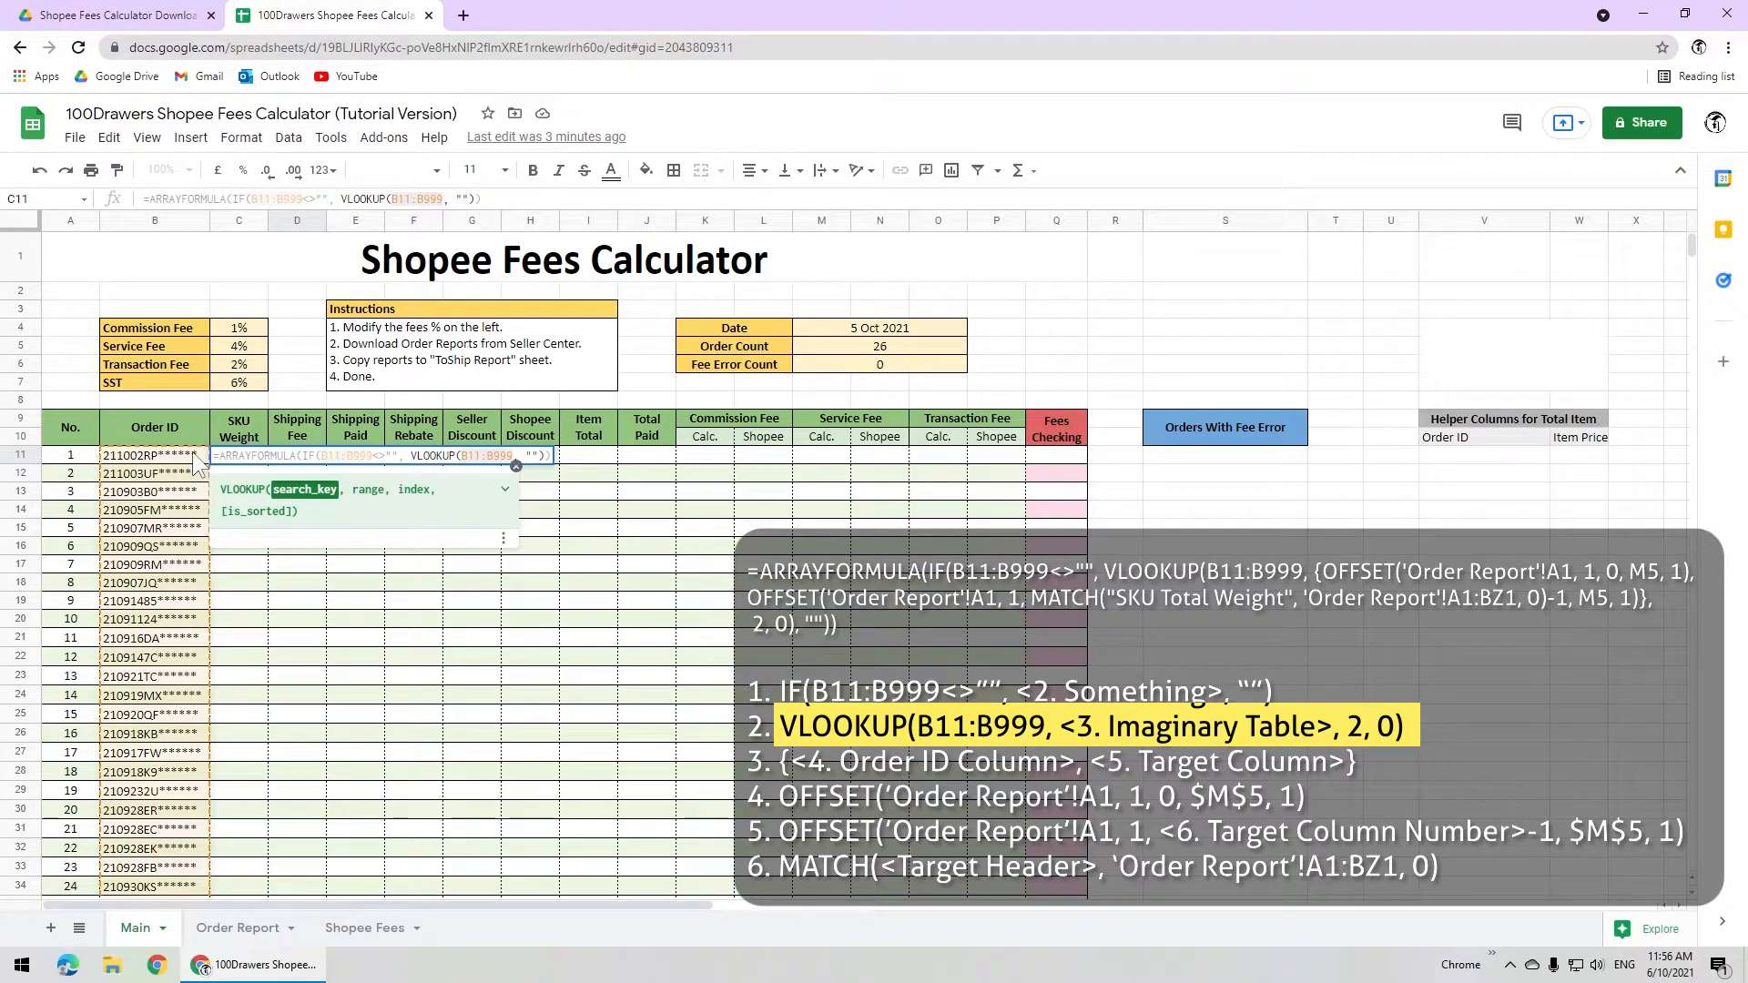
type(", ")
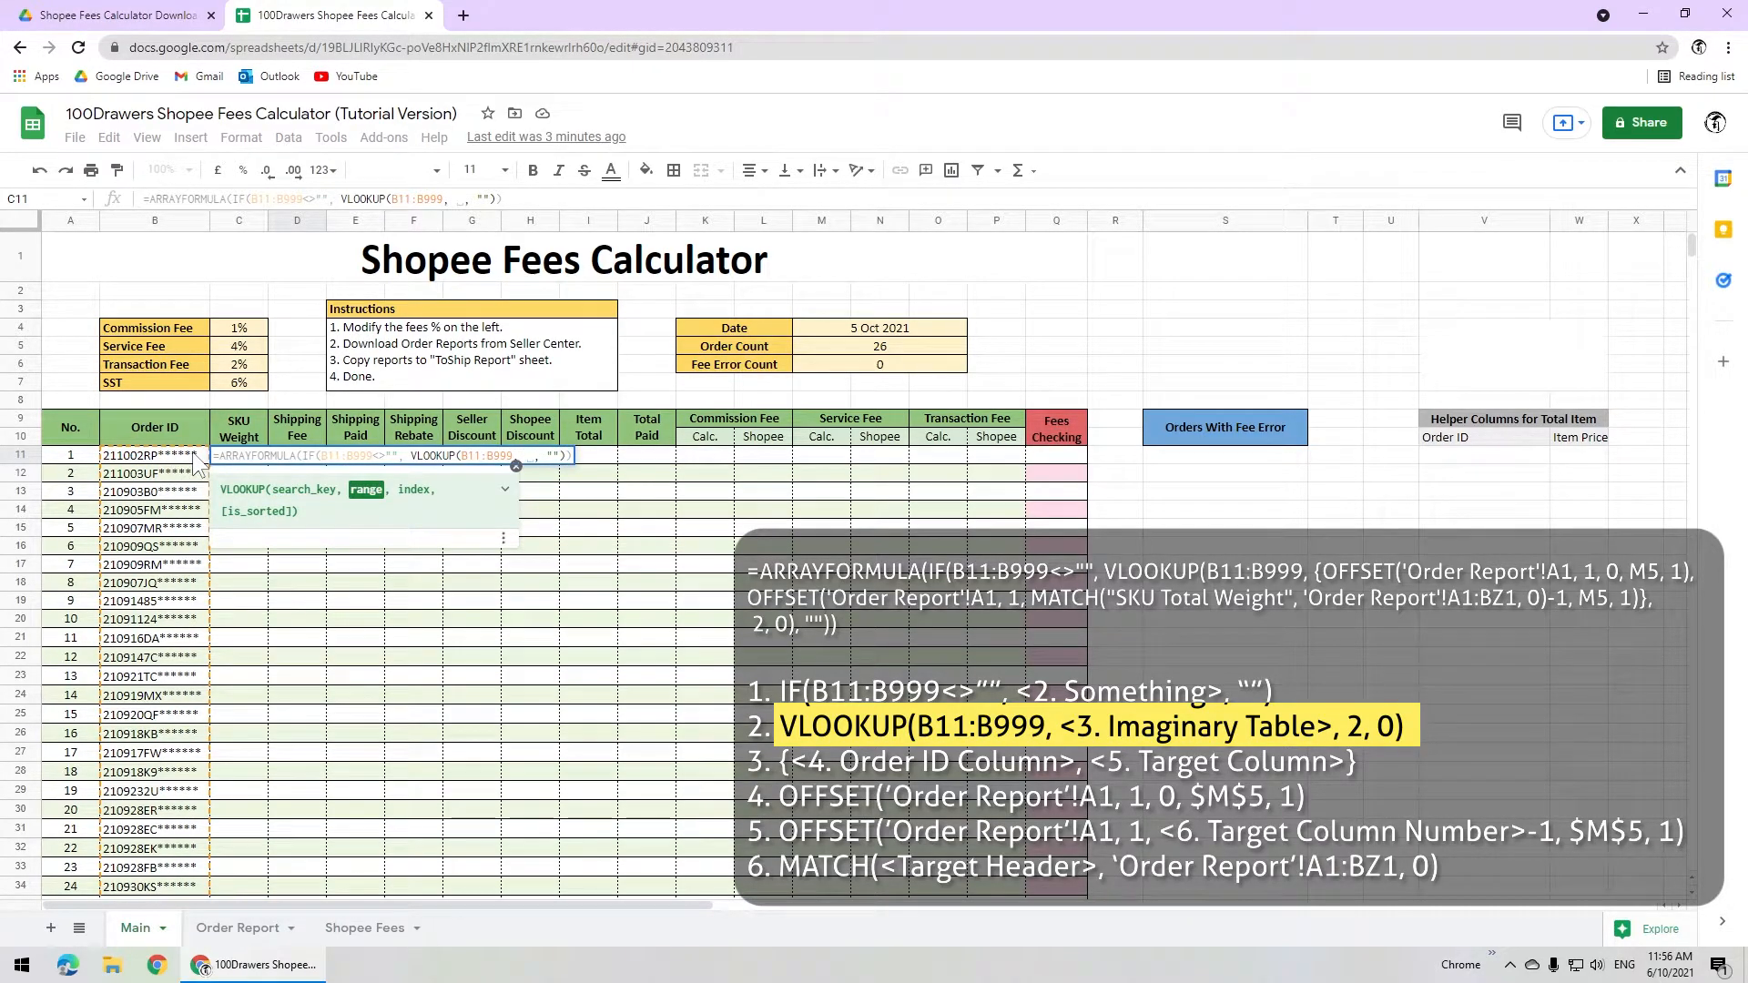
type("<Big Array Of Table")
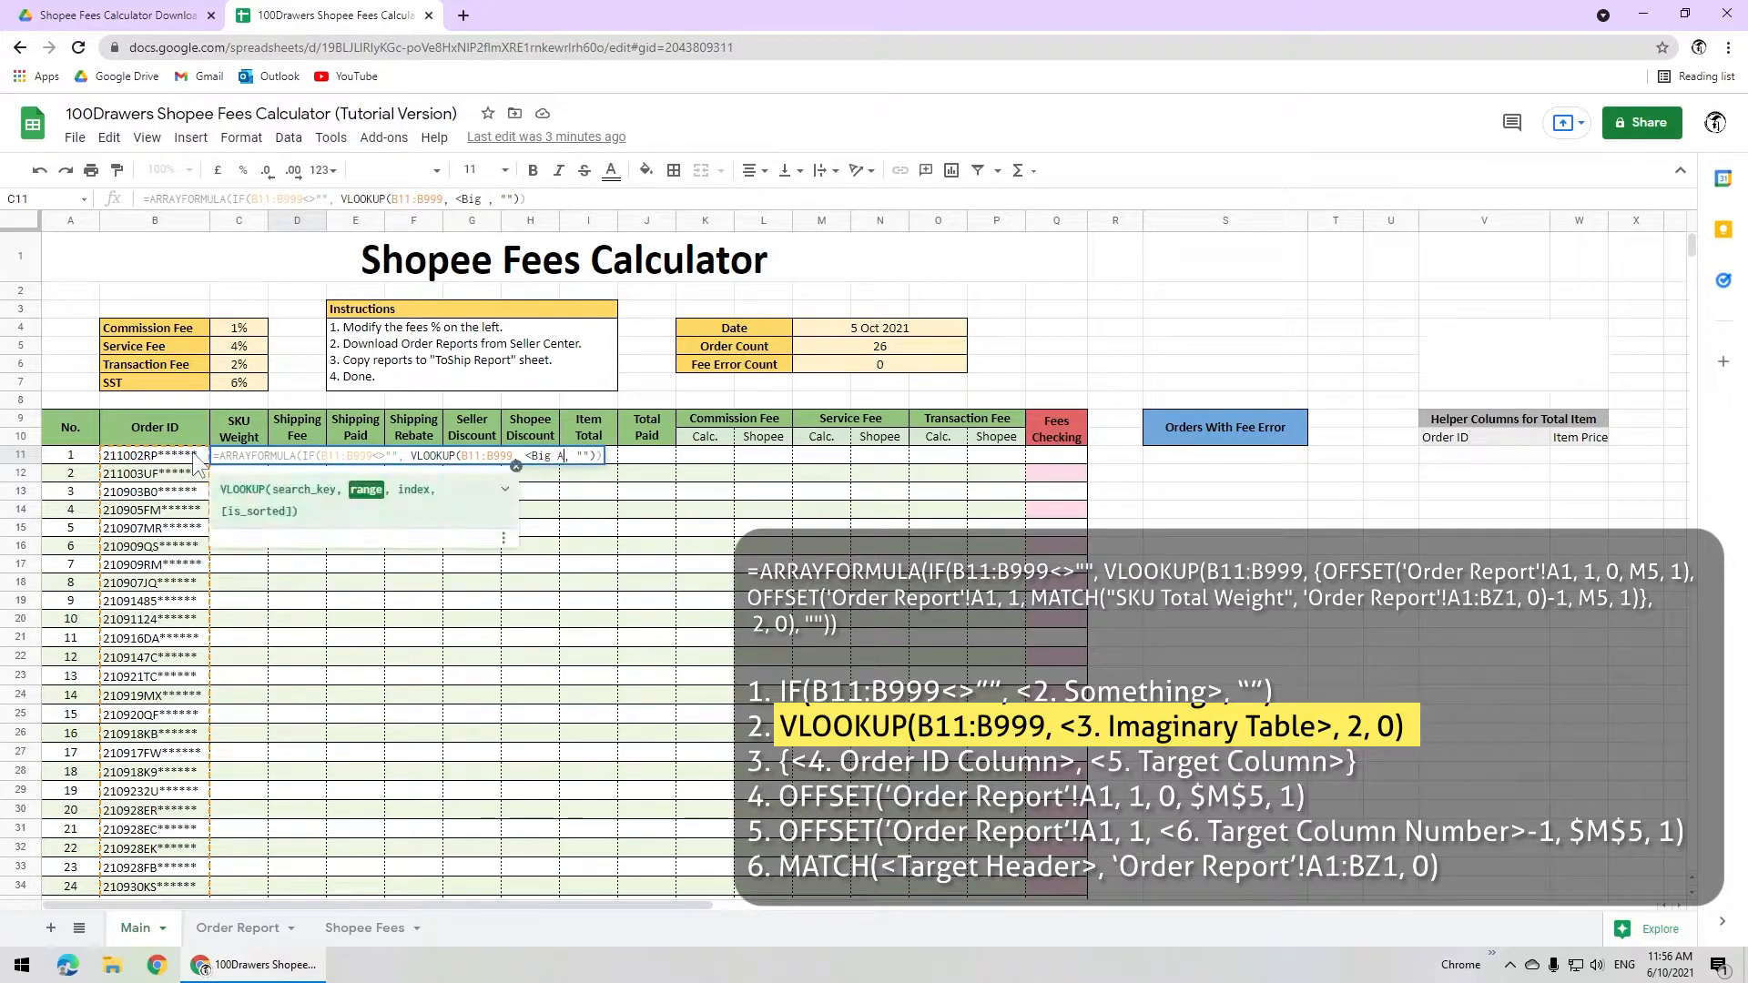
type("> ")
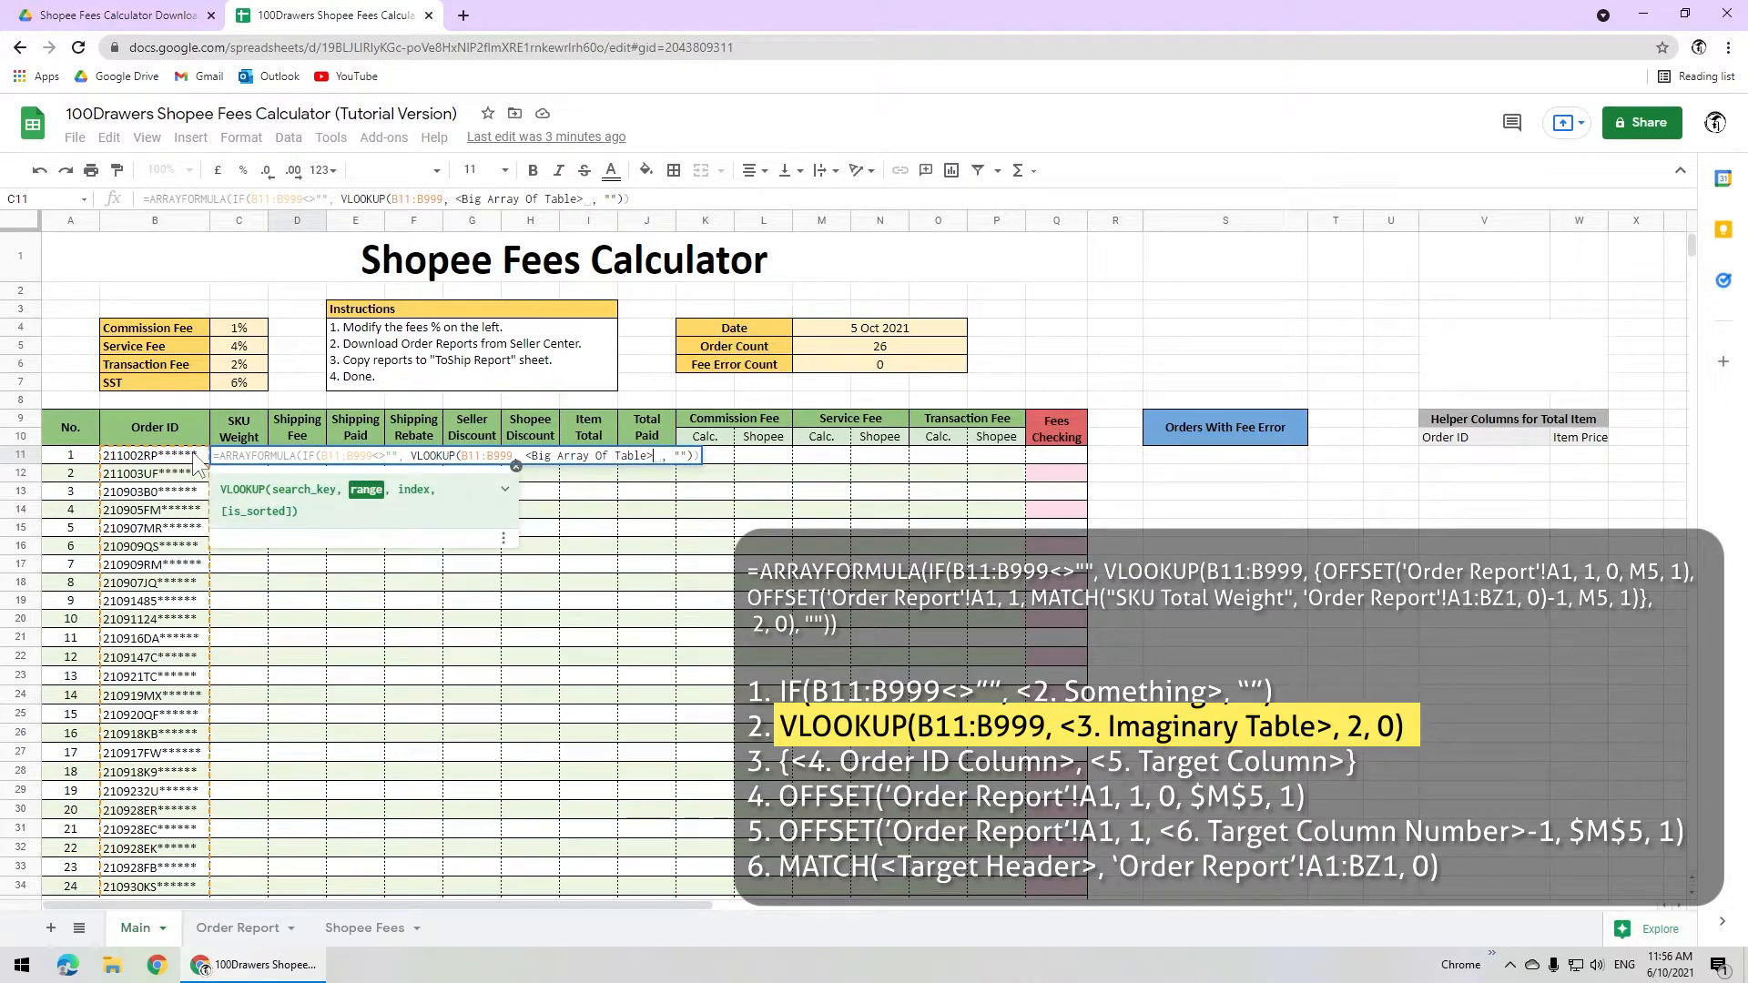
type(")")
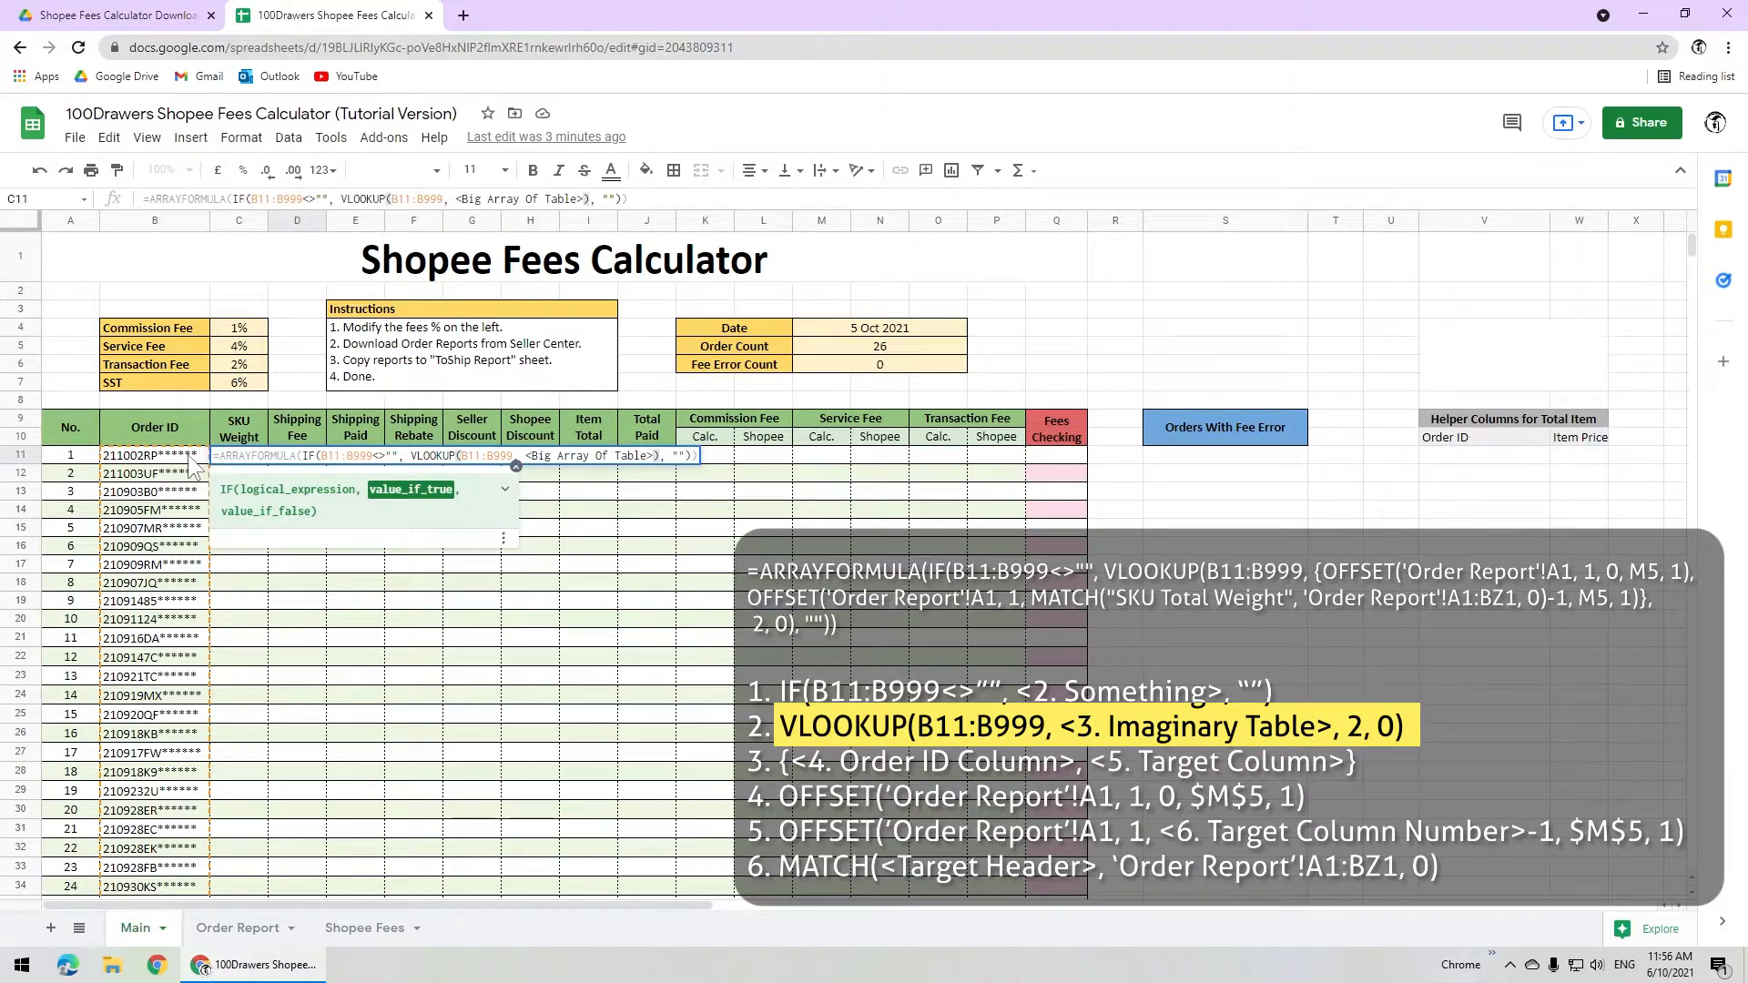
Replace <Big Array Of Table> in C11 with the array {<Order IDs>, <SKU Total Weight>} and add the VLOOKUP arguments 2, 0.
left_click_drag(524, 455, 656, 455)
type("{<")
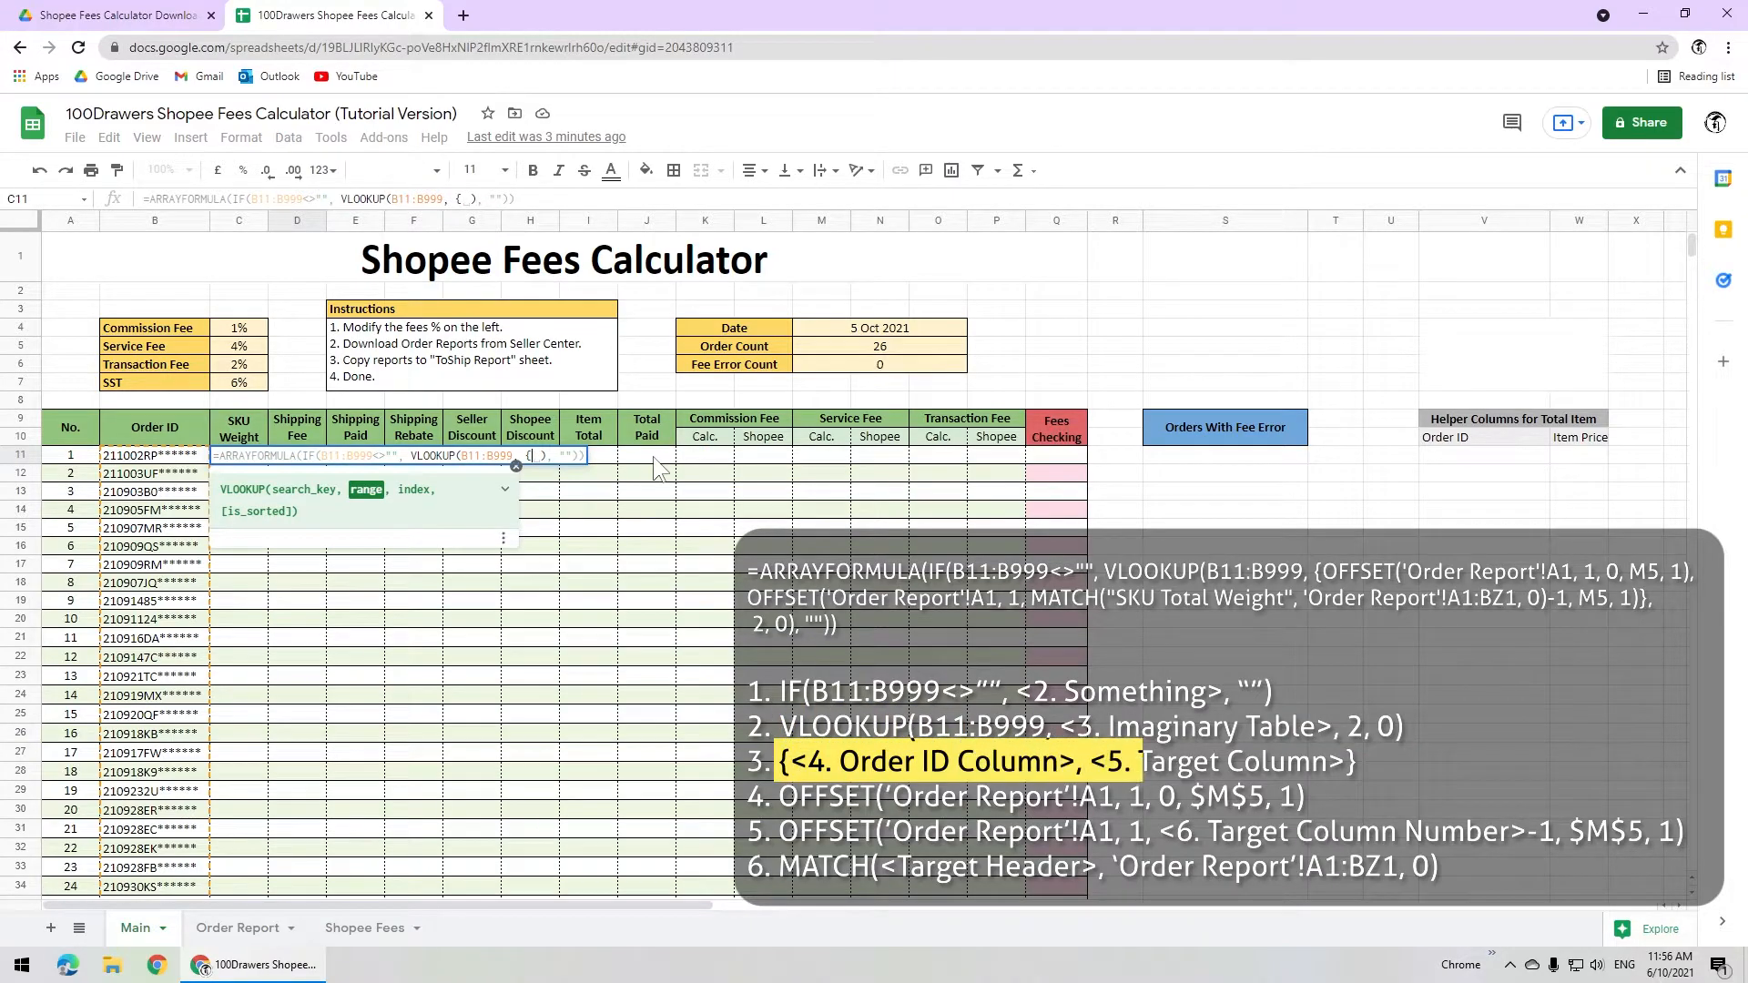
type("{}")
type("<Order IDs>, ")
type("<")
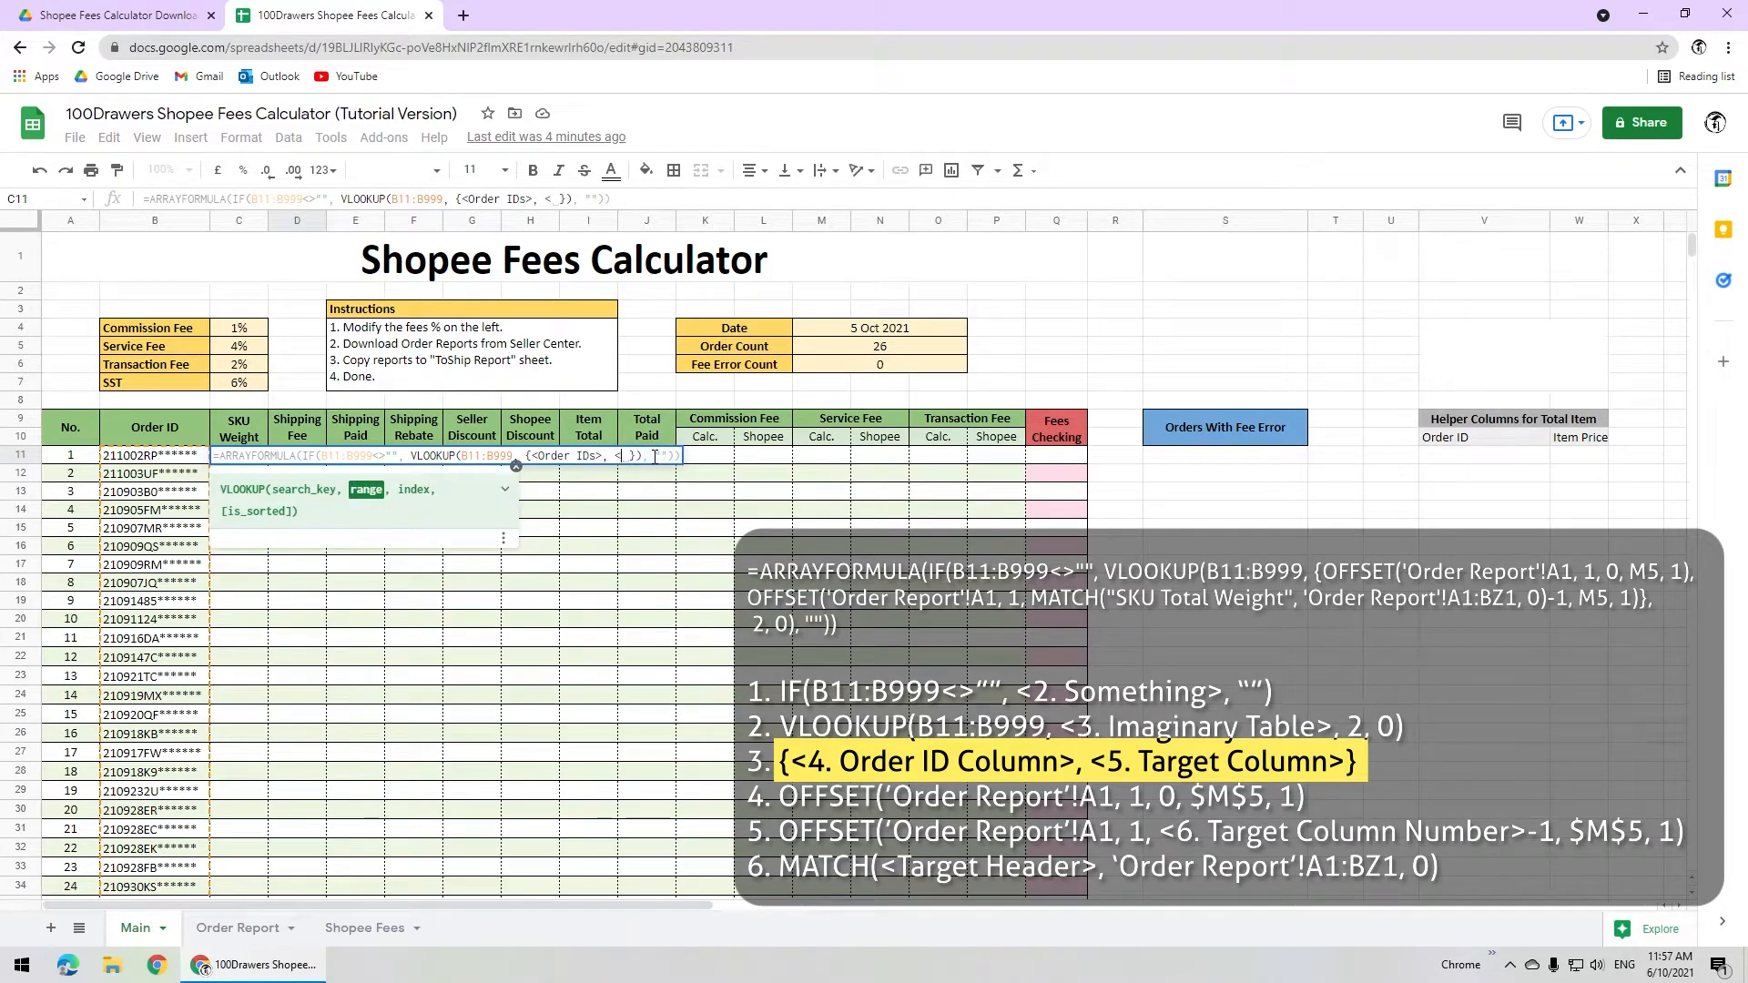
type("SKU Total Weight>}, 2, 0")
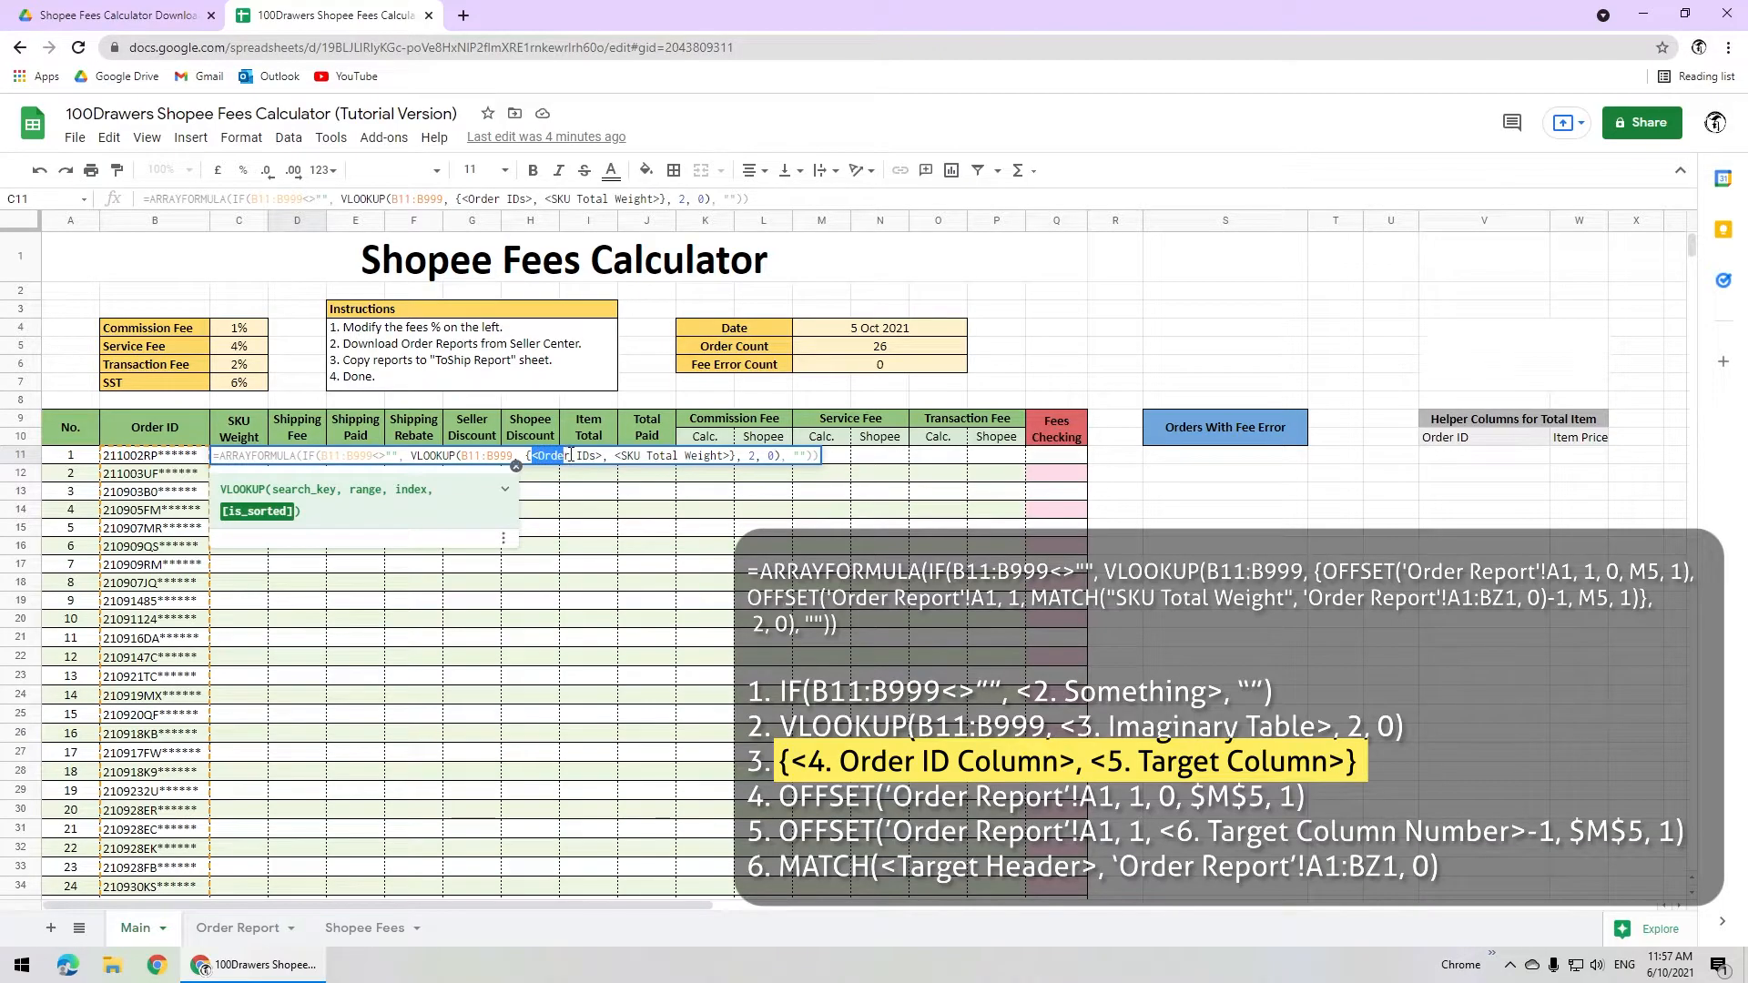
Replace the <Order IDs> placeholder in the C11 array with OFFSET('Order Report'!A1, 1, 0, $M$5, 1).
left_click_drag(571, 455, 602, 455)
type("OFF")
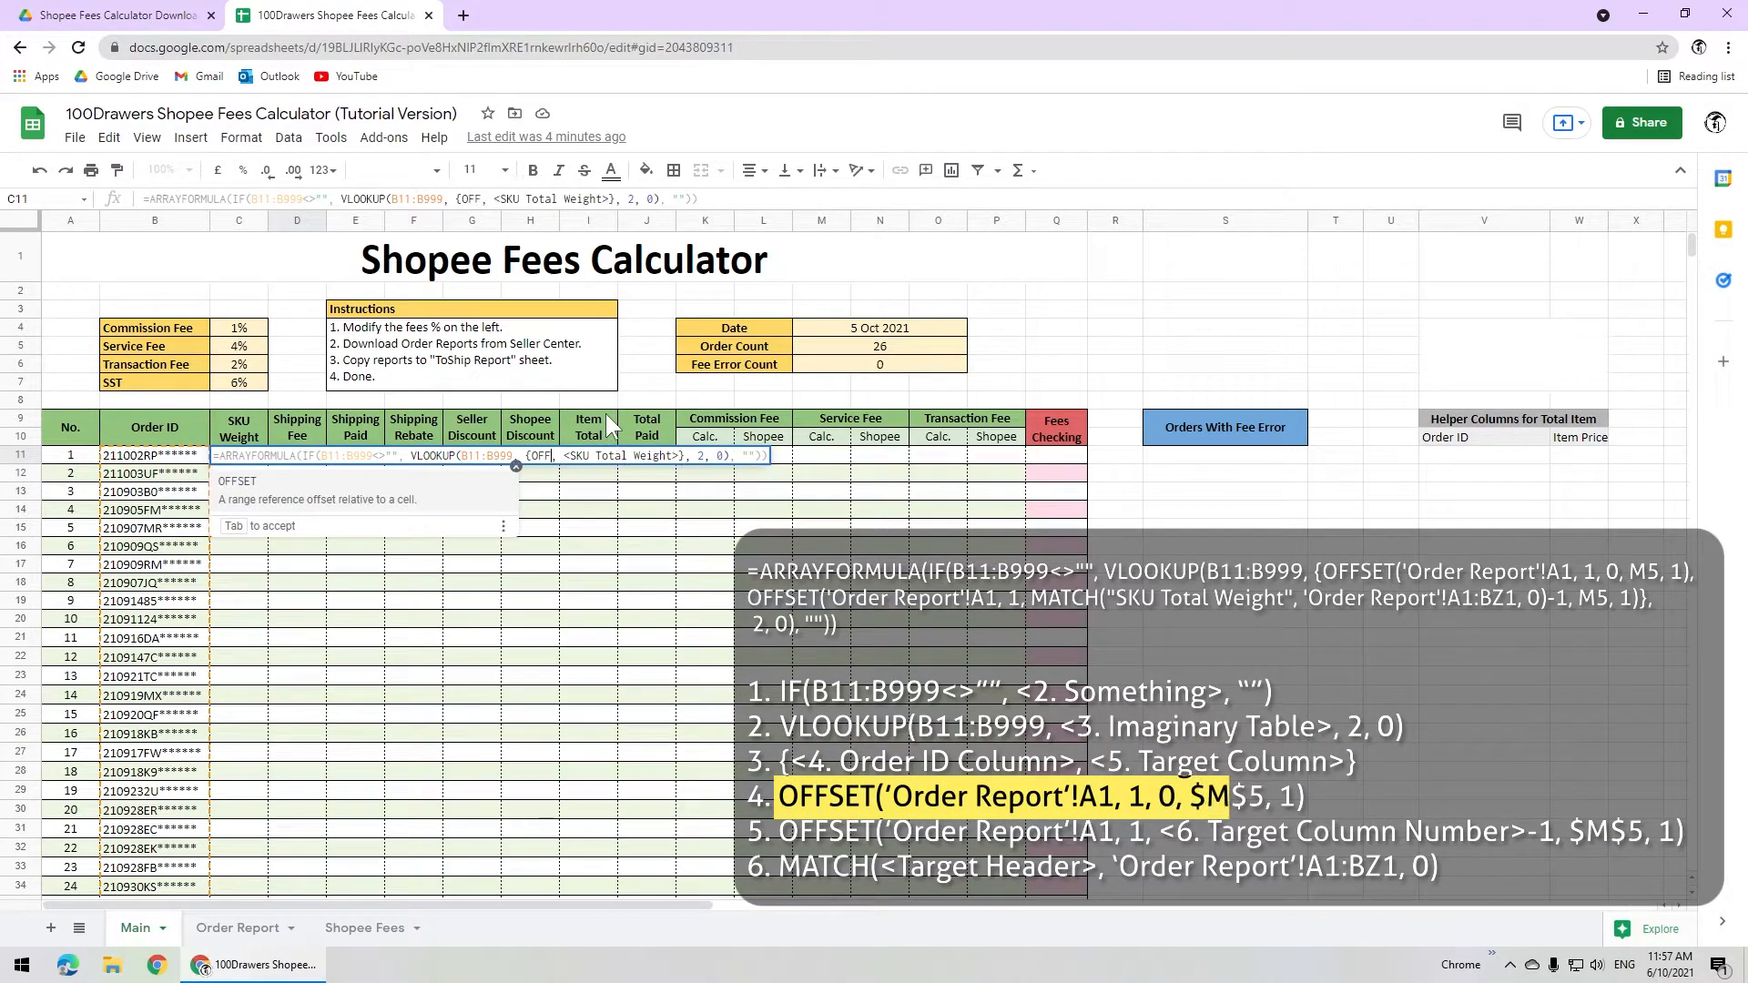
type("SET('Order Report'!A1, 1")
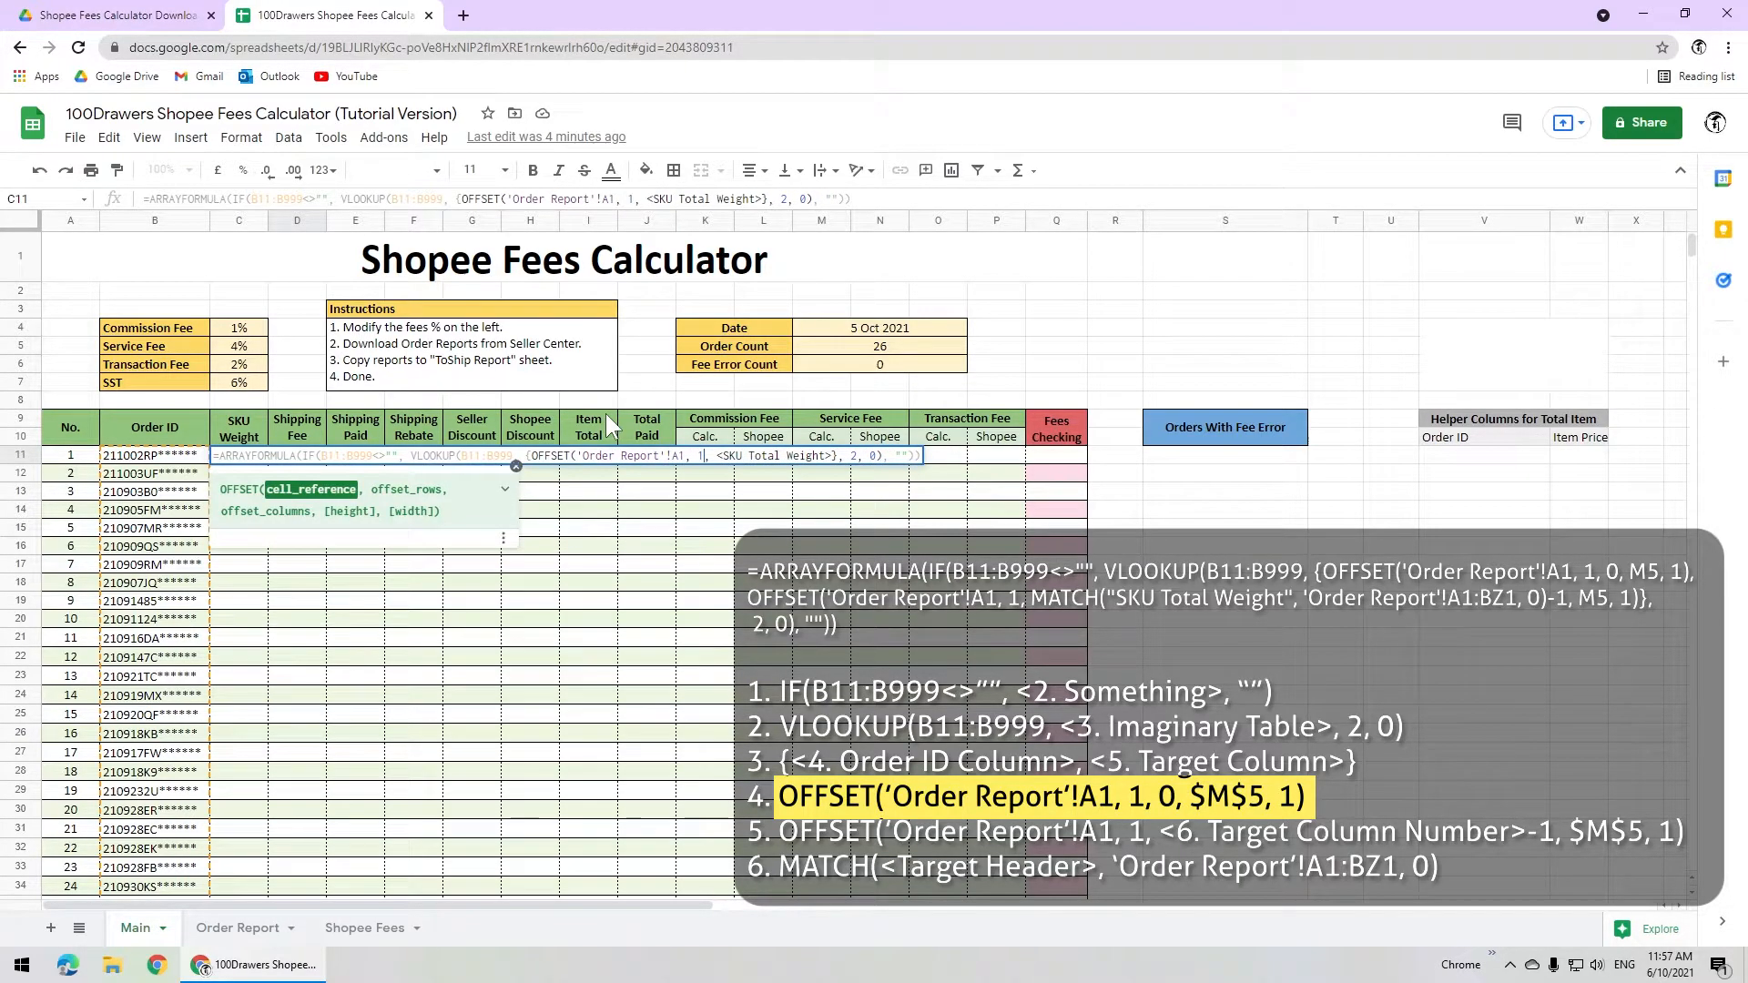
type(", 0, $M$5, 1),")
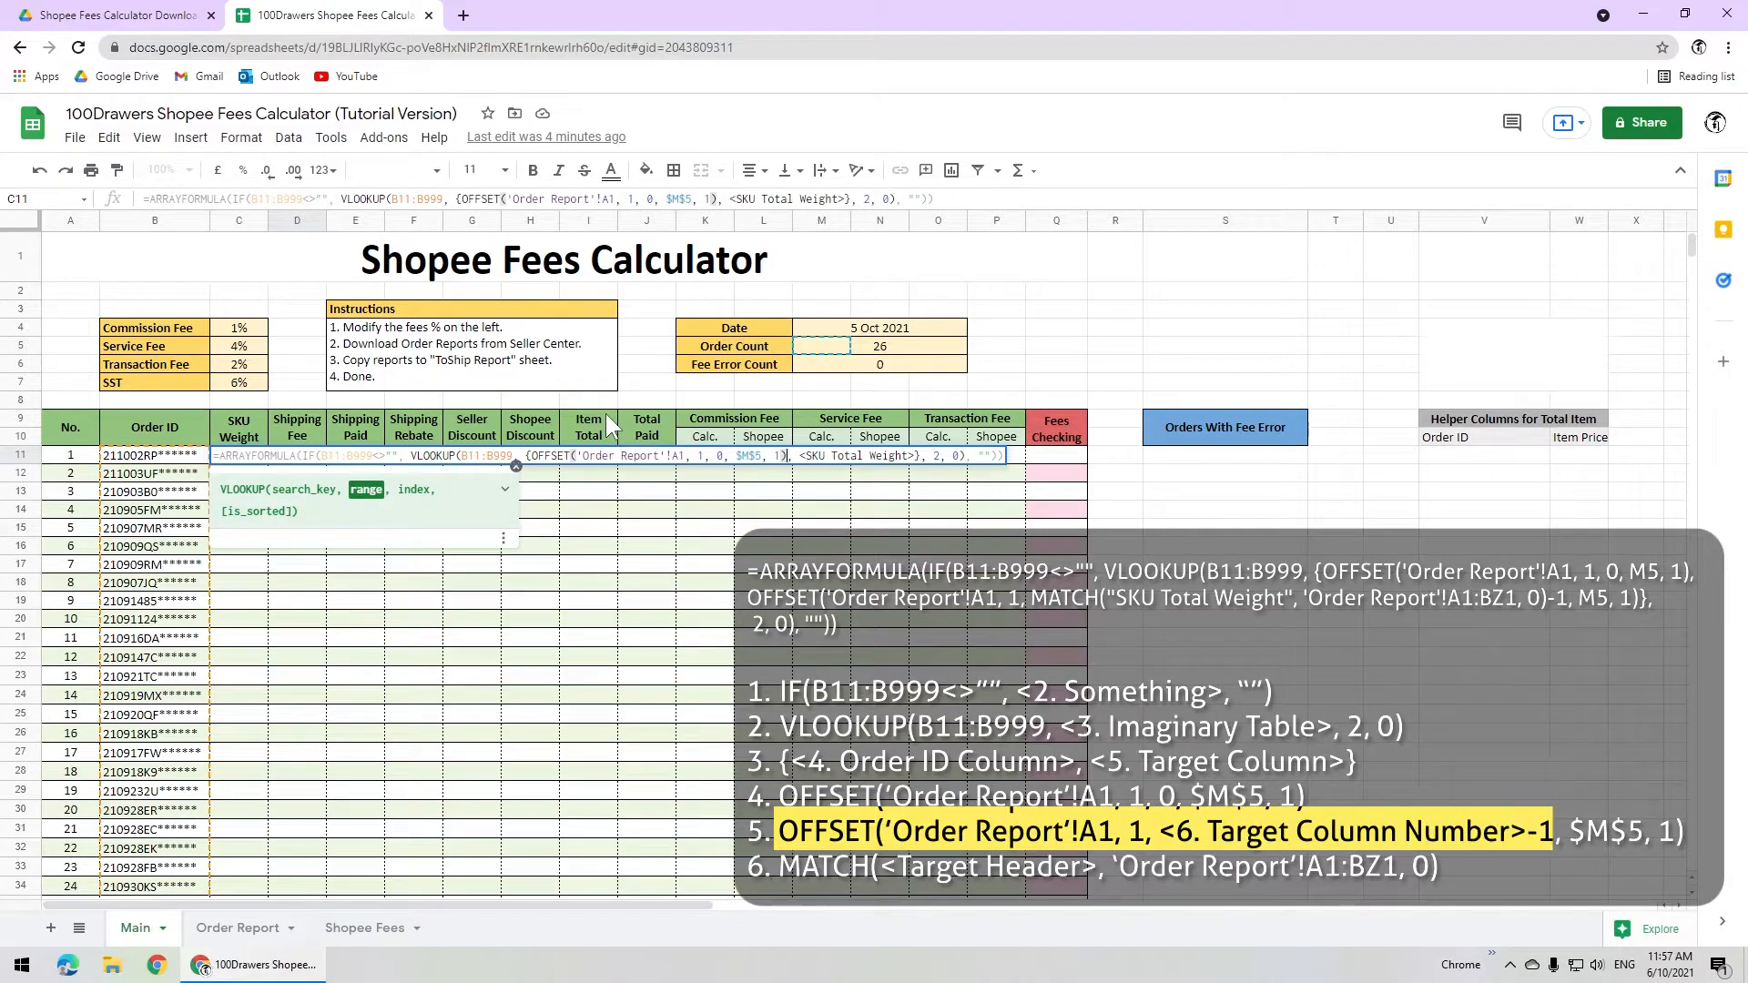
Replace <SKU Total Weight> in C11 with OFFSET('Order Report'!A1, 1, MATCH("SKU Total Weight", 'Order Report'!A1:BZ1, 0)-1, $M$5, 1) and commit the formula.
left_click_drag(799, 455, 917, 455)
type("OFFSET('")
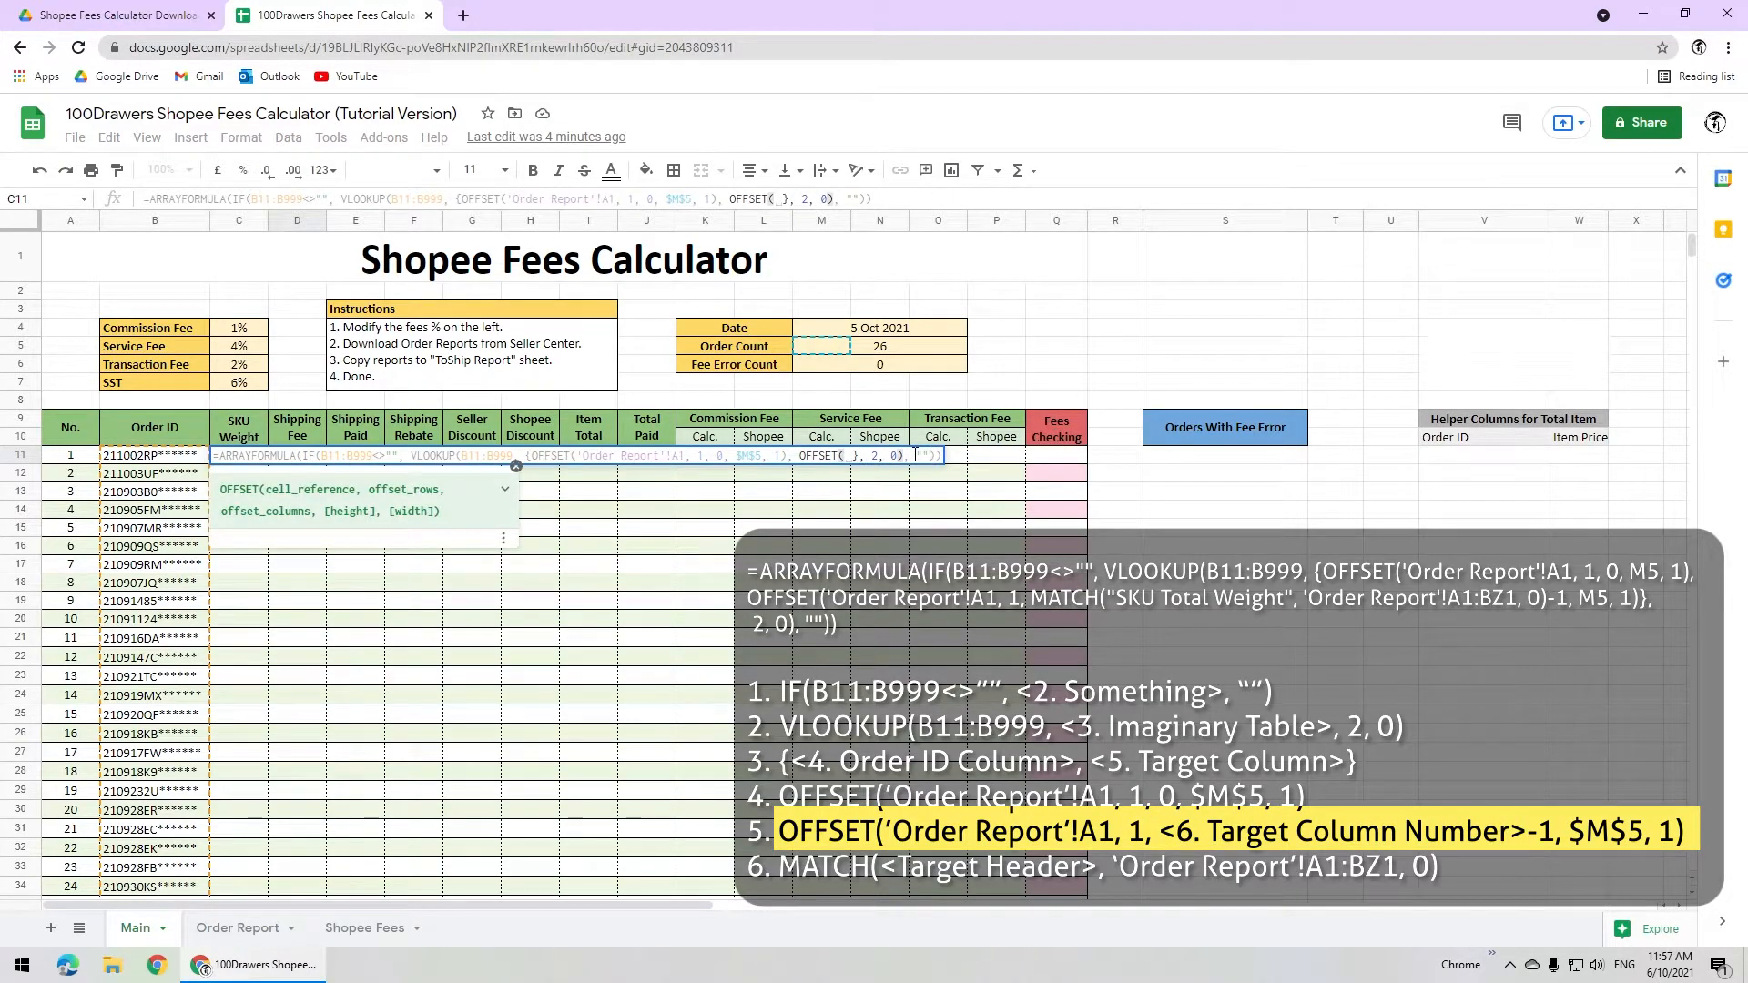
type("Order Repor")
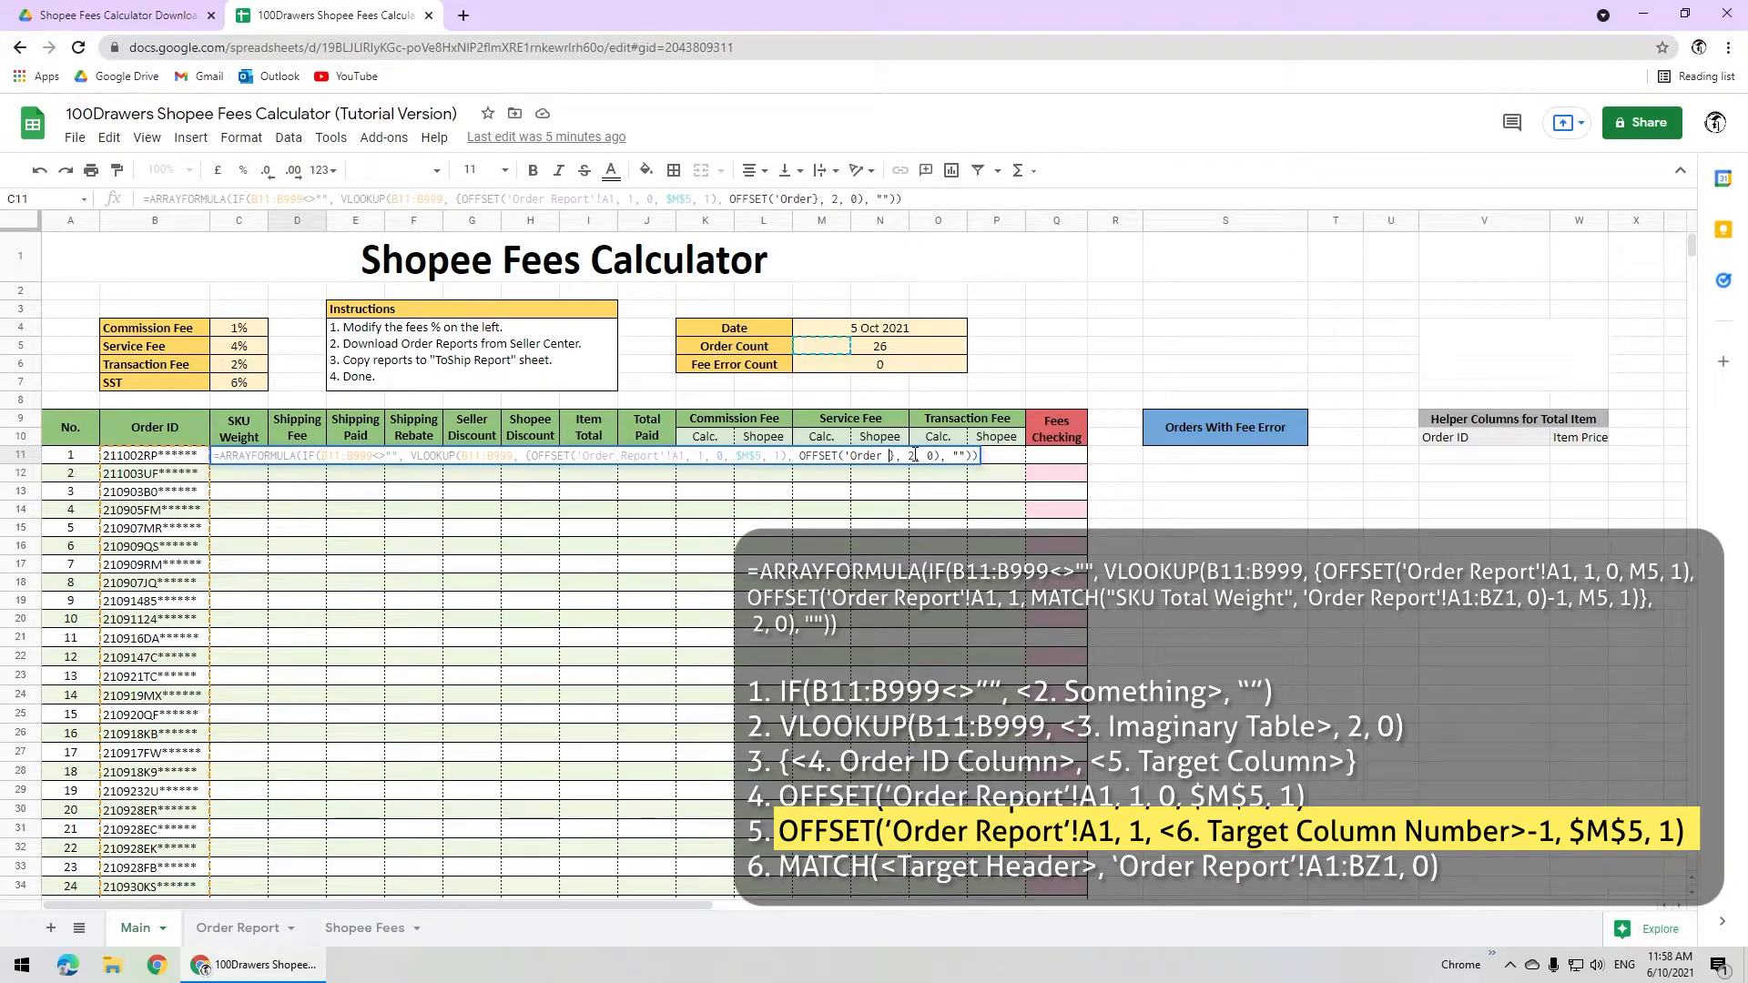
type("t'!A1, 1, MATCH()")
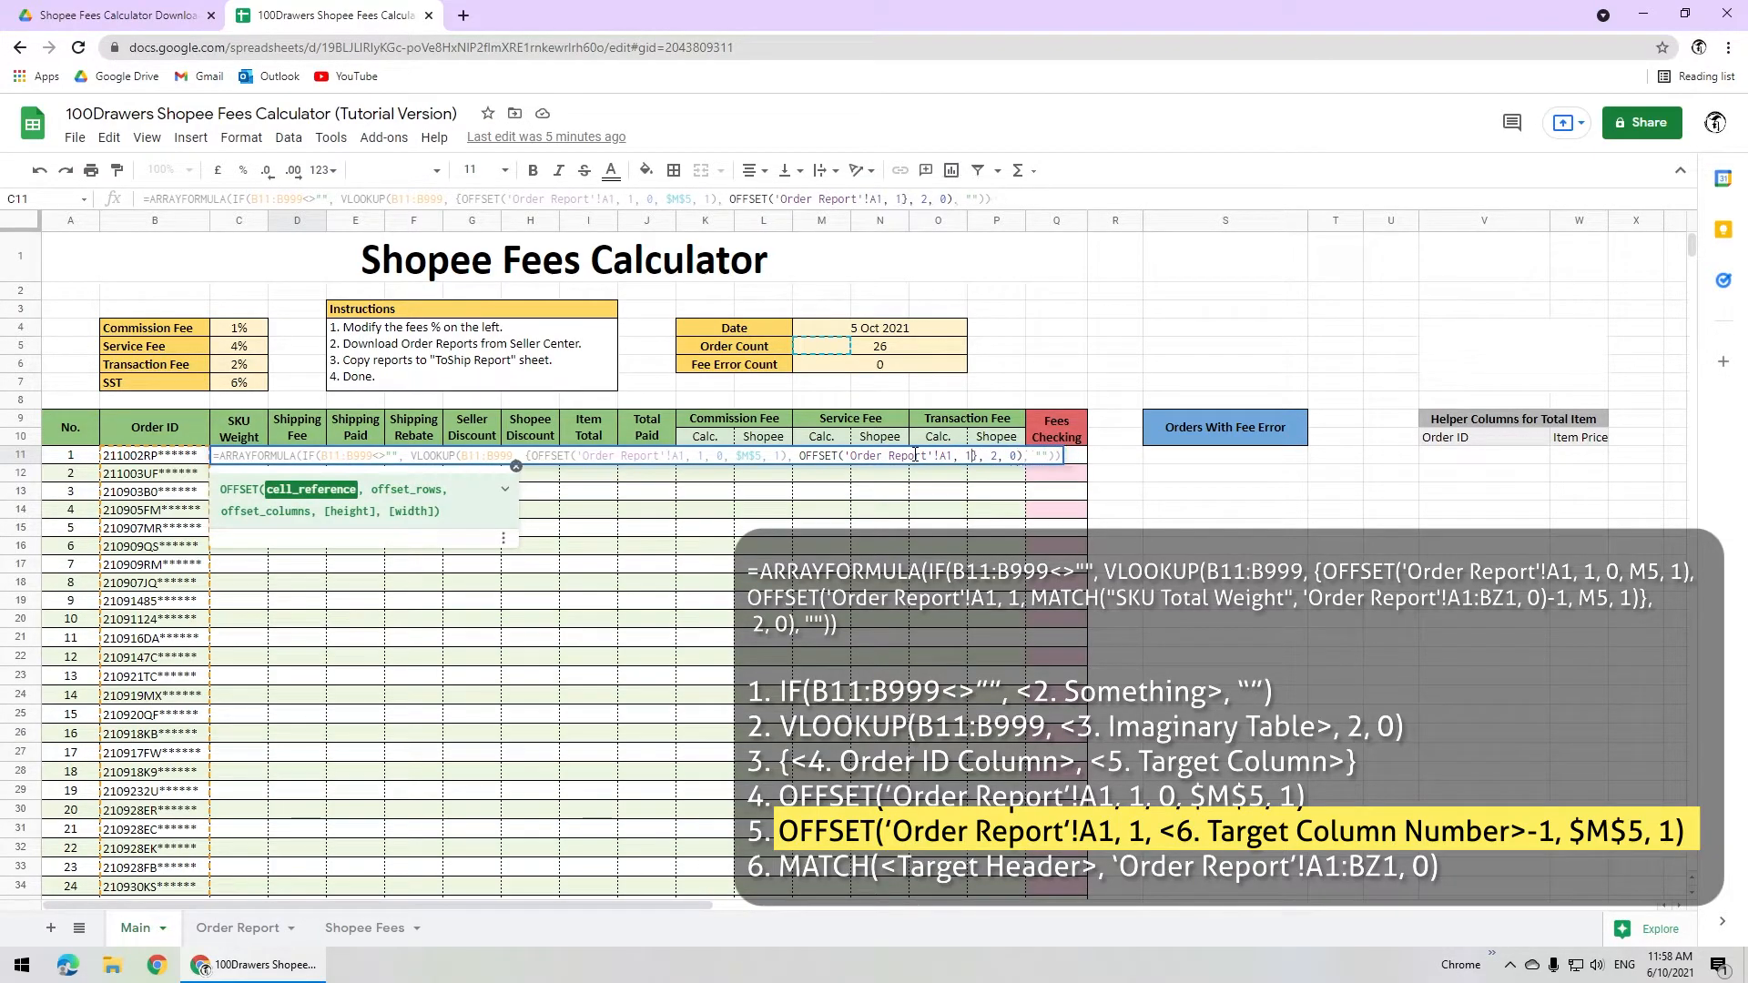
key("Left")
type("\"SKU To")
type("tal Weight\", 'Or")
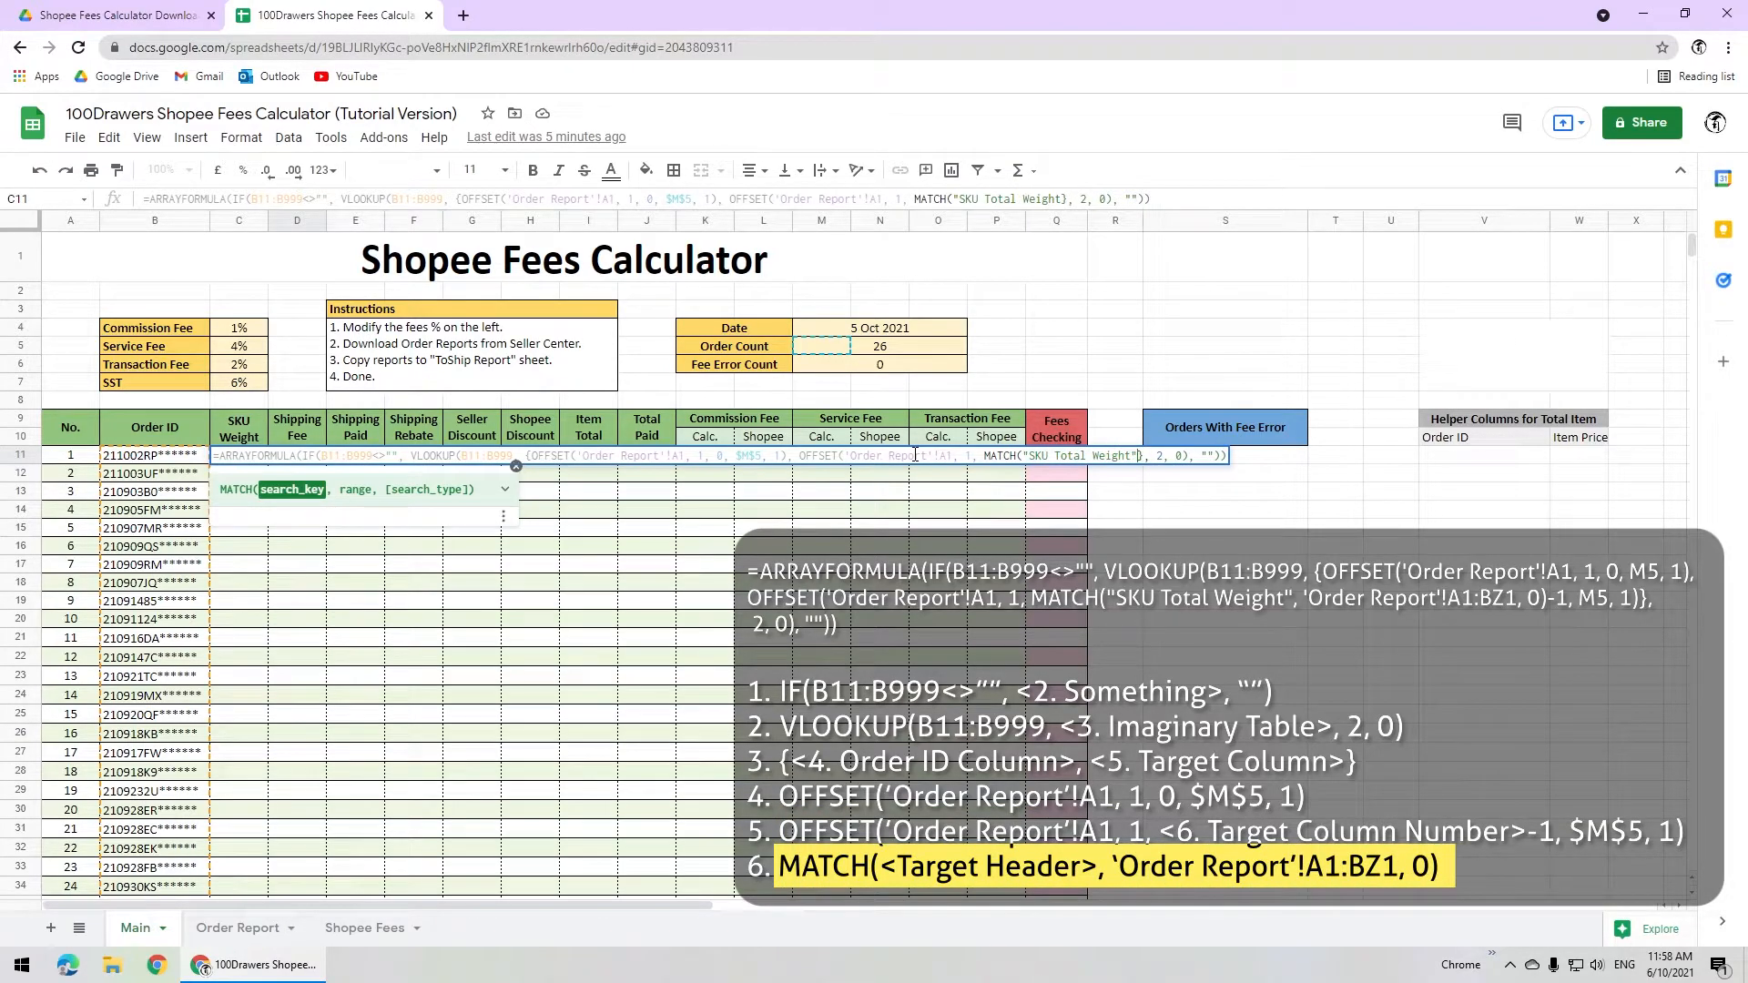
type("der Report'!A1:BZ1, ")
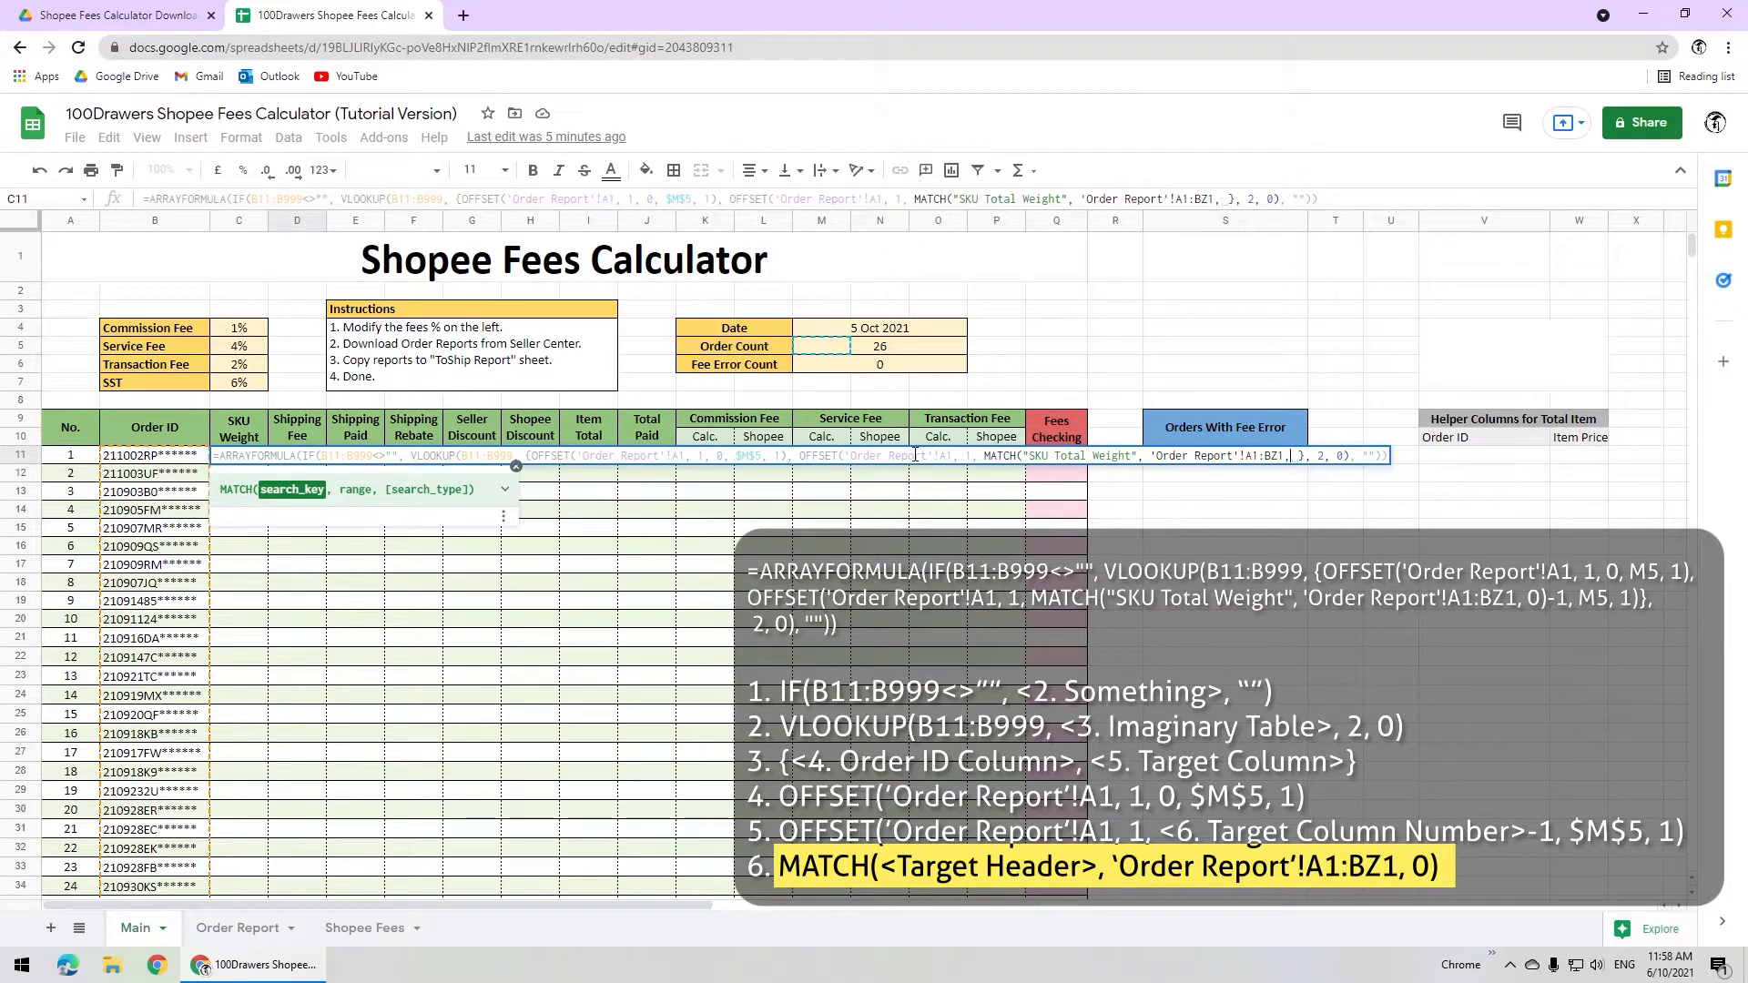
type("0)-1, ")
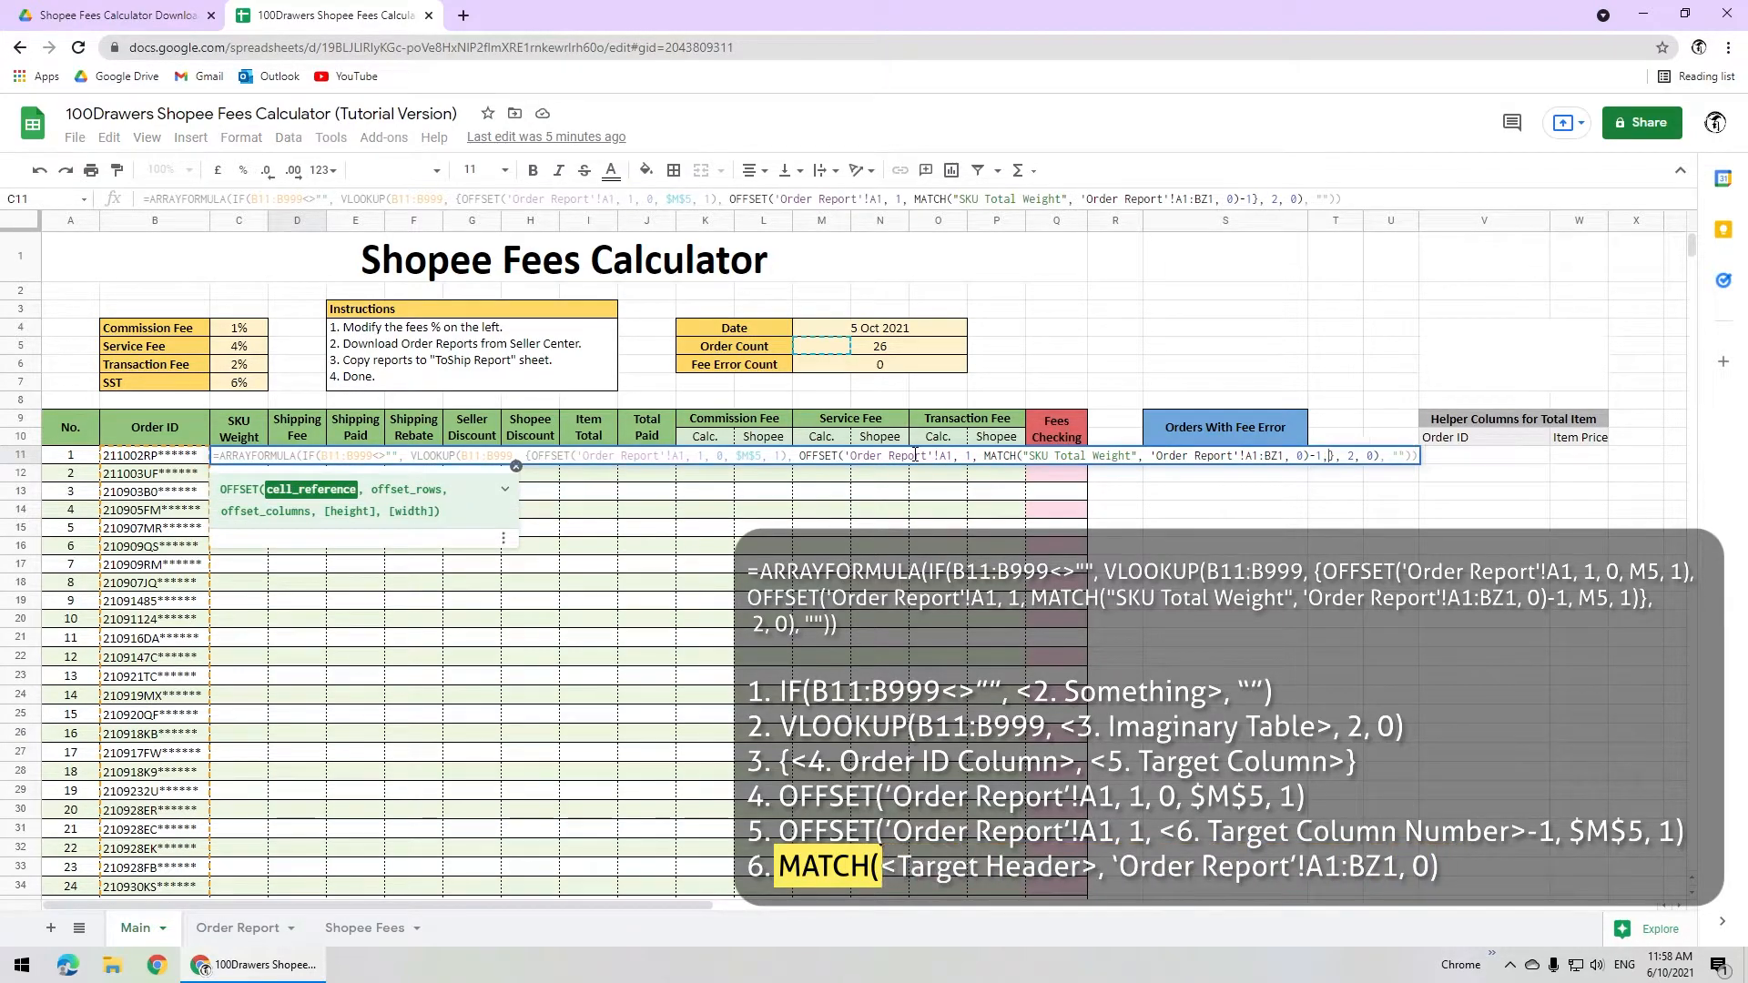
type("$M$5")
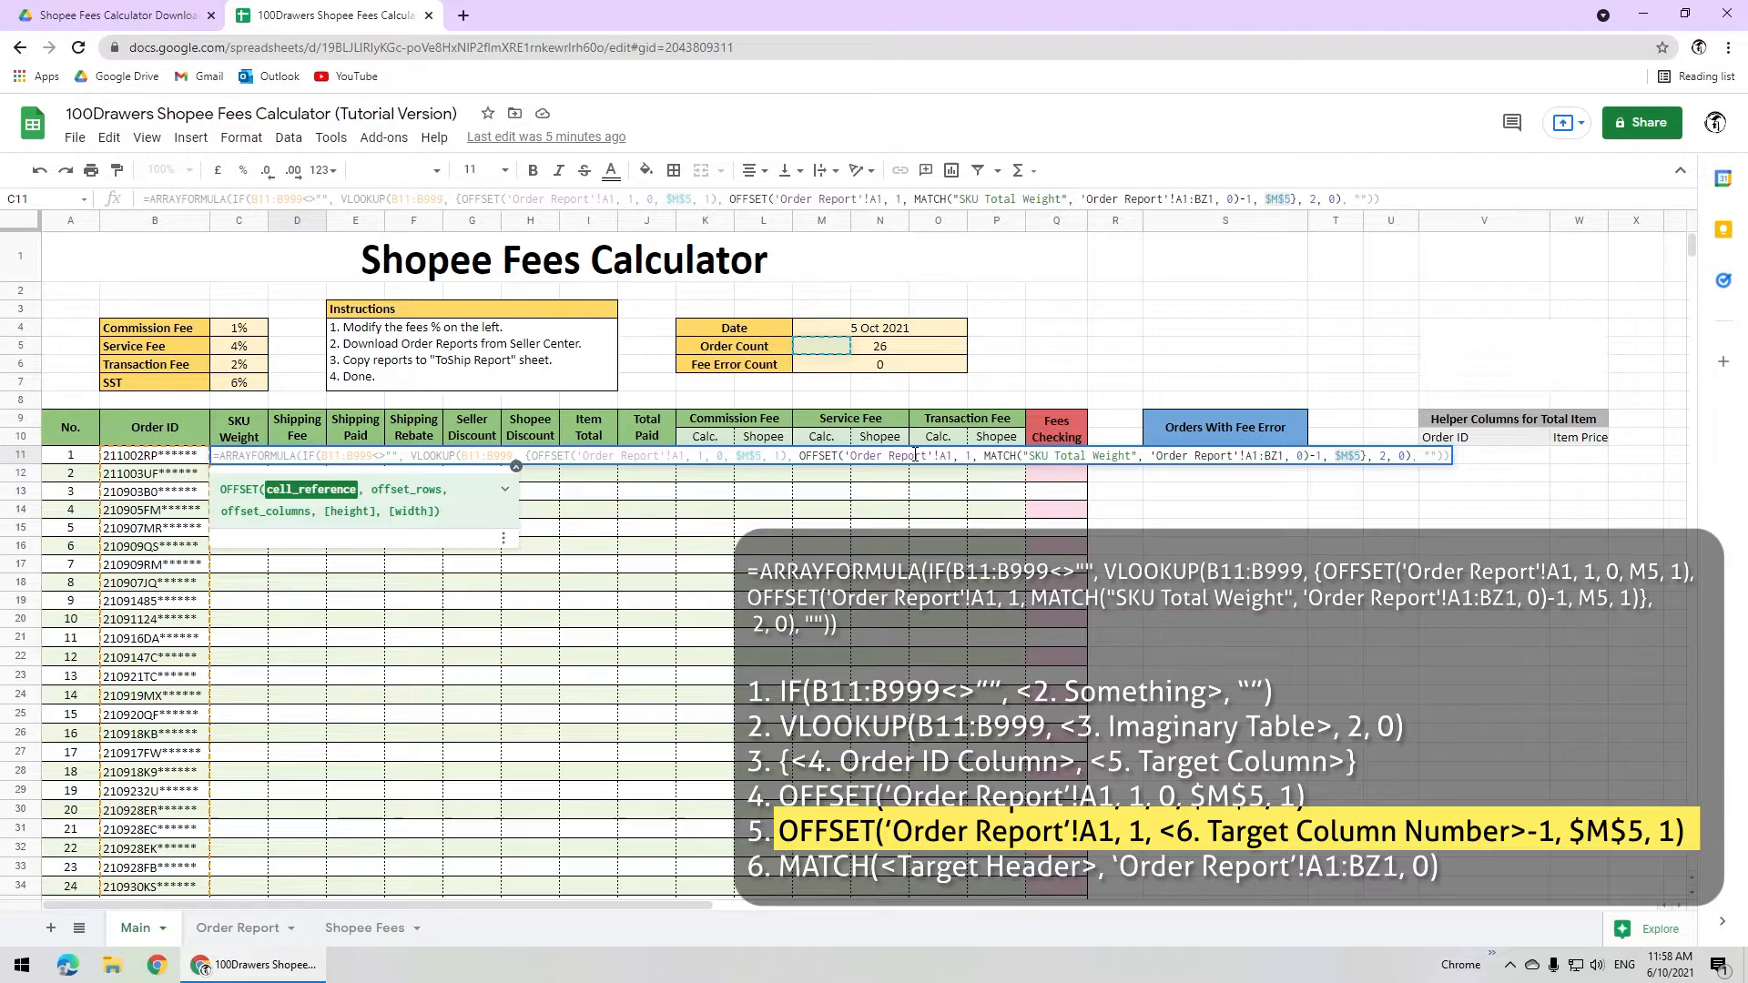
type(", 1)")
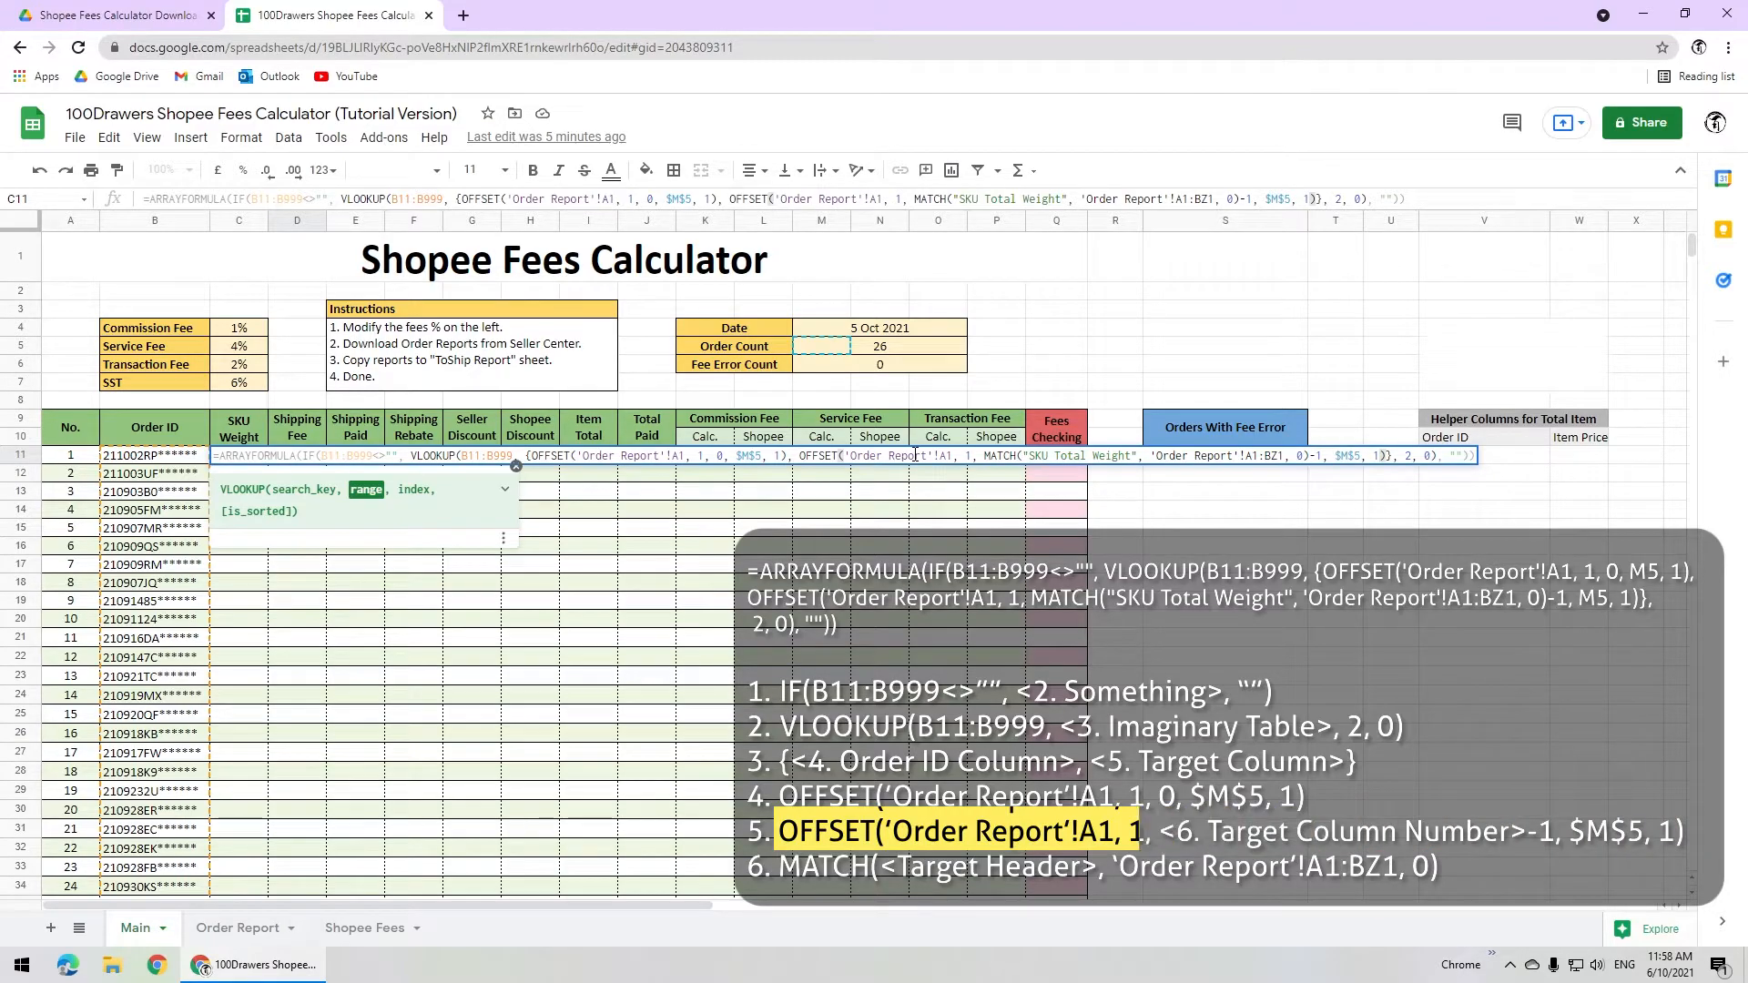
key("Return")
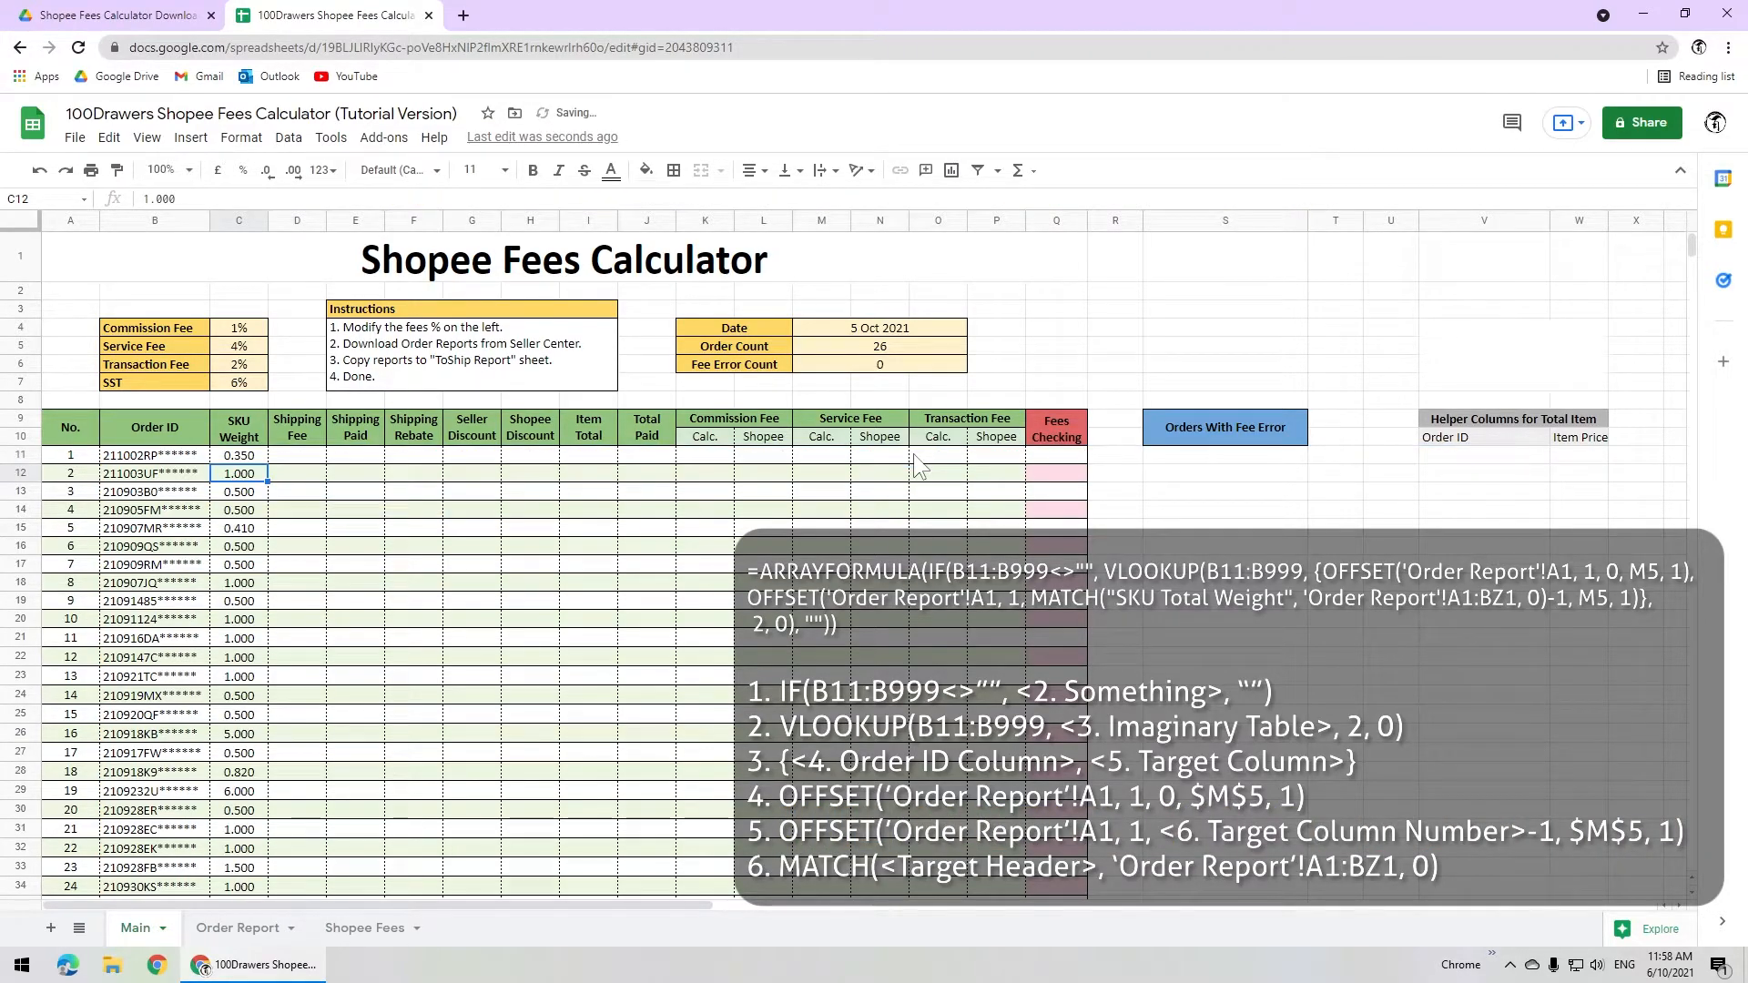
Reuse the C11 formula in D11 for Shipping Fee, changing the matched header to "Estimated Shipping Fee".
left_click(258, 457)
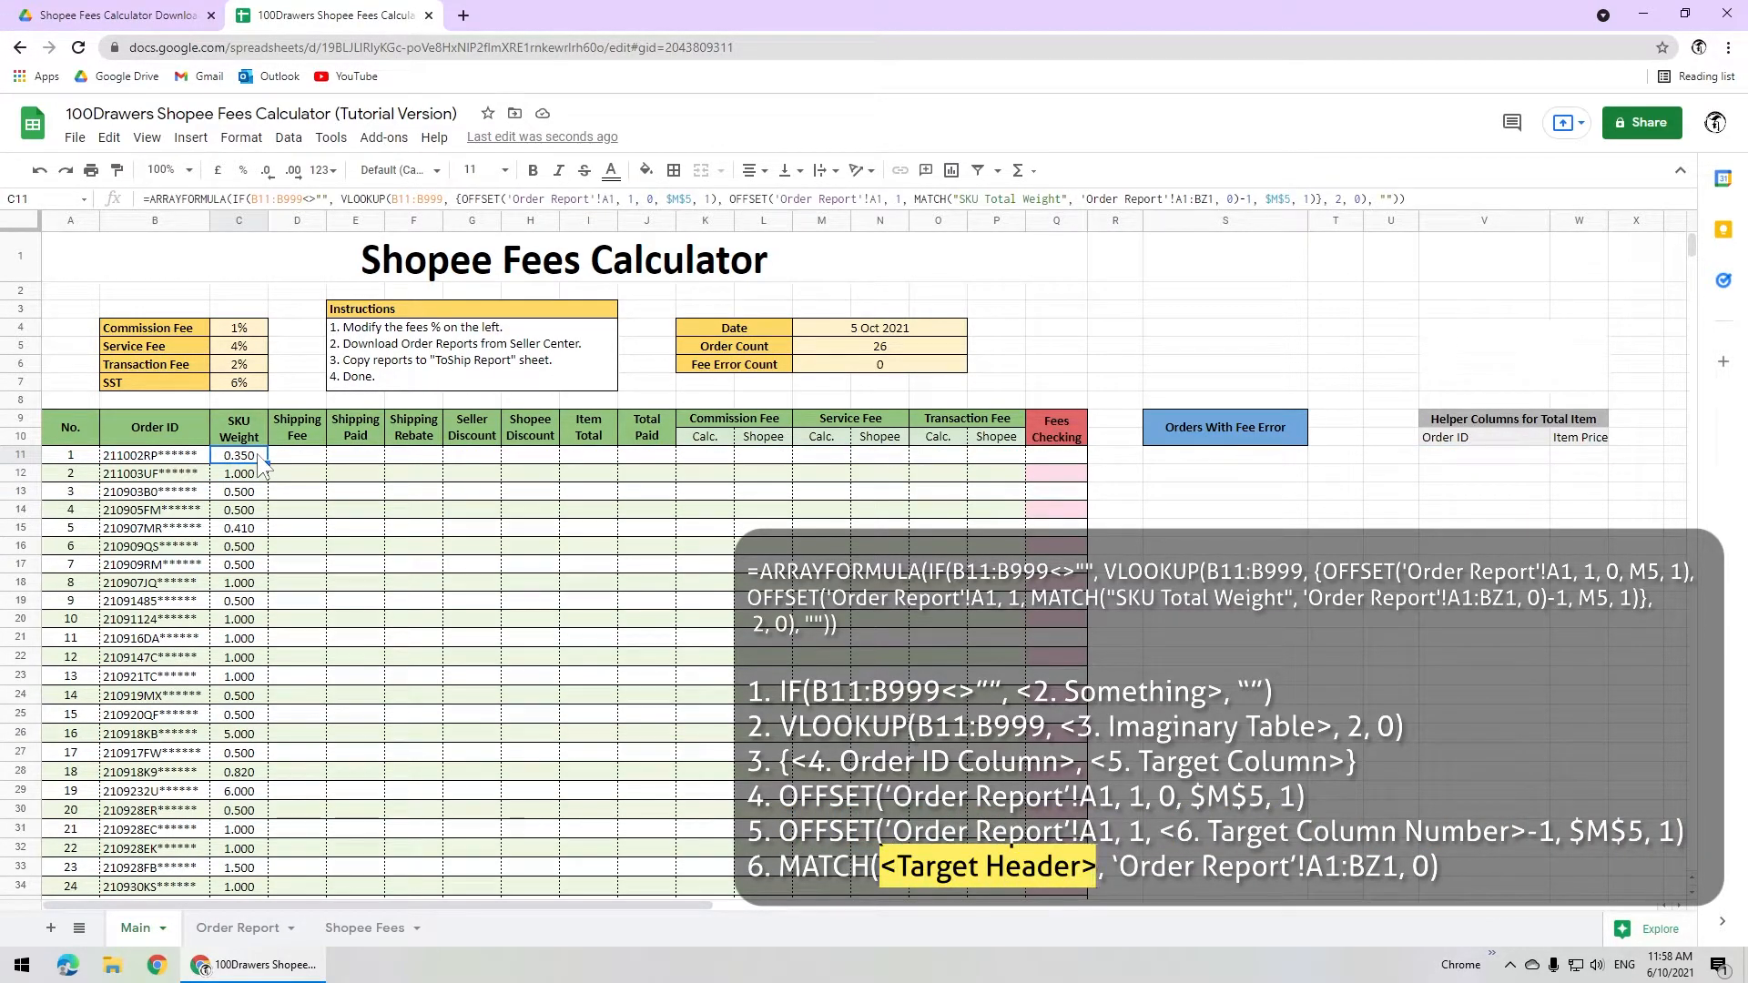
left_click(1032, 202)
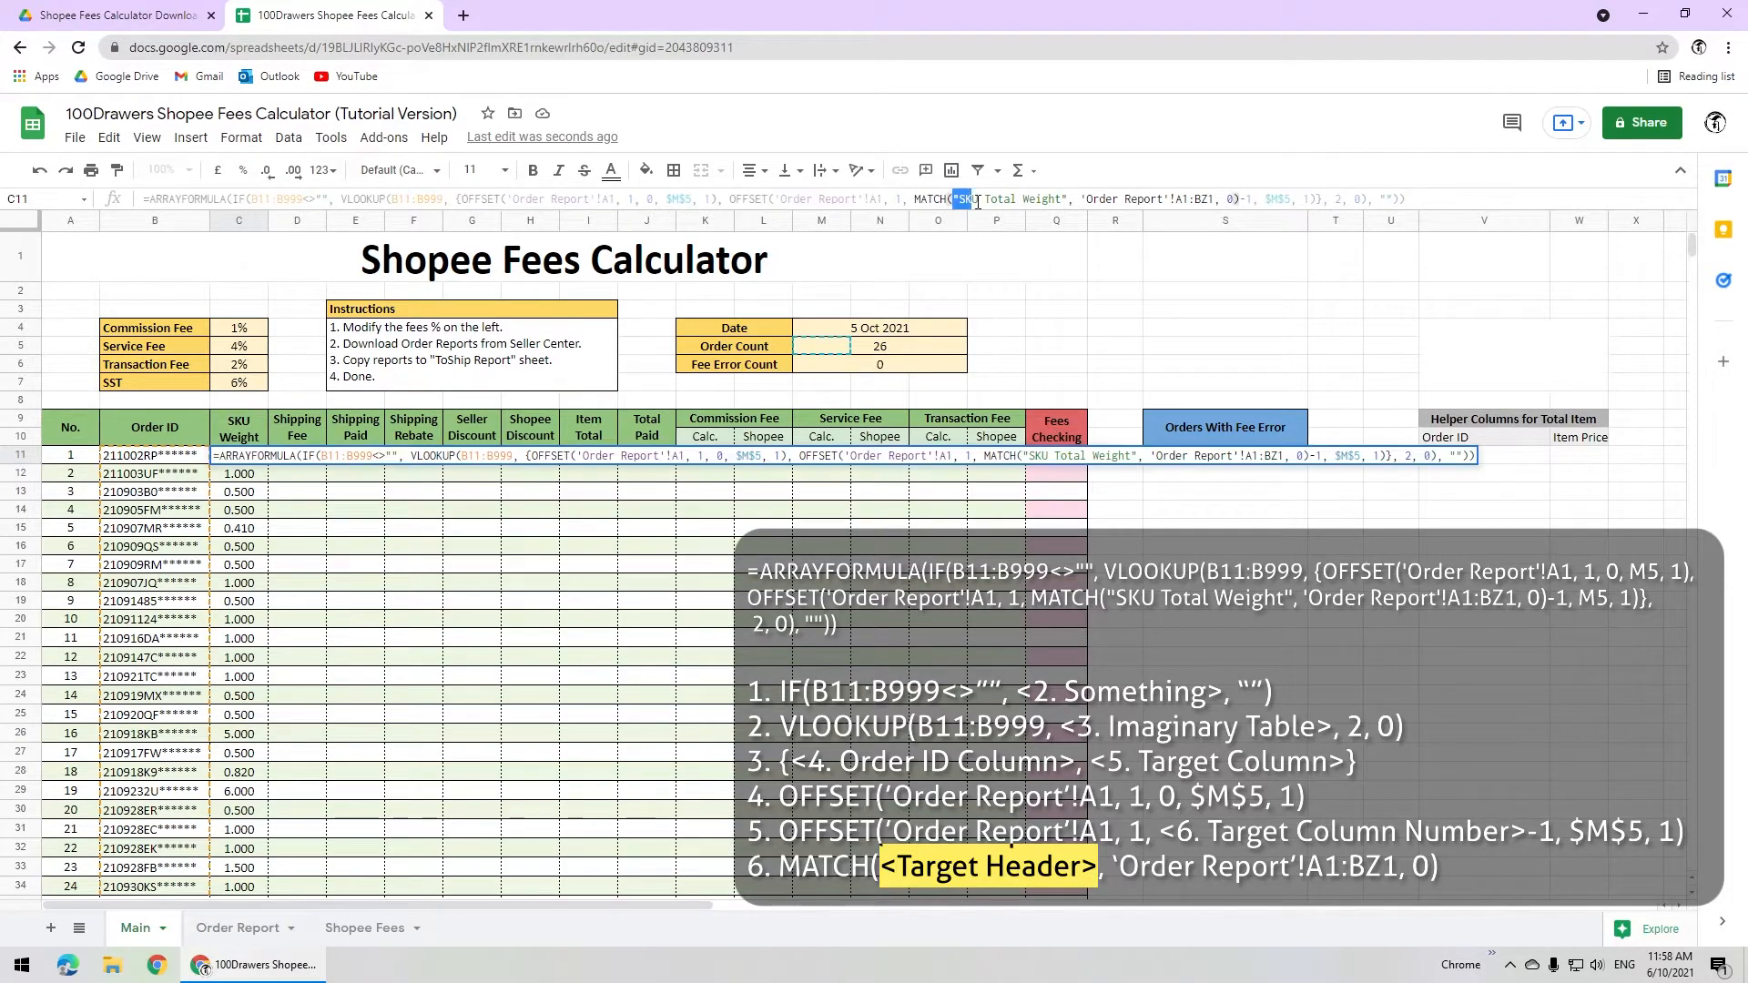
left_click_drag(953, 200, 1067, 199)
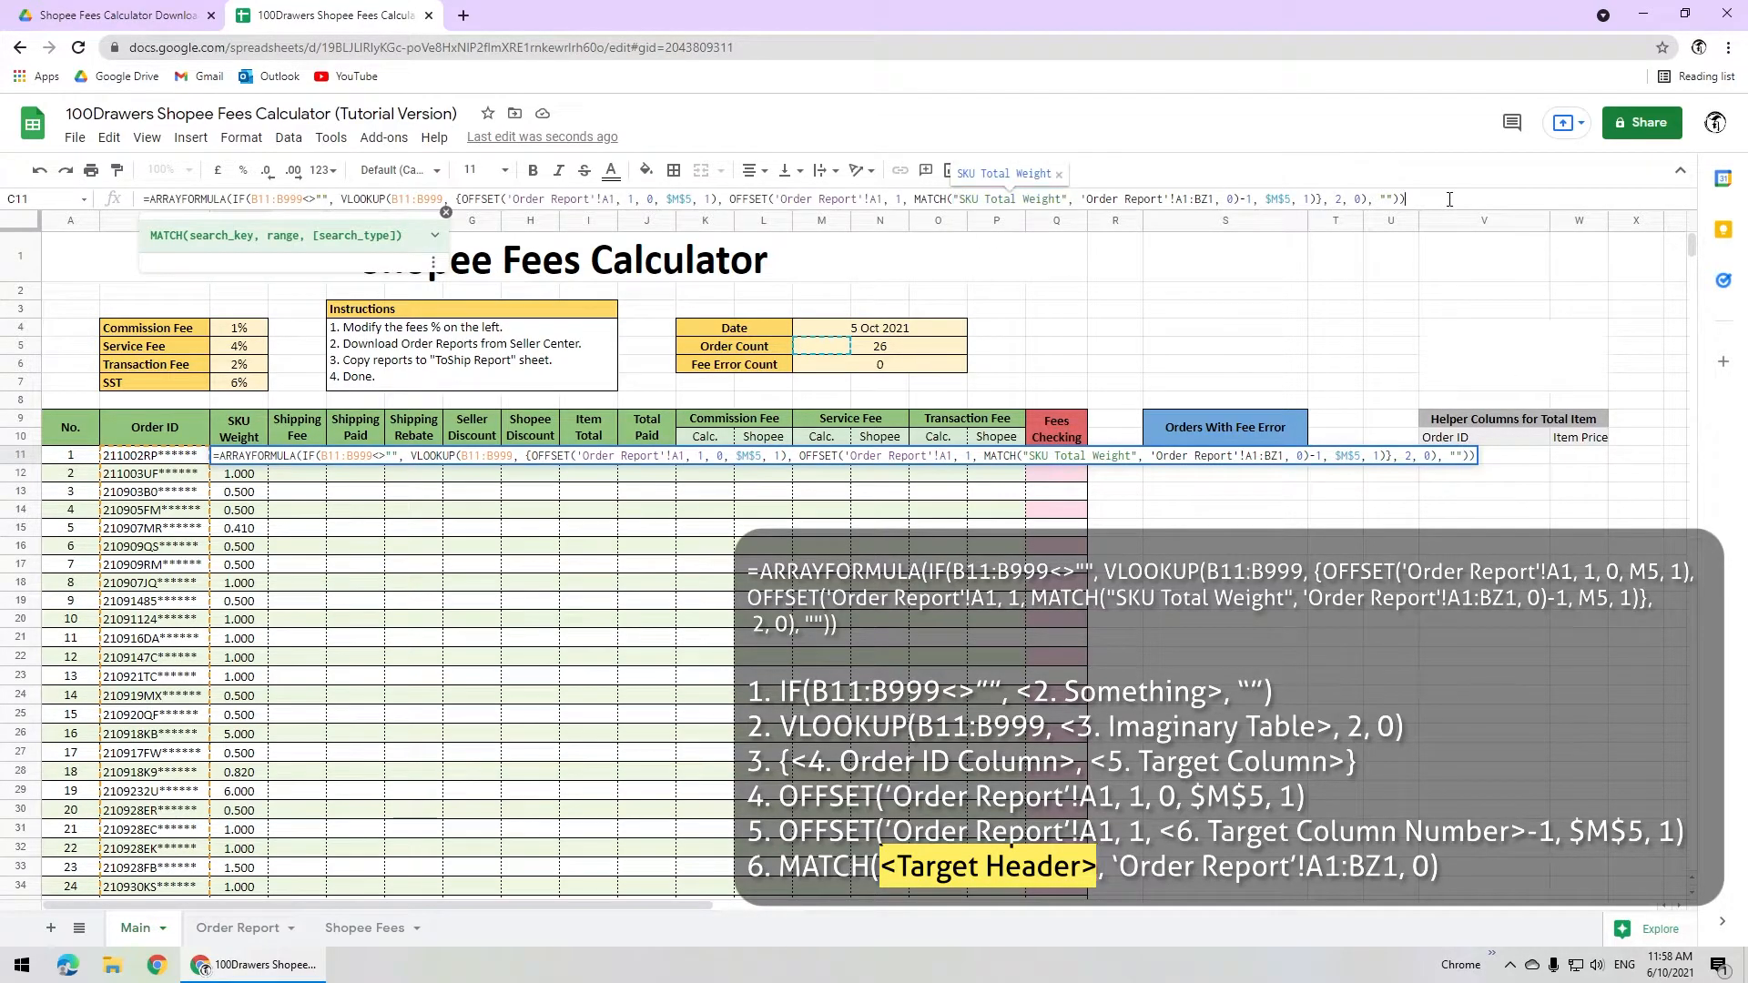
key("Escape")
left_click(314, 453)
double_click(314, 454)
type("=ARRAYFORMULA(IF(B11:B999<>\"\", VLOOKUP(B11:B999, {OFFSET('Order Report'!A1, 1, 0, $M$5, 1), OFFSET('Order Report'!A1, 1, MATCH(\"SKU Total Weight\", 'Order Report'!A1:BZ1, 0)-1, $M$5, 1)}, 2, 0), \"\"))")
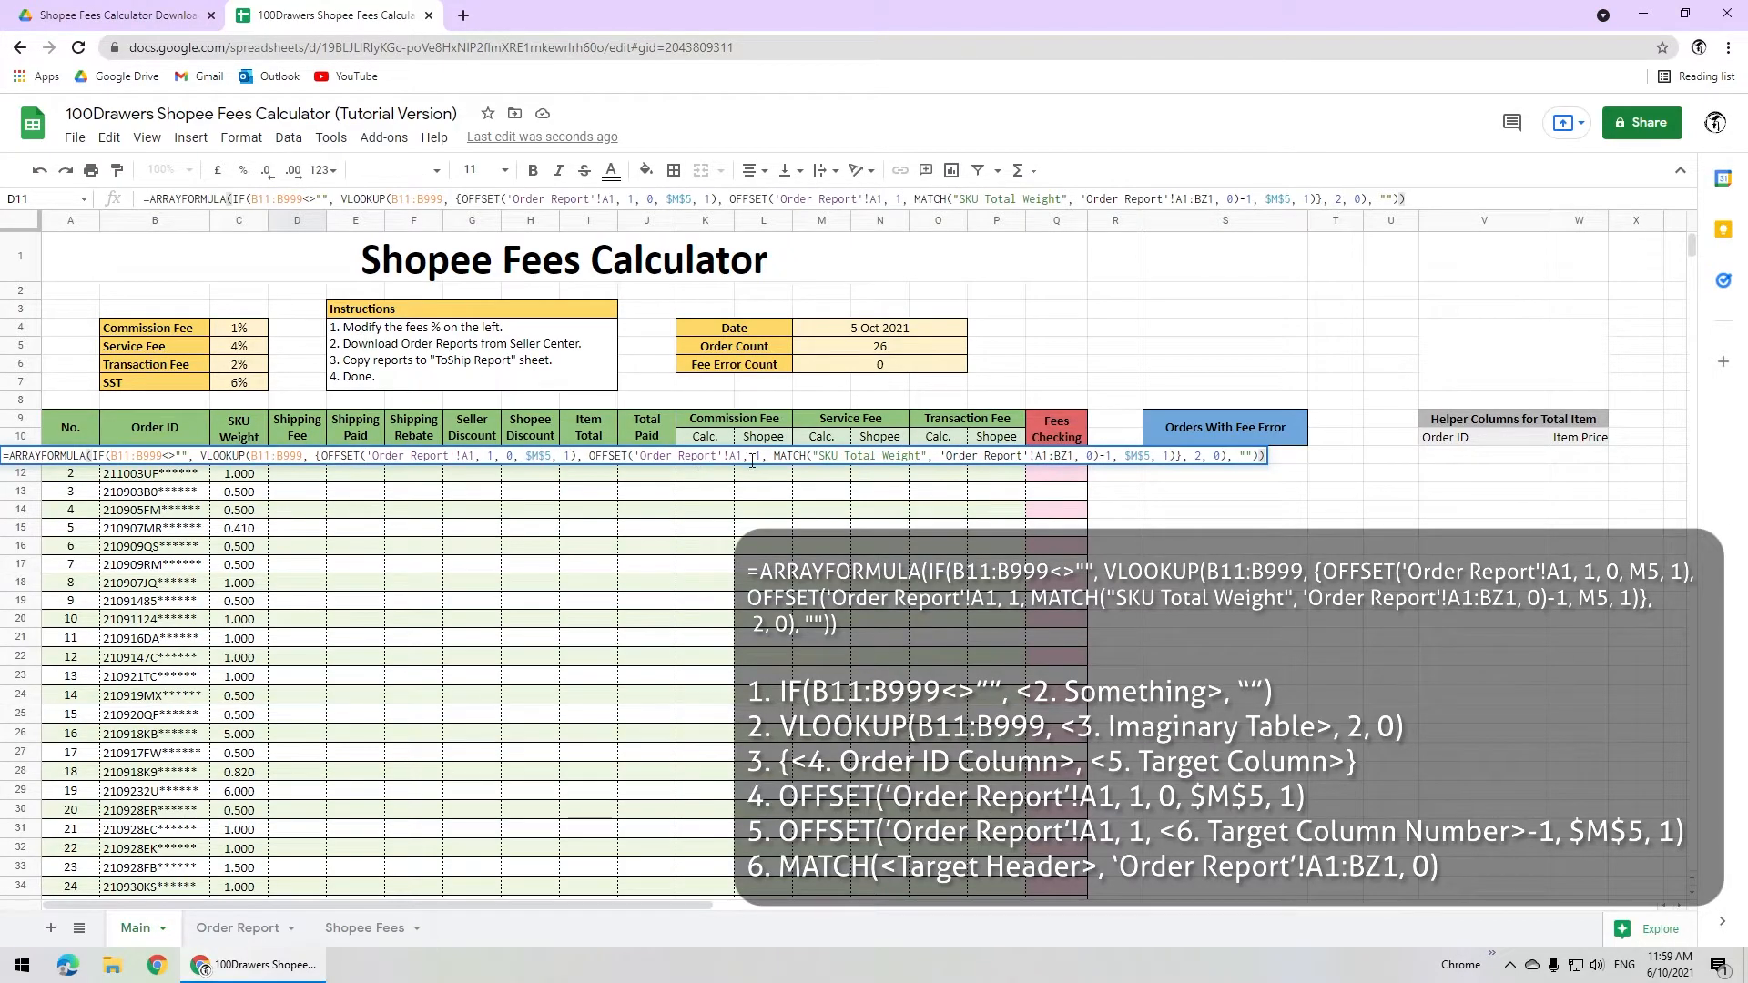
left_click_drag(822, 455, 923, 455)
type("Estimated Shipping Fee")
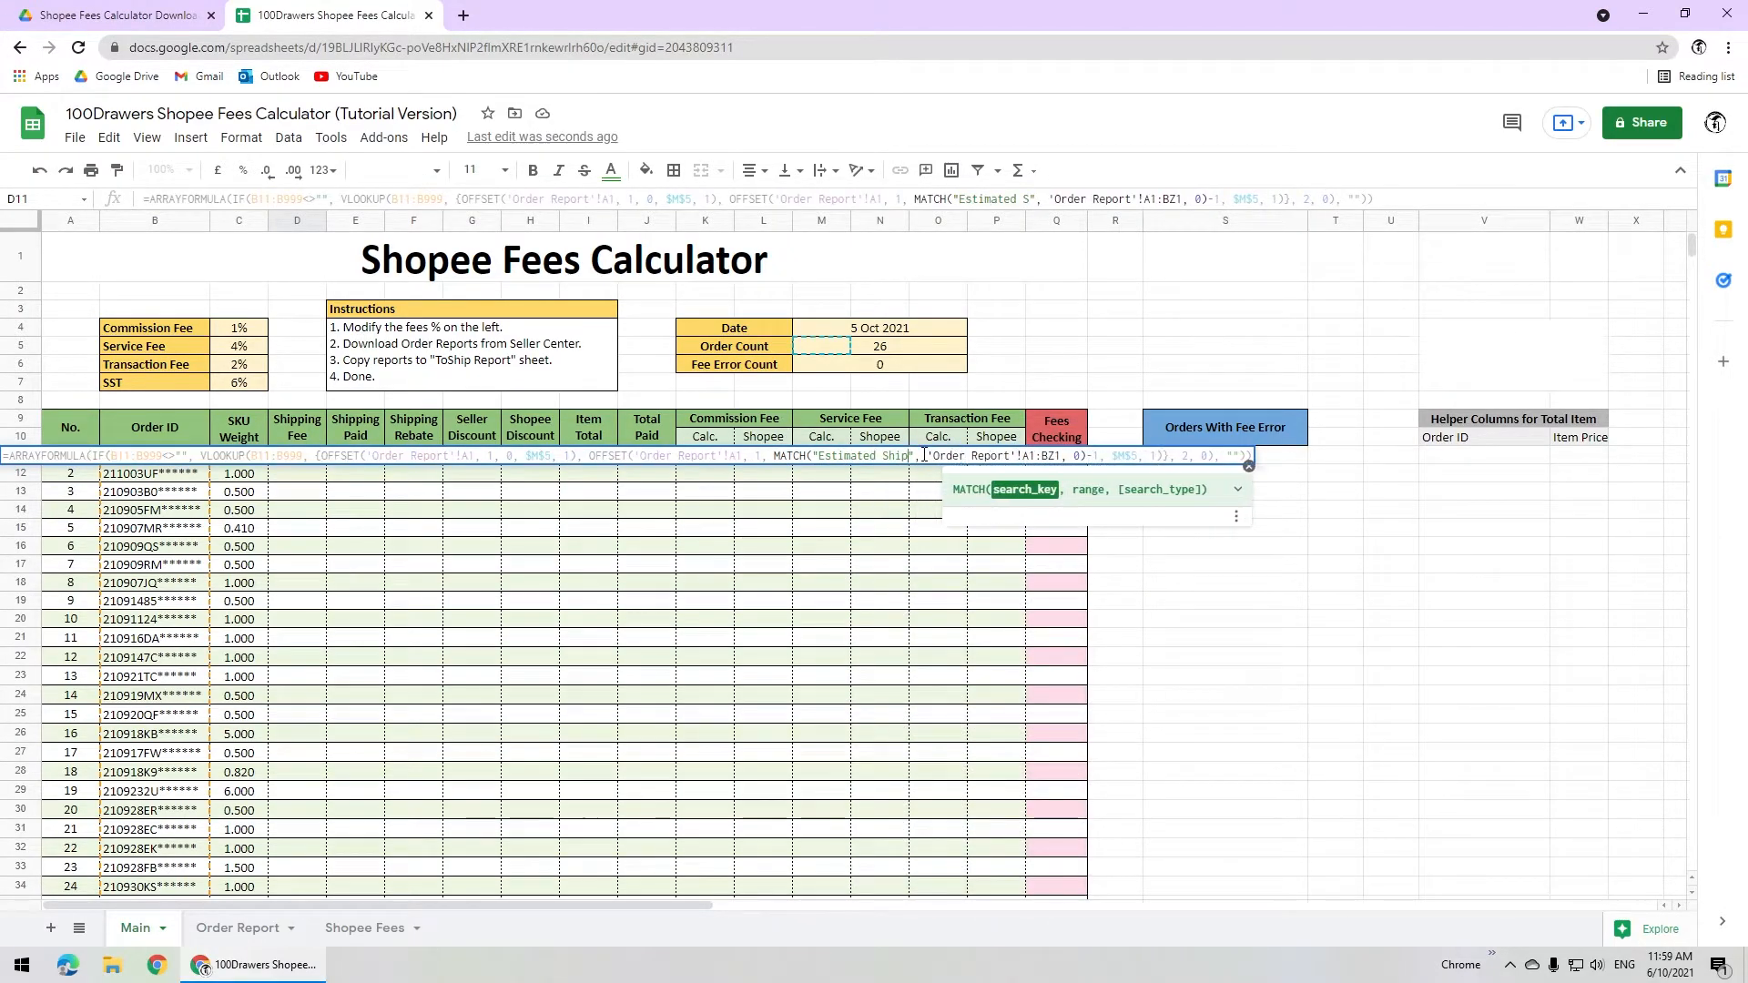
key("Return")
Paste the lookup formula into E11 for Shipping Paid, with "Buyer Paid Shipping Fee" as the matched header.
double_click(361, 457)
type("=ARRAYFORMULA(IF(B11:B999<>\"\", VLOOKUP(B11:B999, {OFFSET('Order Report'!A1, 1, 0, $M$5, 1), OFFSET('Order Report'!A1, 1, MATCH(\"SKU Total Weight\", 'Order Report'!A1:BZ1, 0)-1, $M$5, 1)}, 2, 0), \"\"))")
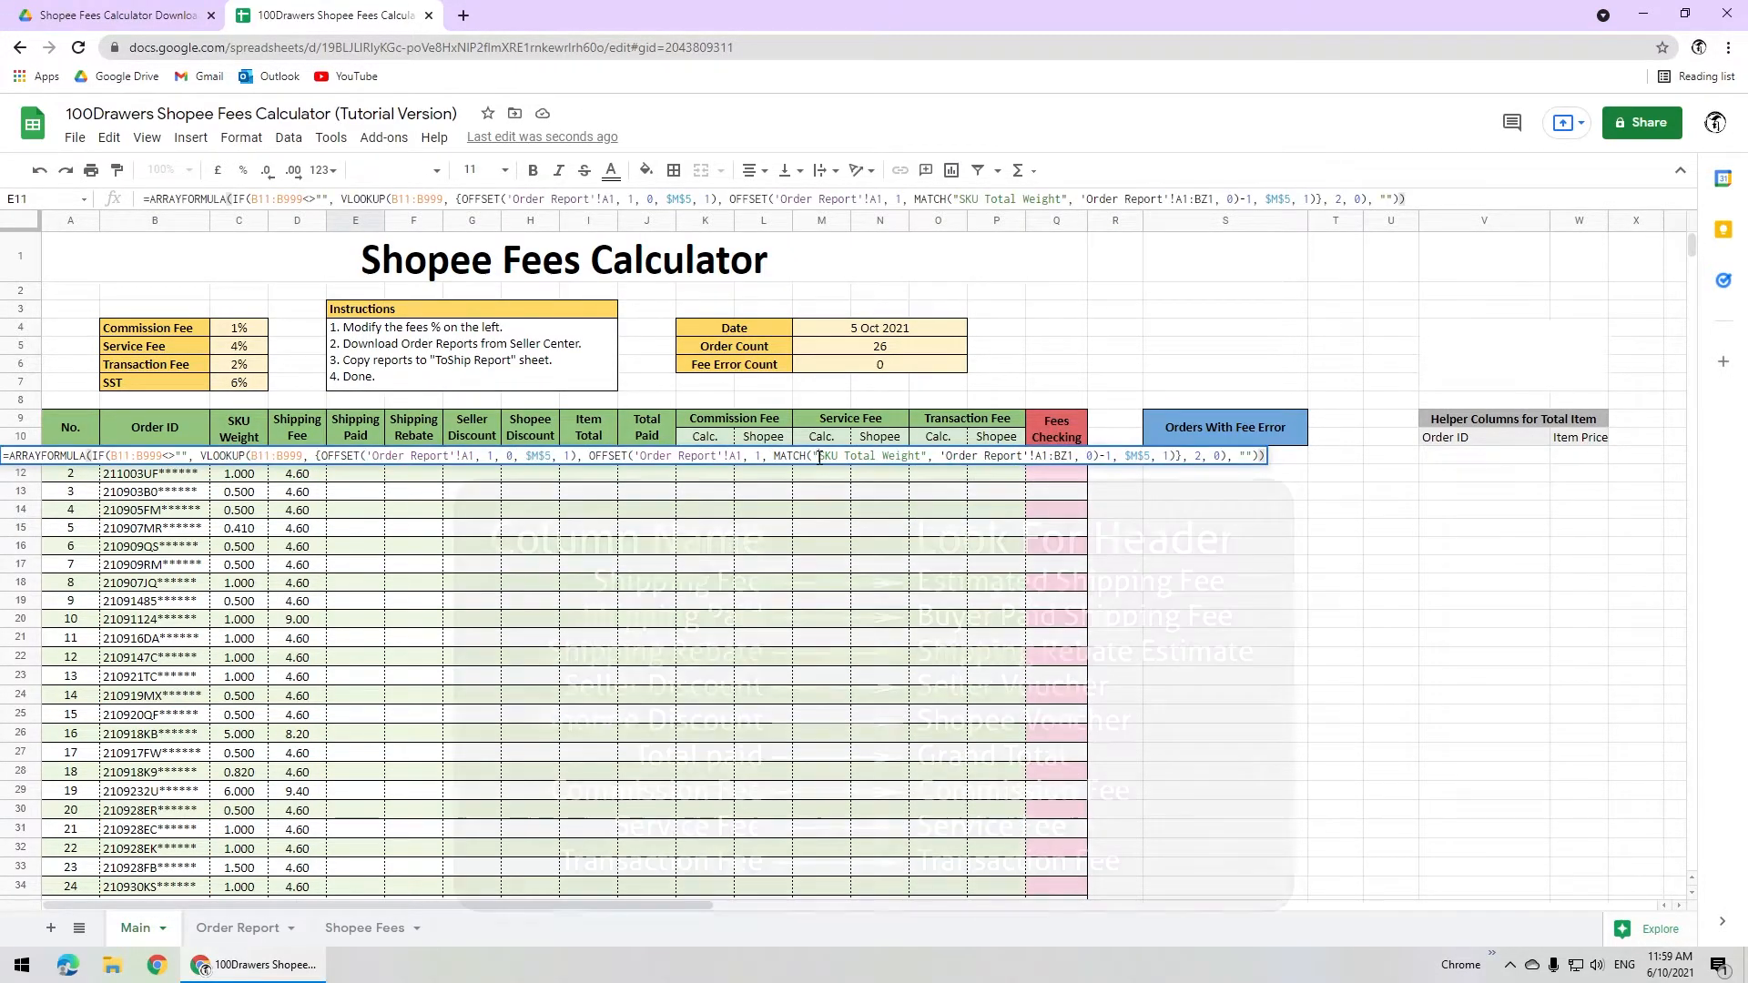
left_click_drag(822, 456, 918, 456)
type("Buyer Paid Shipping Fee")
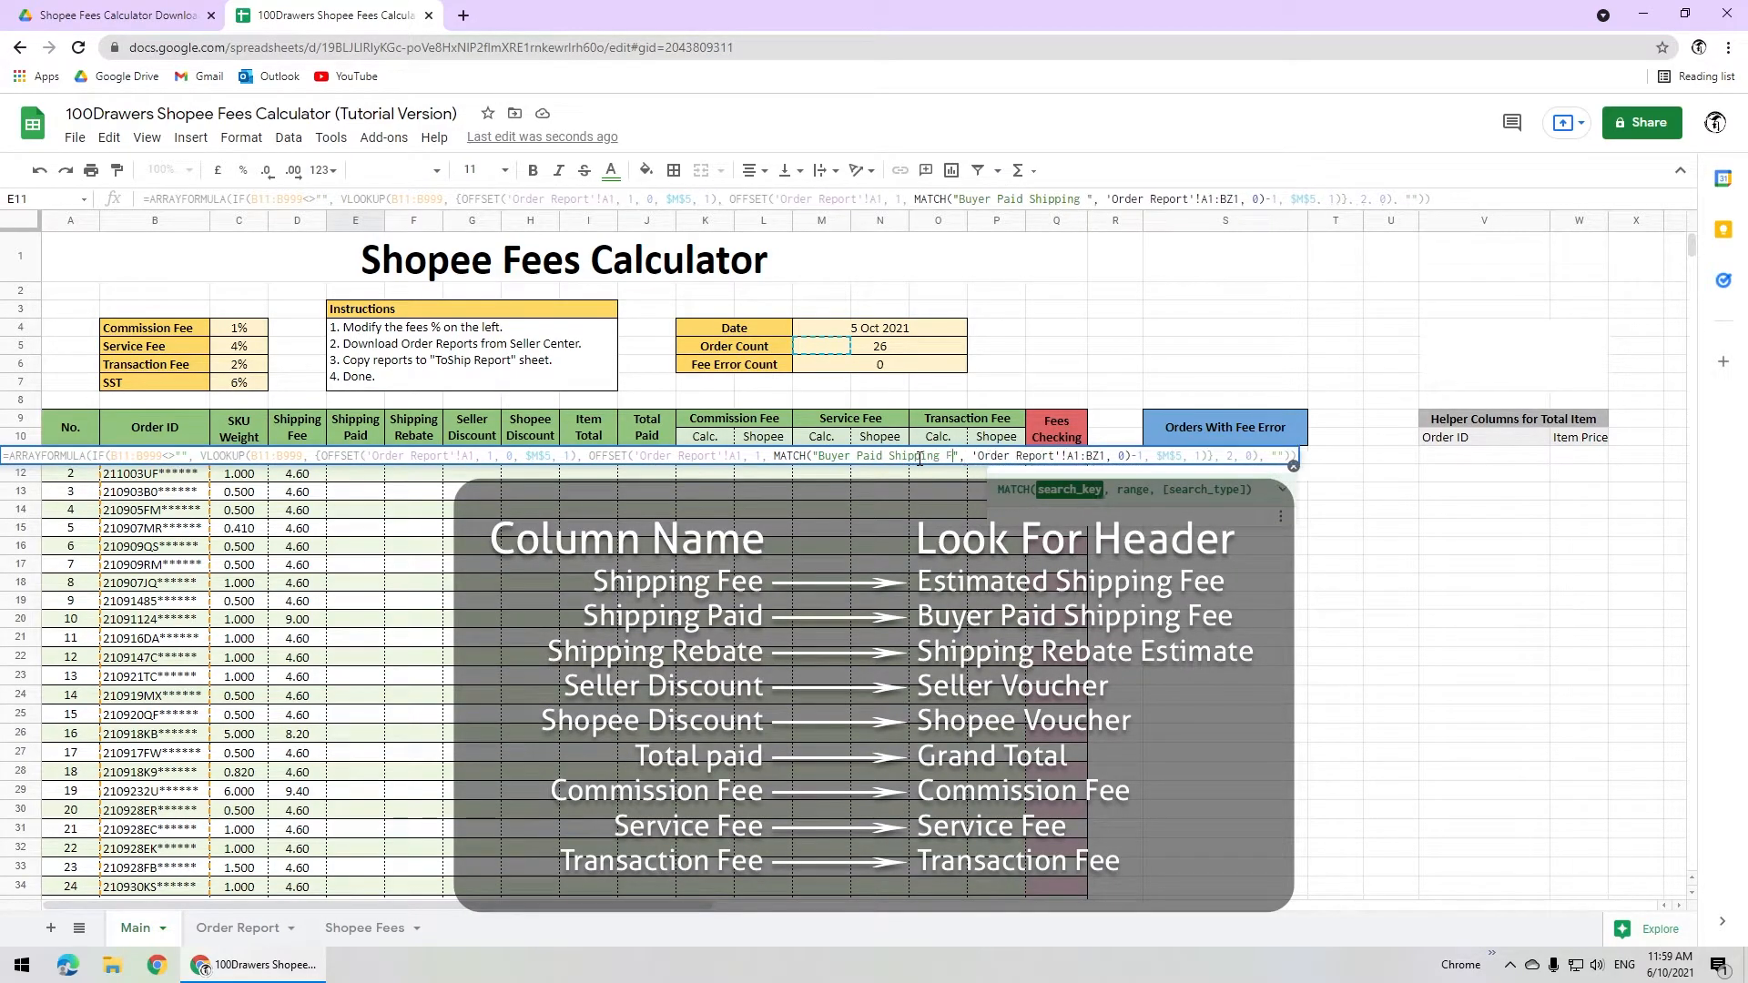
key("Return")
Paste the lookup formula into F11 for Shipping Rebate, with "Shipping Rebate Estimate" as the matched header.
double_click(414, 456)
type("=ARRAYFORMULA(IF(B11:B999<>\"\", VLOOKUP(B11:B999, {OFFSET('Order Report'!A1, 1, 0, $M$5, 1), OFFSET('Order Report'!A1, 1, MATCH(\"SKU Total Weight\", 'Order Report'!A1:BZ1, 0)-1, $M$5, 1)}, 2, 0), \"\"))")
left_click_drag(822, 455, 922, 455)
type("Shipping Rebate Estimate")
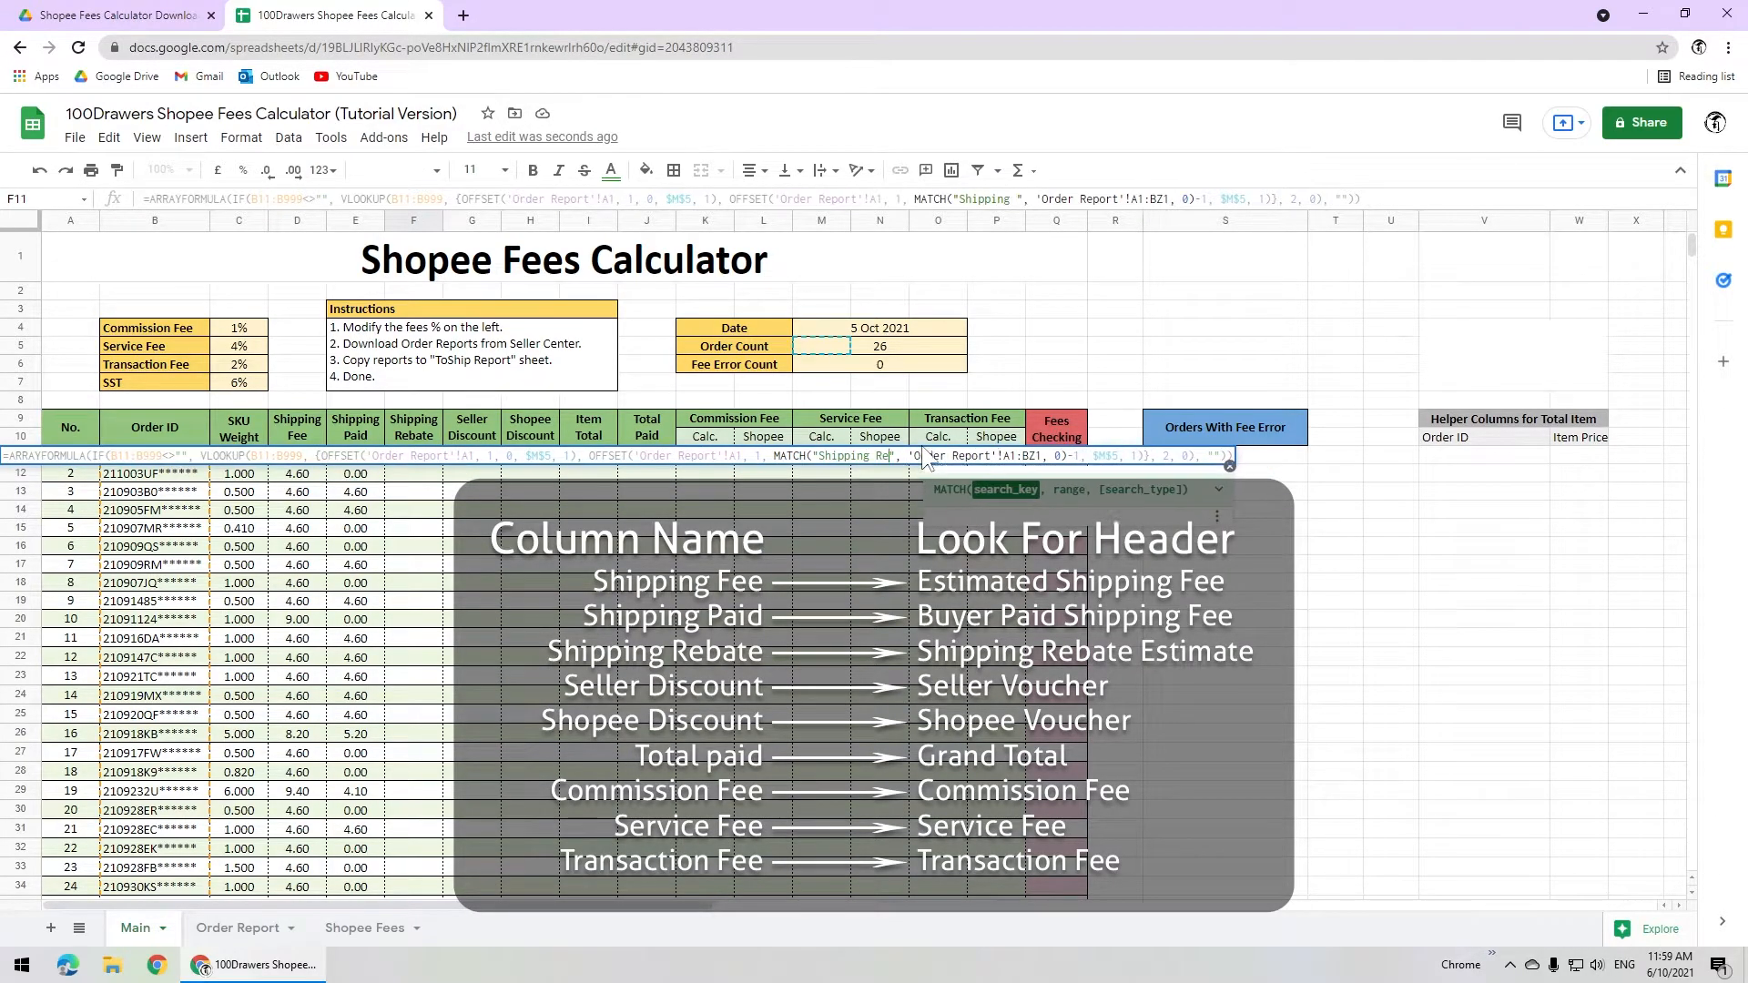
key("Return")
Paste the lookup formula into G11 for Seller Discount, with "Seller Voucher" as the matched header.
double_click(472, 456)
type("=ARRAYFORMULA(IF(B11:B999<>\"\", VLOOKUP(B11:B999, {OFFSET('Order Report'!A1, 1, 0, $M$5, 1), OFFSET('Order Report'!A1, 1, MATCH(\"SKU Total Weight\", 'Order Report'!A1:BZ1, 0)-1, $M$5, 1)}, 2, 0), \"\"))")
left_click_drag(822, 455, 923, 455)
type("Seller Voucher")
key("Return")
Paste the lookup formula into H11 for Shopee Discount, with "Shopee Voucher" as the matched header.
double_click(530, 455)
key("ctrl+v")
type("Shopee Voucher")
key("Return")
left_click(549, 457)
left_click(1027, 199)
key("Return")
Paste the lookup formula into J11 for Total Paid, with "Grand Total" as the matched header.
left_click(598, 457)
double_click(648, 456)
key("ctrl+v")
left_click_drag(918, 455, 1005, 455)
type("Grand Total")
key("Return")
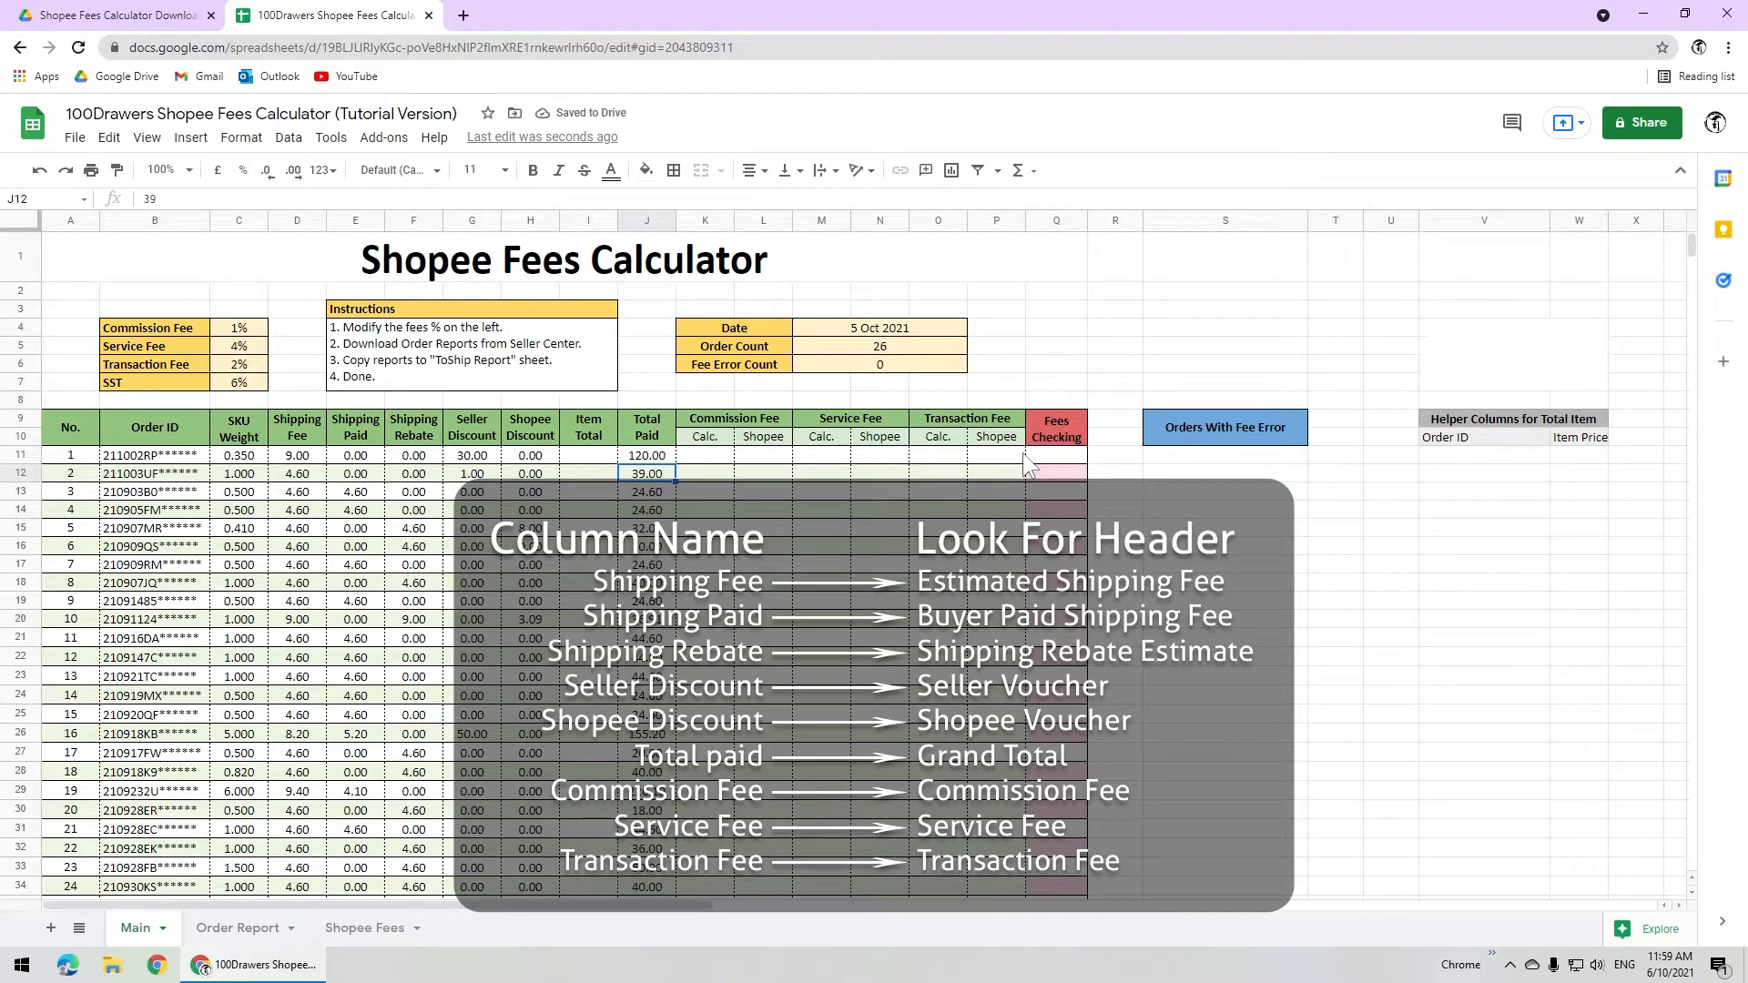
Paste the lookup formula into L11 for Shopee's commission fee, with "Commission Fee" as the matched header.
double_click(763, 455)
type("=ARRAYFORMULA(IF(B11:B999<>\"\", VLOOKUP(B11:B999, {OFFSET('Order Report'!A1, 1, 0, $M$5, 1), OFFSET('Order Report'!A1, 1, MATCH(\"SKU Total Weight\", 'Order Report'!A1:BZ1, 0)-1, $M$5, 1)}, 2, 0), \"\"))")
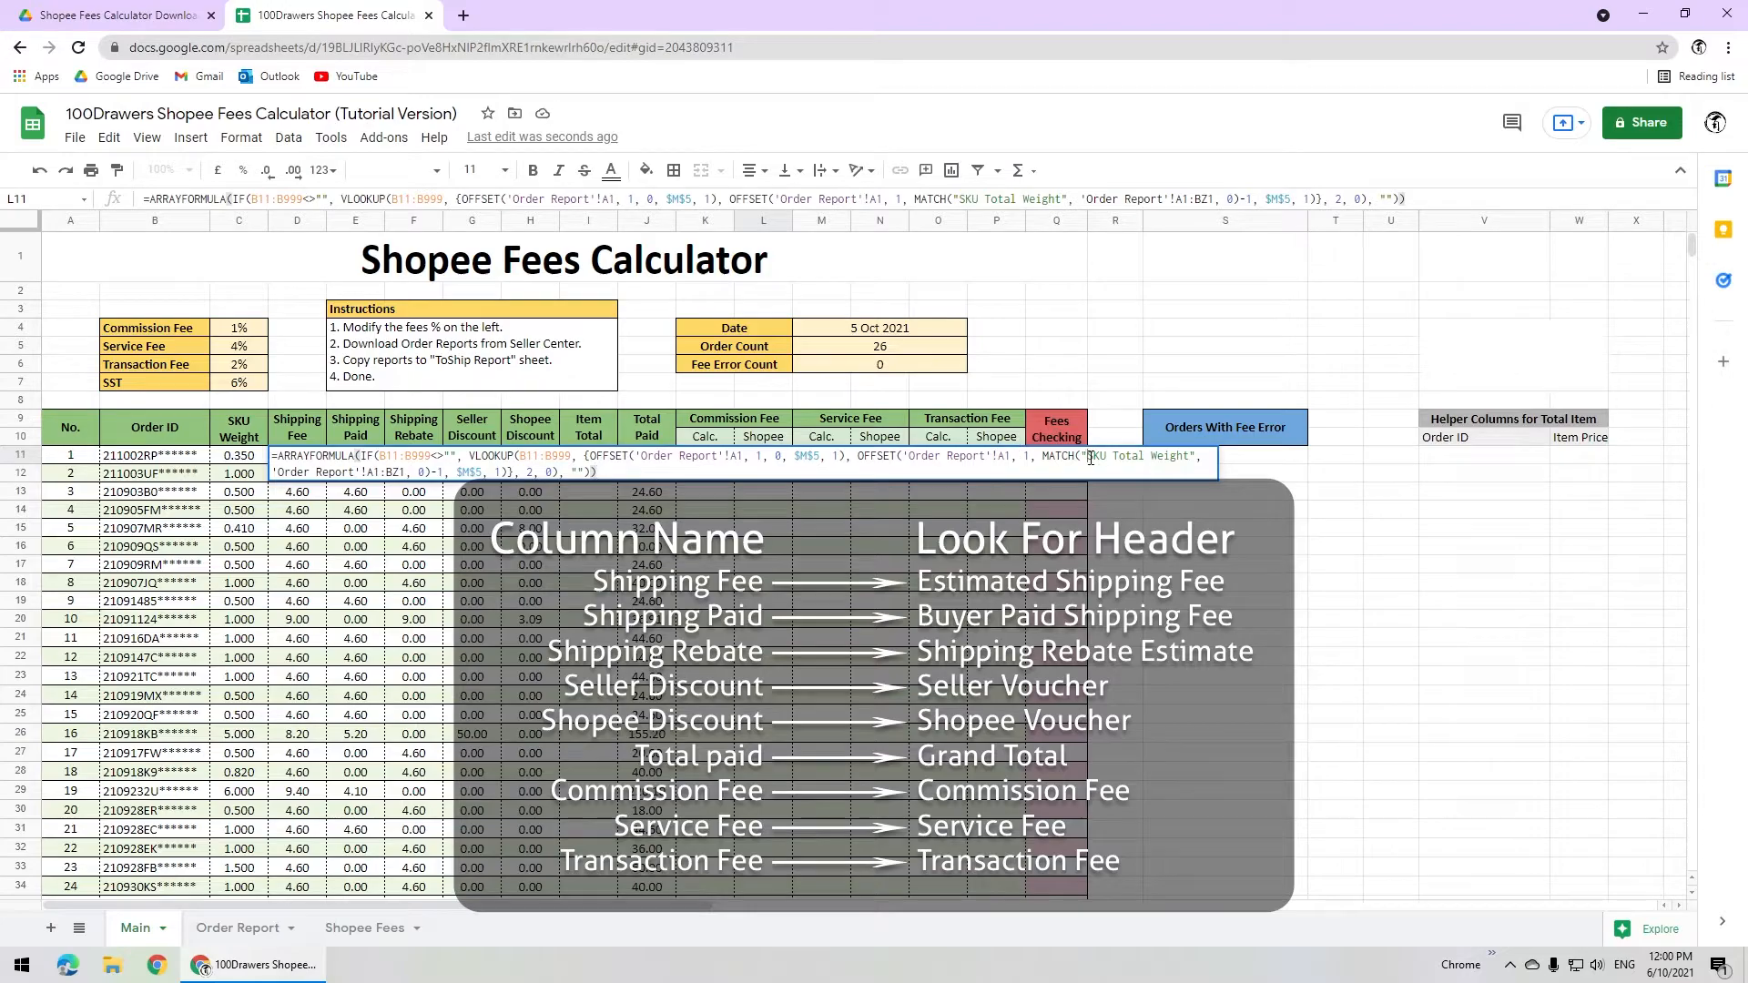
left_click_drag(1090, 457, 1179, 457)
type("Commission Fee")
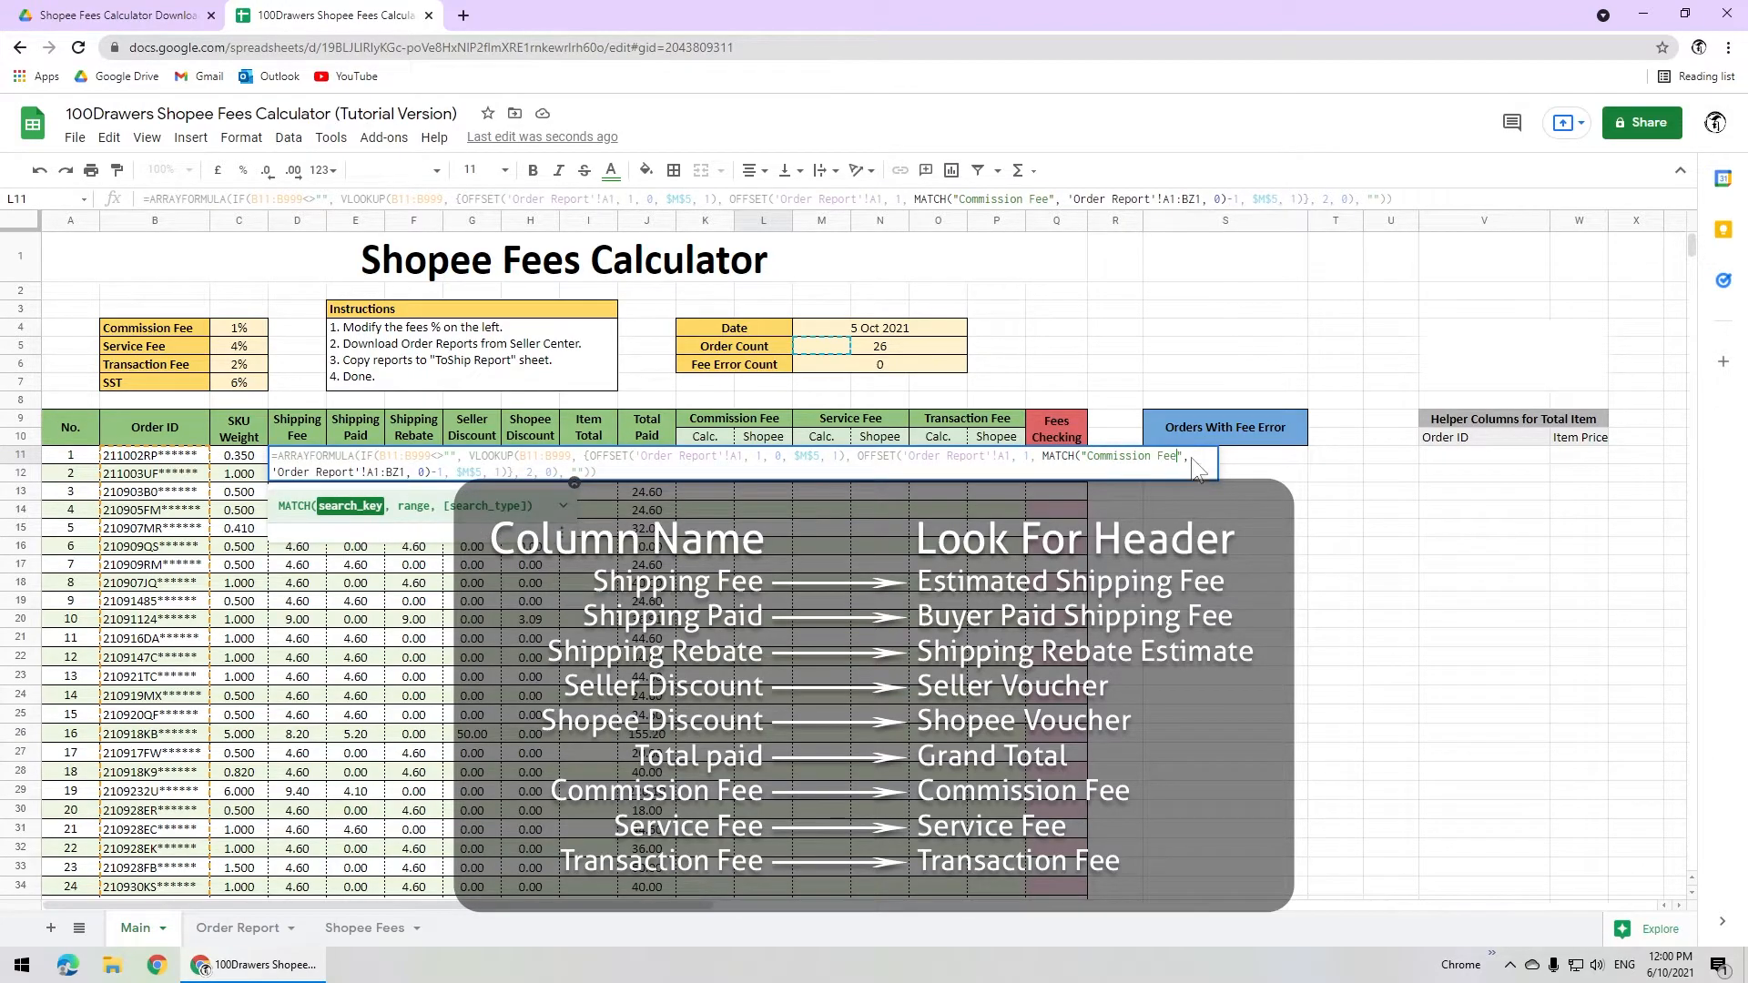
key("Return")
Paste the lookup formula into N11 for Shopee's service fee, with "Service Fee" as the matched header.
double_click(880, 455)
type("=ARRAYFORMULA(IF(B11:B999<>\"\", VLOOKUP(B11:B999, {OFFSET('Order Report'!A1, 1, 0, $M$5, 1), OFFSET('Order Report'!A1, 1, MATCH(\"SKU Total Weight\", 'Order Report'!A1:BZ1, 0)-1, $M$5, 1)}, 2, 0), \"\"))")
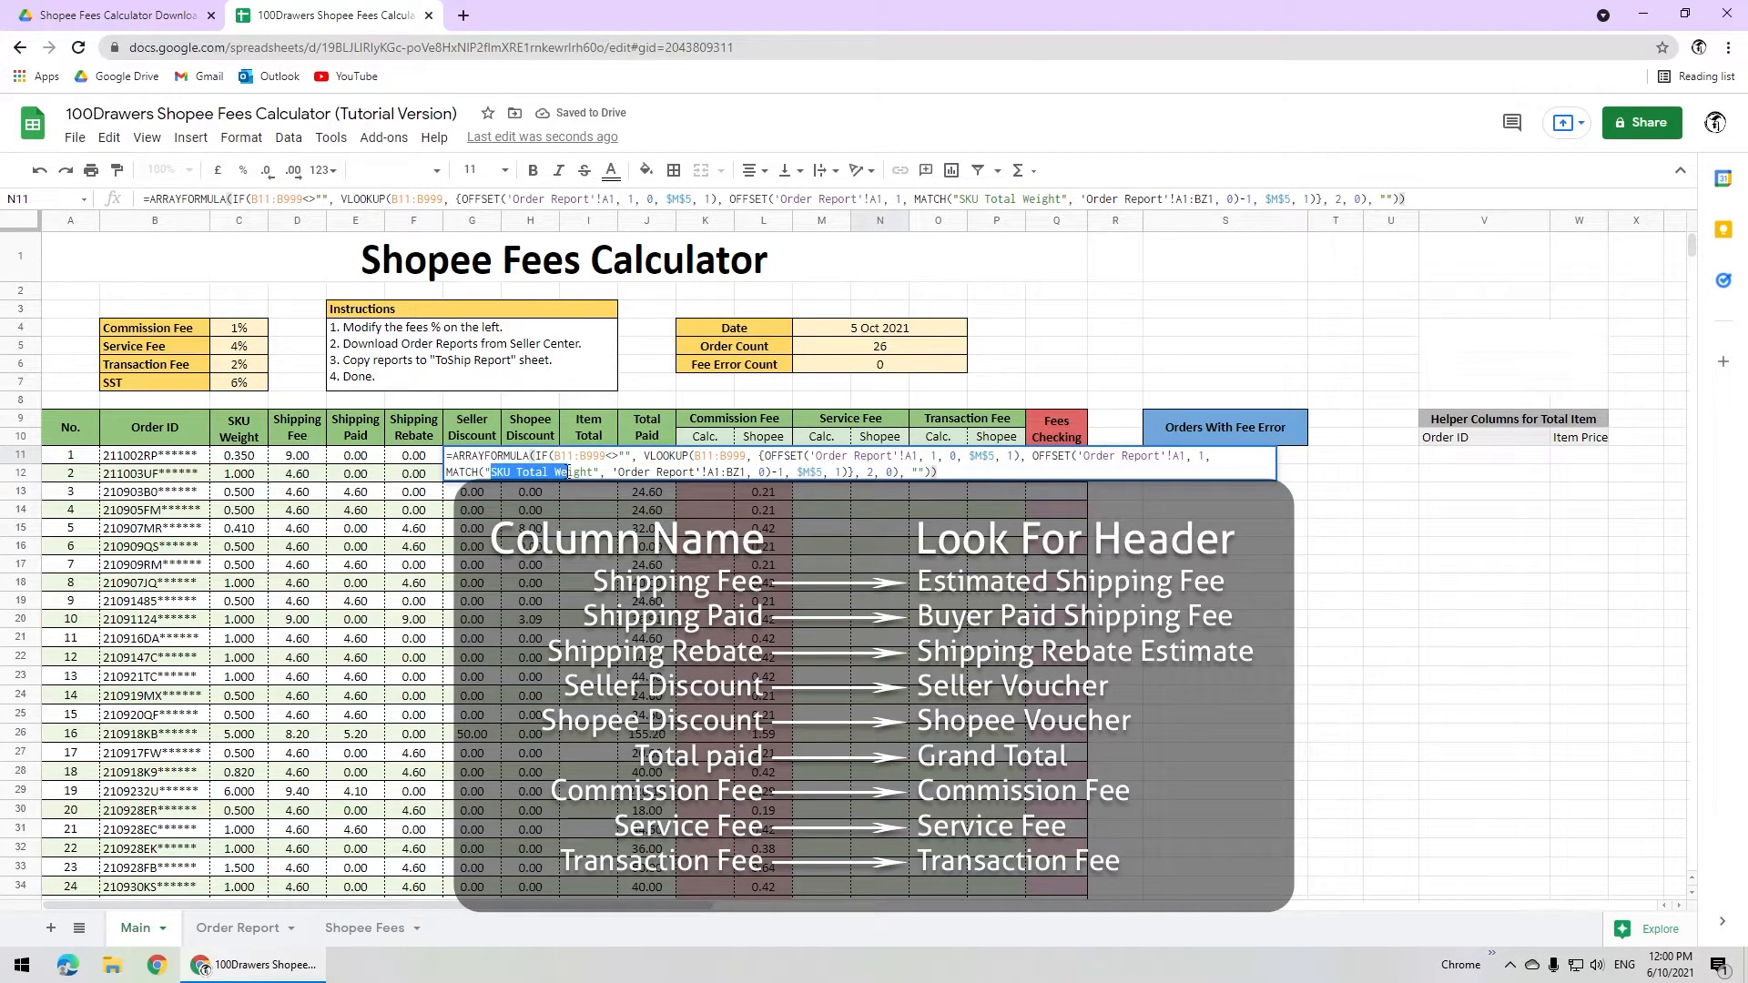
left_click_drag(567, 471, 597, 472)
type("Service Fee")
key("Return")
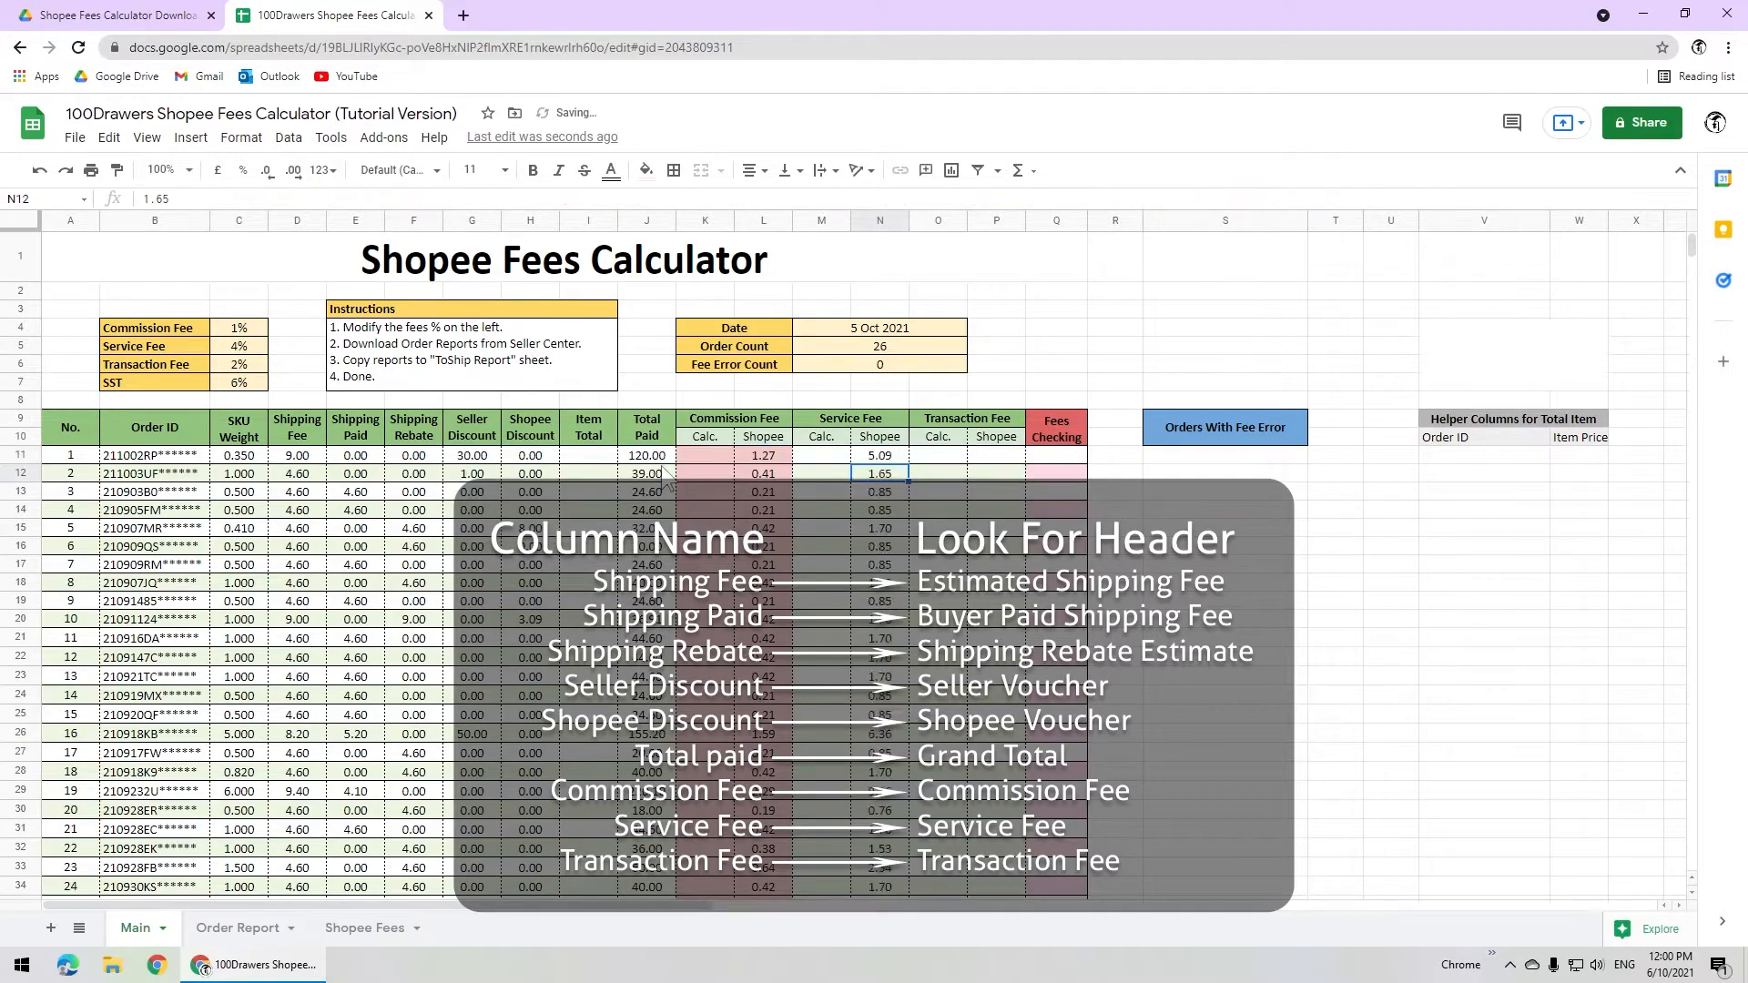
Paste the lookup formula into P11 for Shopee's transaction fee, with "Transaction Fee" as the matched header.
double_click(988, 453)
type("=ARRAYFORMULA(IF(B11:B999<>\"\", VLOOKUP(B11:B999, {OFFSET('Order Report'!A1, 1, 0, $M$5, 1), OFFSET('Order Report'!A1, 1, MATCH(\"SKU Total Weight\", 'Order Report'!A1:BZ1, 0)-1, $M$5, 1)}, 2, 0), \"\"))")
left_click_drag(761, 472, 864, 472)
type("Transaction Fee")
key("Return")
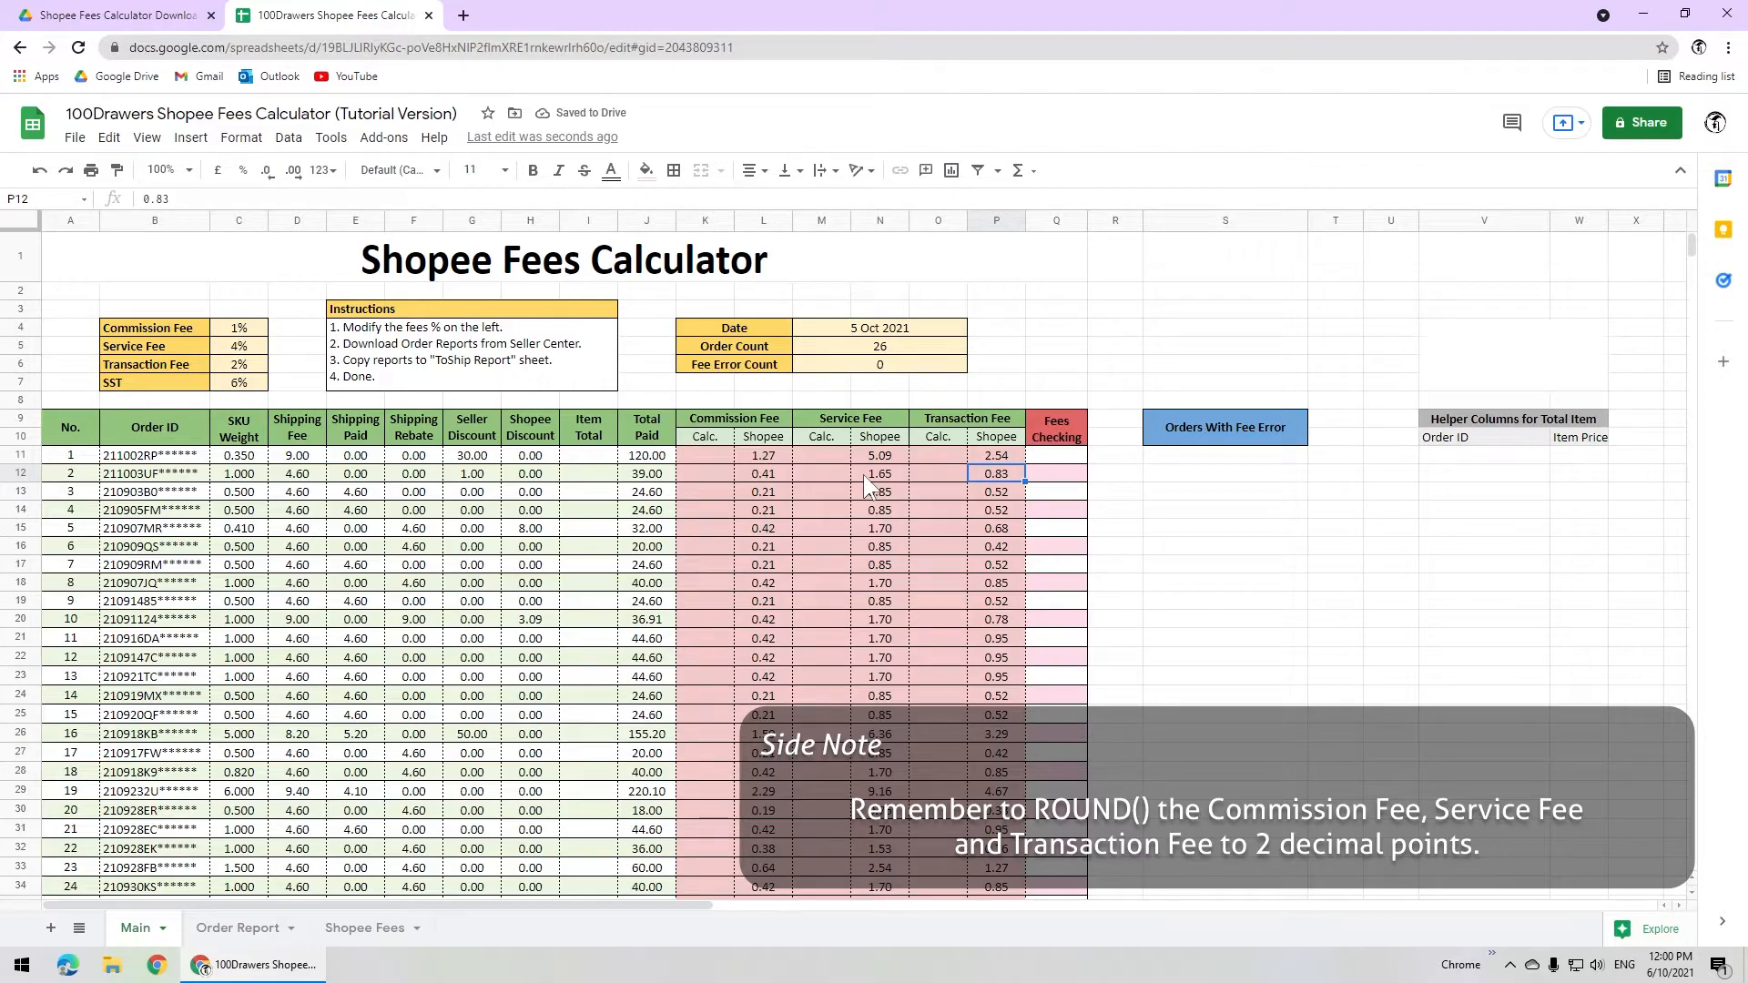
Fill the Order ID helper column from V11 with =IF($M$5>0, OFFSET('Order Report'!A1, 1, MATCH("Order ID", 'Order Report'!A1:BZ1, 0)-1, $M$5, 1), "").
left_click(993, 462)
left_click(1475, 455)
type("=IF($M$5")
type(">0, OFFSET('Order Report'!A1, 1, MATCH(\"Transaction Fee\", 'Order Report'!A1:BZ1, 0)-1, $M$5, 1), \"\")")
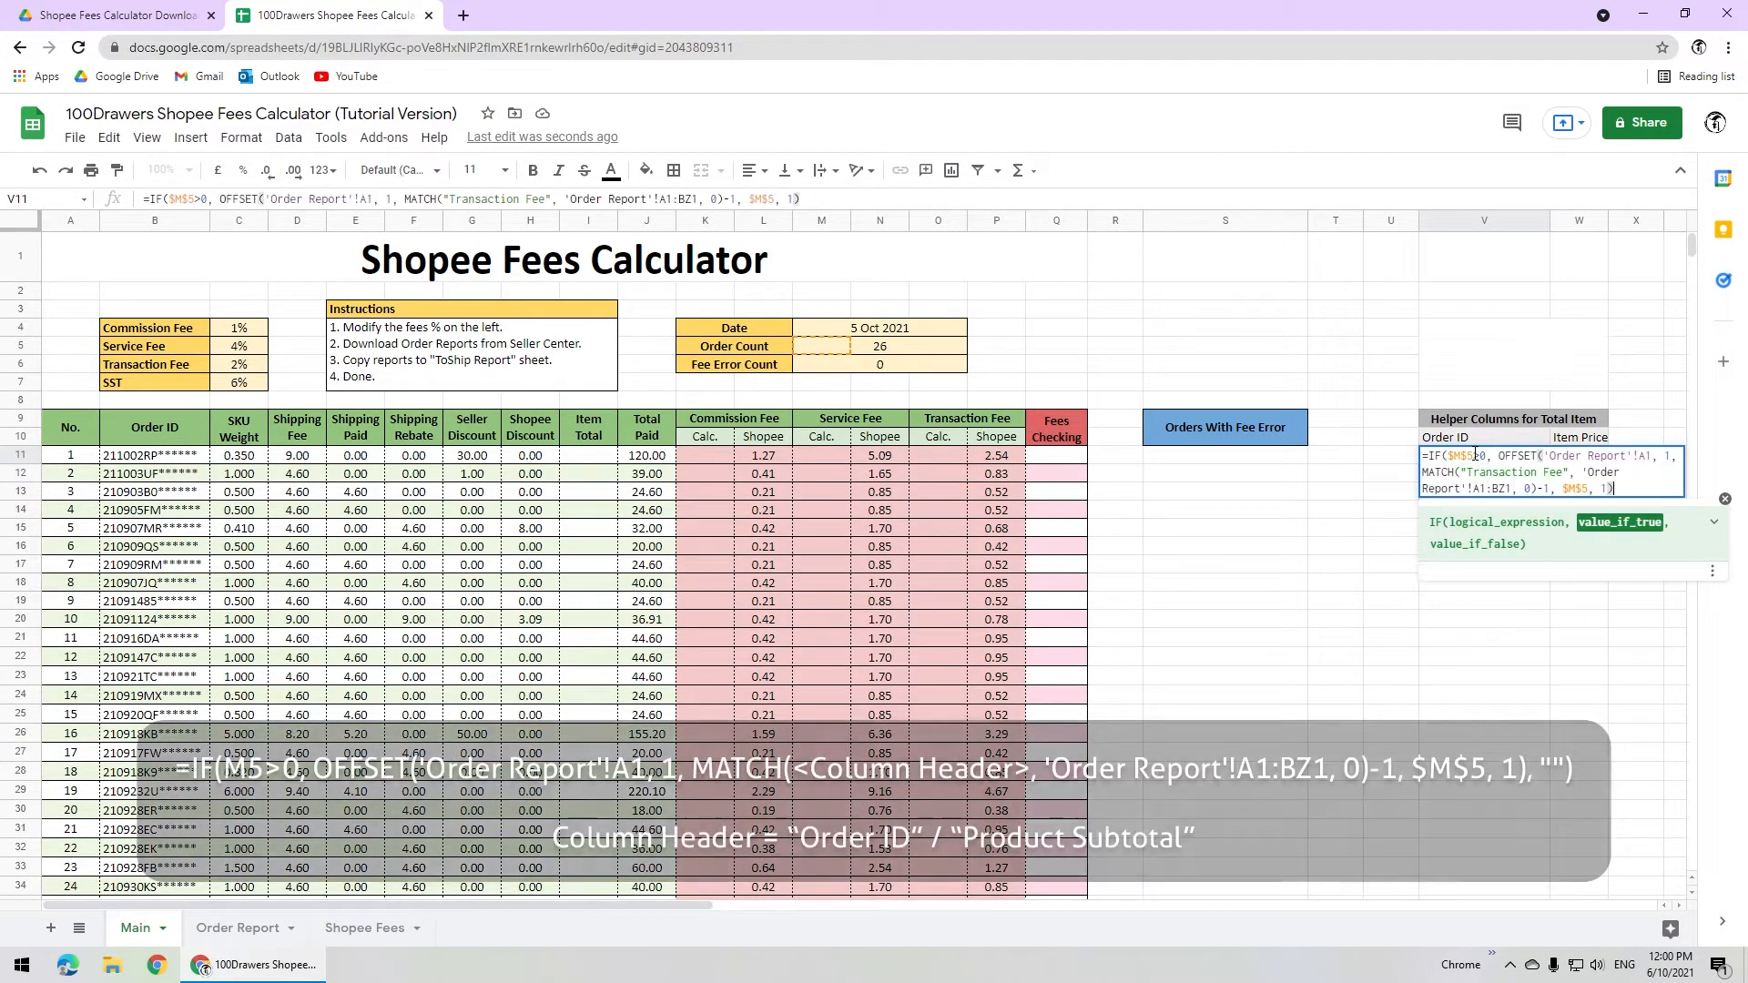
left_click_drag(1539, 477, 1566, 475)
type("Order ID")
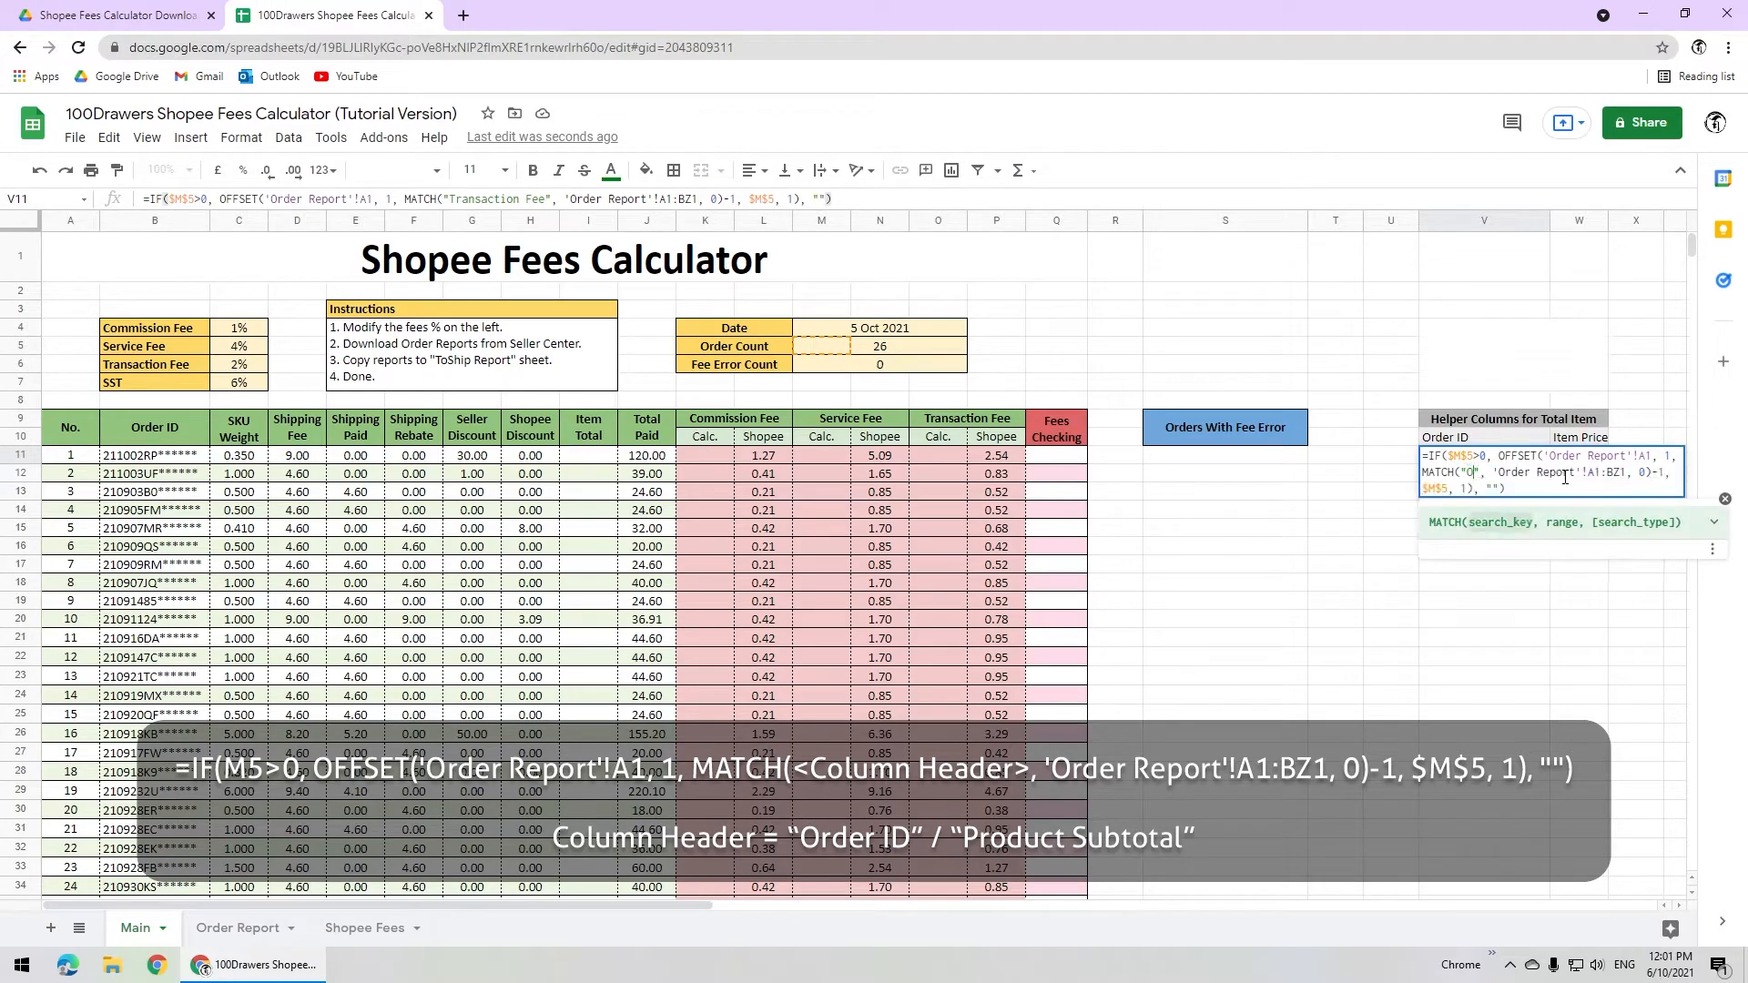
key("Return")
Fill the Item Price helper column from W11 with =IF($M$5>0, OFFSET('Order Report'!A1, 1, MATCH("Product Subtotal", 'Order Report'!A1:BZ1, 0)-1, $M$5, 1), "").
left_click(1570, 455)
type("OFFSET('Order Report'!A1, 1, MATCH(\"Transaction Fee\", 'Order Report'!A1:BZ1, 0)-1, $M$5, 1)")
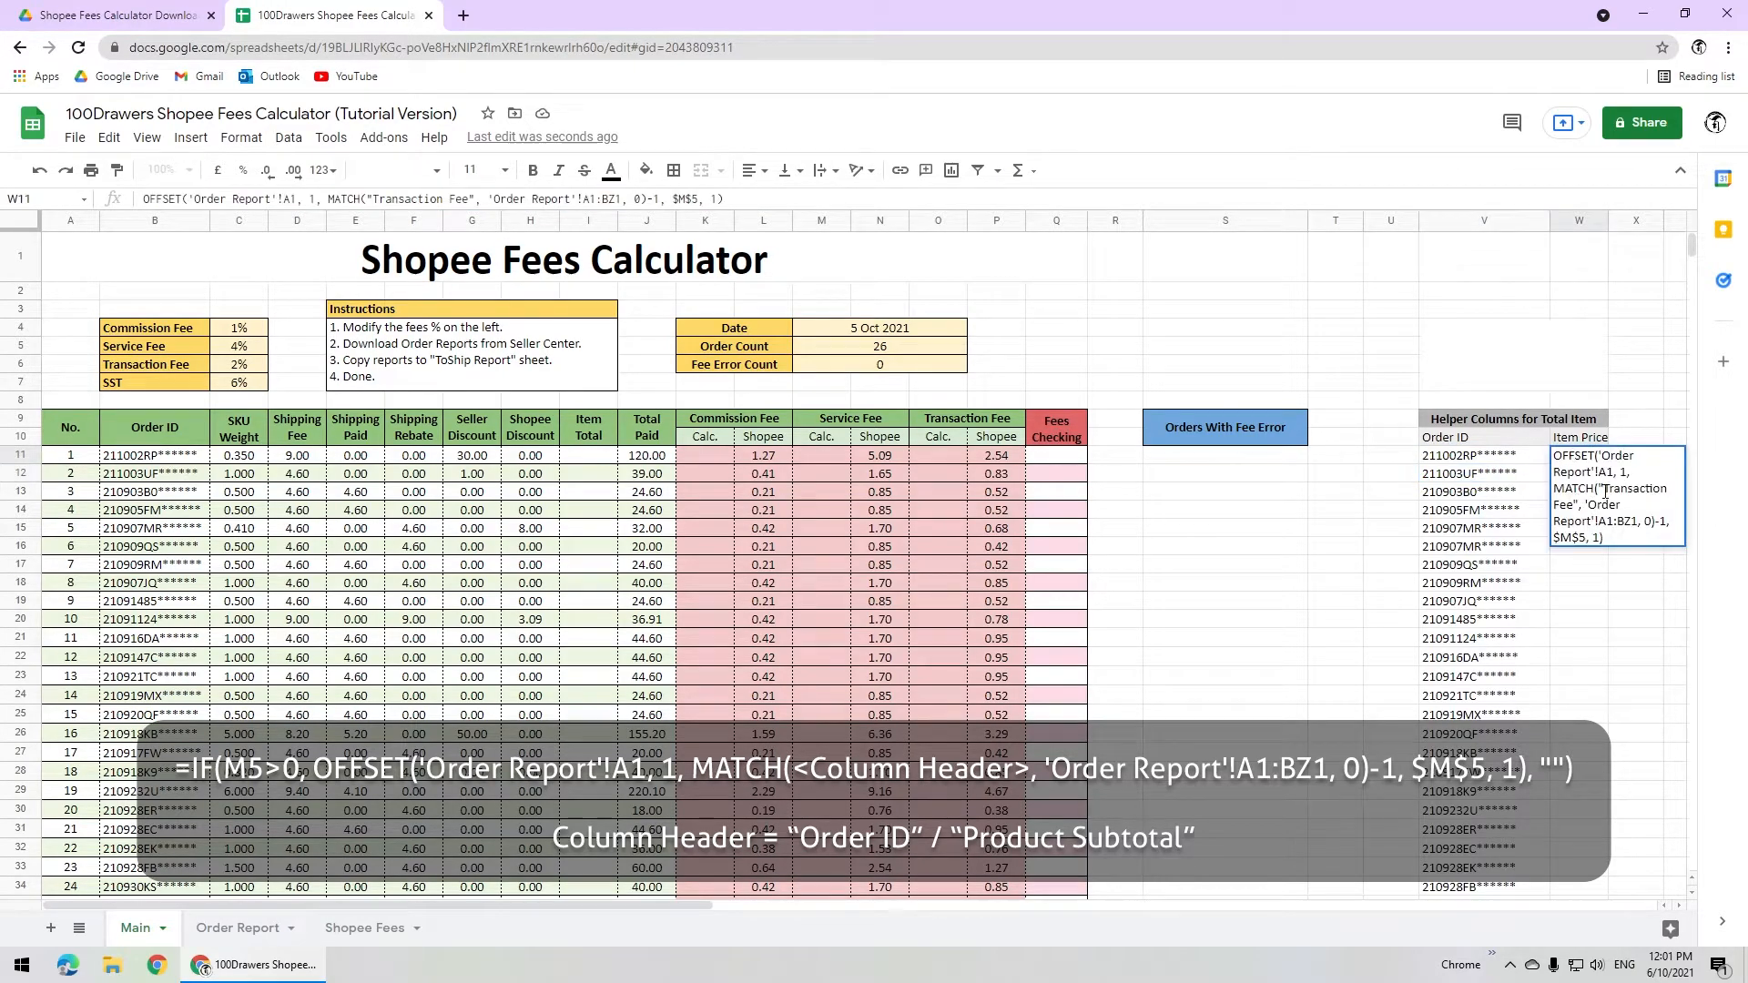
key("ctrl+z")
type("=IF($M$5>0,")
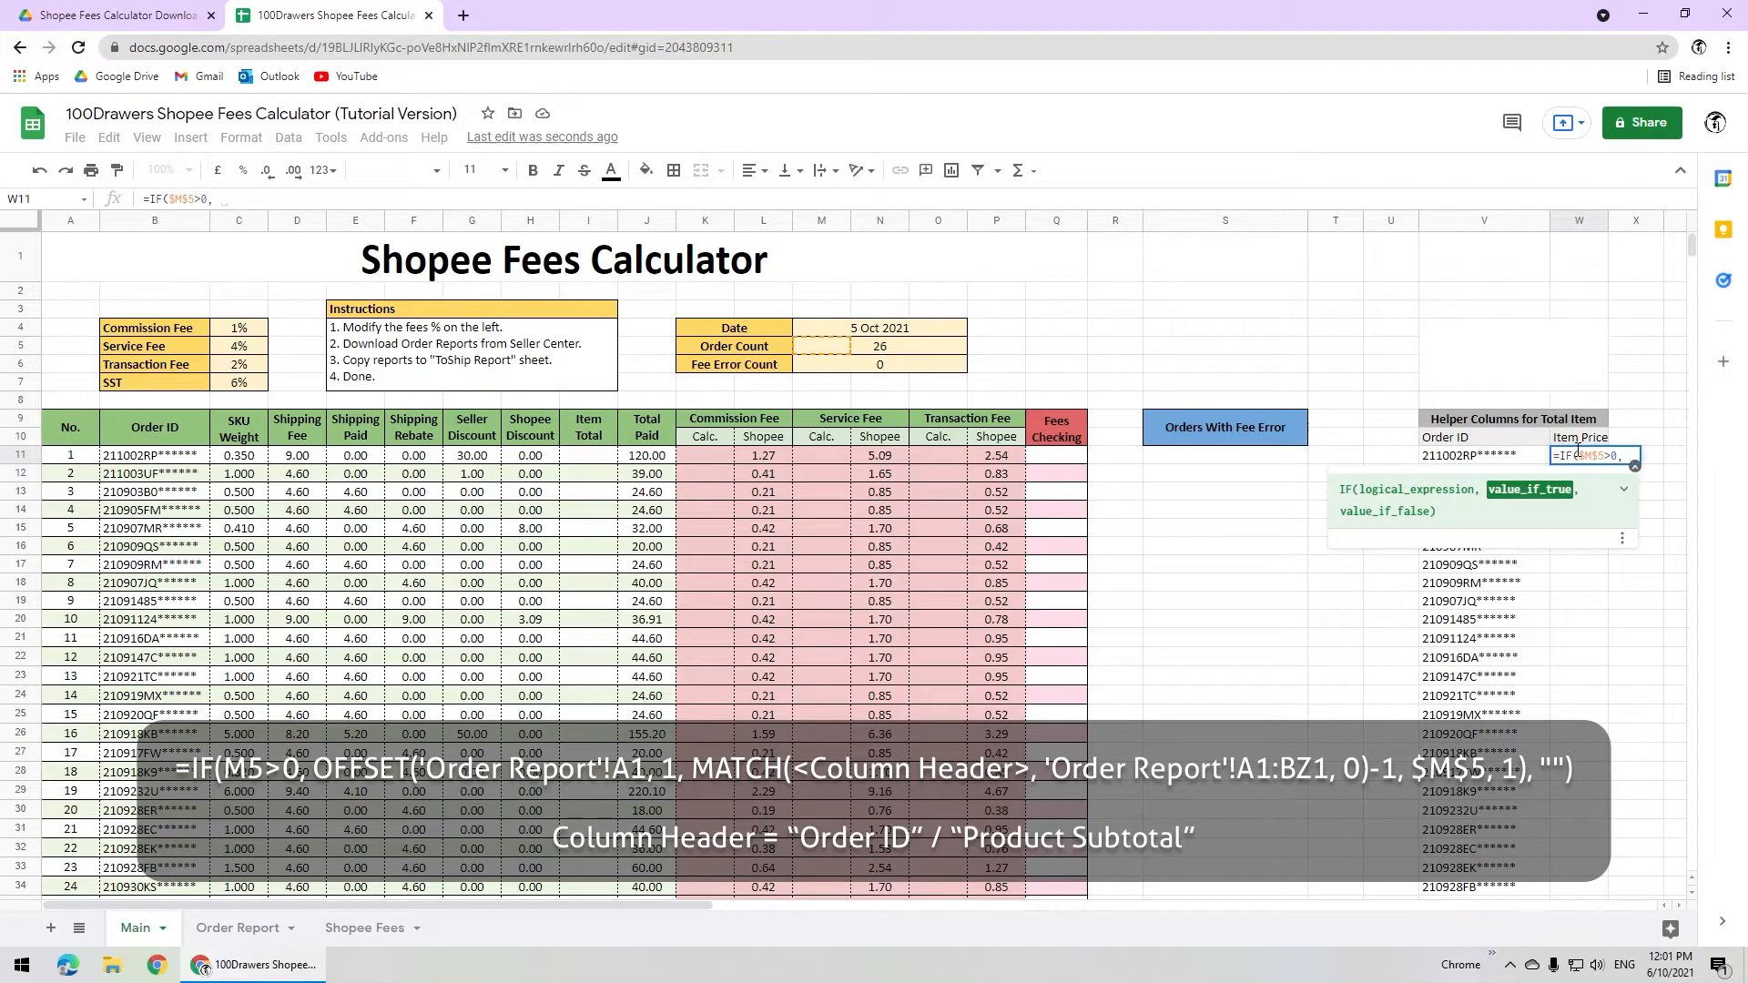
type("OFFSET('Order Report'!A1, 1, MATCH(\"Transaction Fee\", 'Order Report'!A1:BZ1, 0)-1, $M$5, 1)")
type(", \"\"")
left_click_drag(1582, 505, 1573, 521)
type("Product ")
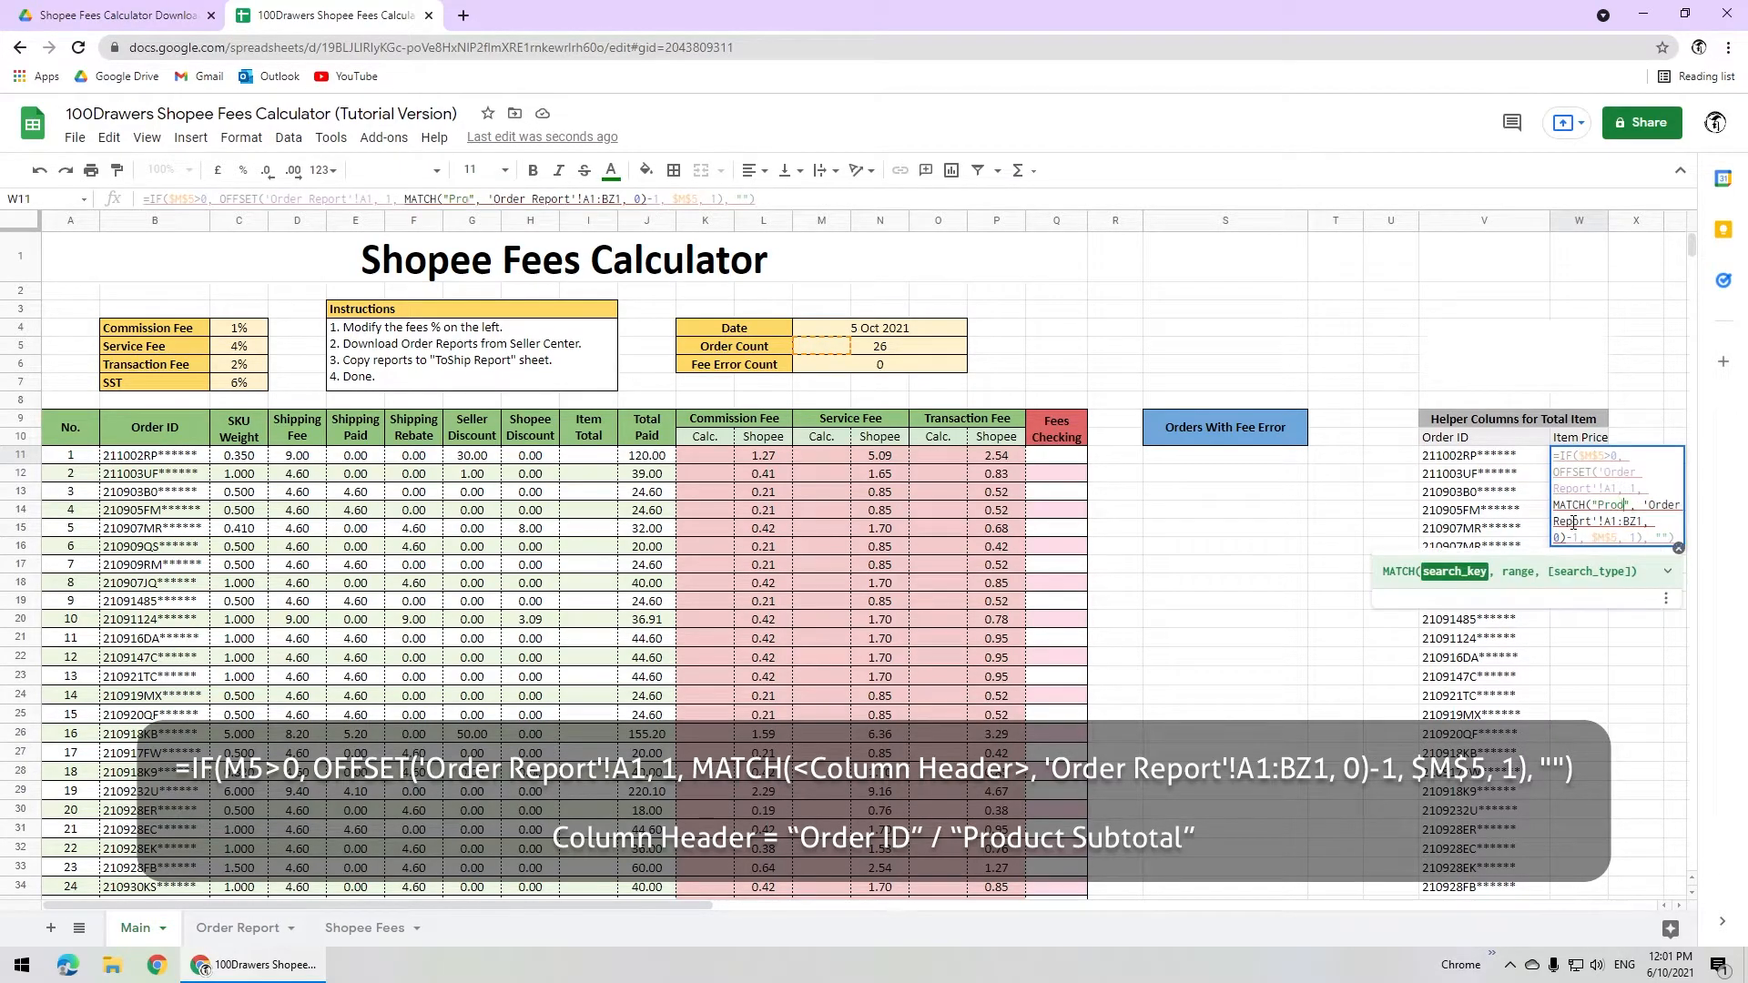
type("Subtotal")
key("Return")
key("Up")
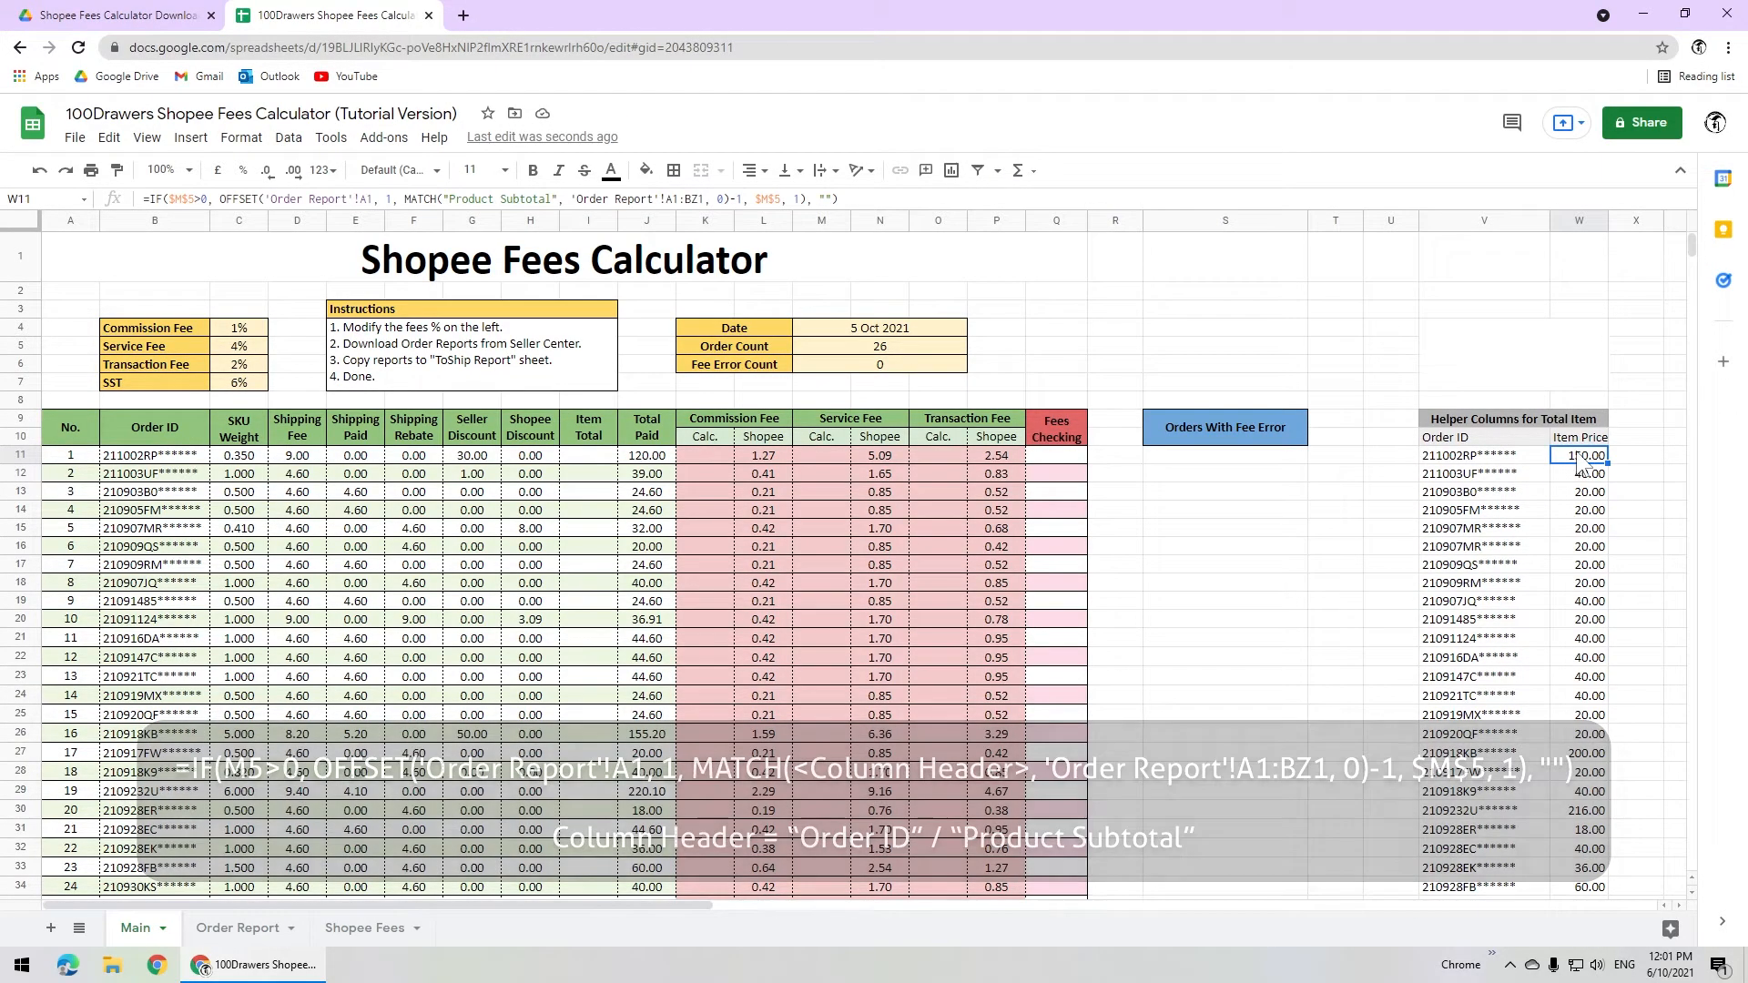
Fill the Item Total column from I11 with =ARRAYFORMULA(IF(B11:B999<>"", SUMIF(V11:V999, B11:B999, W11:W999), "")).
left_click(575, 455)
type("=AR")
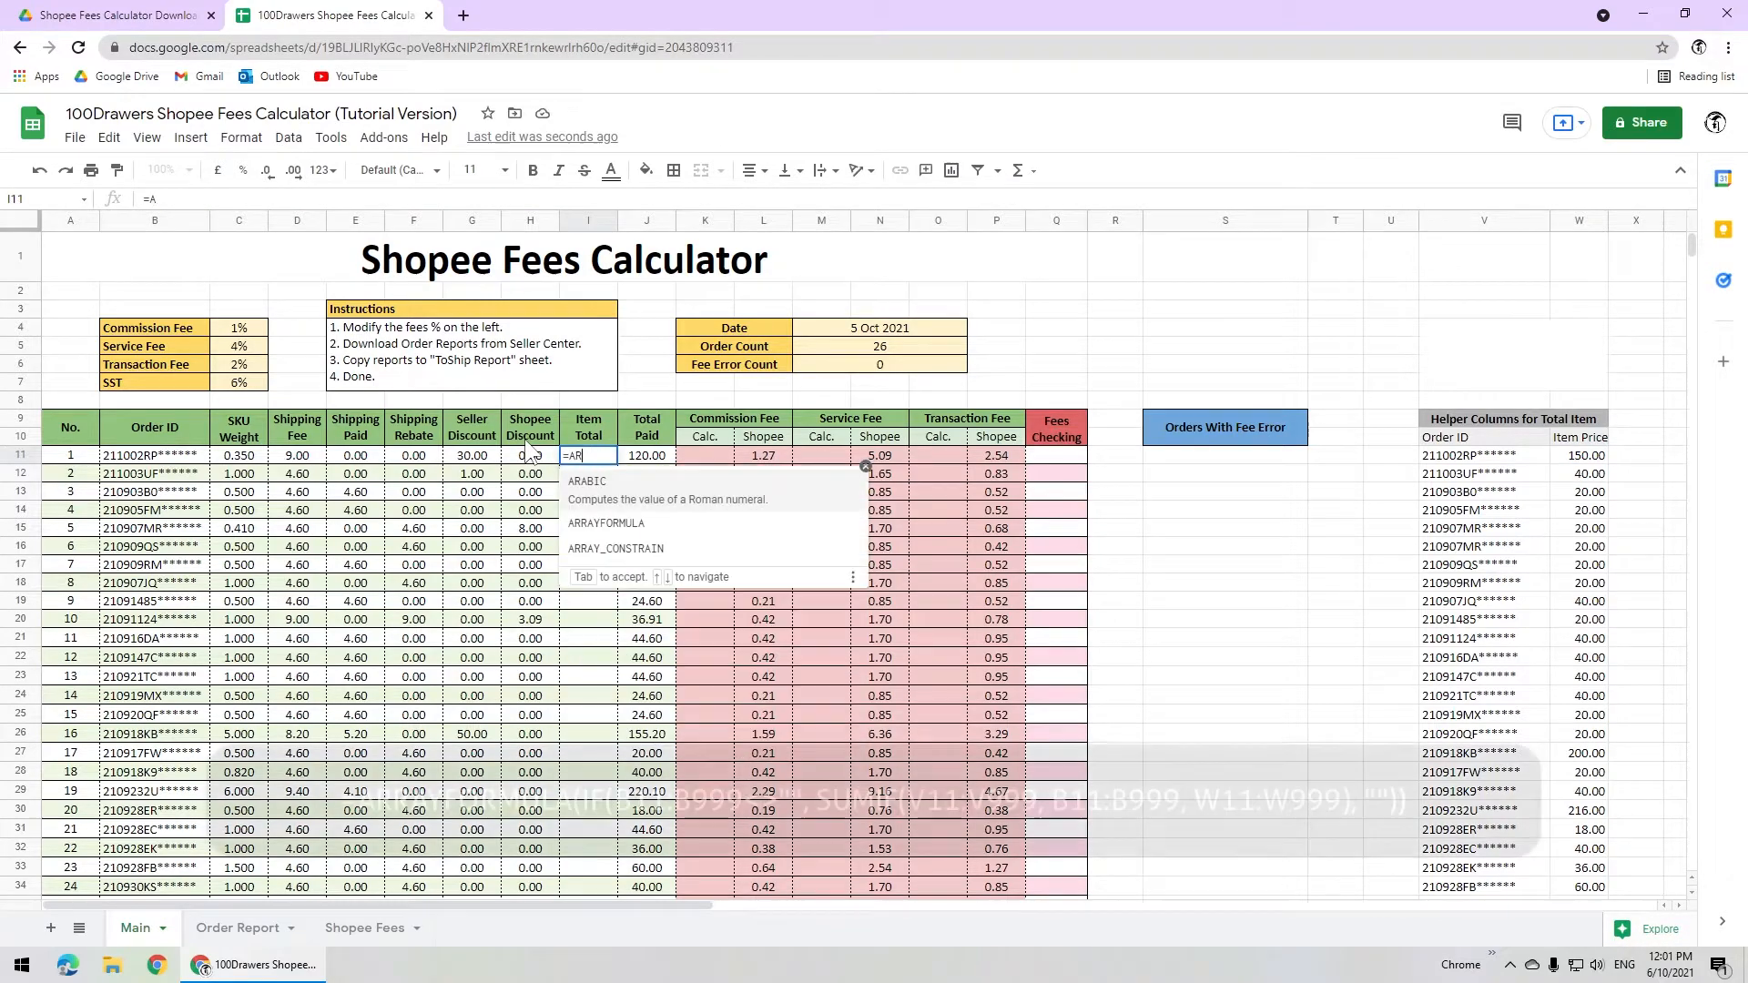
type("RAYFORMULA(IF(")
left_click(191, 462)
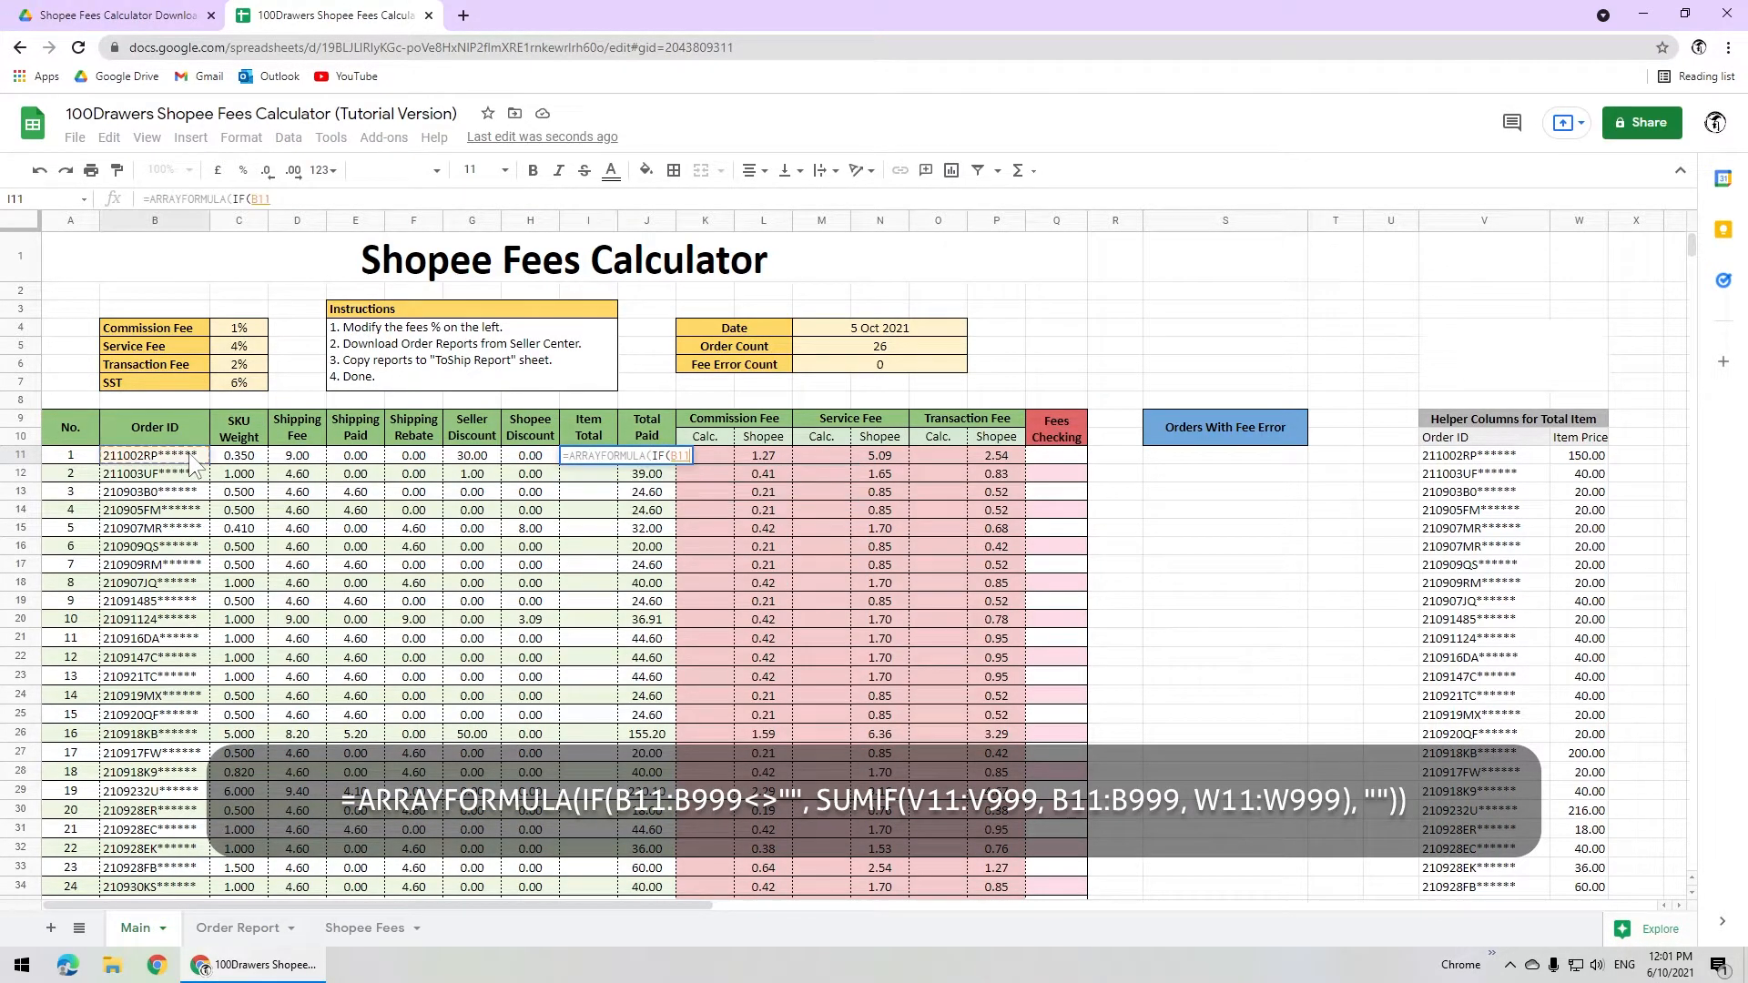
type(":B999<>\"\", ")
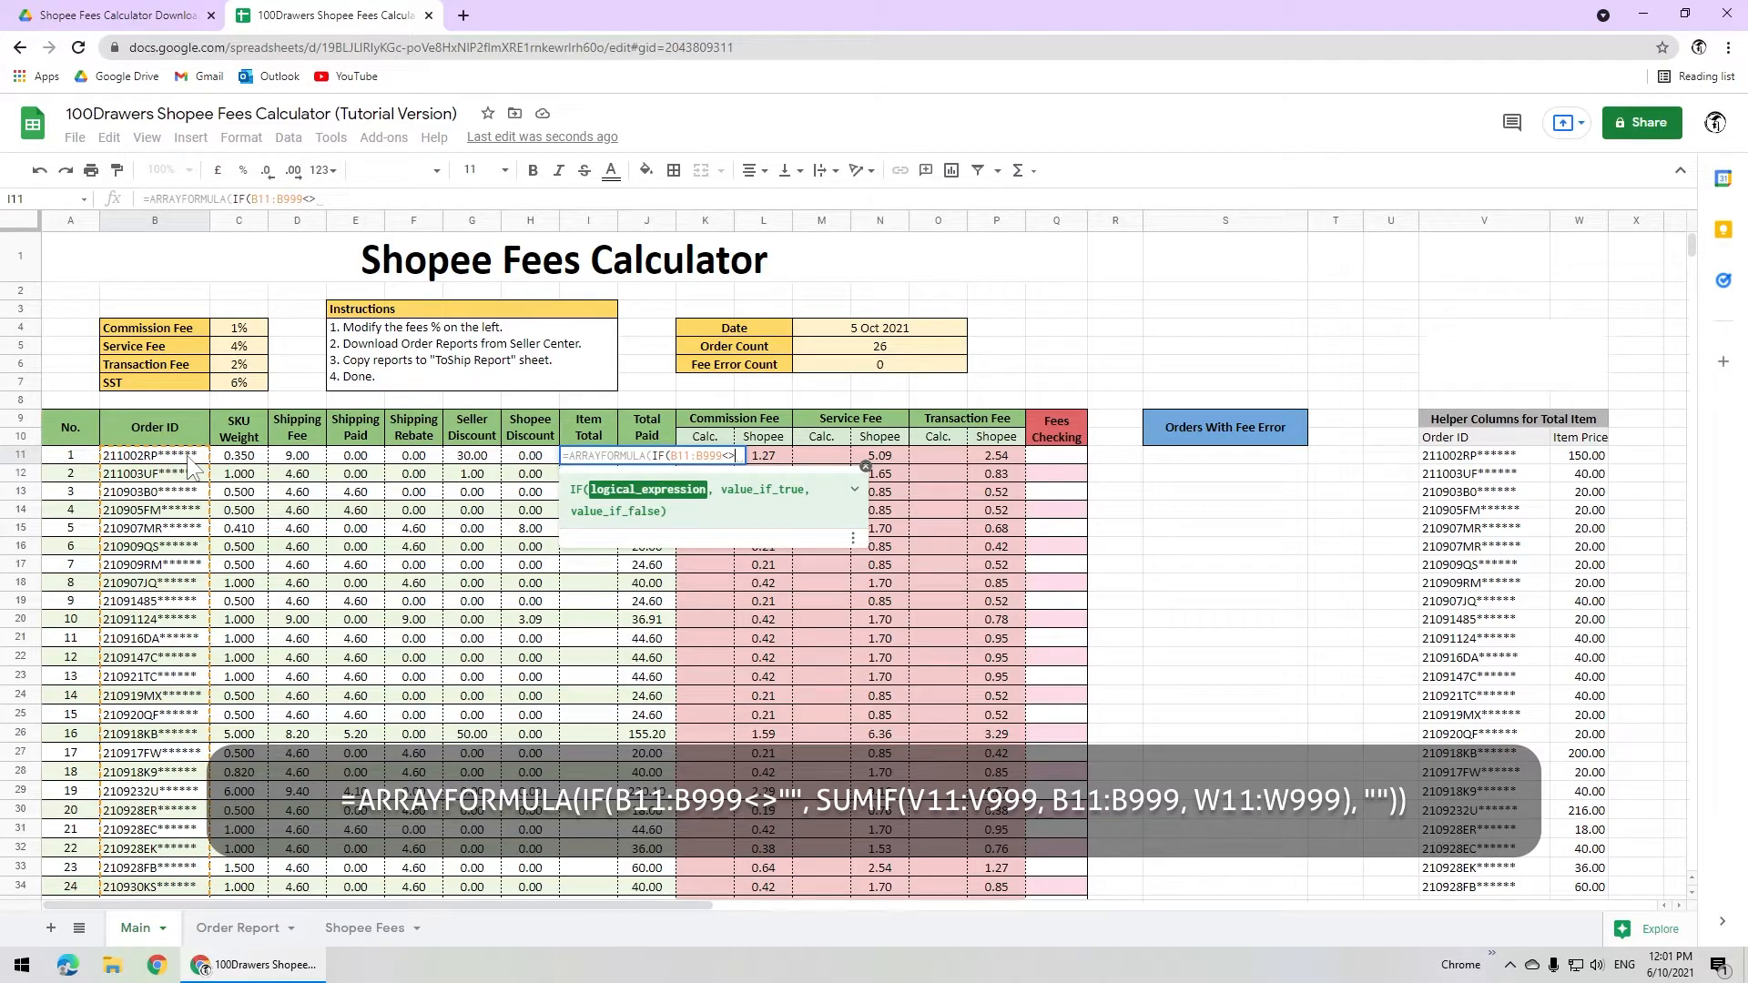
type("SUMIF(")
left_click(1457, 458)
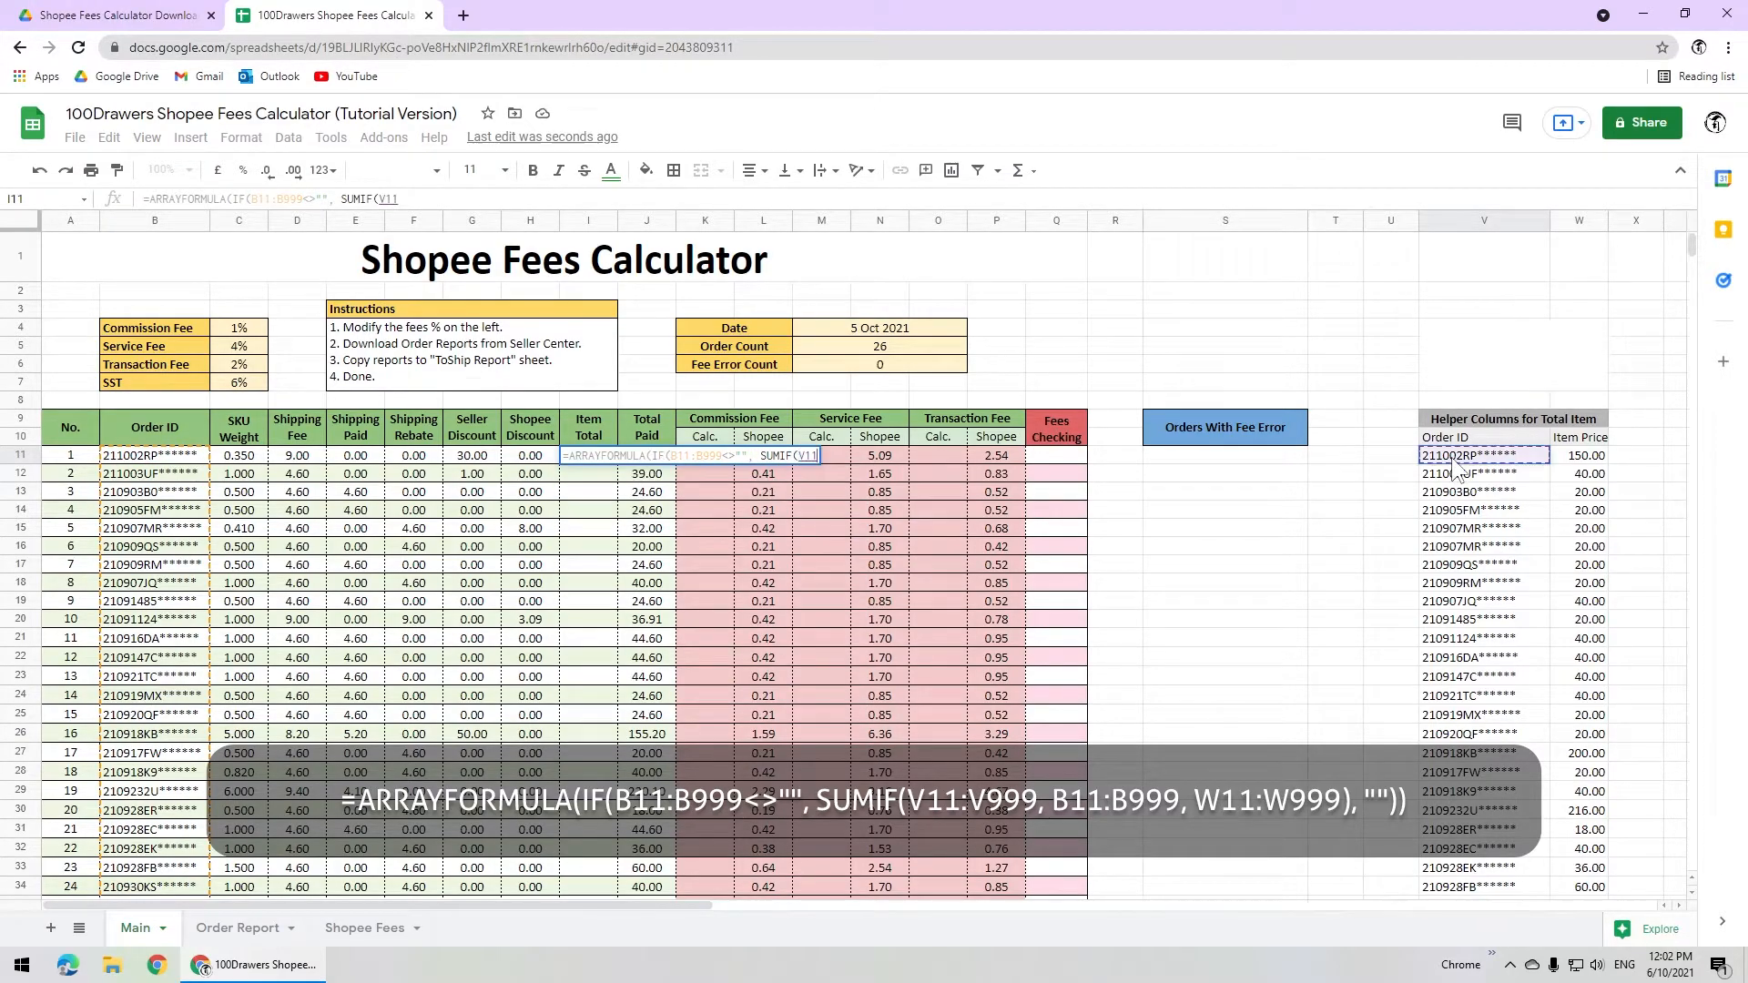
type(":V999,")
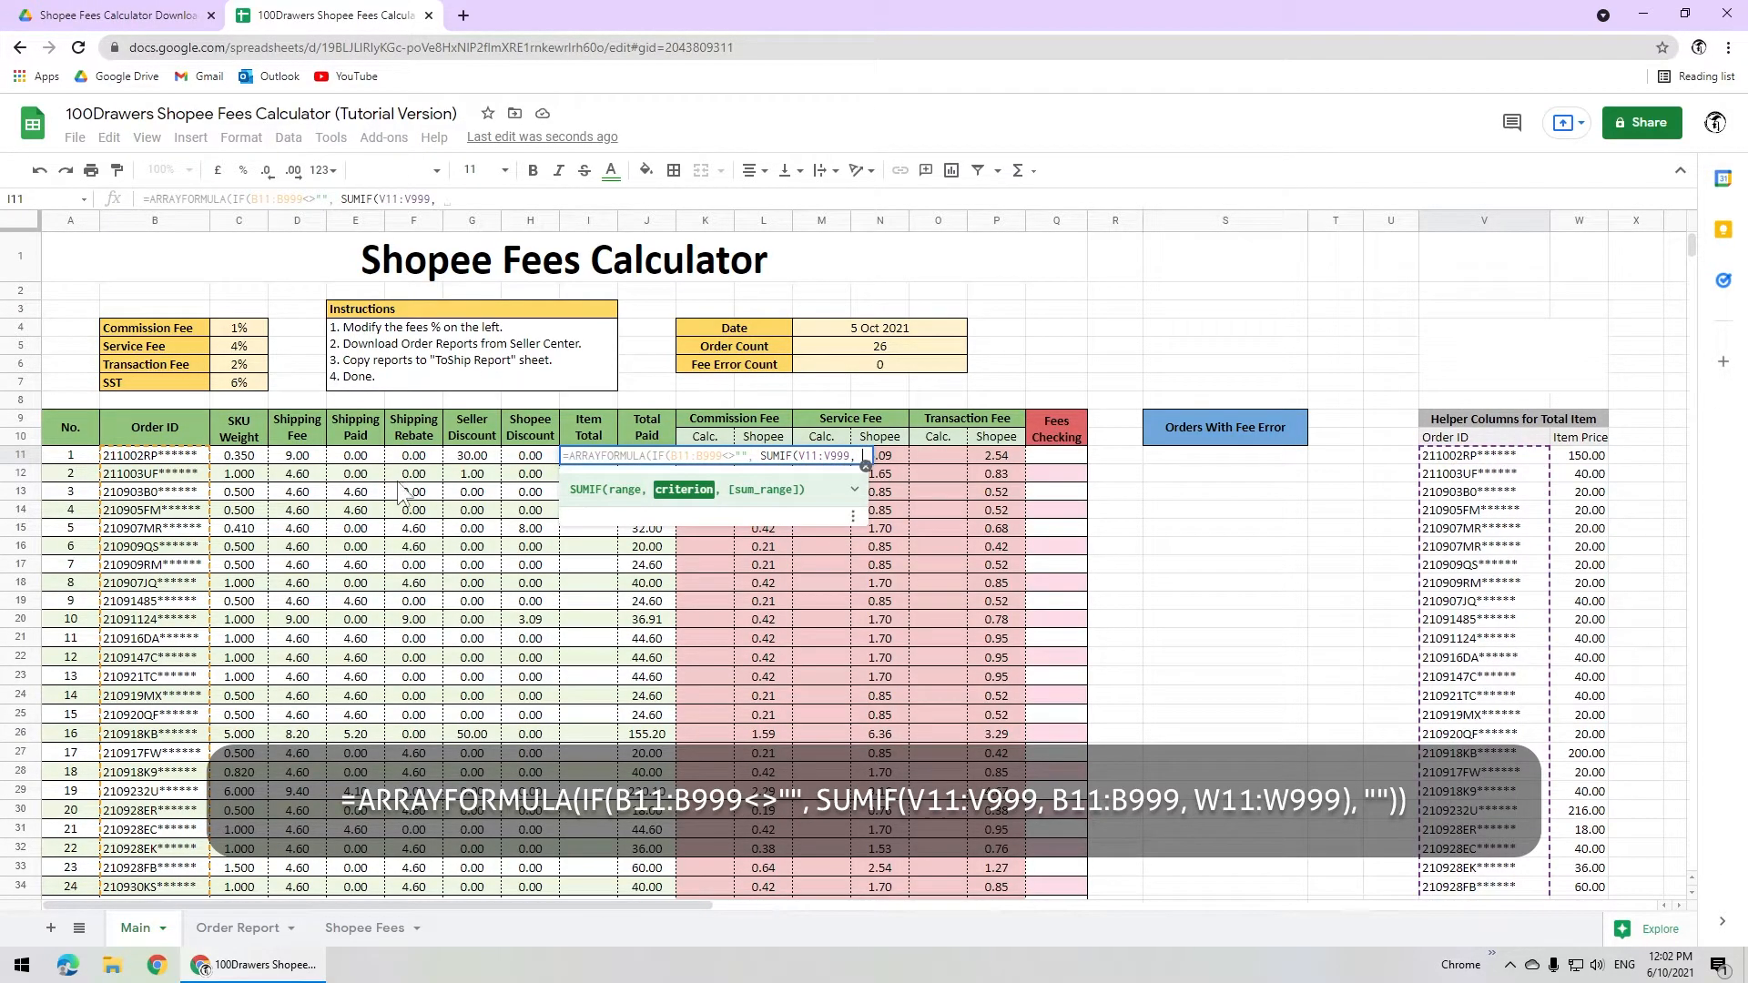
left_click(156, 460)
type(":B999,")
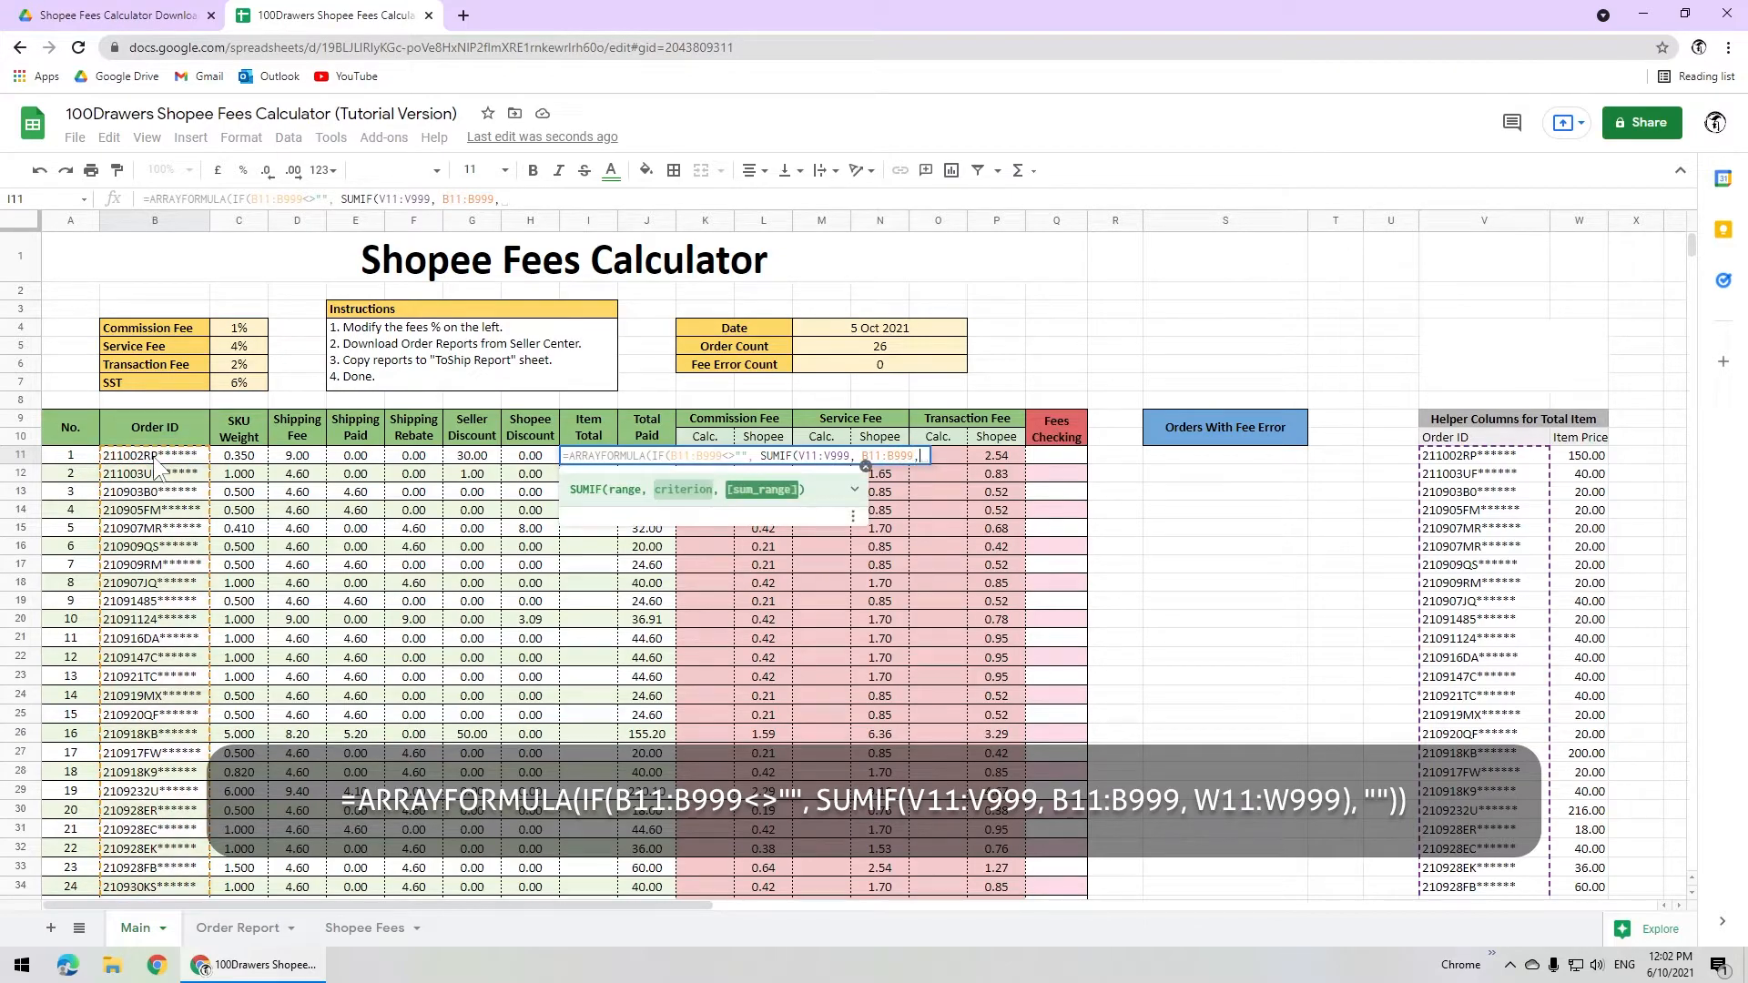
left_click(1584, 459)
type(":W")
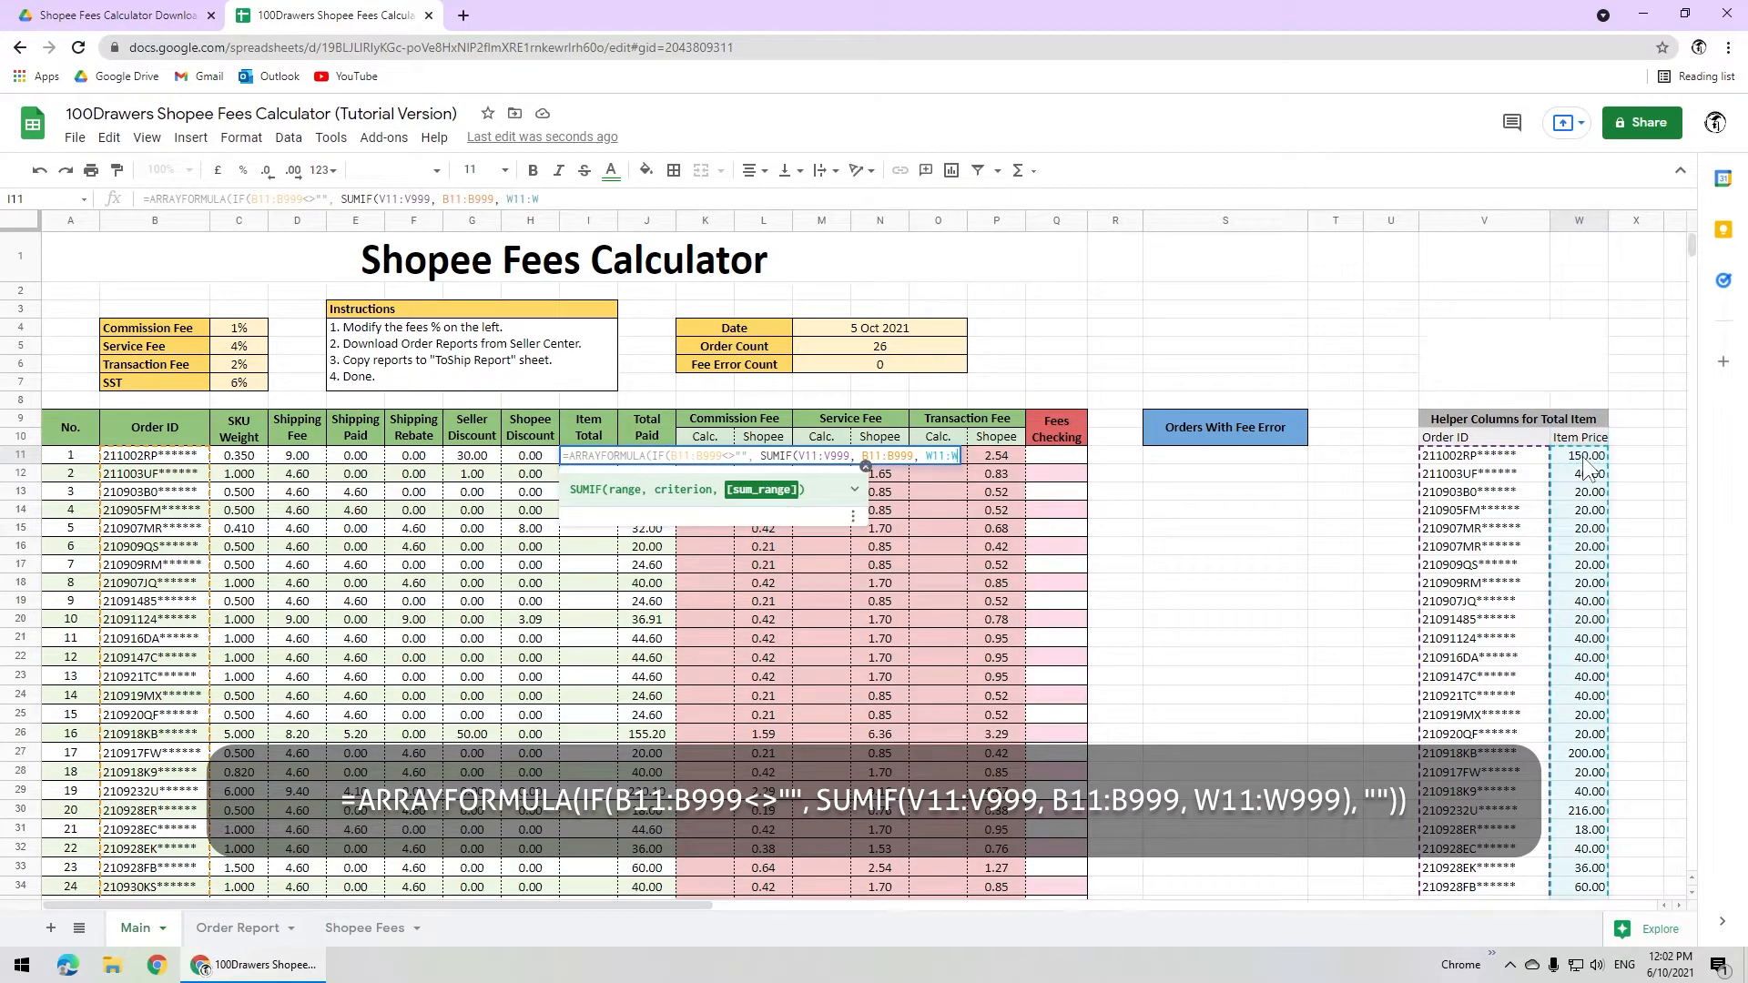
type("999), \"\"))")
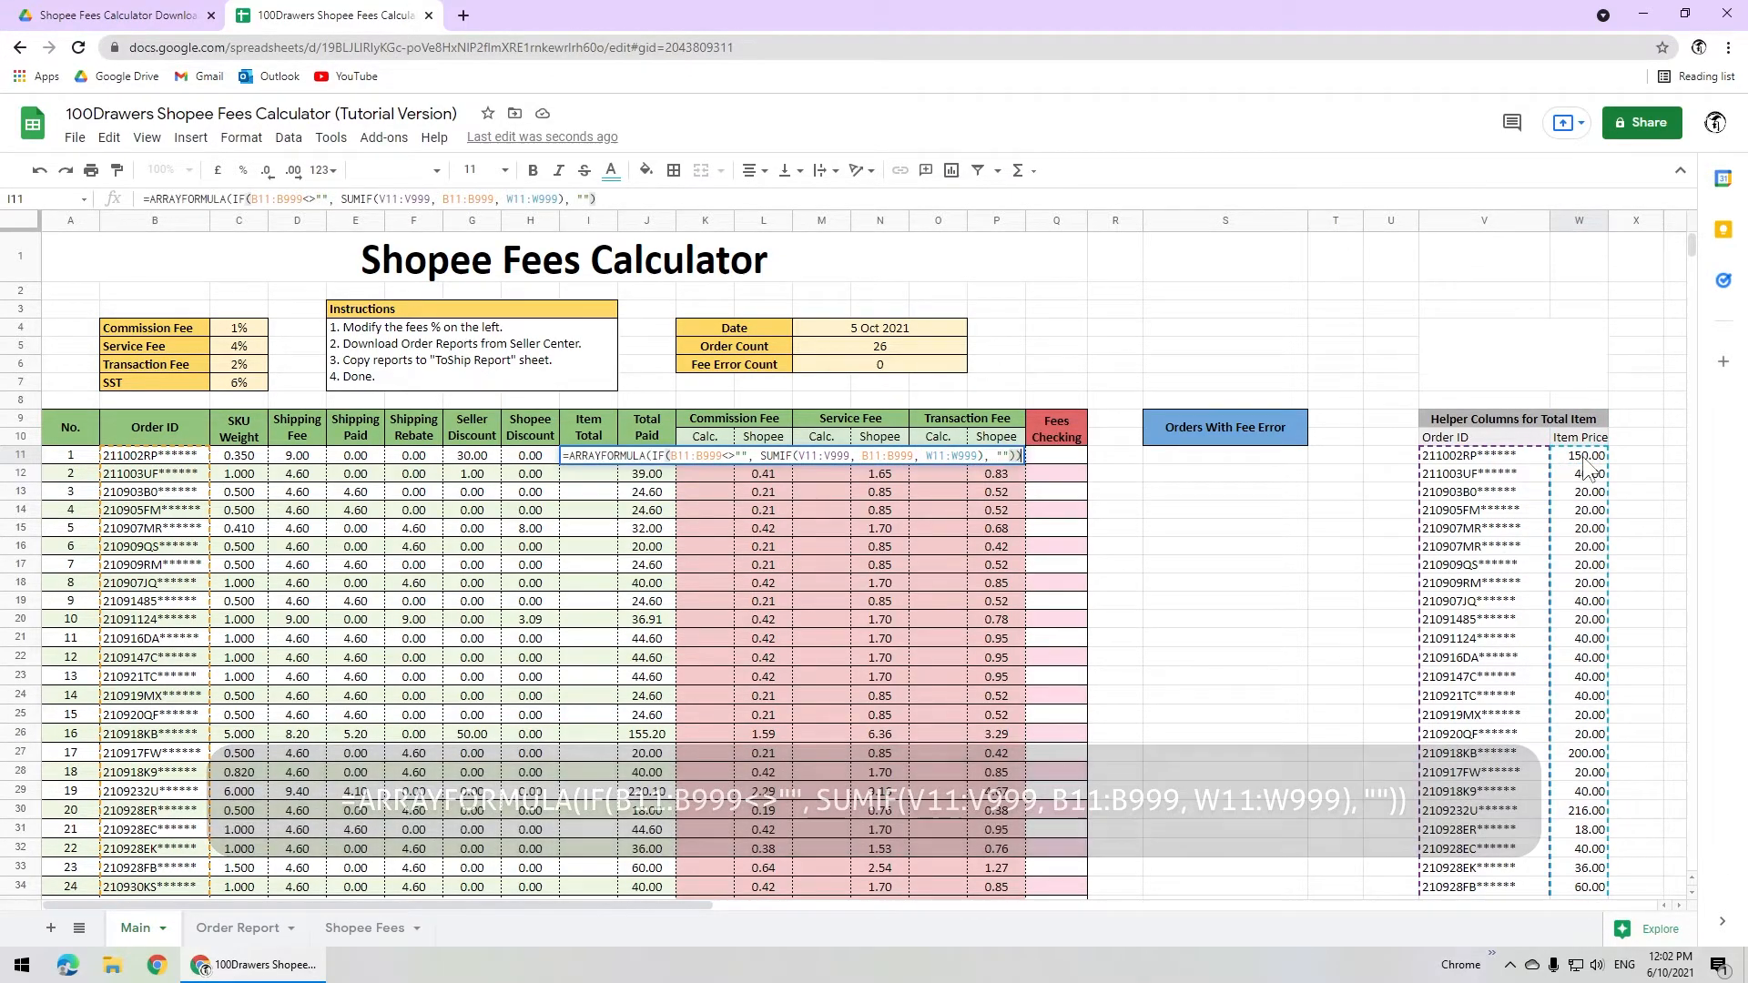
key("Return")
Write the calculated transaction fee formula in O11 as =ARRAYFORMULA(IF(B11:B999<>"", J11:J999*C6*(1+C7), "")).
left_click(927, 457)
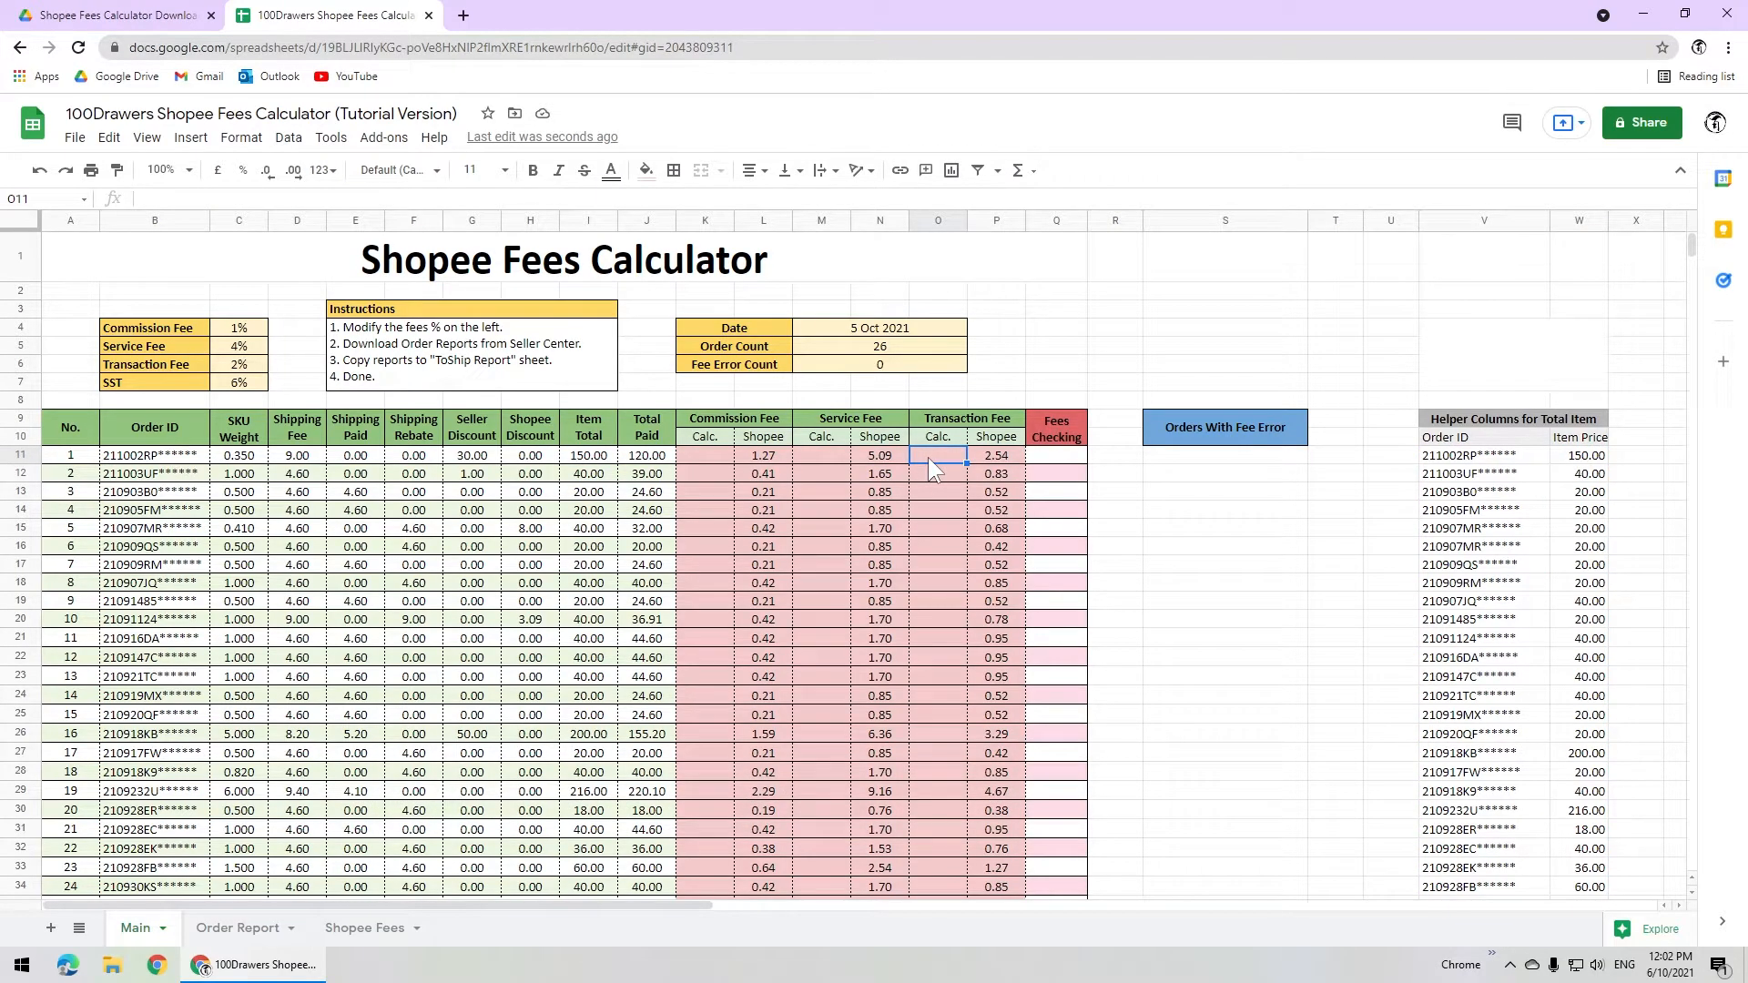
type("=")
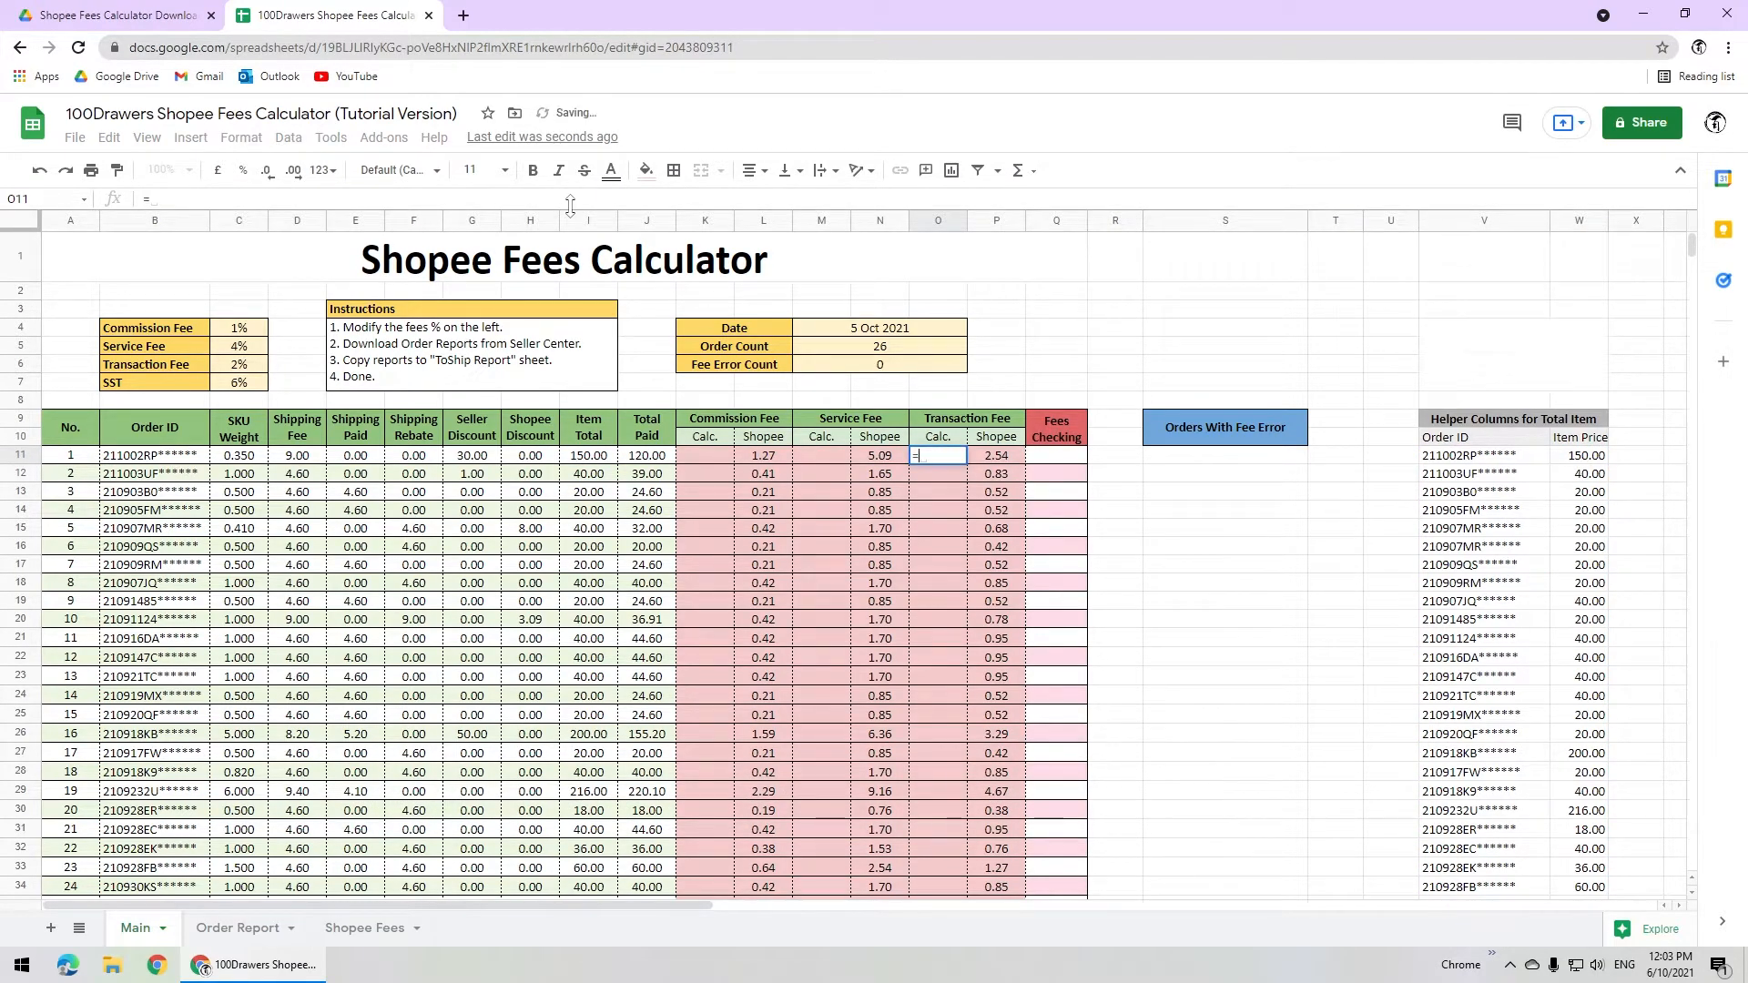
type("ARRAYFORMULA(IF(B")
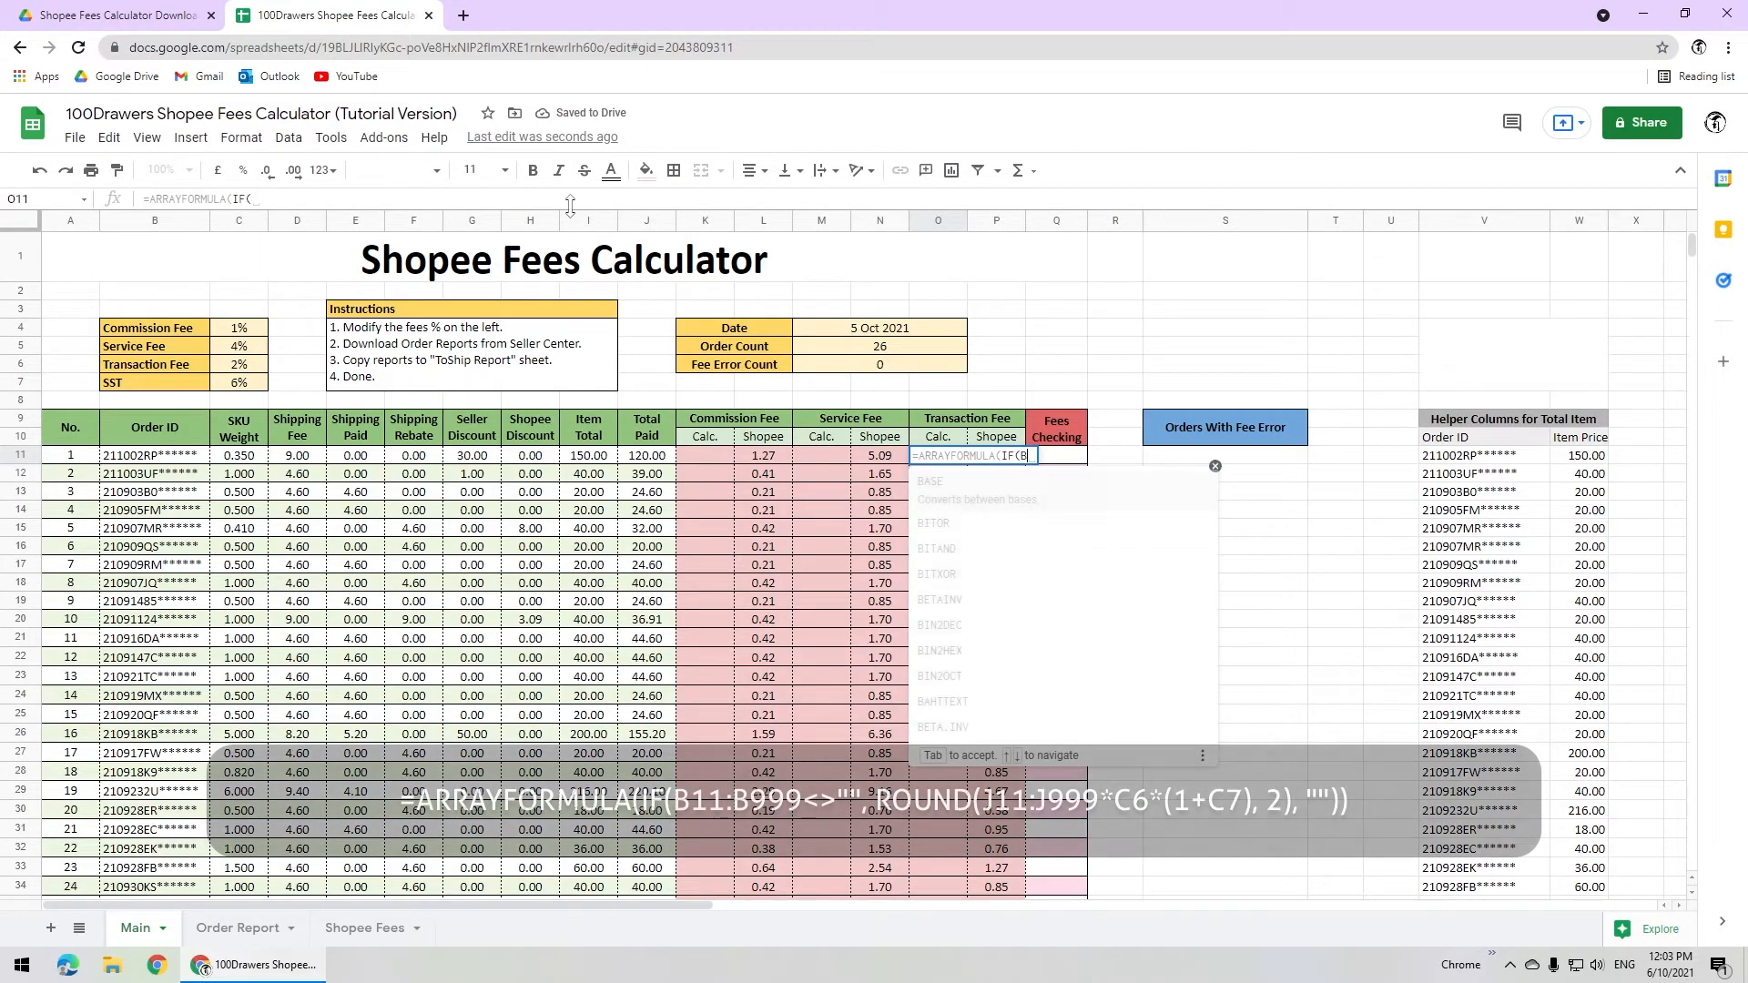
type("11:B999<>\"\",")
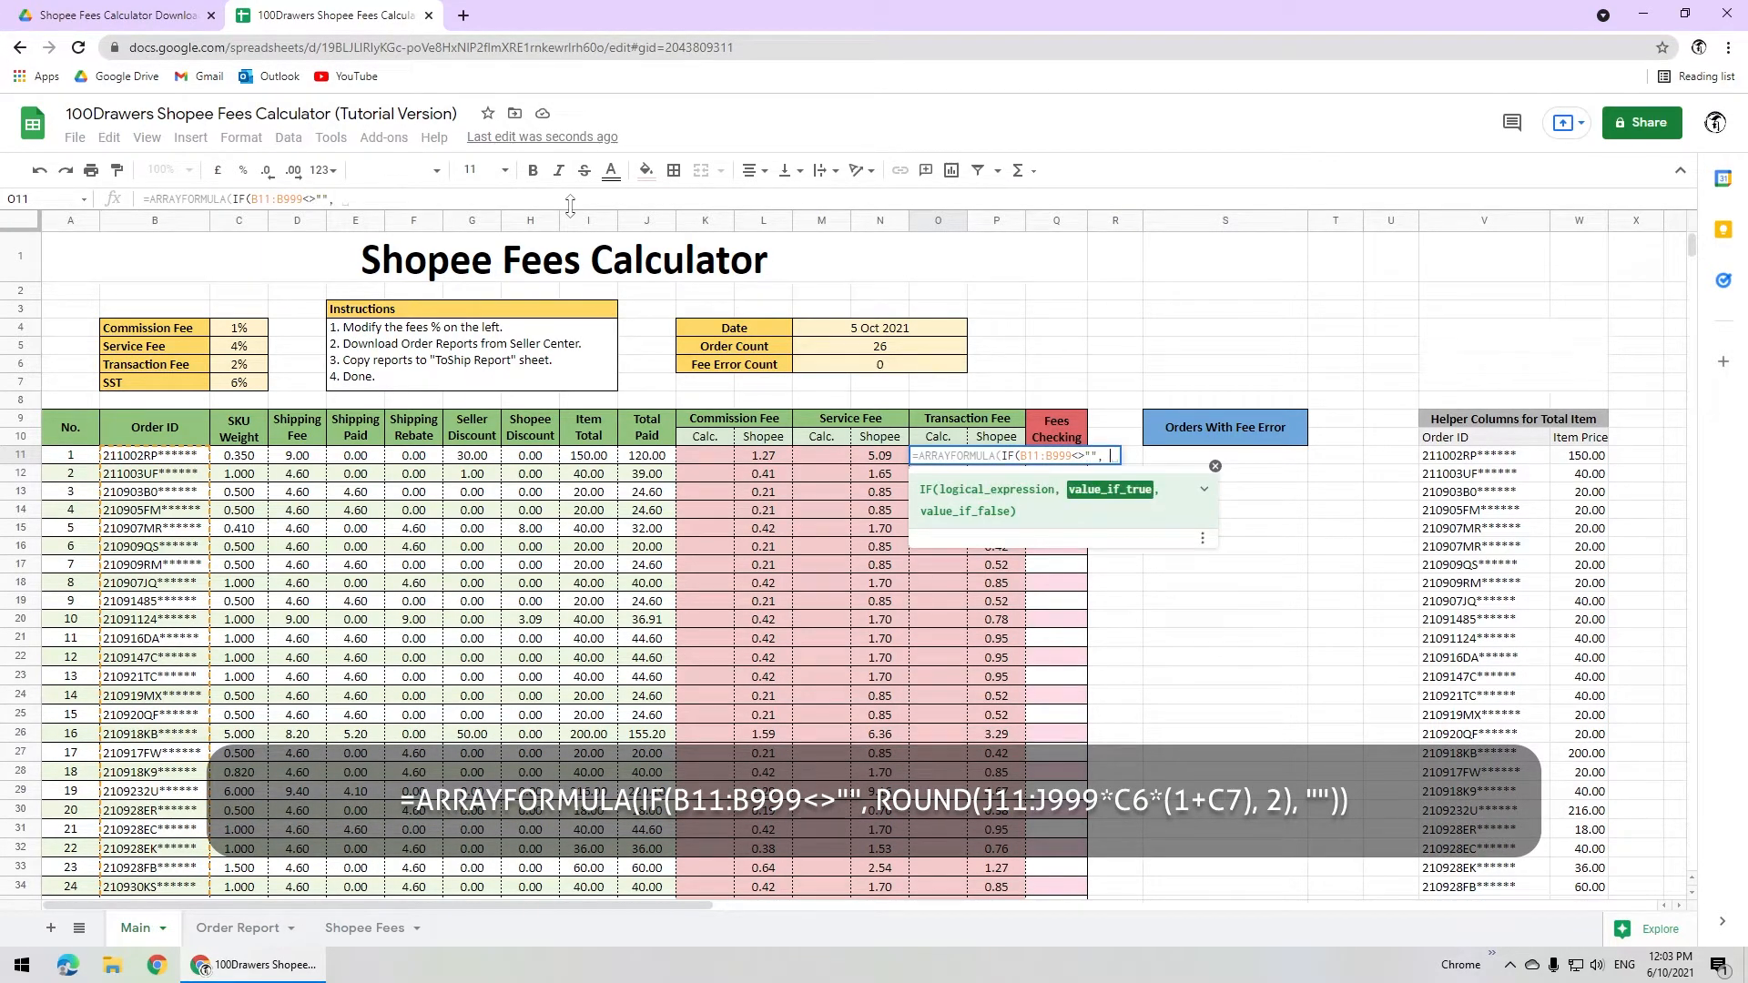
left_click(635, 464)
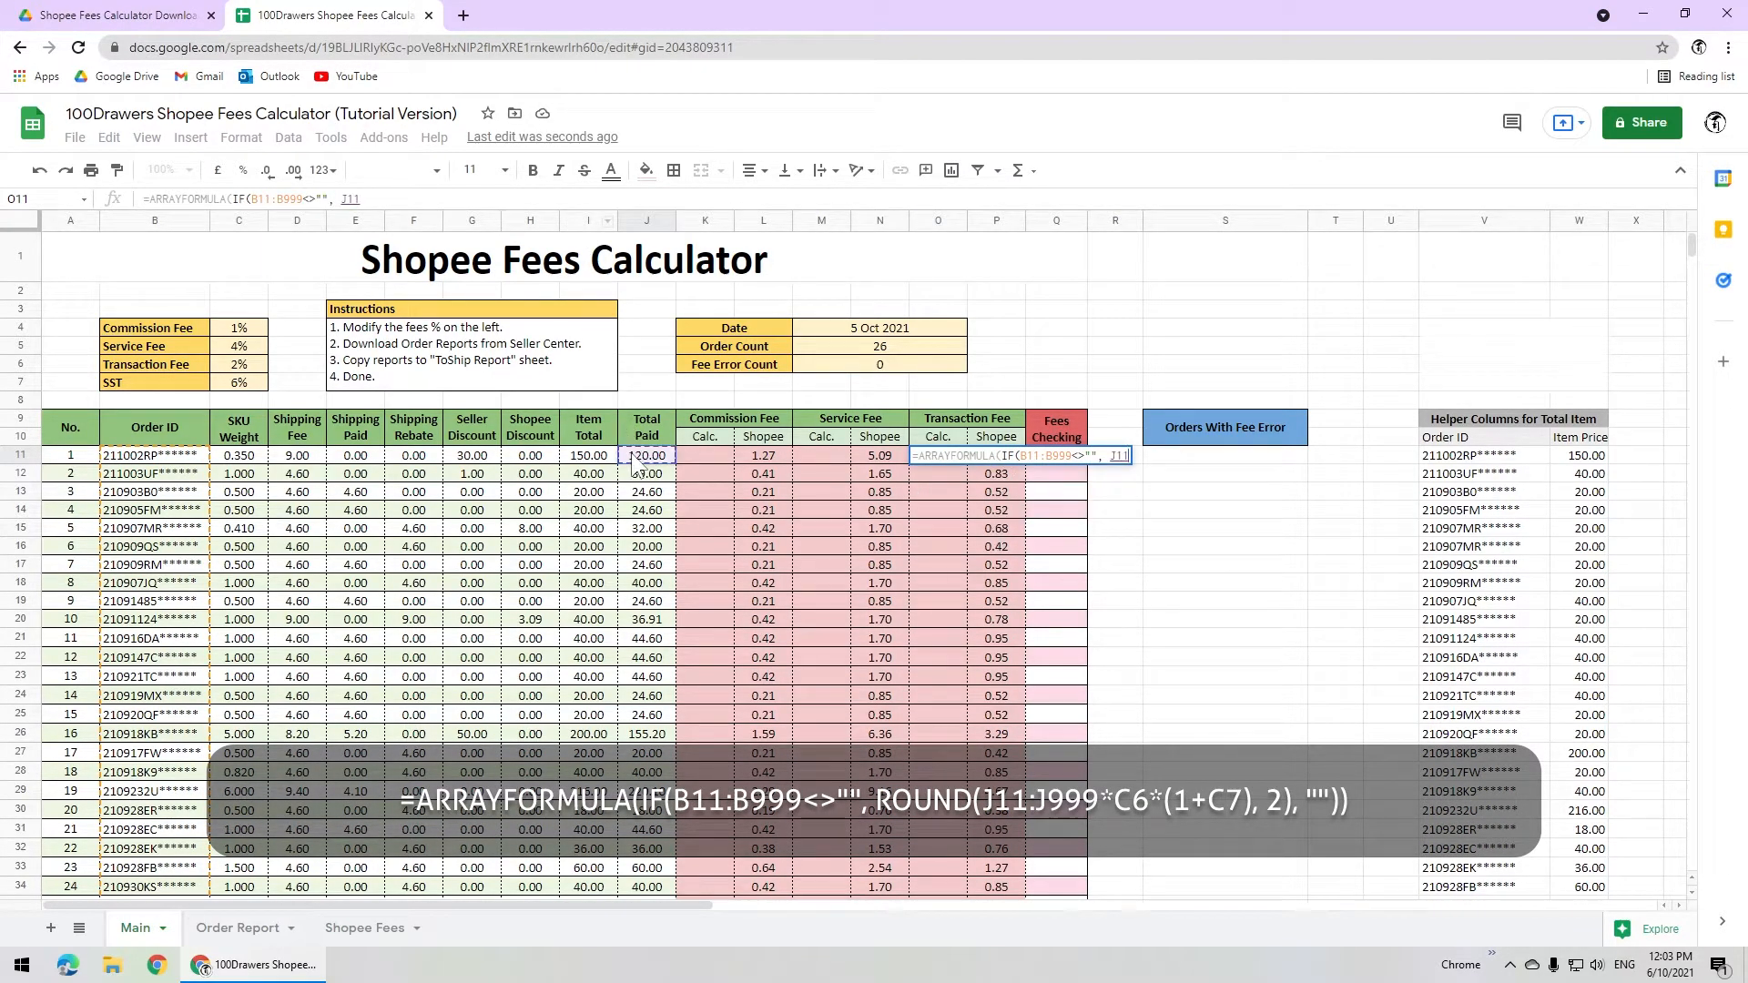
left_click_drag(665, 464, 643, 543)
key("BackSpace")
key("BackSpace")
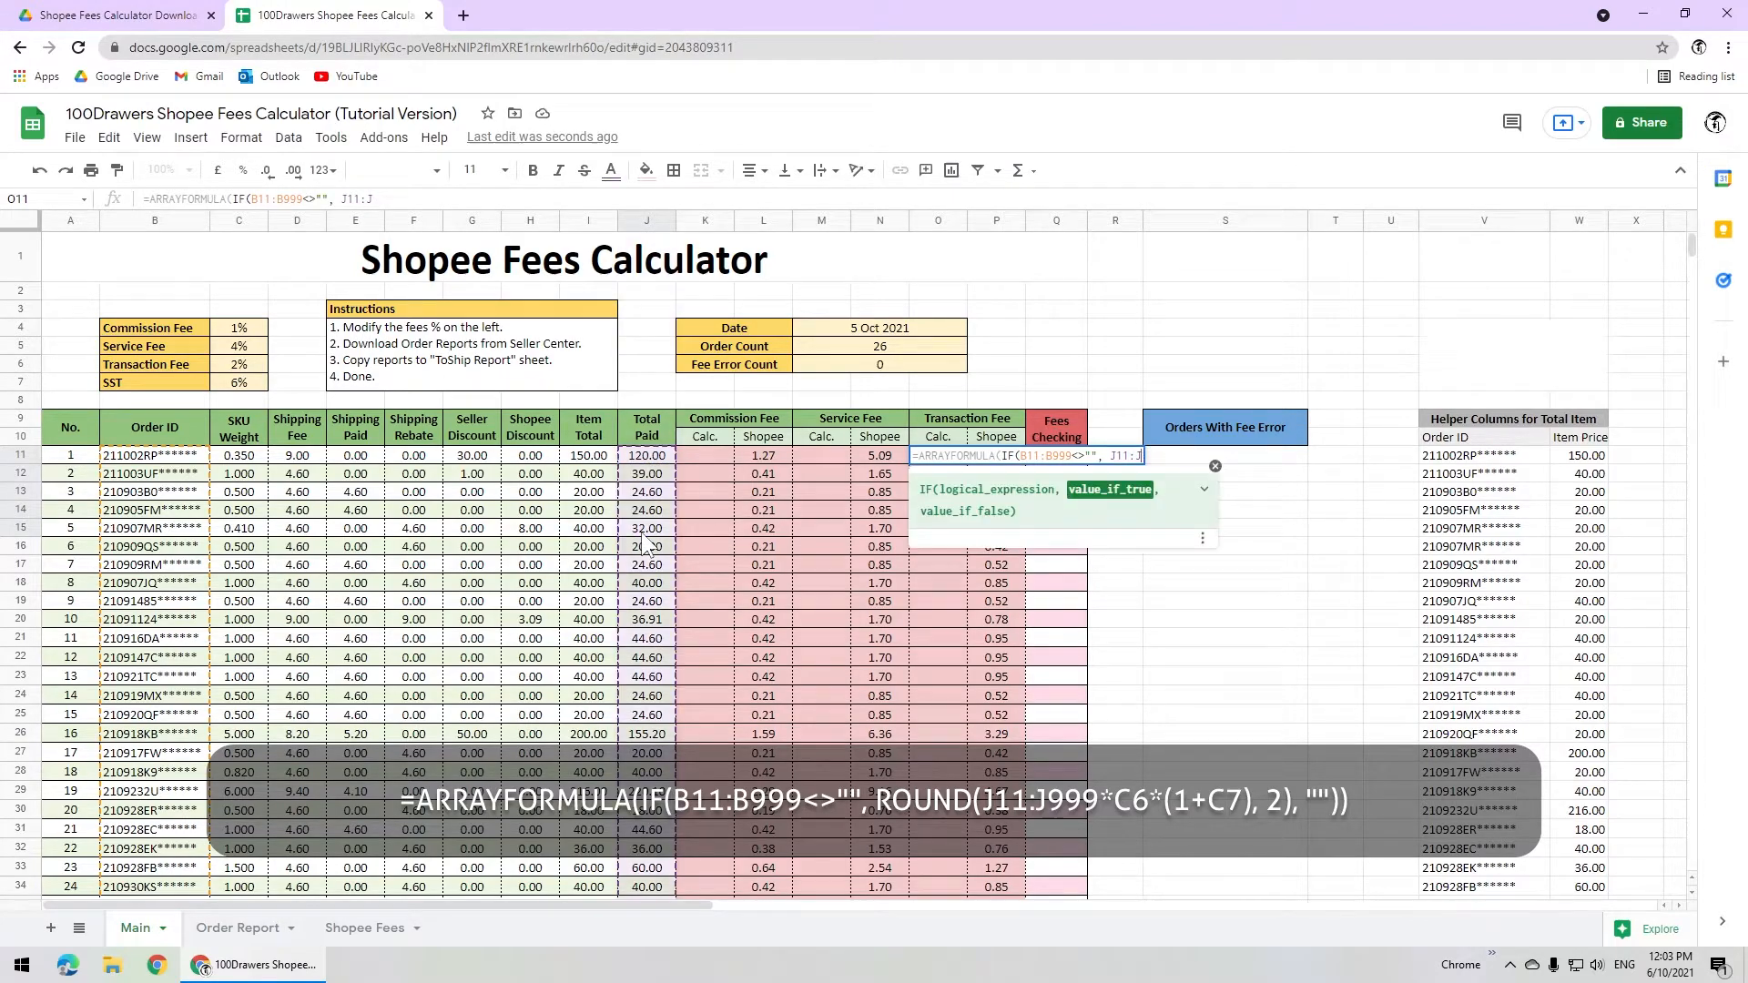
type("999*")
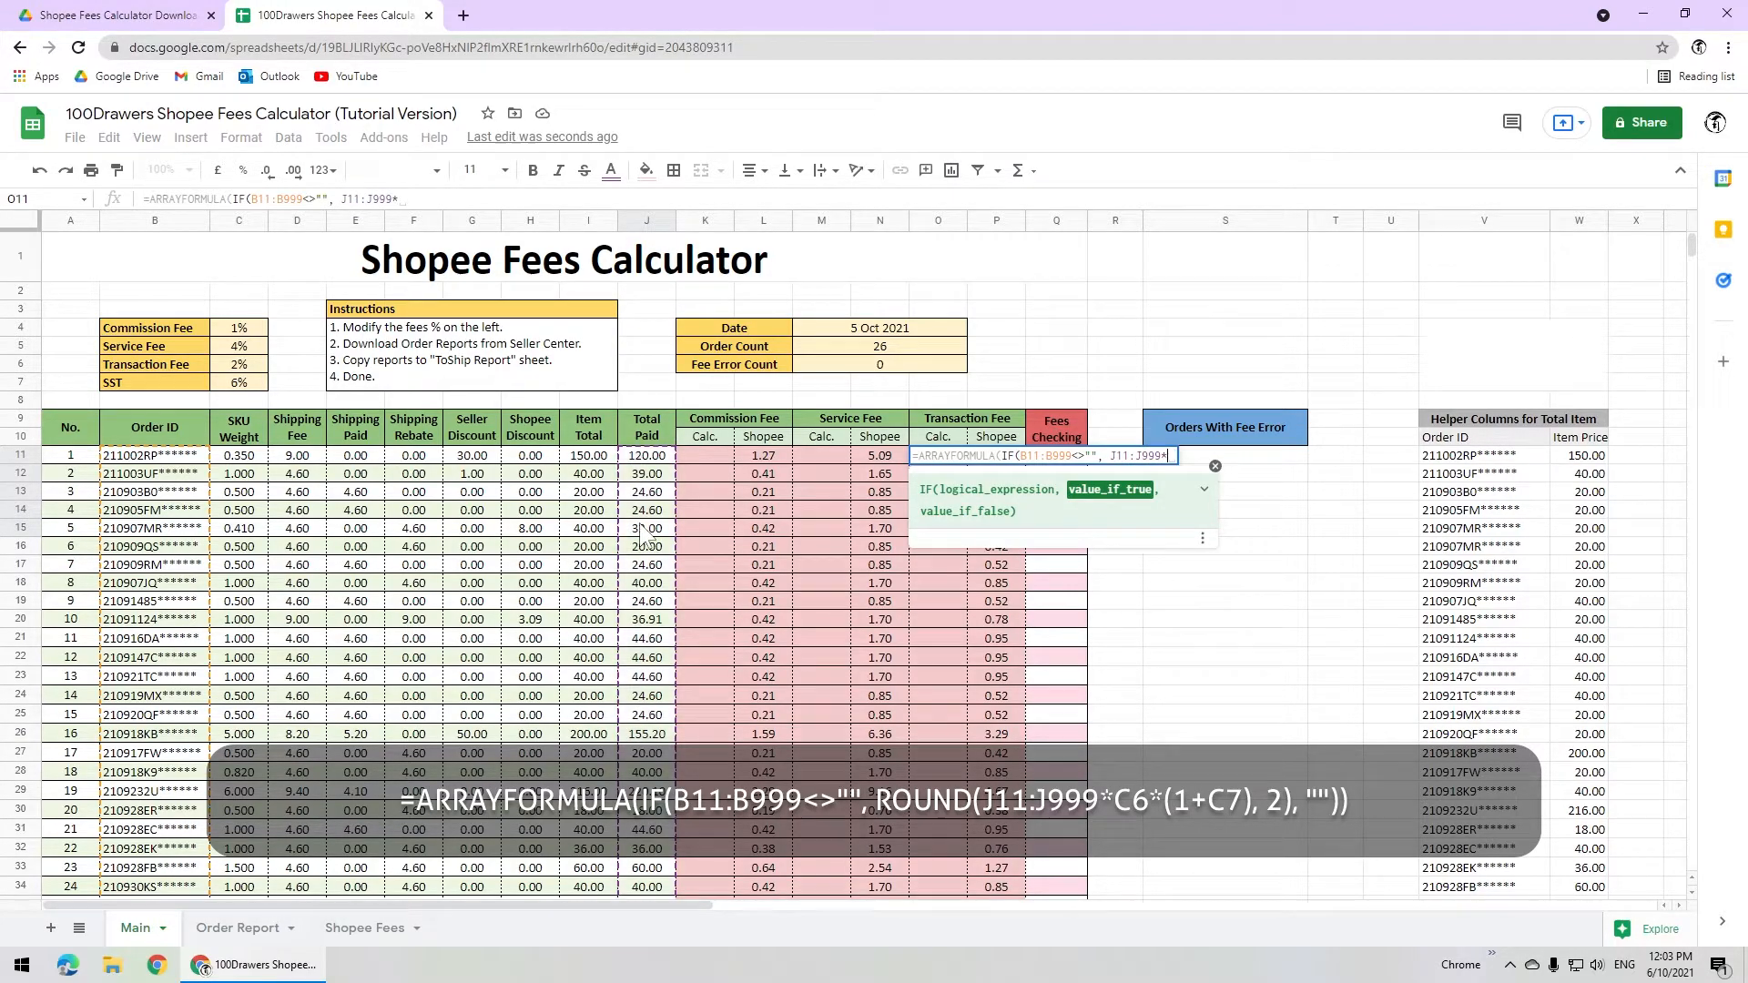
left_click(233, 362)
type("*(1+")
left_click(239, 383)
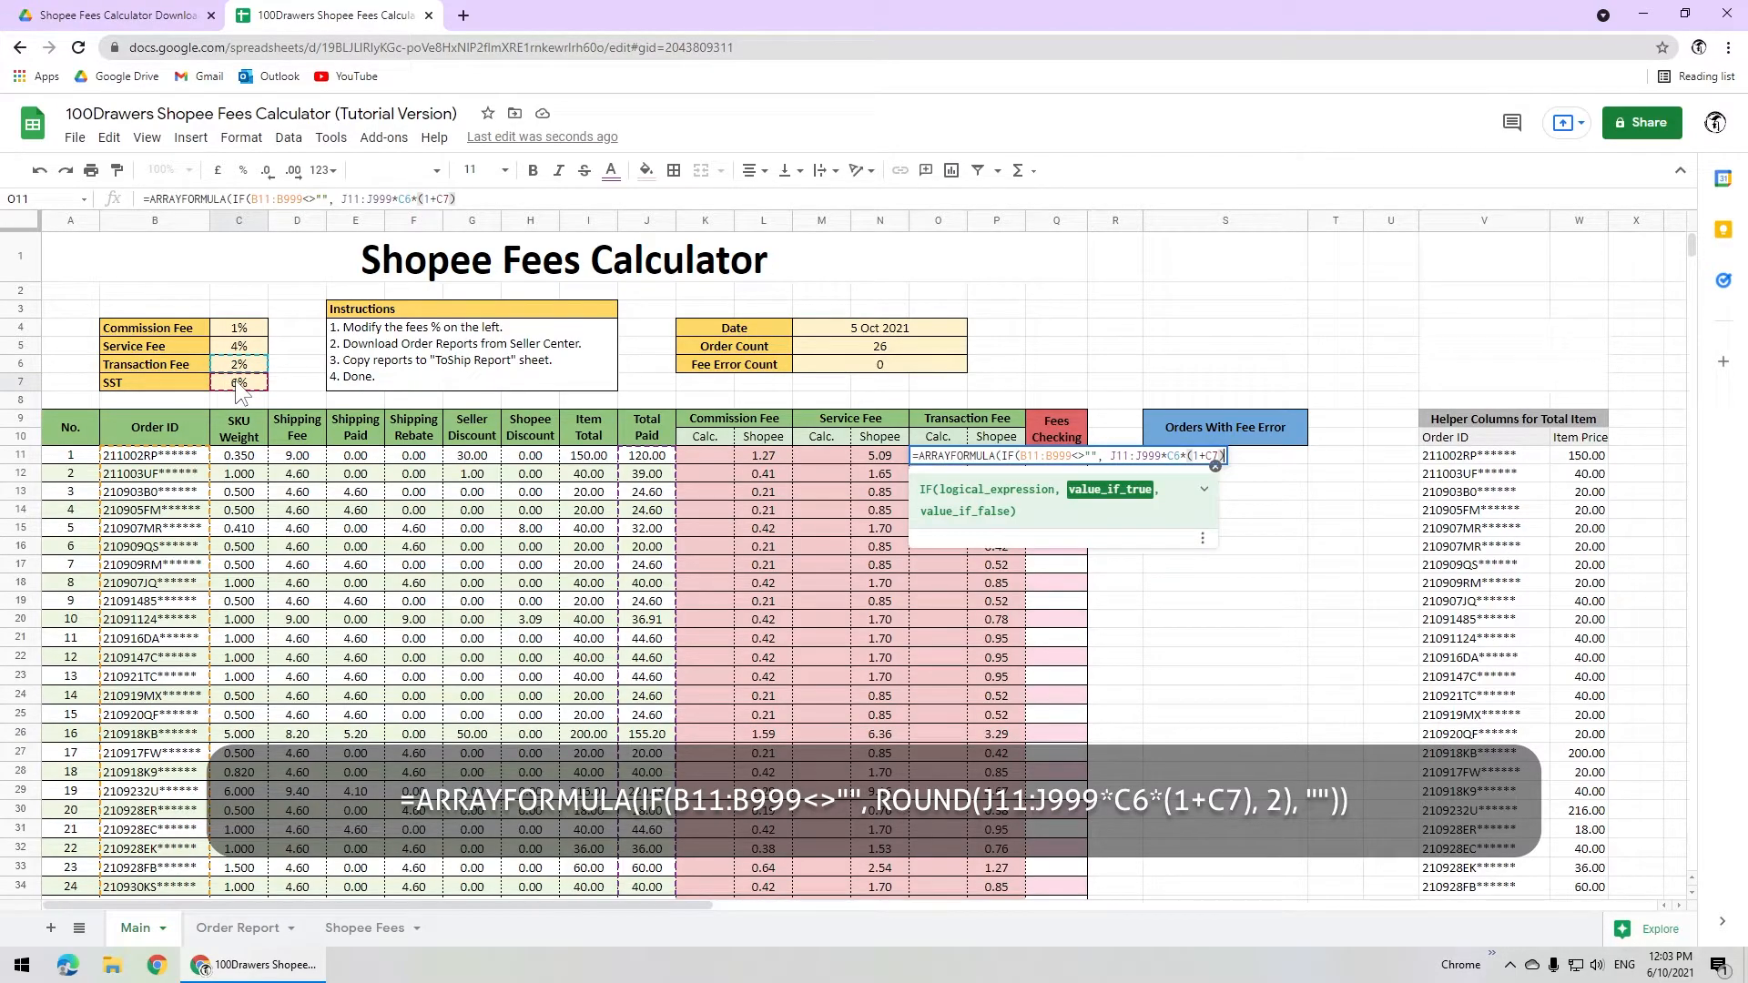
type(", \"\"))")
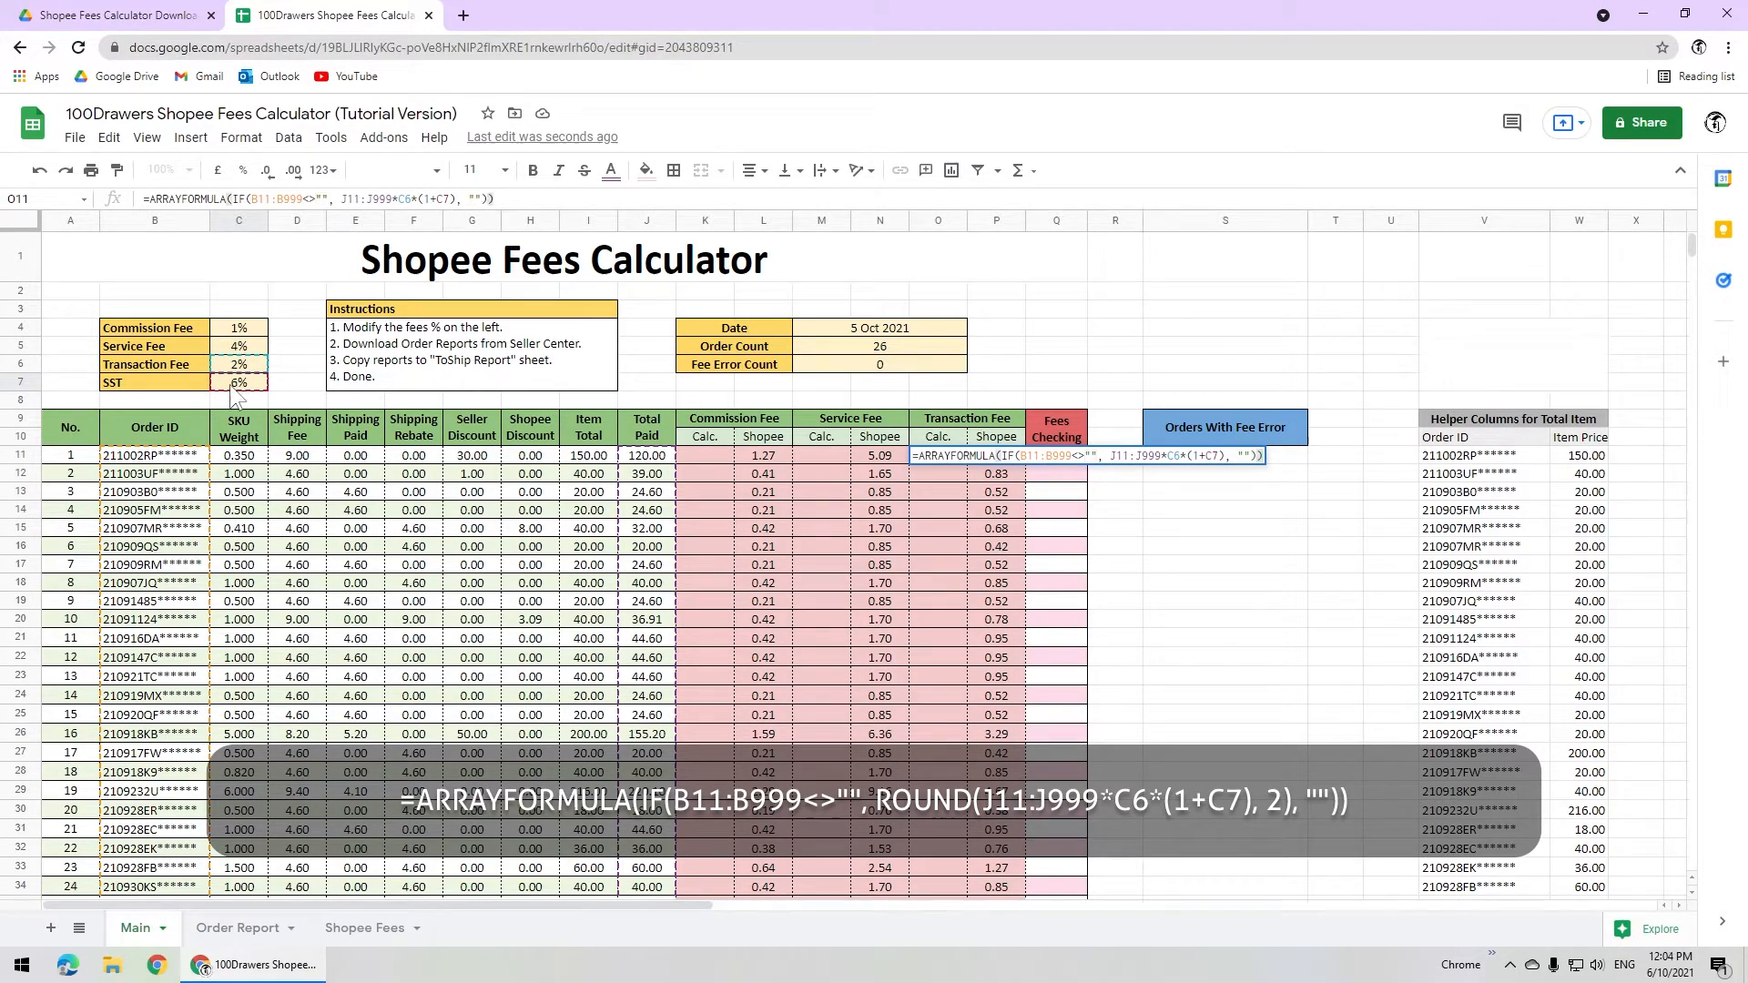
Wrap the fee calculation in O11 with ROUND to 2 decimal places and commit the formula.
left_click(1108, 452)
type("ROUND(")
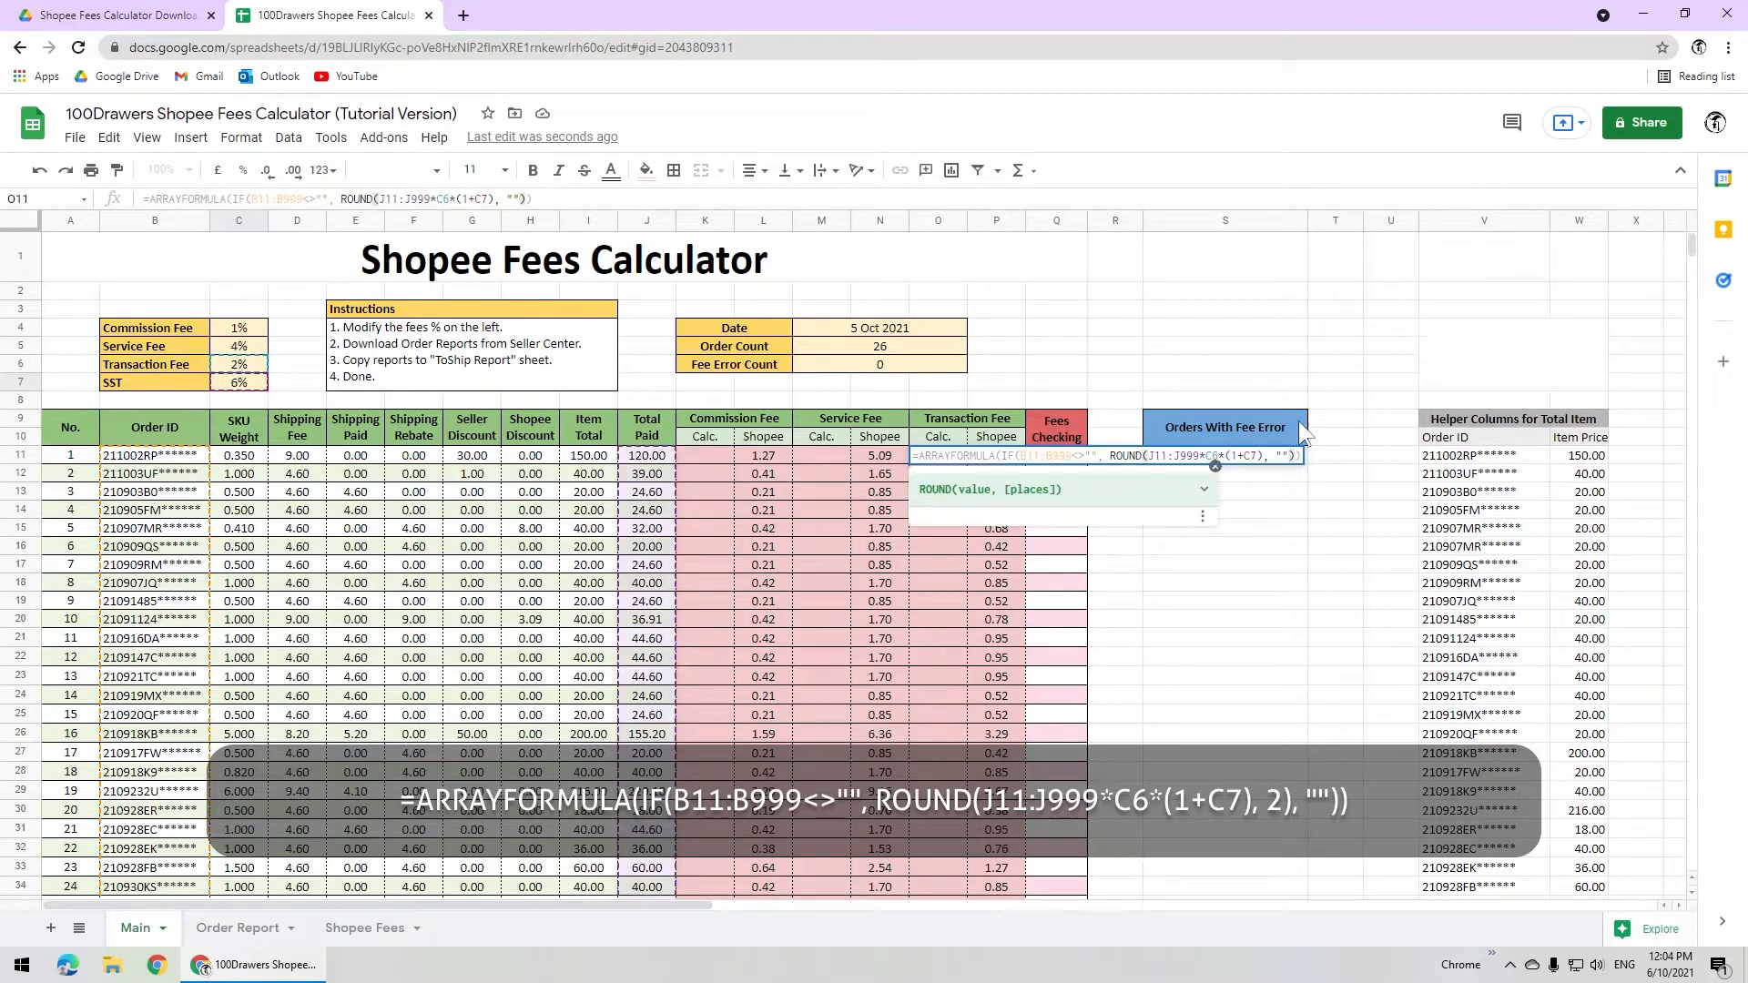
type(", 2)")
key("Return")
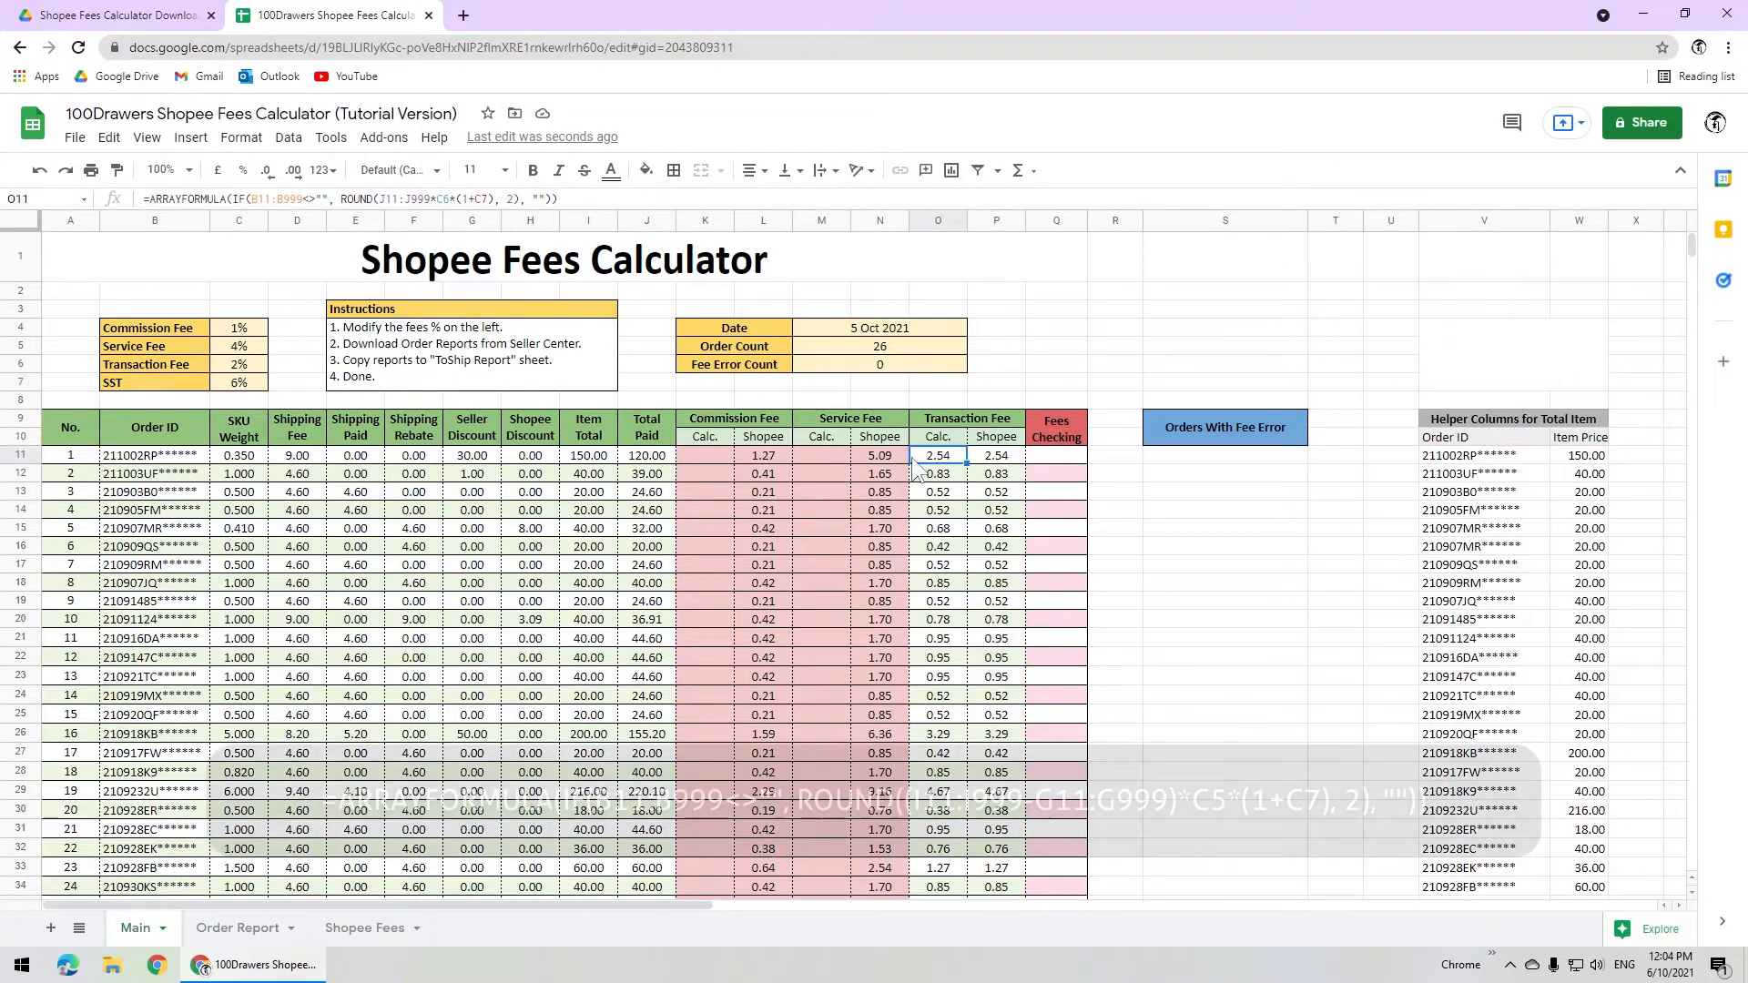
Paste the transaction fee formula into M11 for the calculated service fee and replace J11:J999 with (I11:I999-G11:G999).
left_click(833, 452)
double_click(833, 452)
type("=ARRAYFORMULA(IF(B11:B999<>\"\", ROUND(J11:J999*C6*(1+C7), 2), \"\"))")
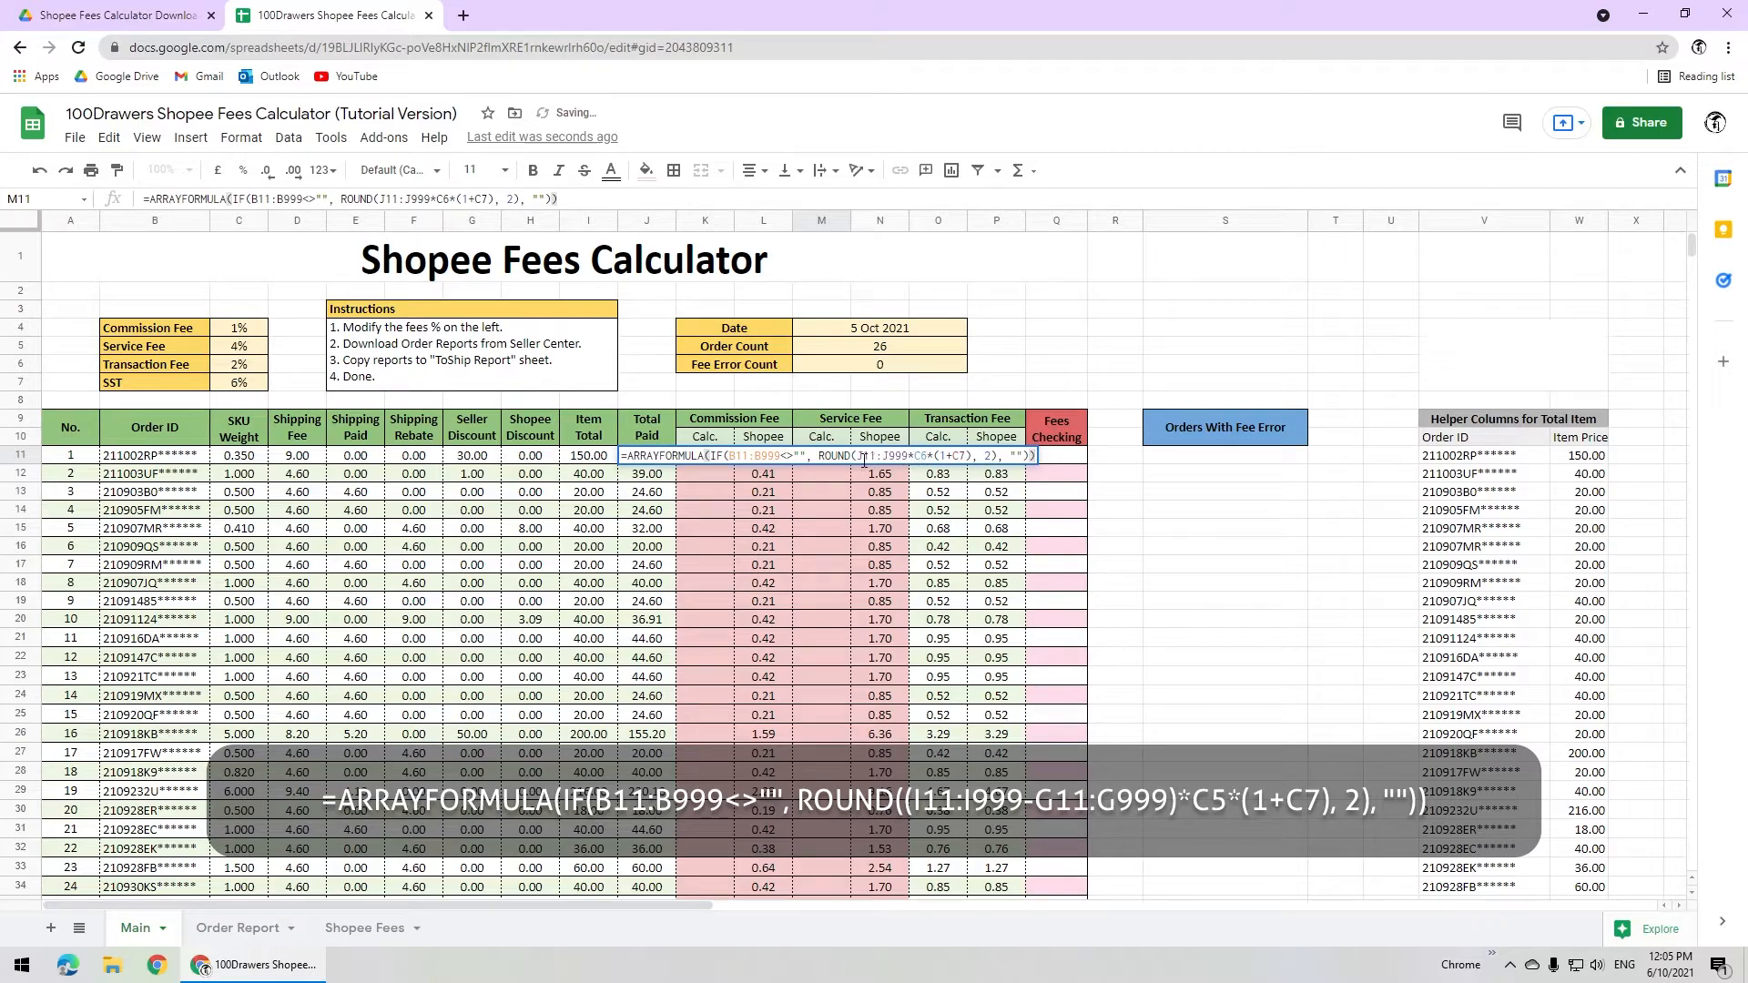
double_click(869, 456)
key("BackSpace")
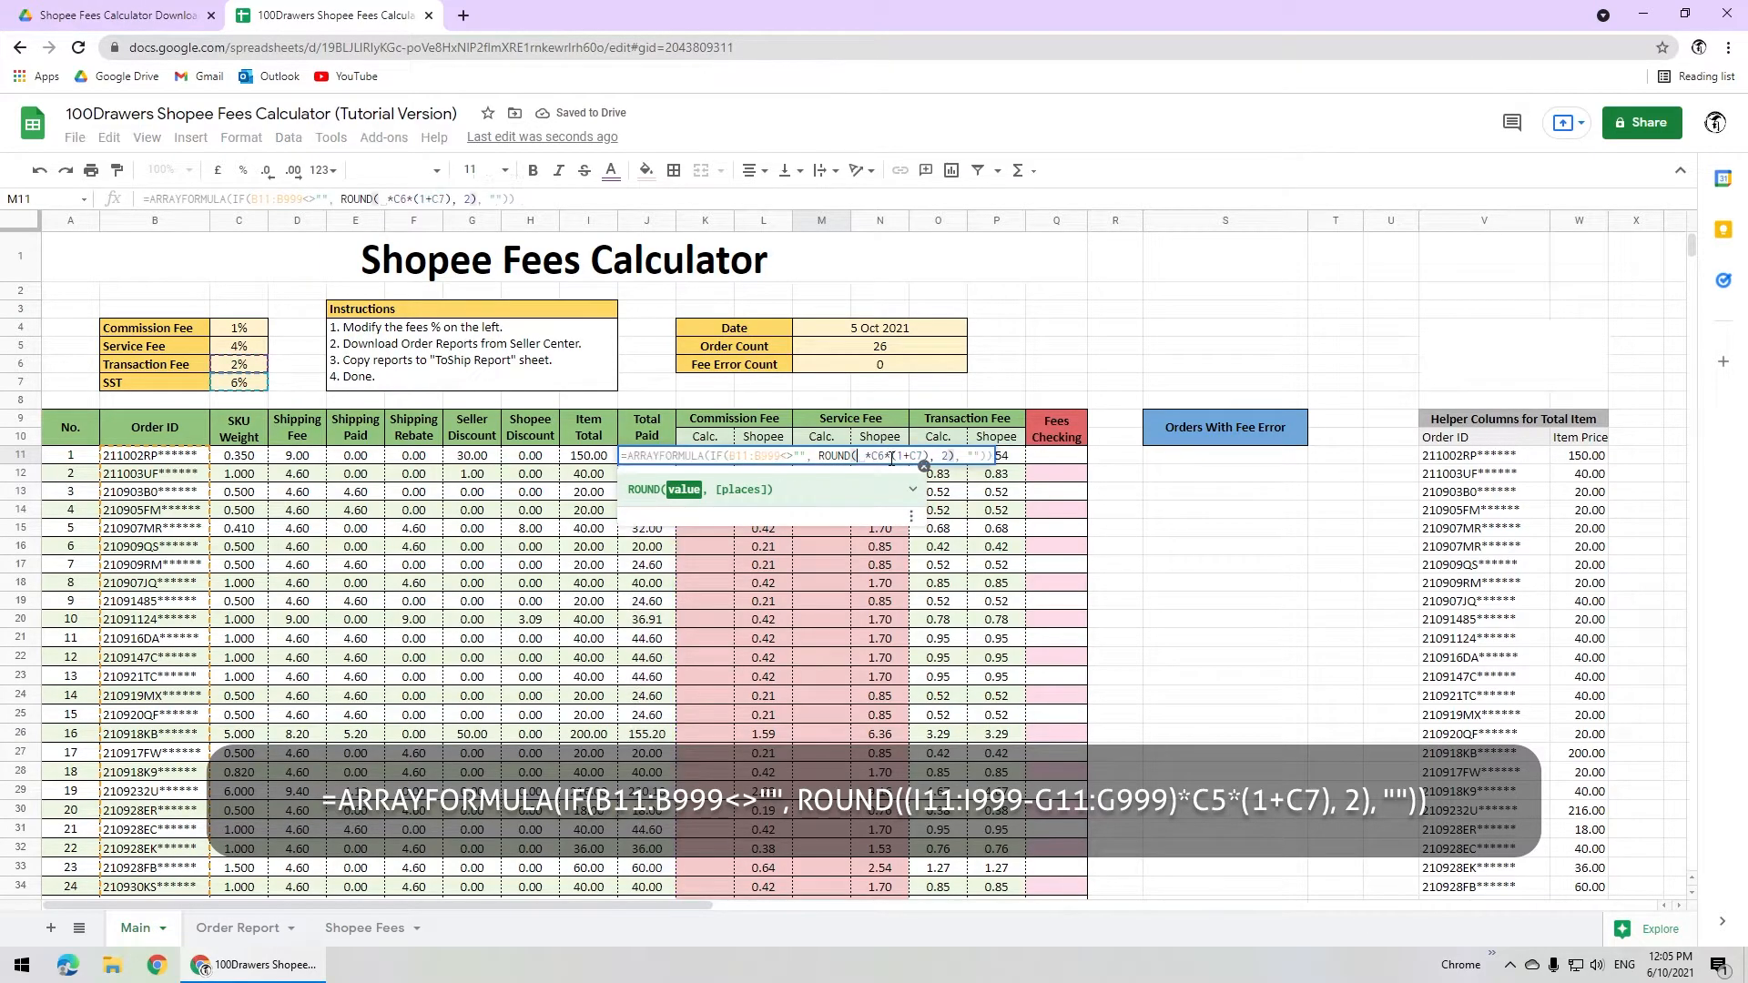
left_click_drag(574, 462, 574, 493)
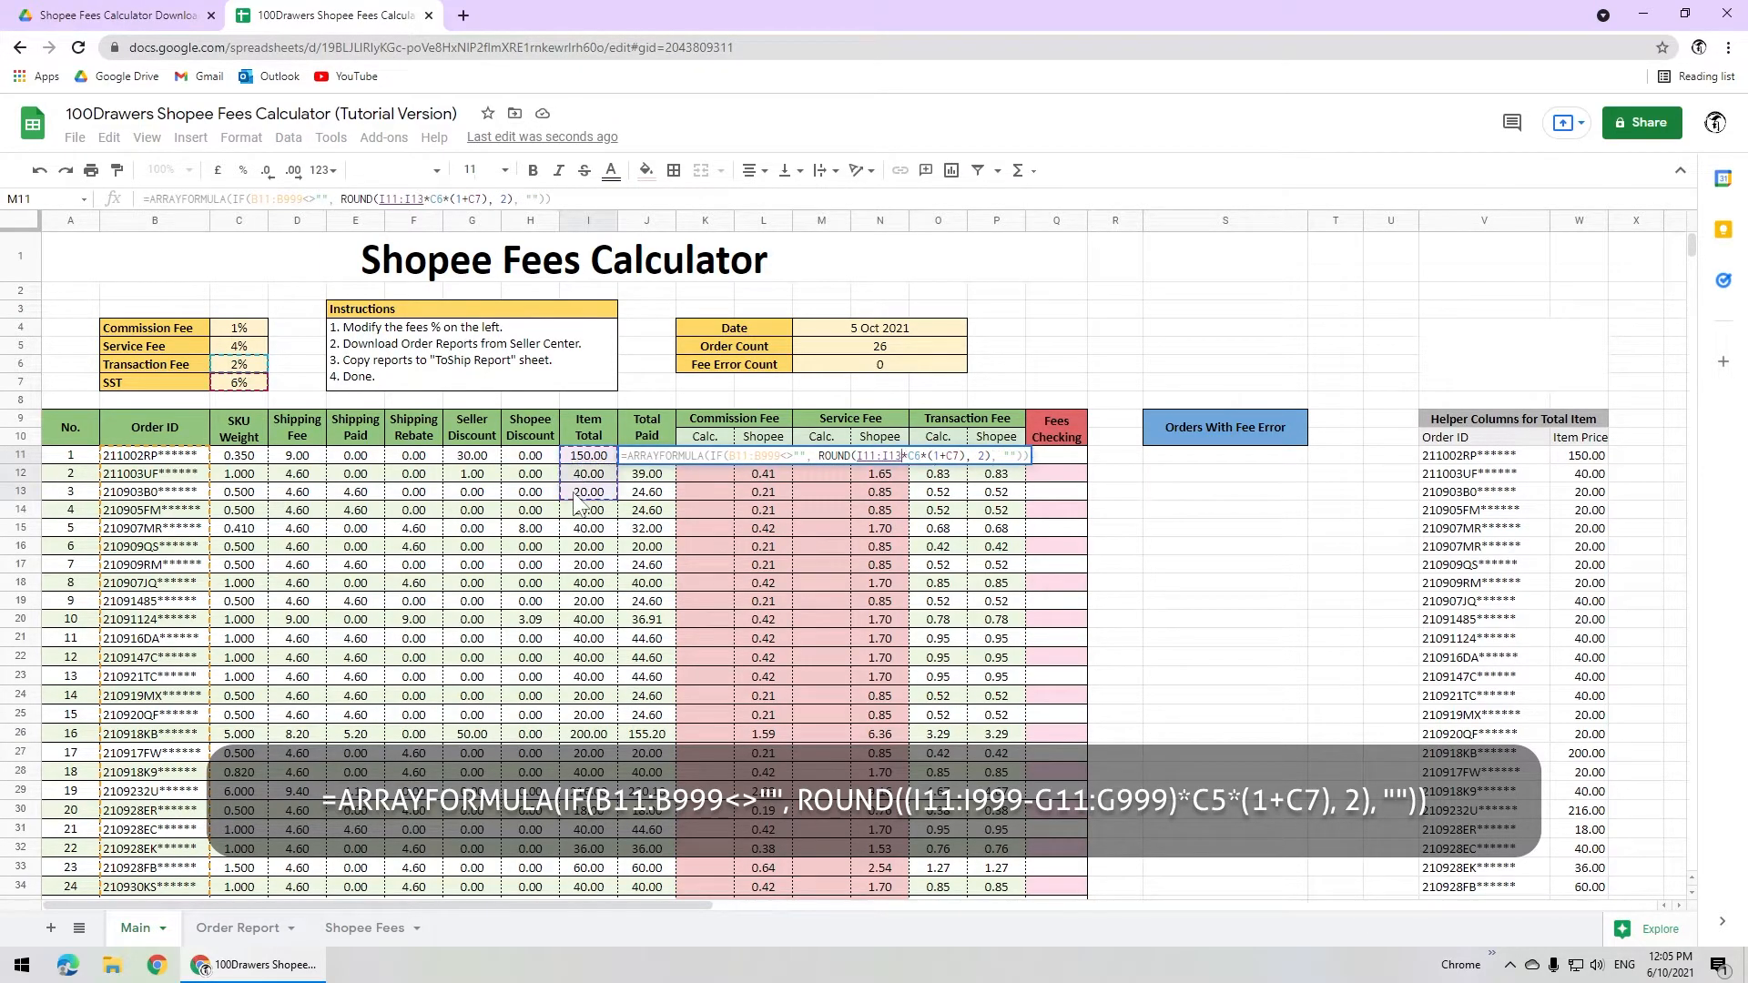
key("BackSpace")
type("999-")
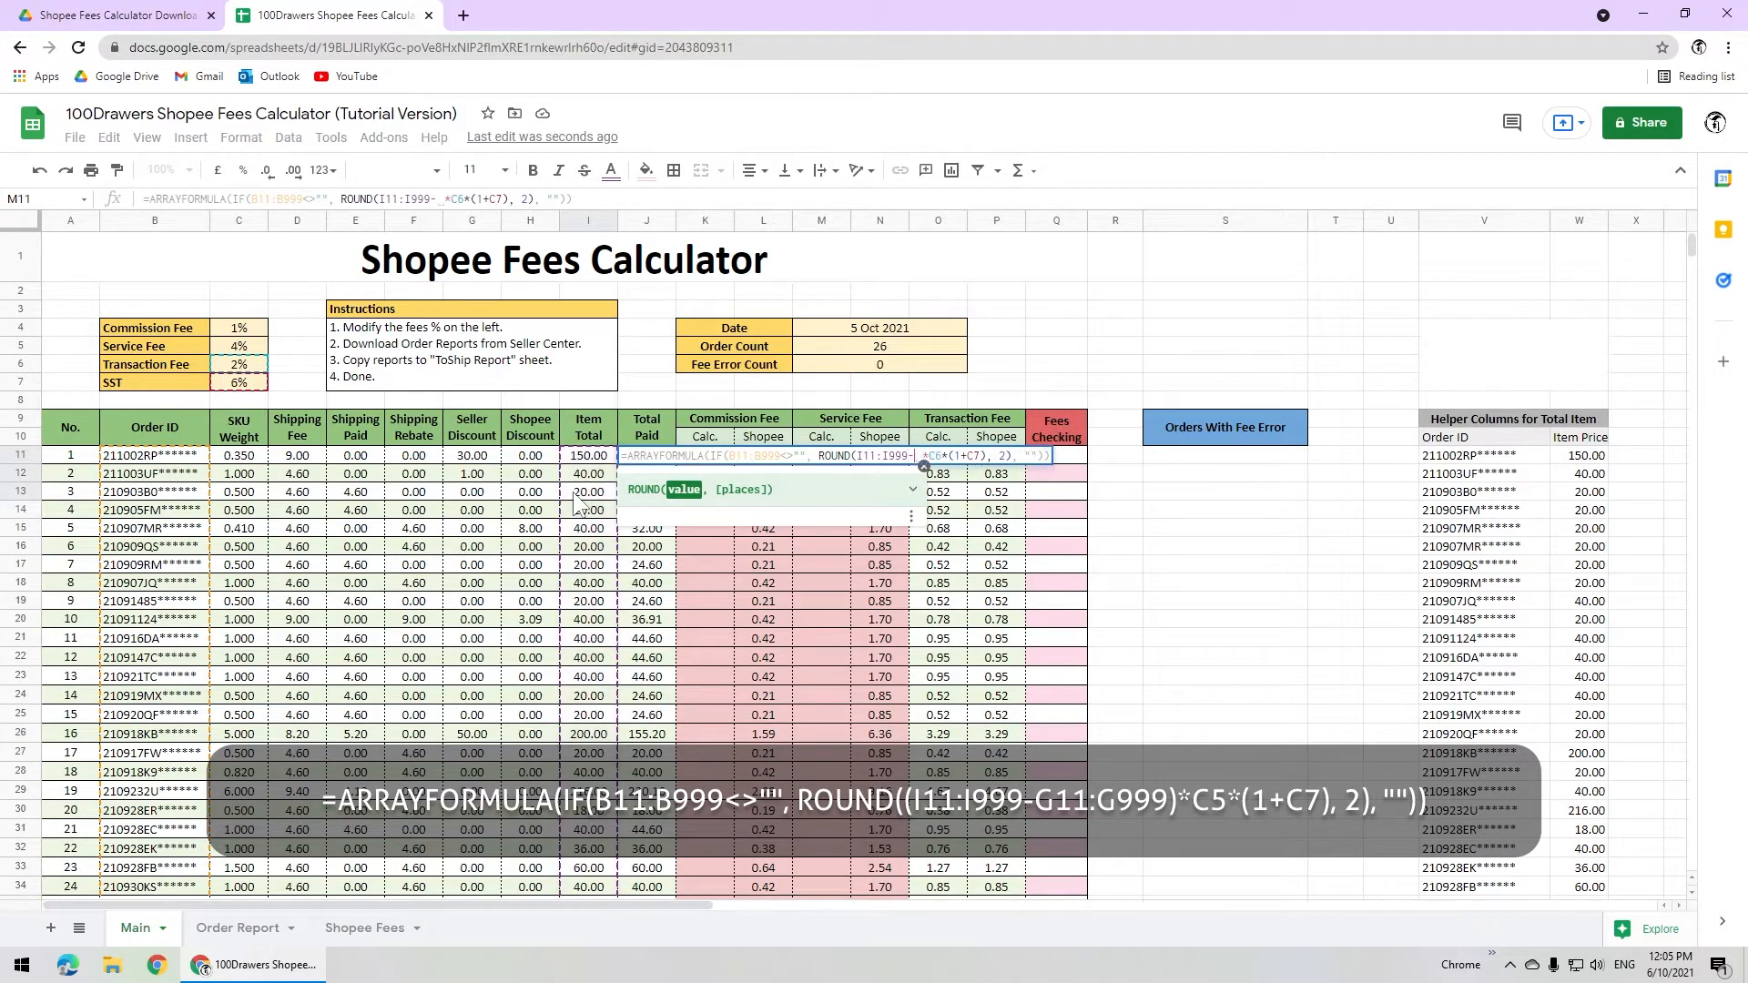
left_click_drag(493, 459, 479, 512)
key("BackSpace")
key("BackSpace")
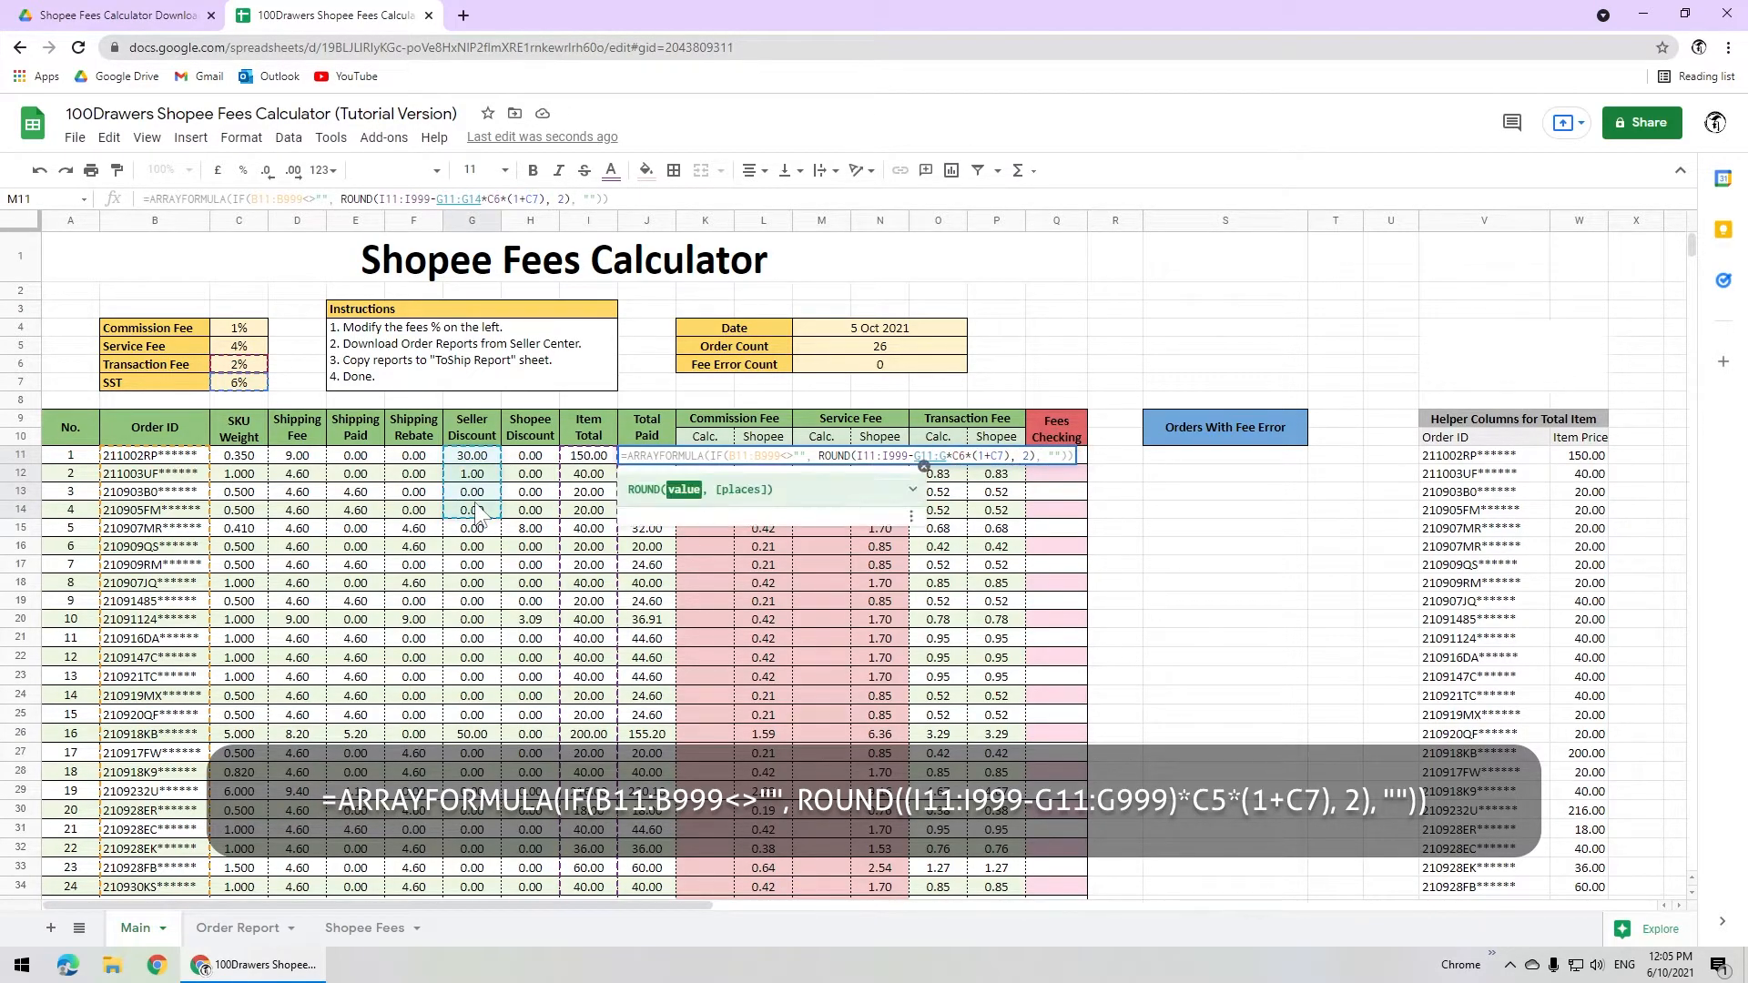
type("999)")
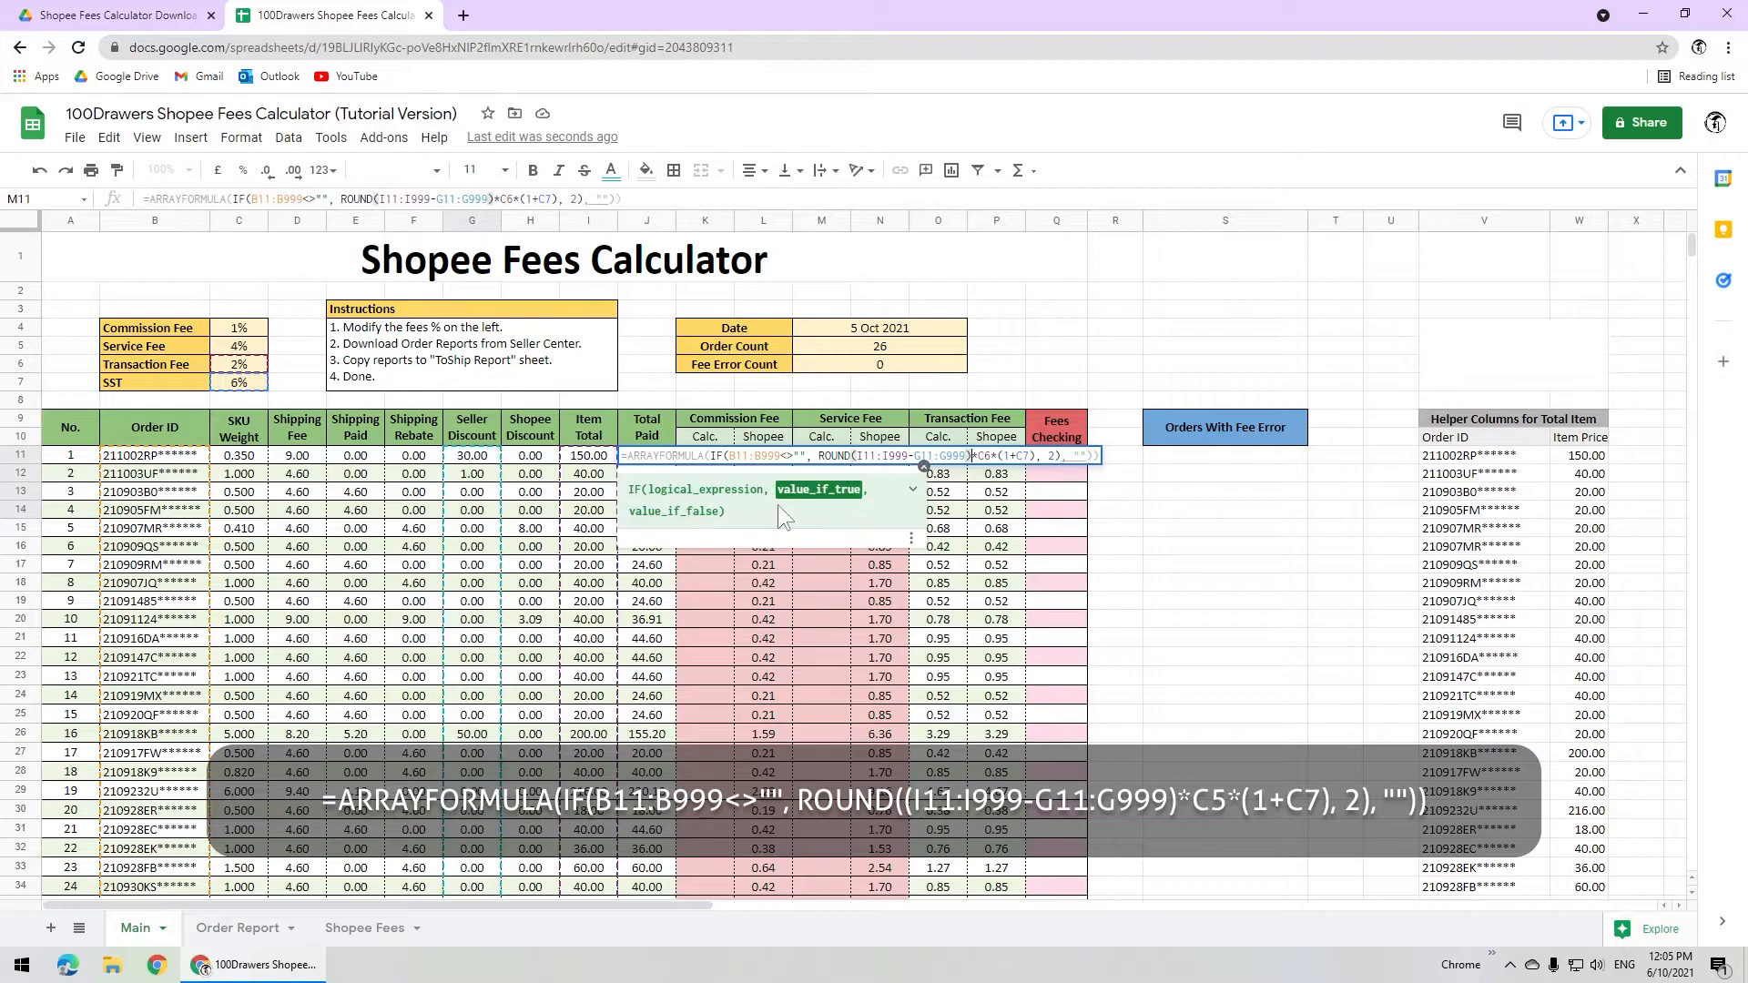
left_click(858, 457)
type("(")
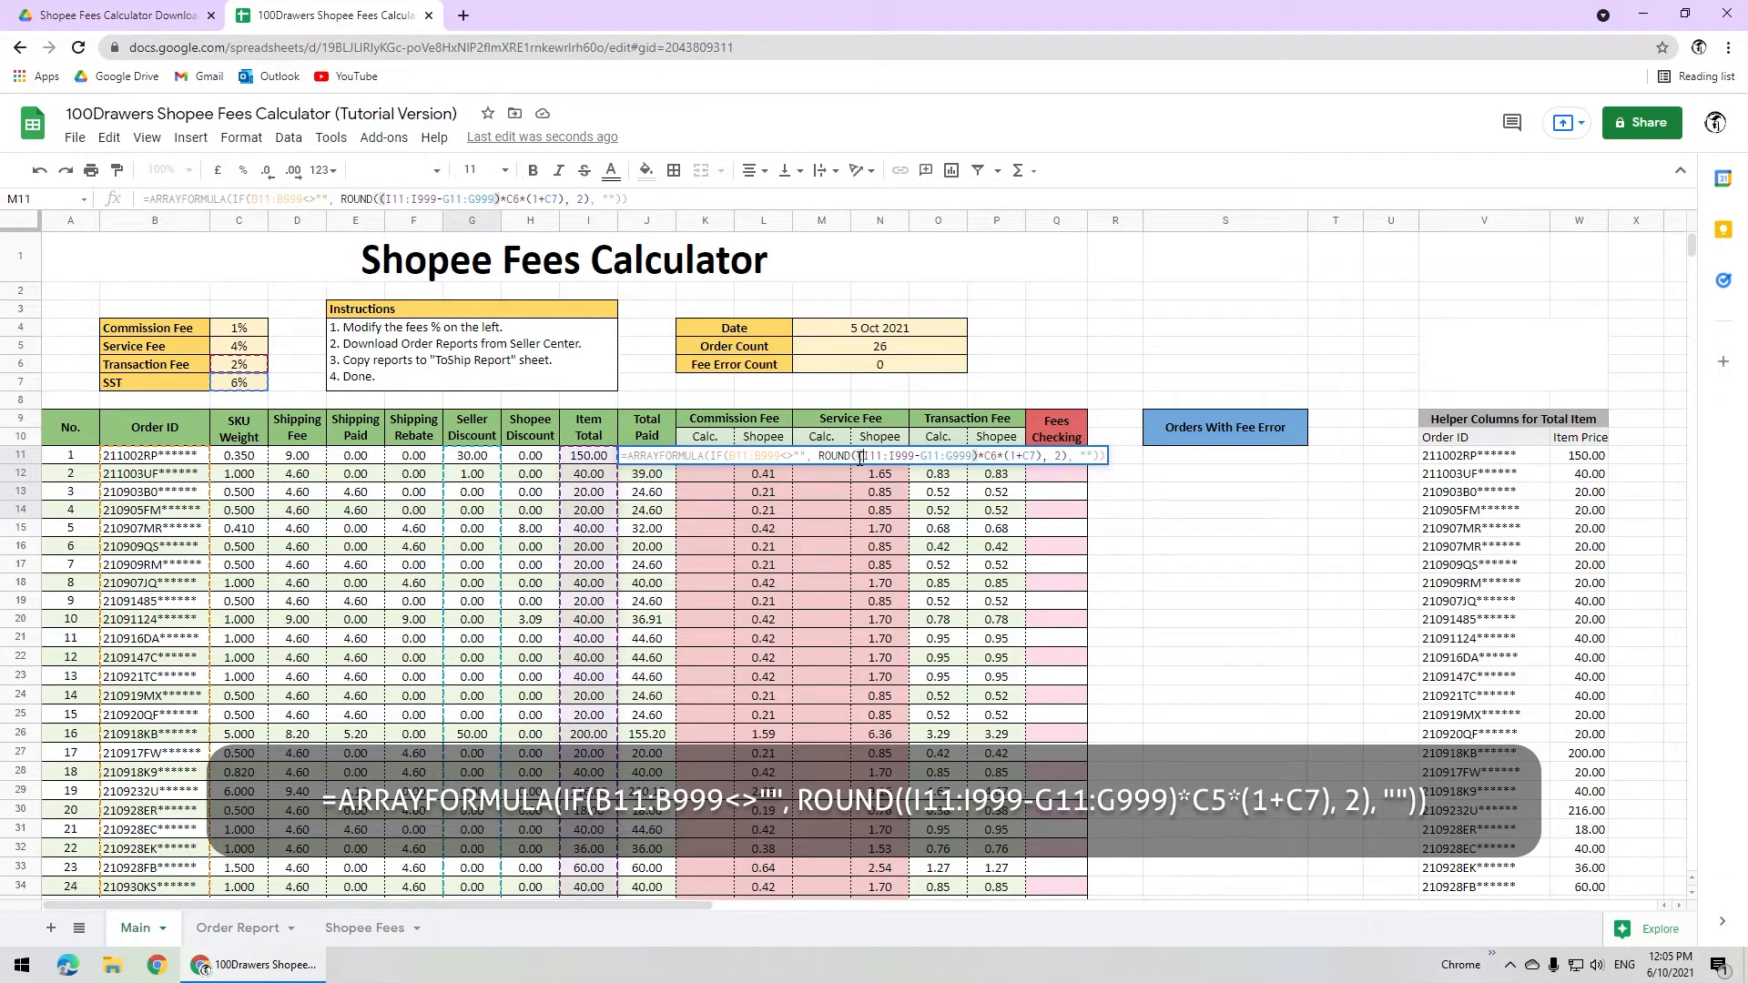
Change the rate reference in the M11 service fee formula to C5 and commit the formula.
left_click(995, 455)
key("BackSpace")
type("5")
left_click(1035, 454)
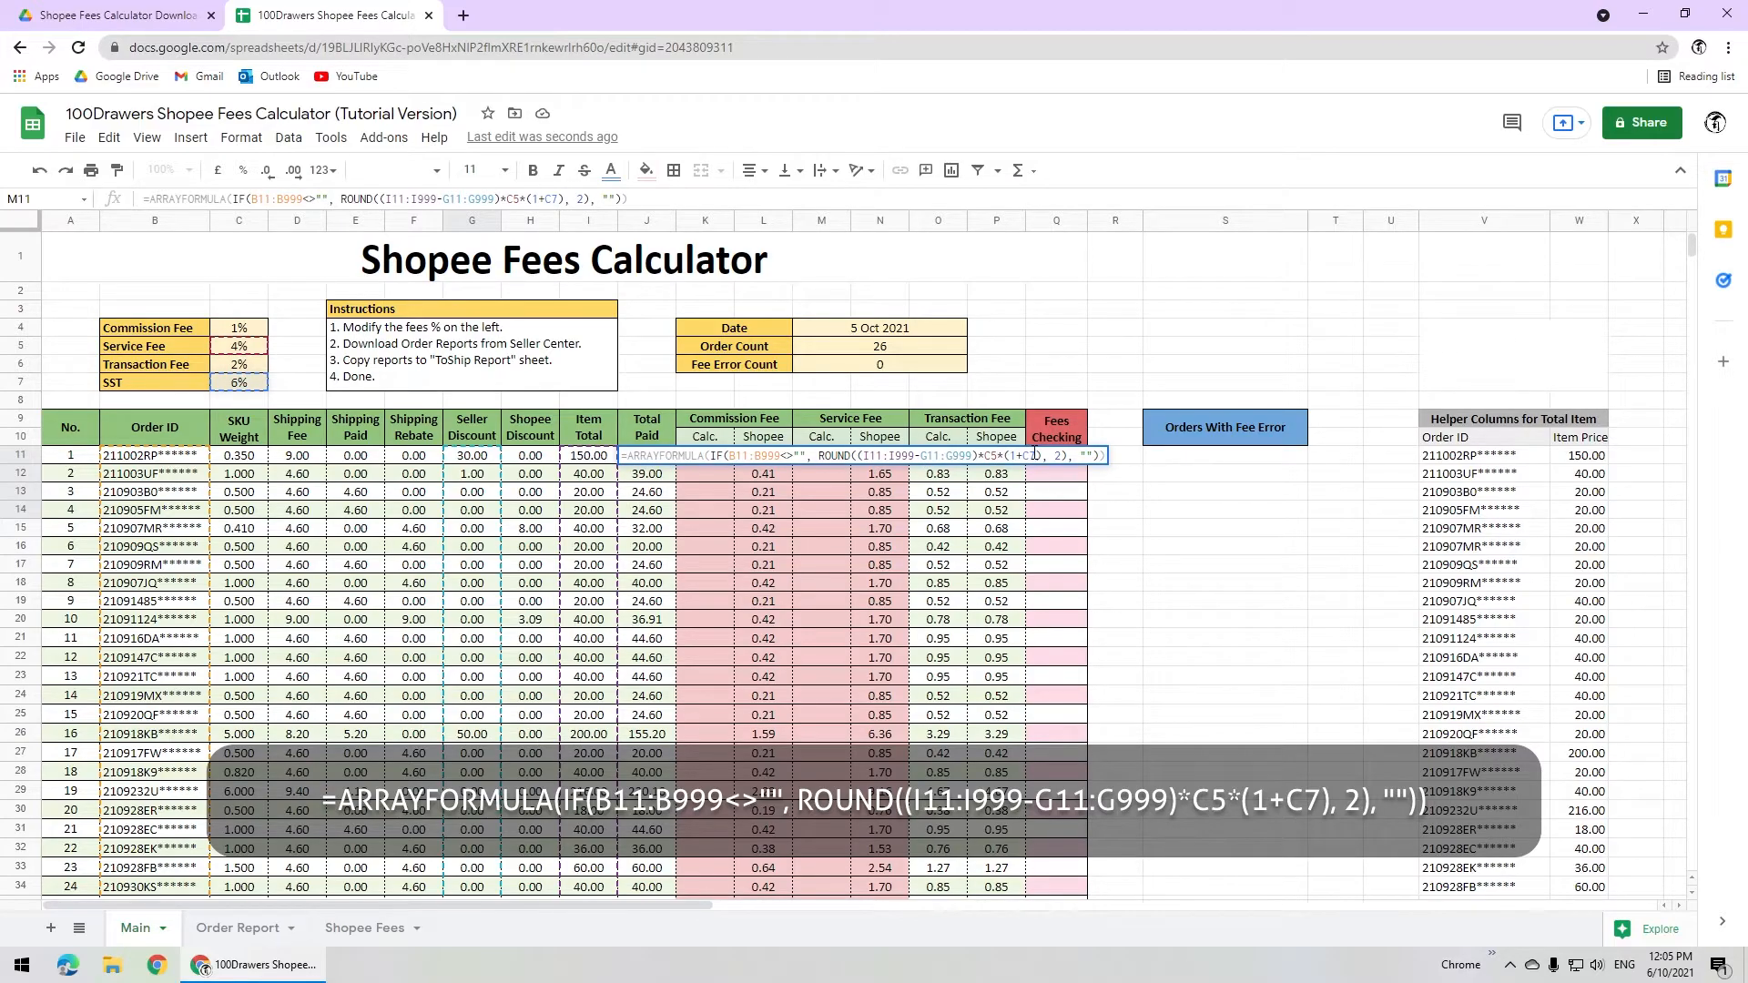
key("Return")
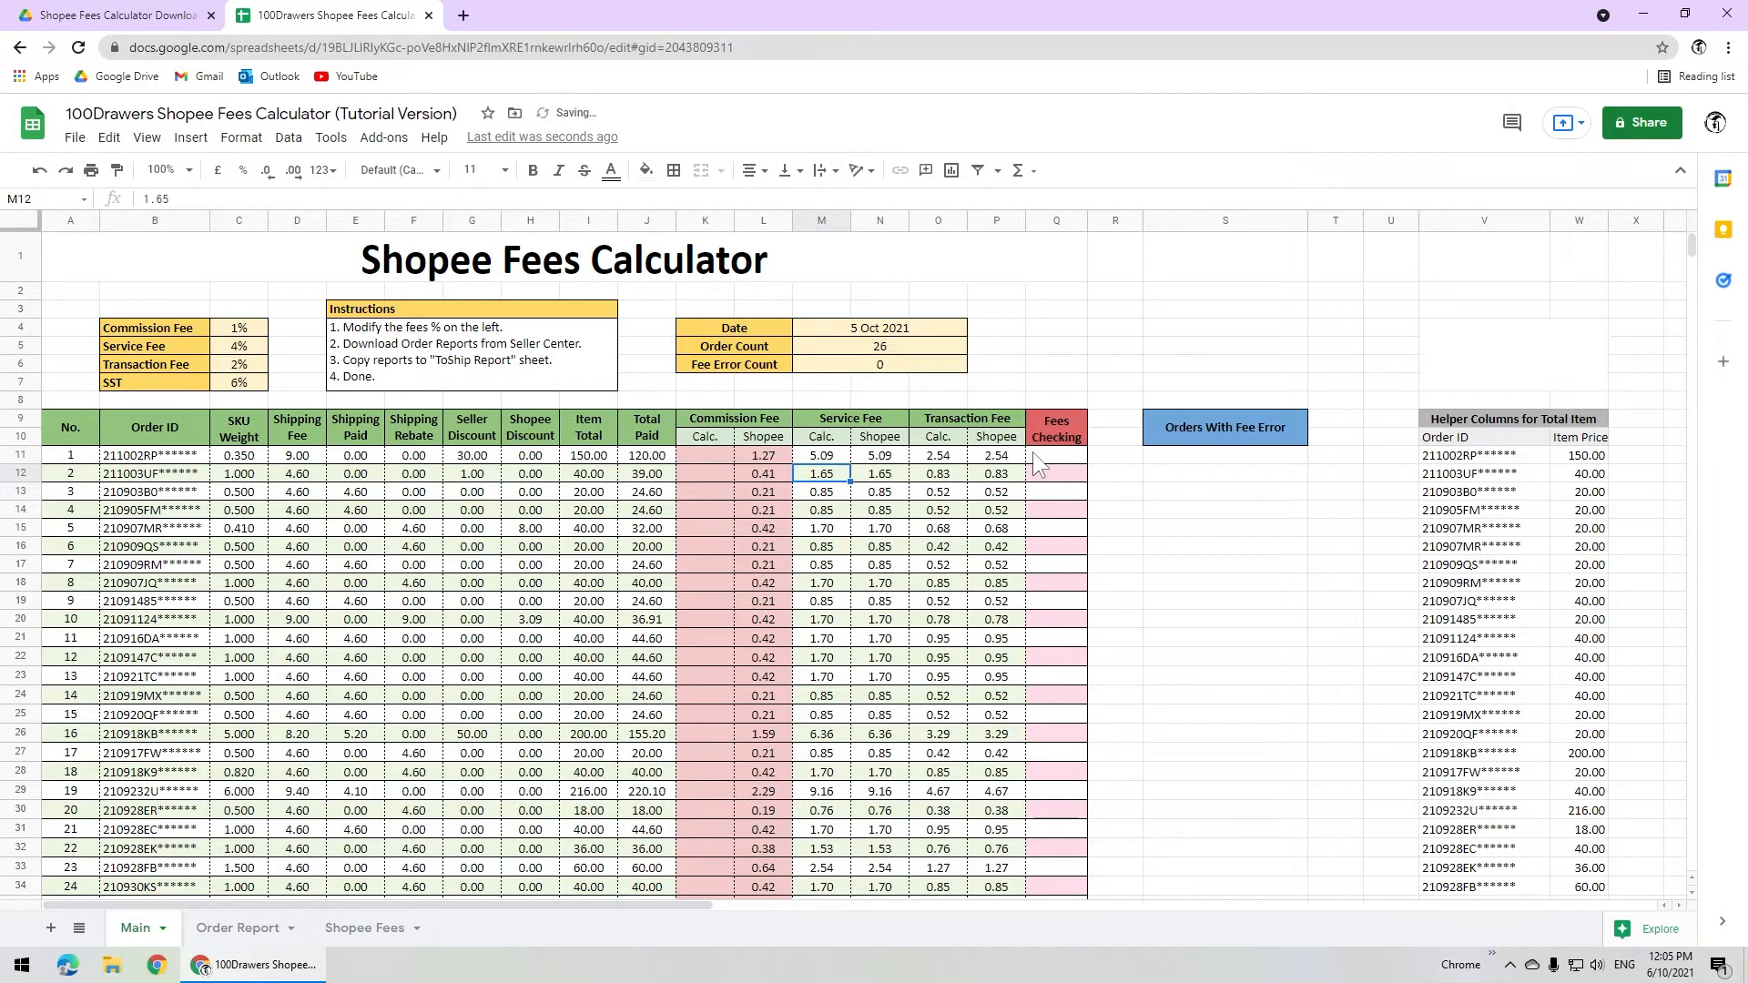
key("Up")
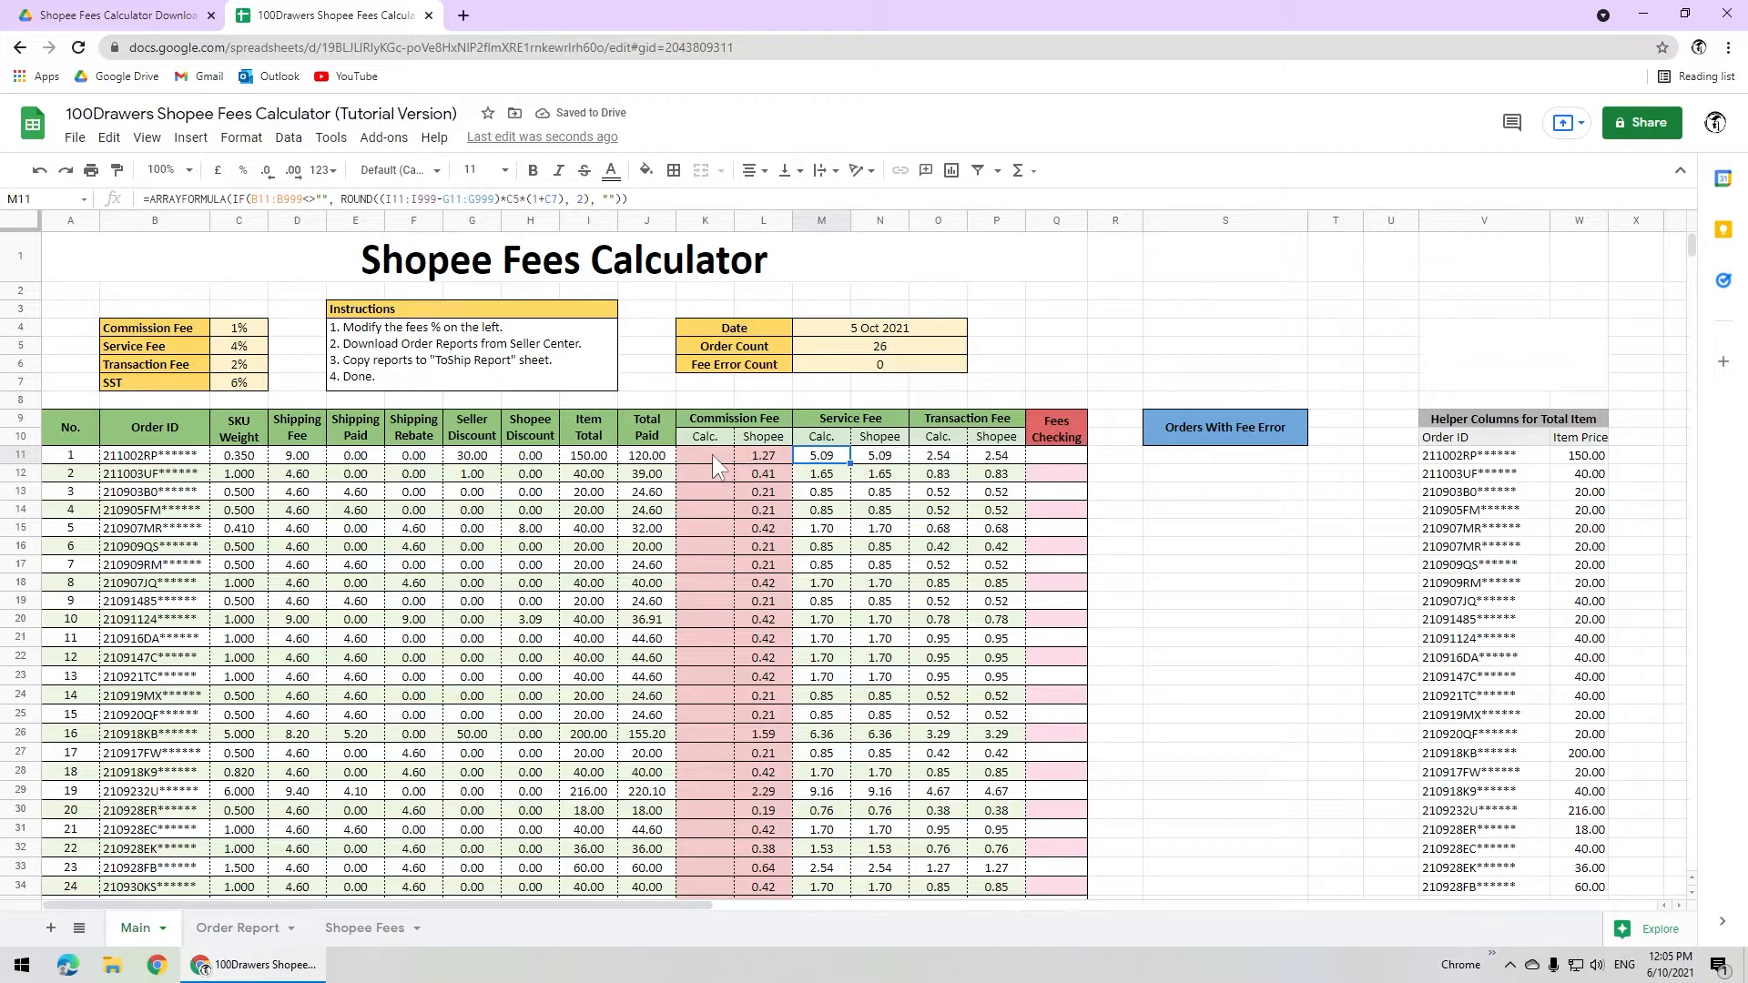
Copy the M11 service fee formula into K11 for the calculated commission fee and change its rate reference to C4.
left_click(710, 455)
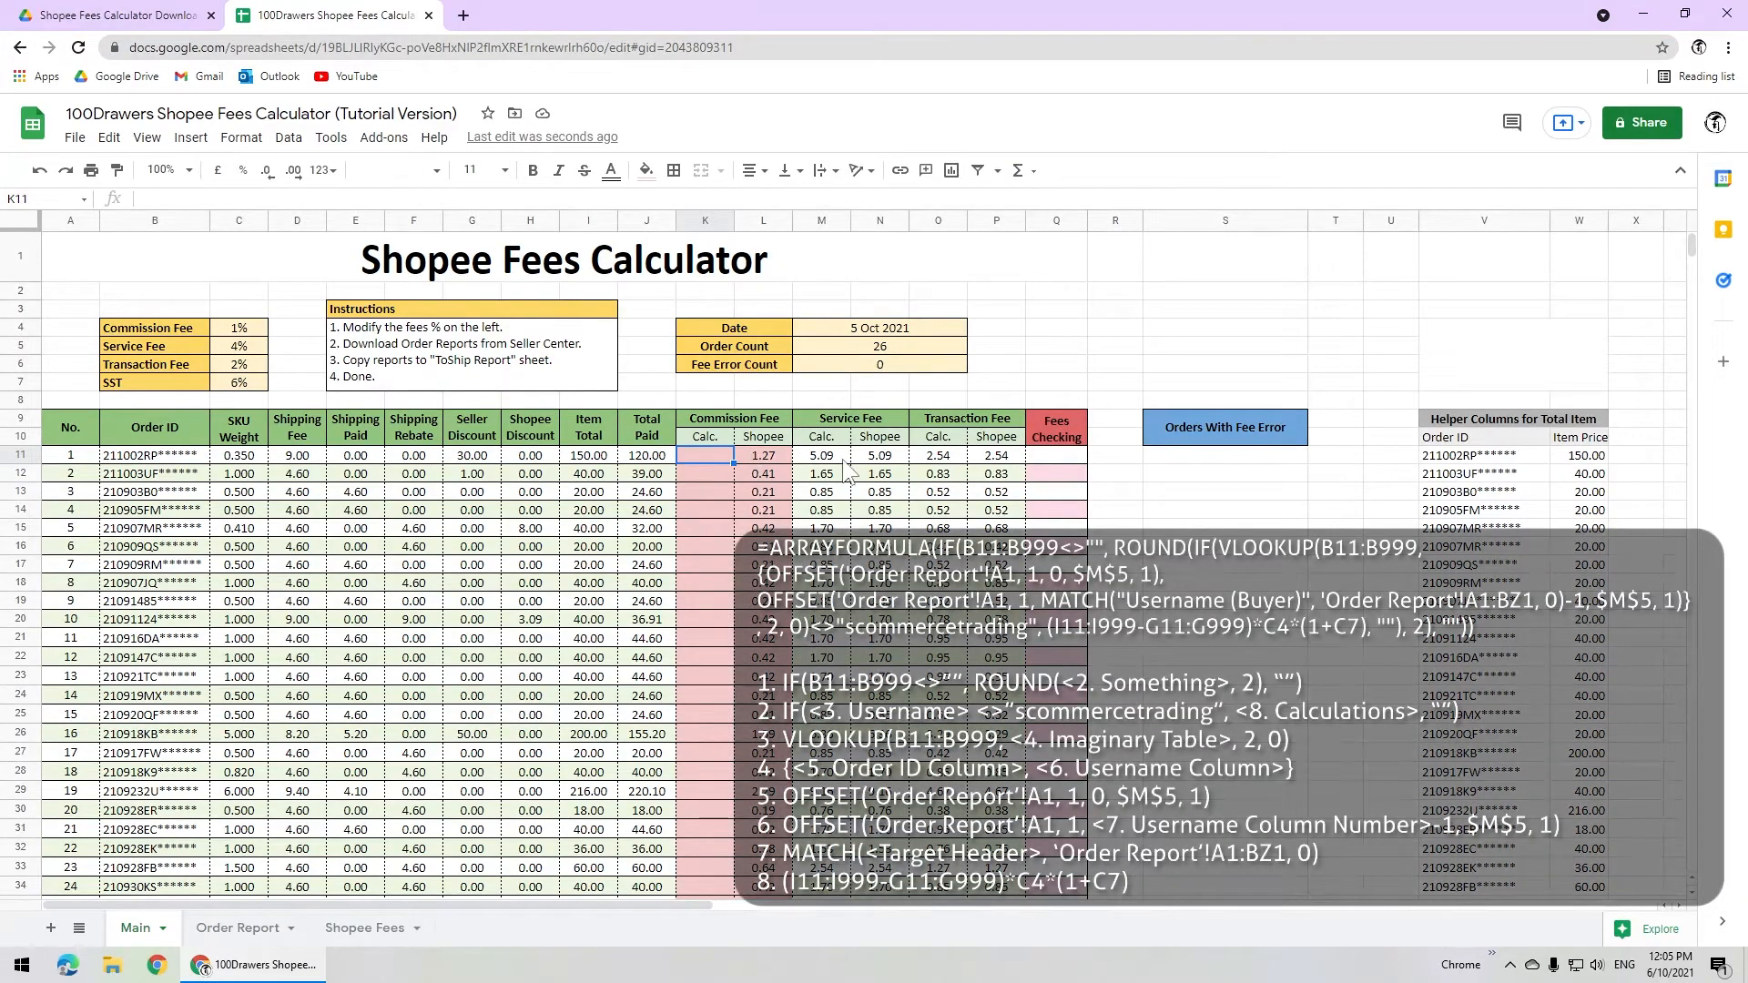
double_click(843, 457)
left_click(724, 455)
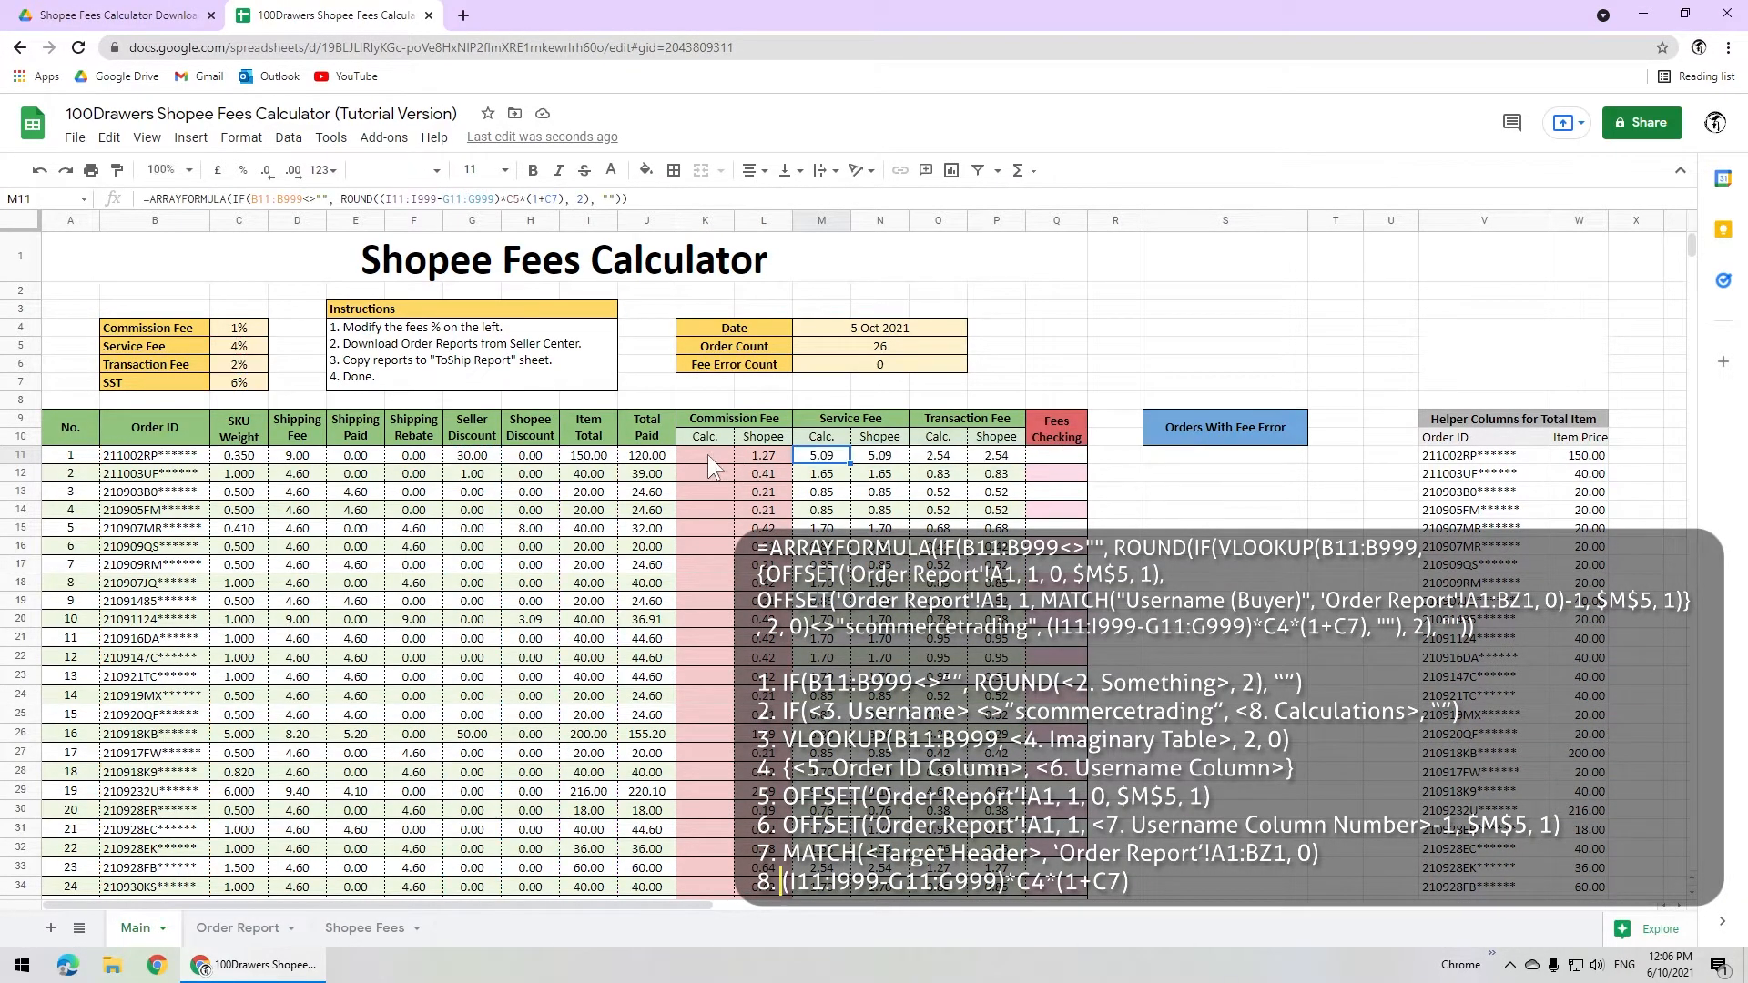
double_click(724, 455)
left_click(715, 458)
left_click(791, 458)
key("BackSpace")
type("4")
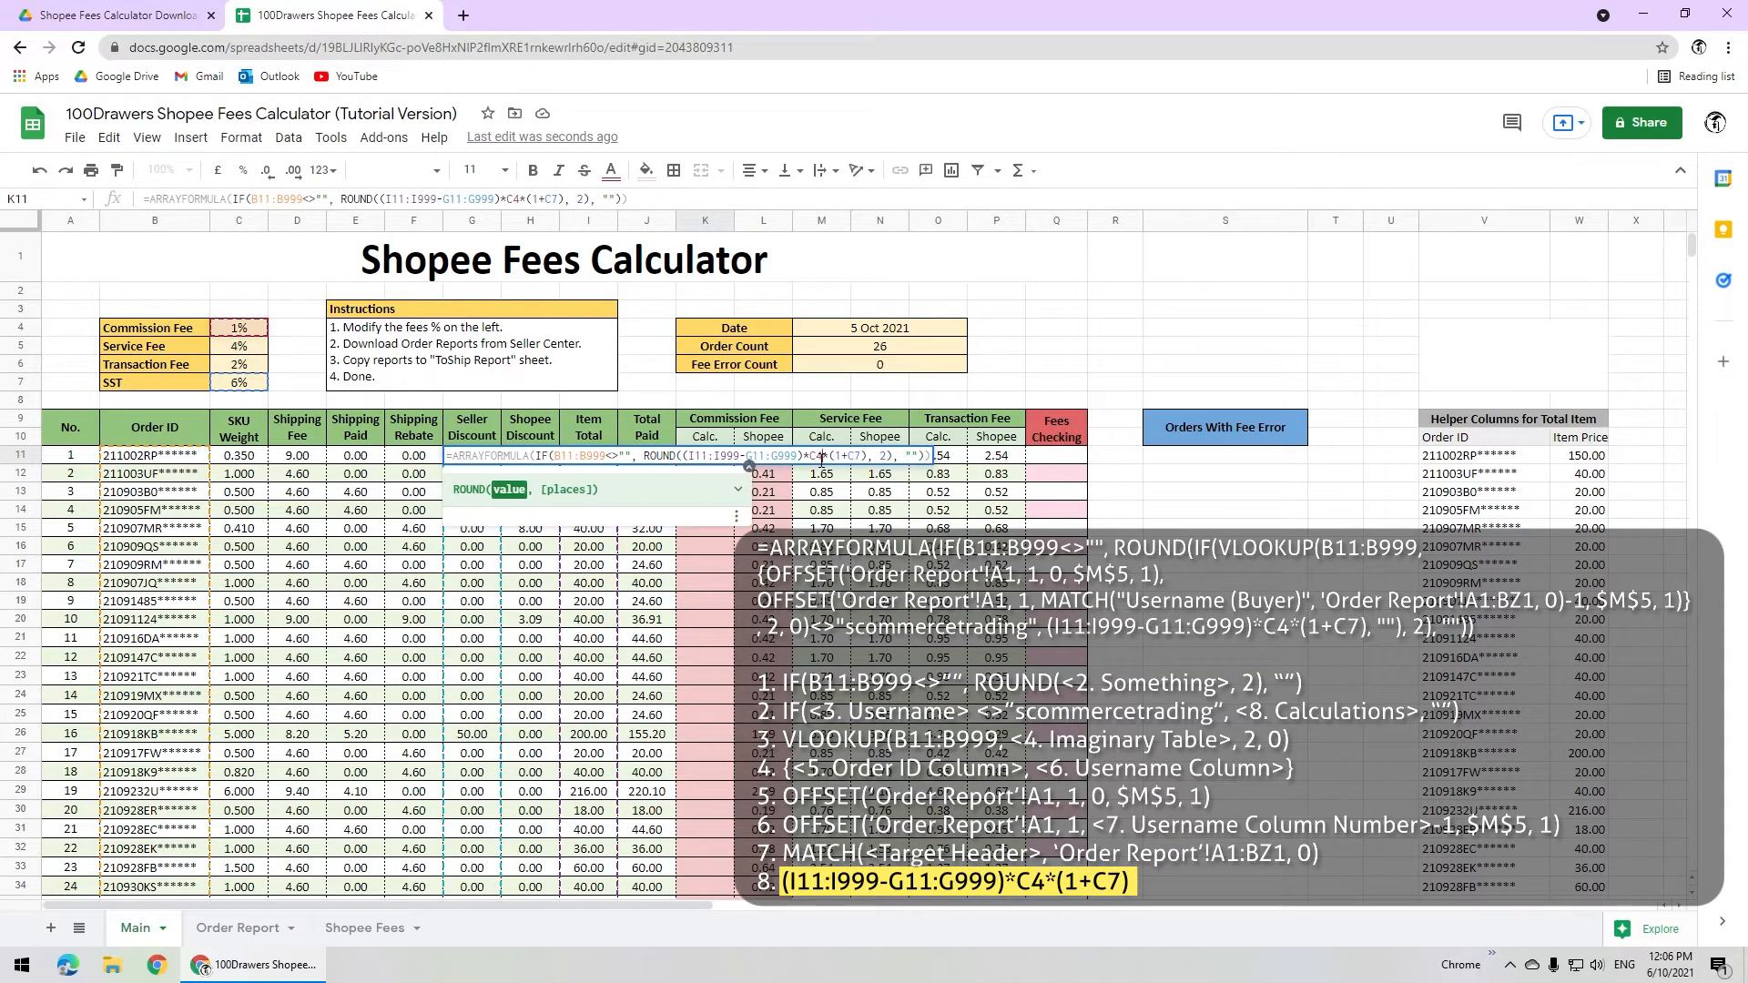
Wrap the calculation inside ROUND in the K11 commission fee formula with IF(Username<>"scommercetrading", ..., ""), using Username as a placeholder.
type("IF(")
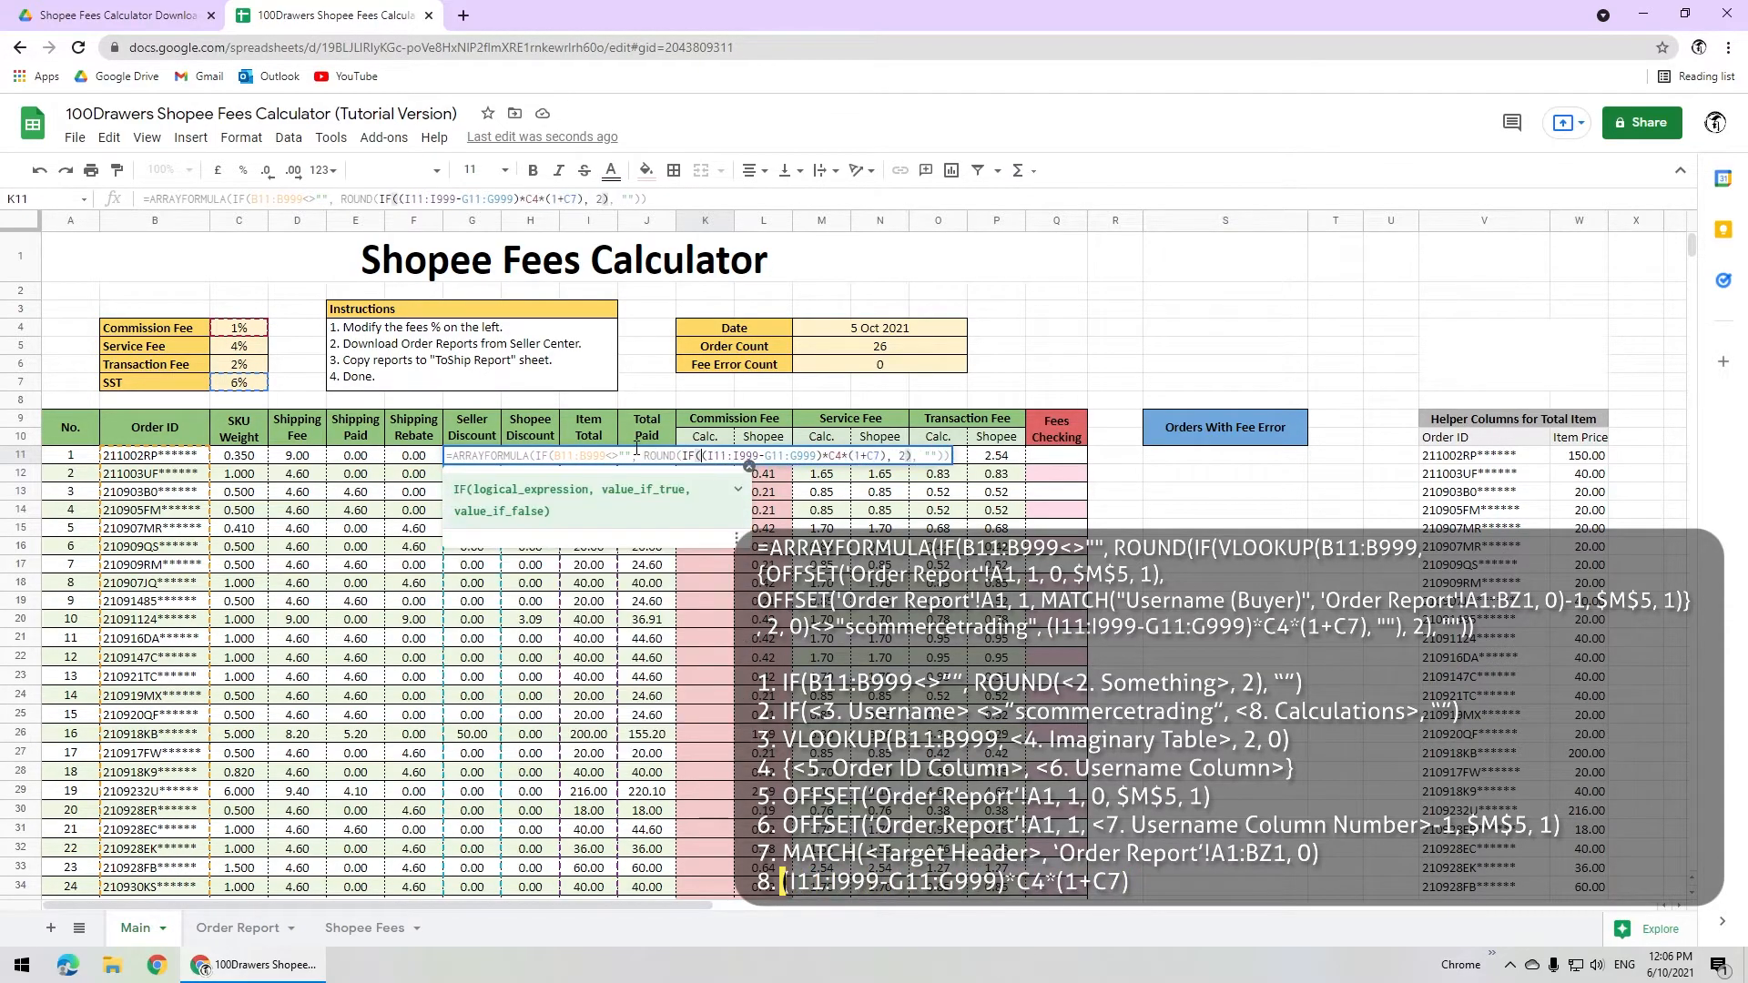
type("Username<>\"sc")
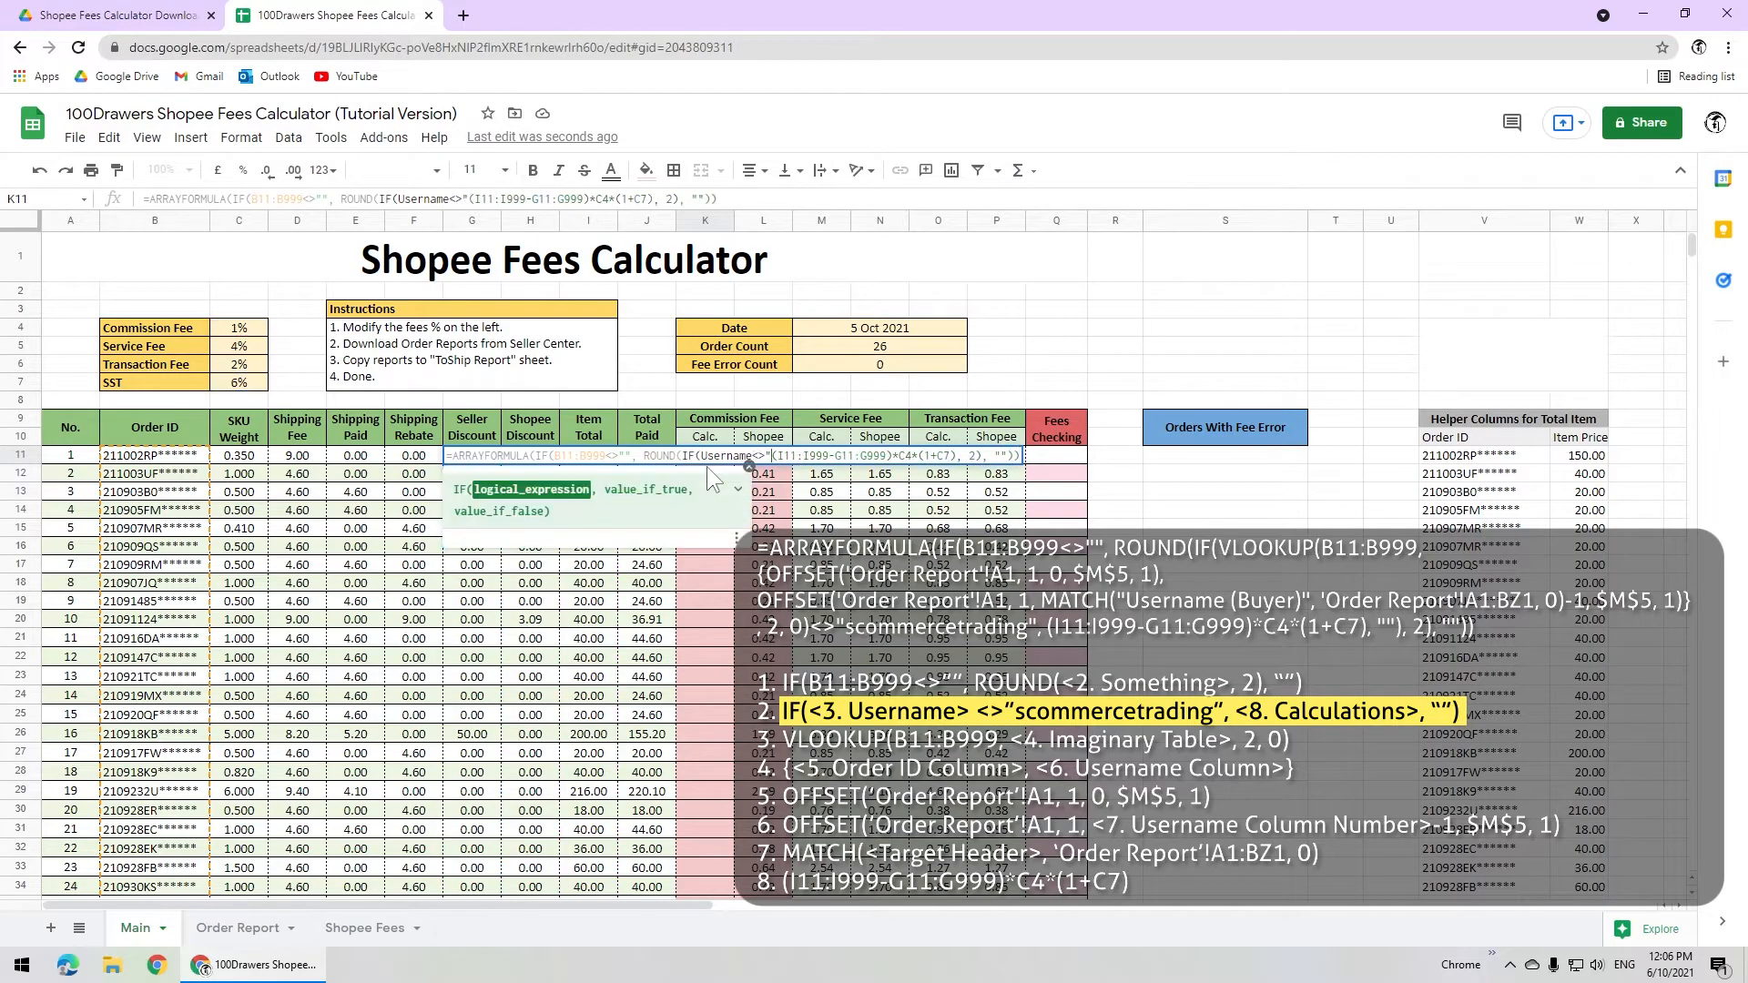
type("ommercetrading\", ")
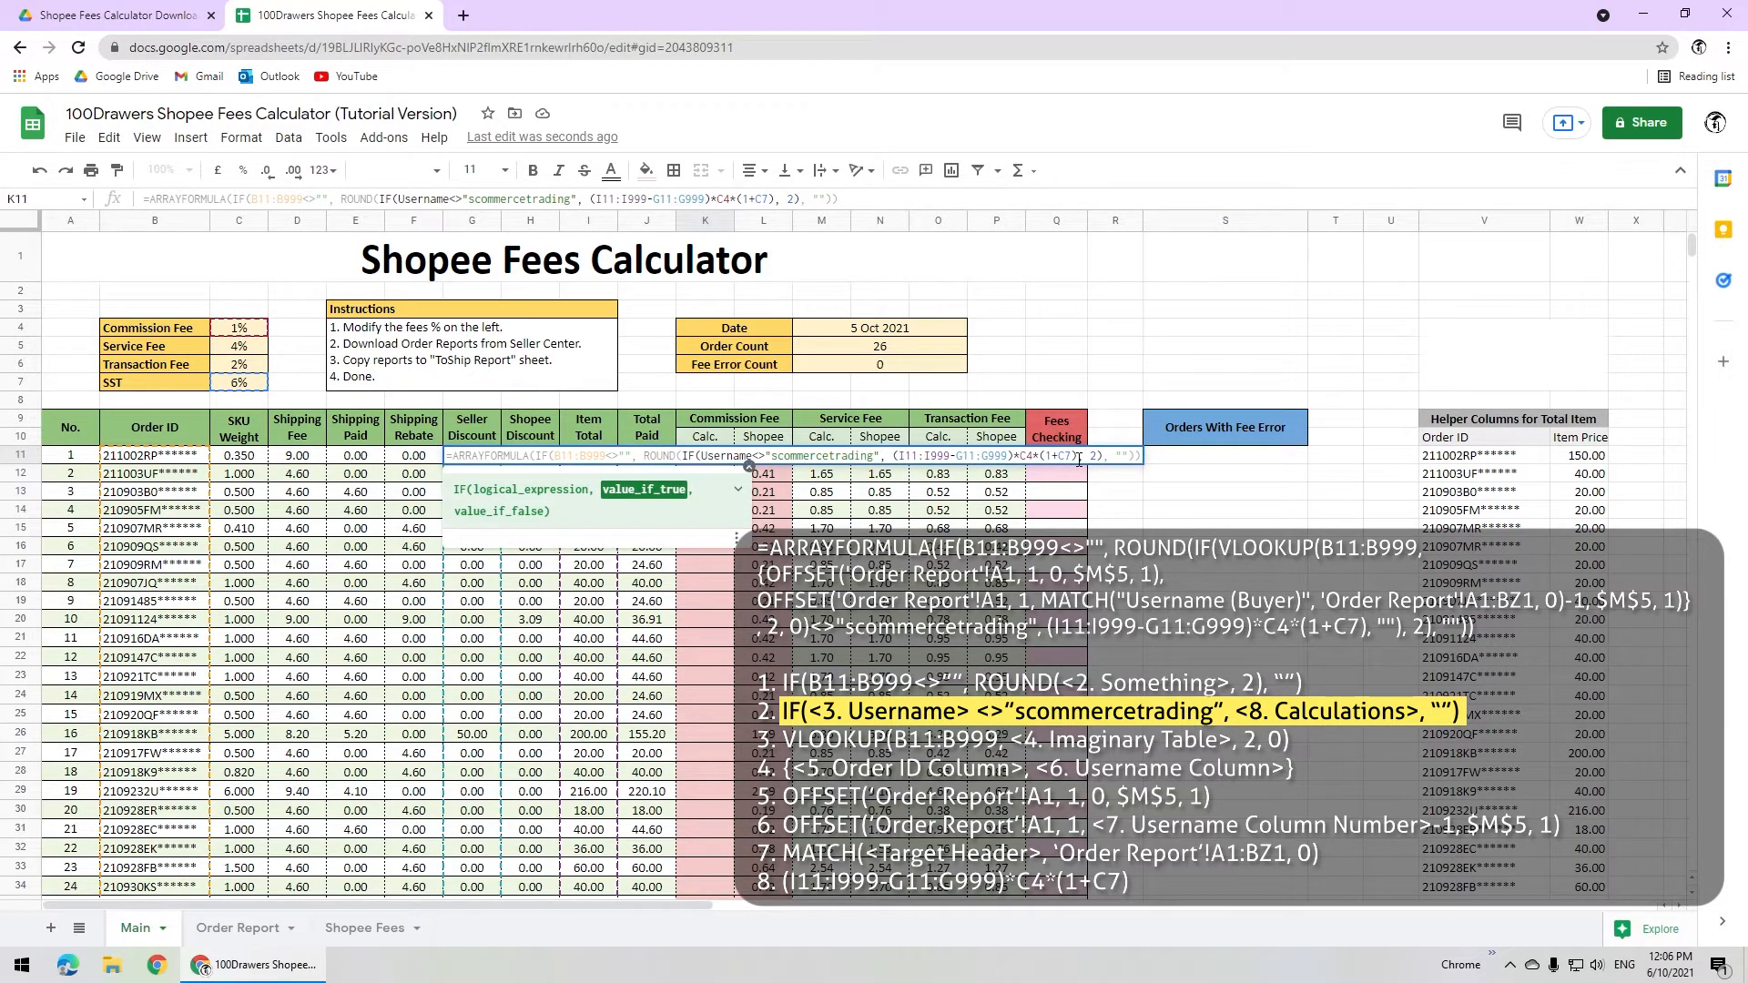
type(", \"\")")
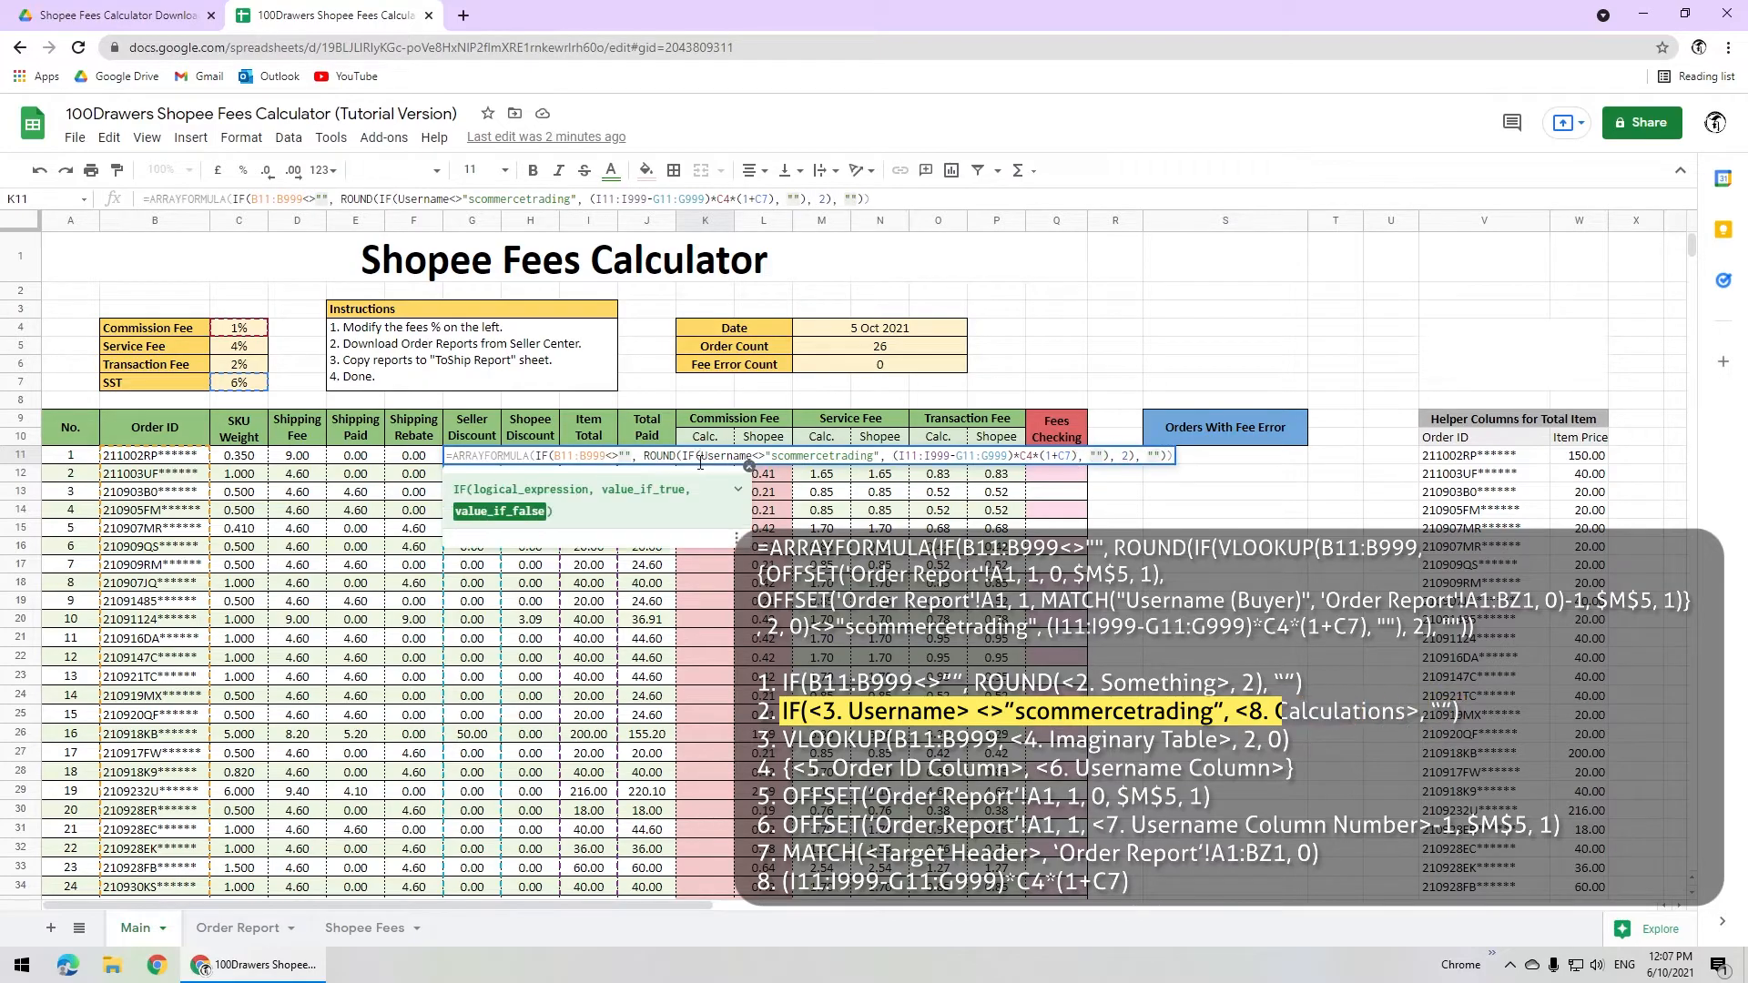
Replace the Username placeholder in the K11 formula with VLOOKUP(B11:B999, {}, 2, 0).
double_click(433, 197)
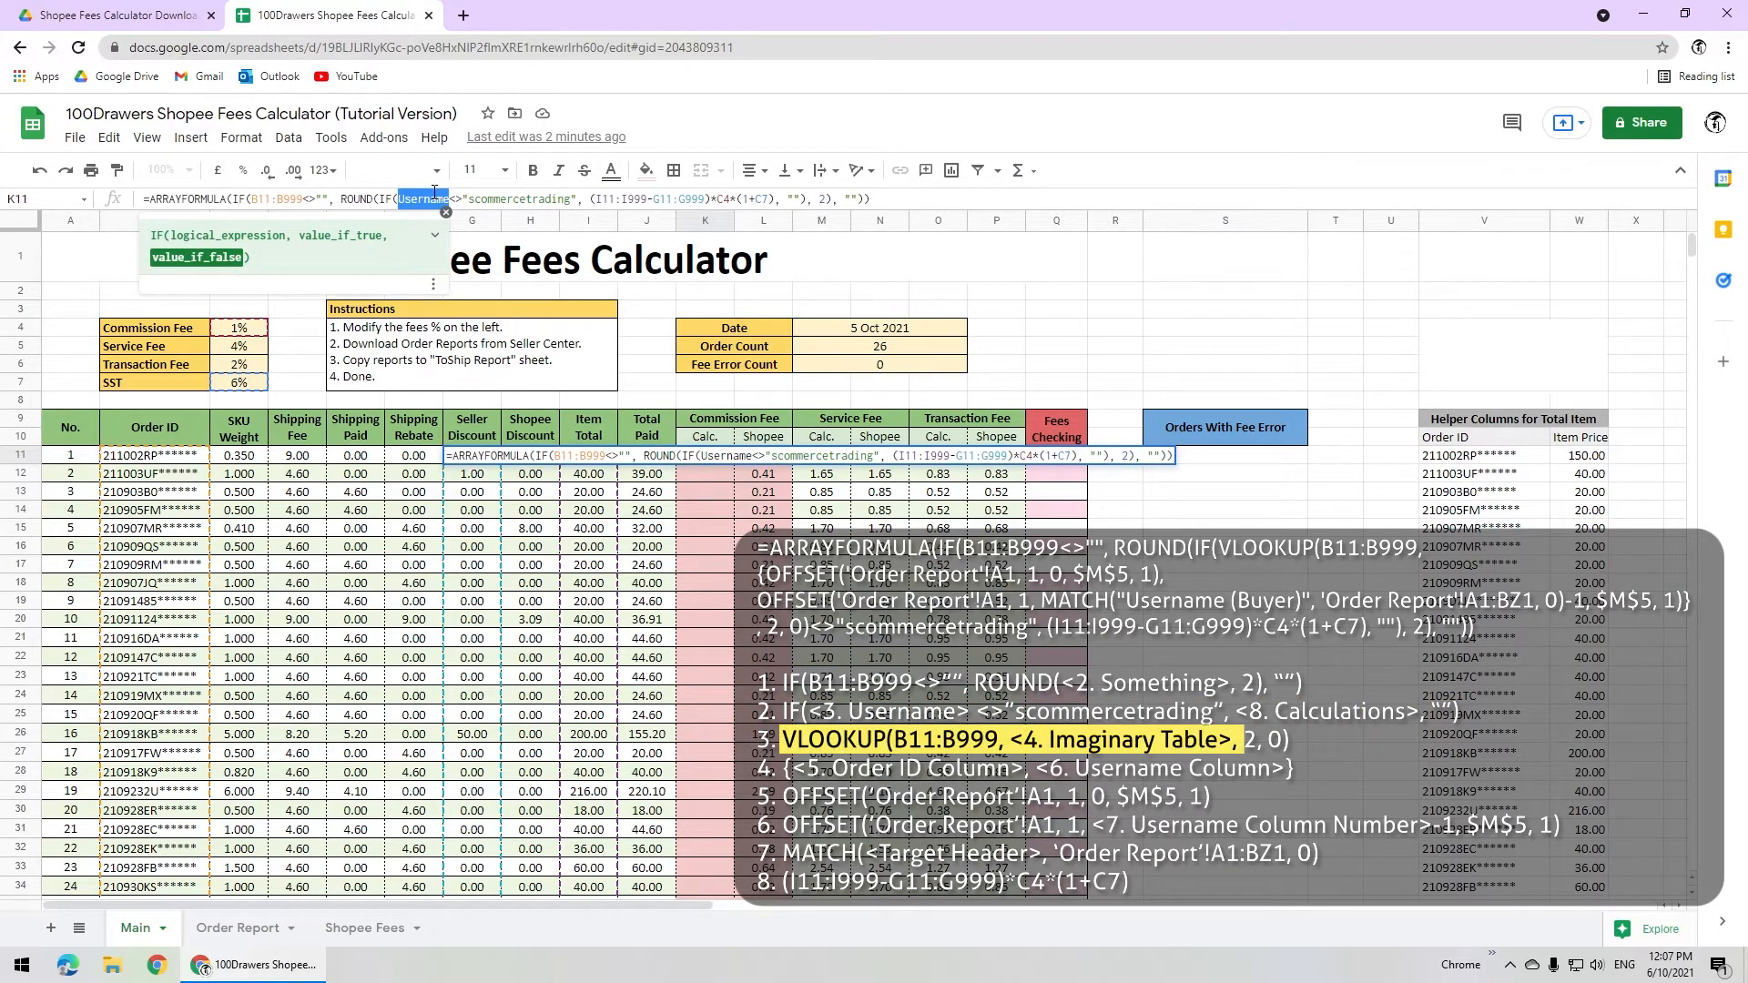
type("VLOOKUP(")
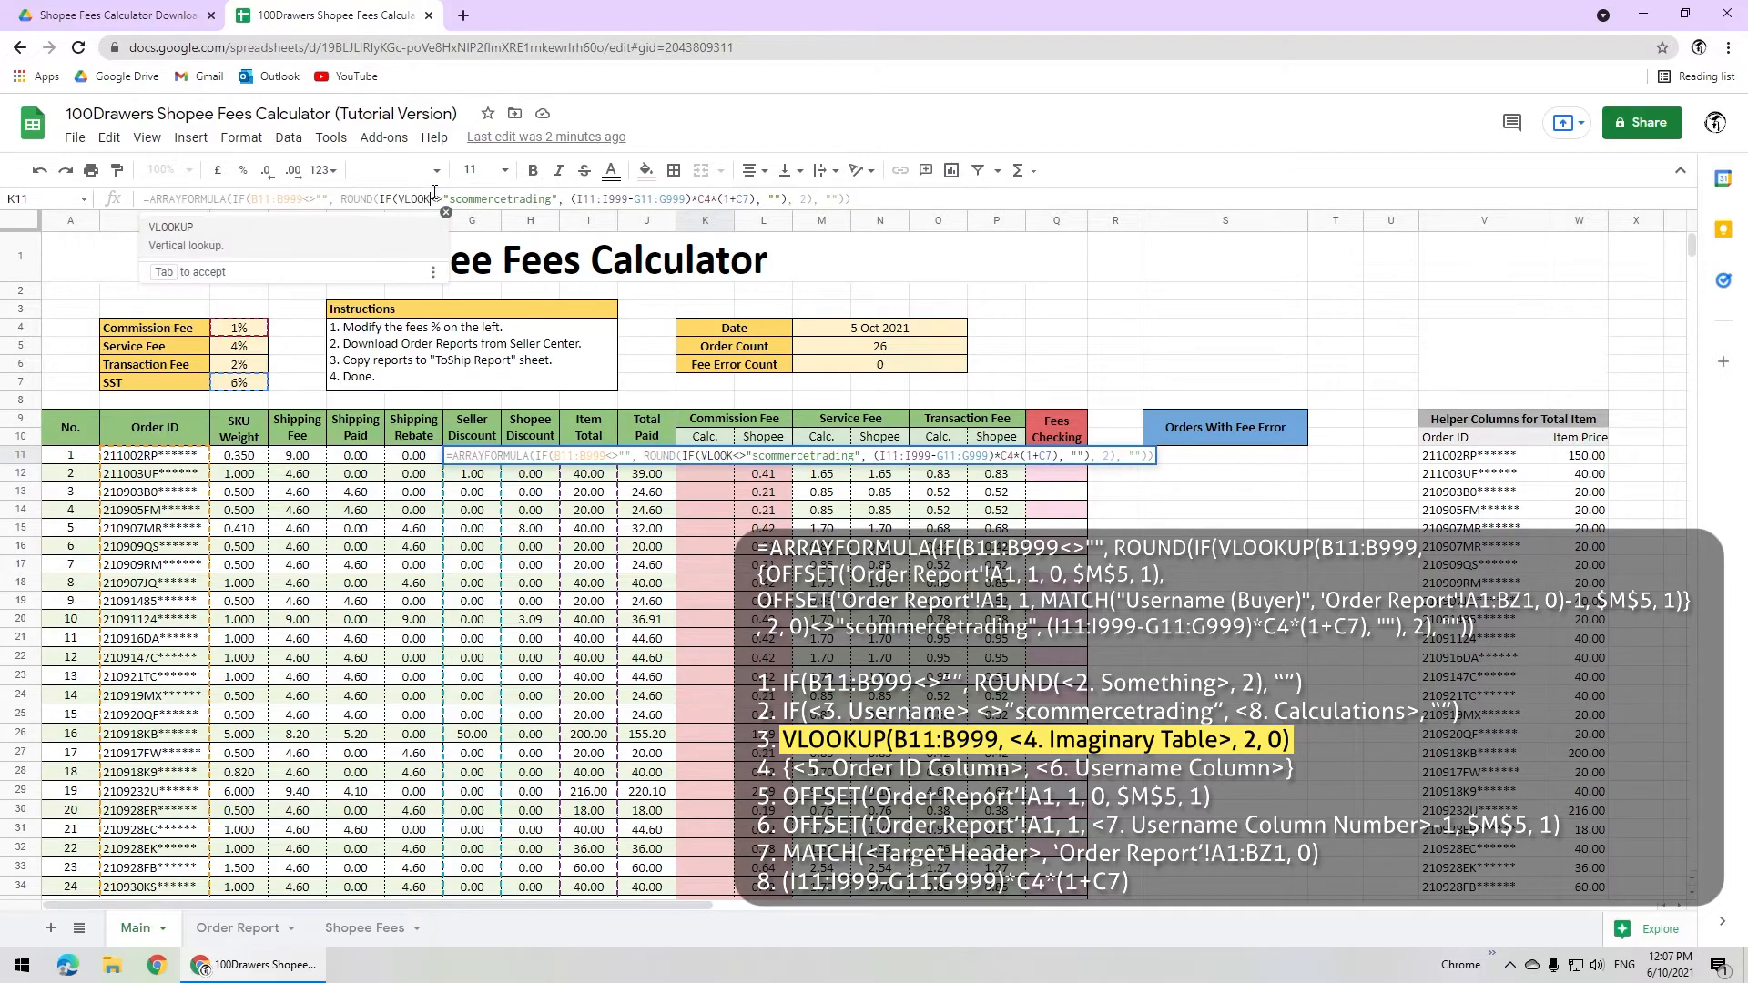
left_click_drag(173, 455, 175, 531)
key("BackSpace")
key("BackSpace")
type("999, ")
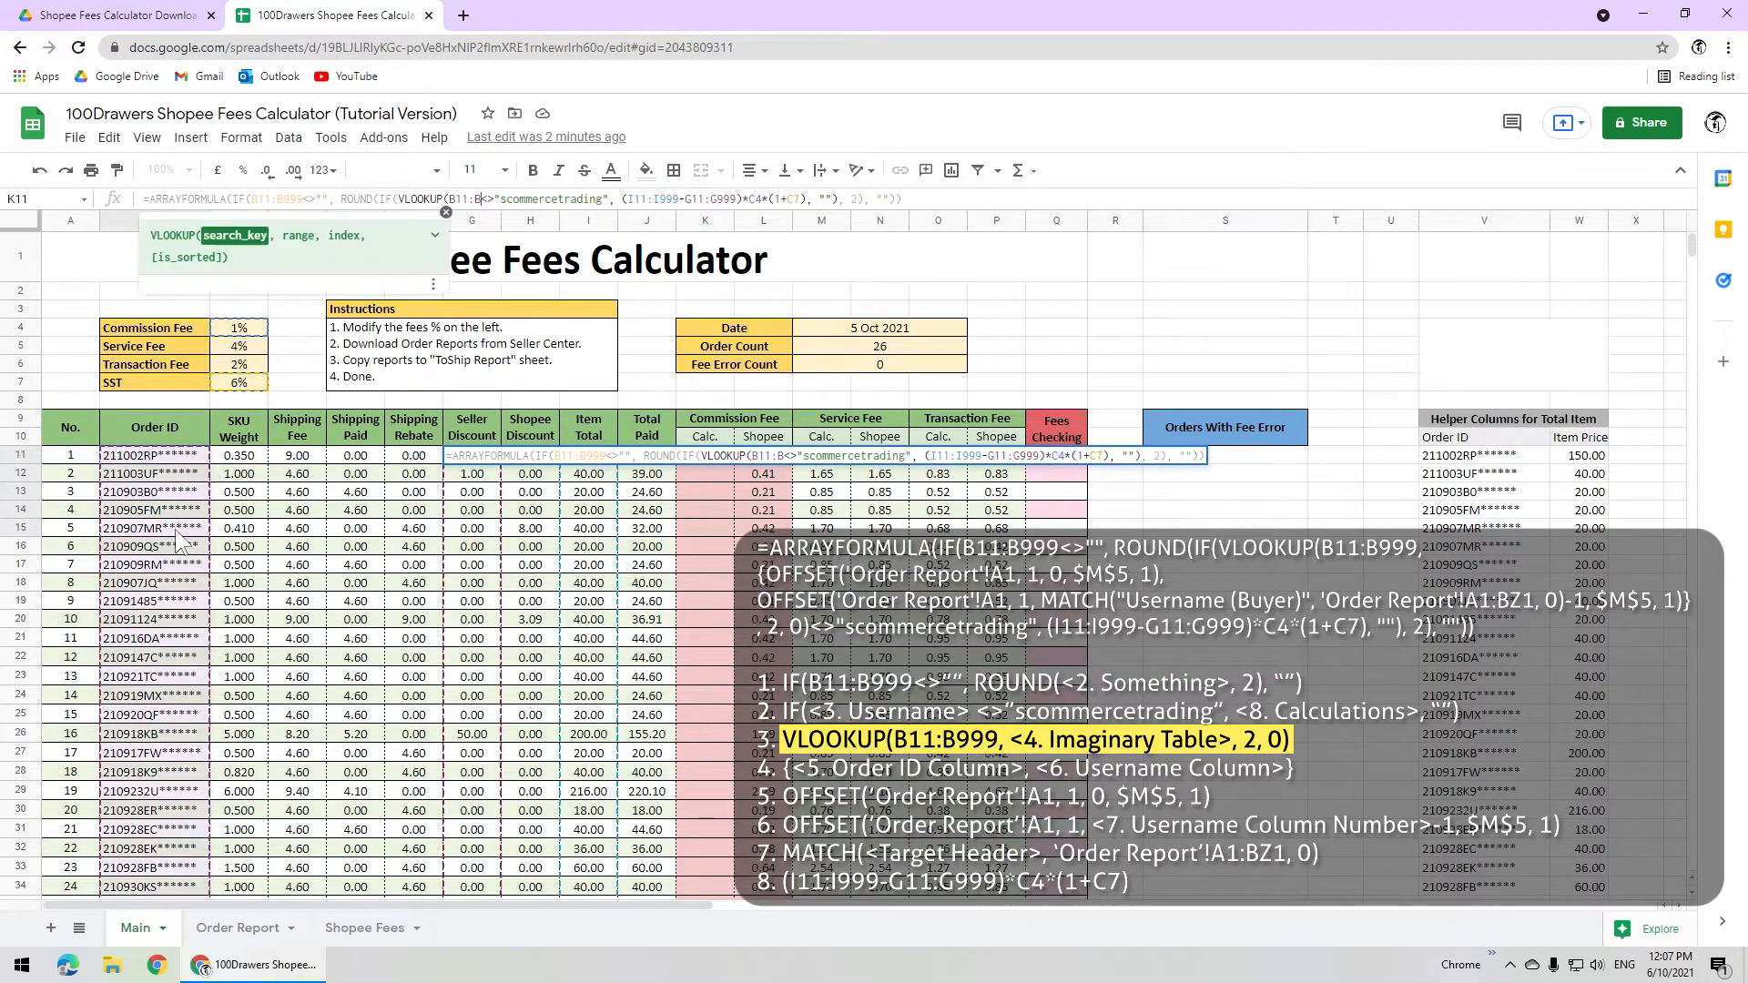
type("{OFFSET( }, 2,")
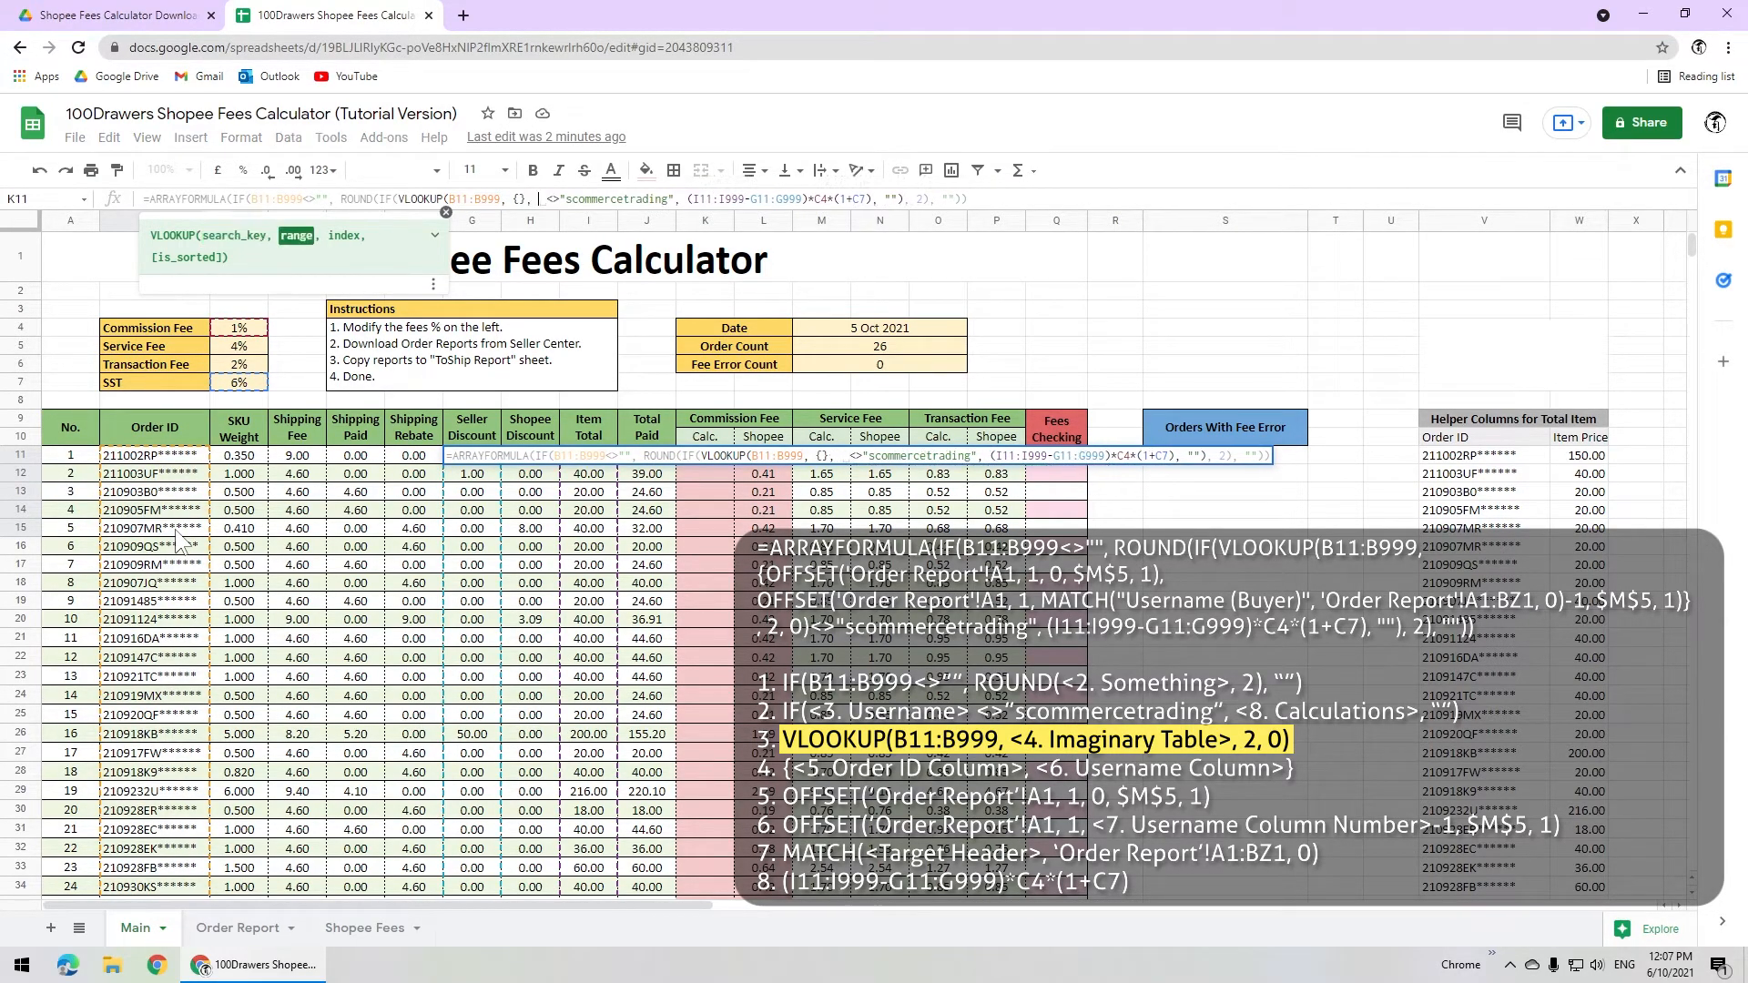
type(" 0)")
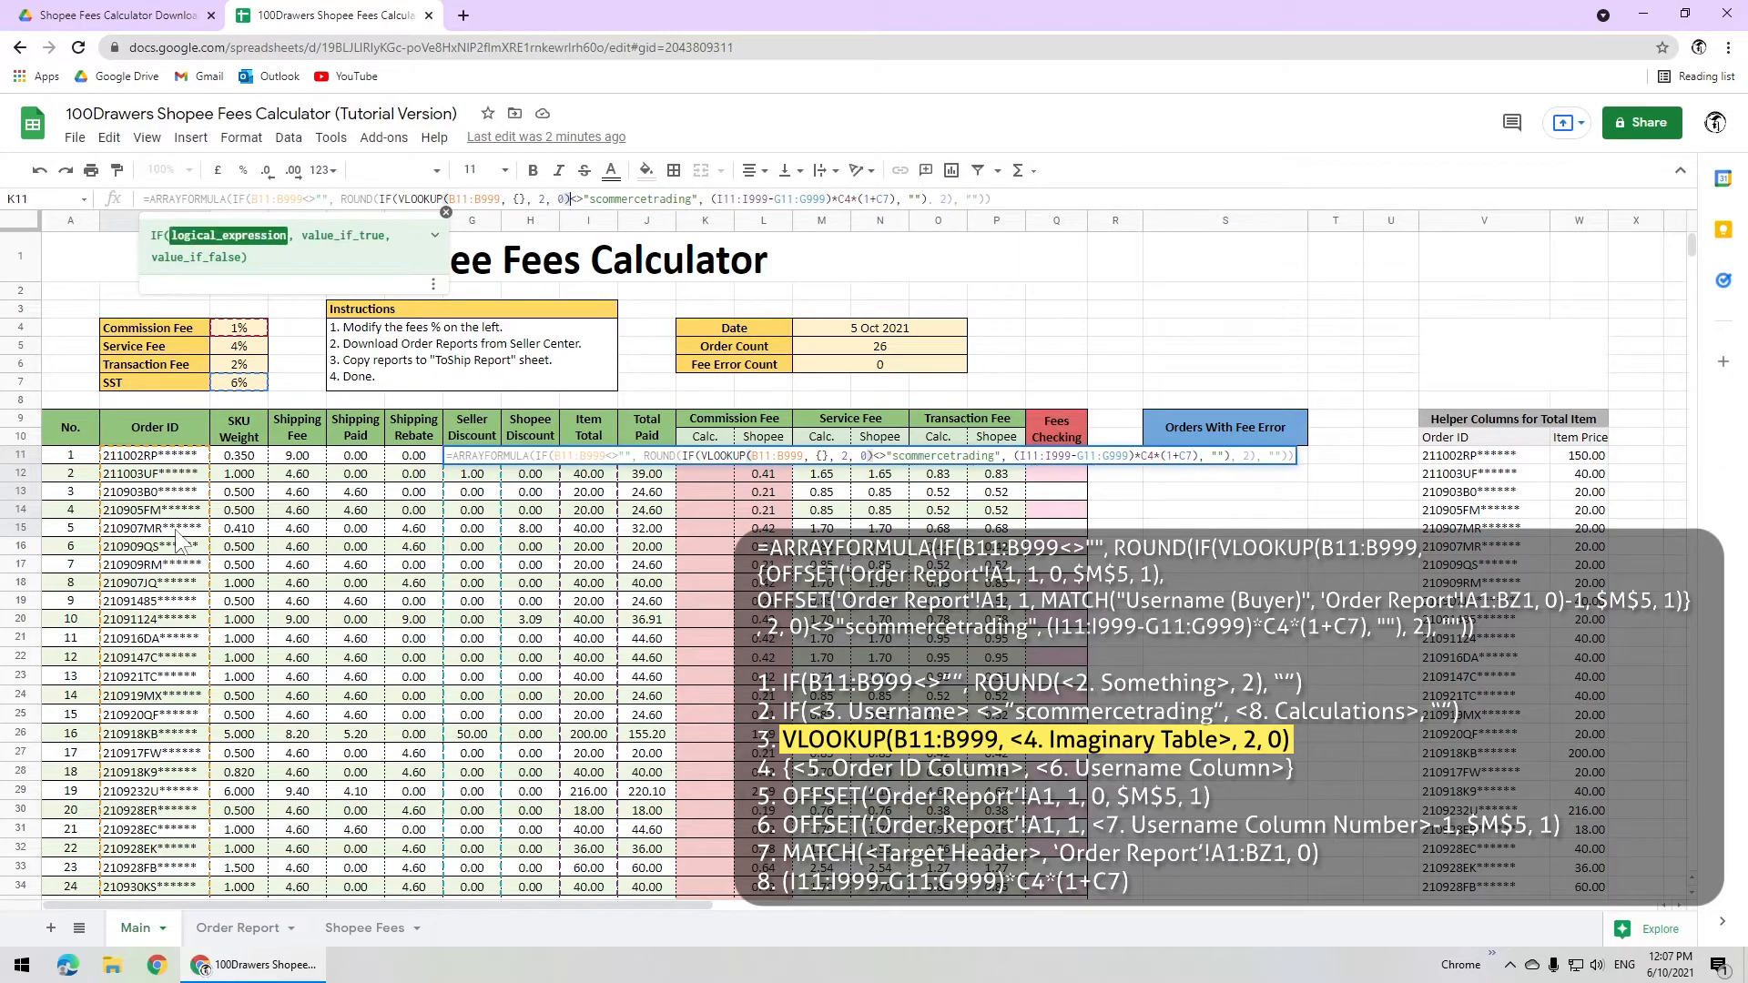
Fill the first column of the VLOOKUP array in K11 with the order IDs using OFFSET('Order Report'!A1, 1, 0, $M$5, 1).
left_click(521, 198)
type("OFFSET('Order Report'!A1, 1, 0")
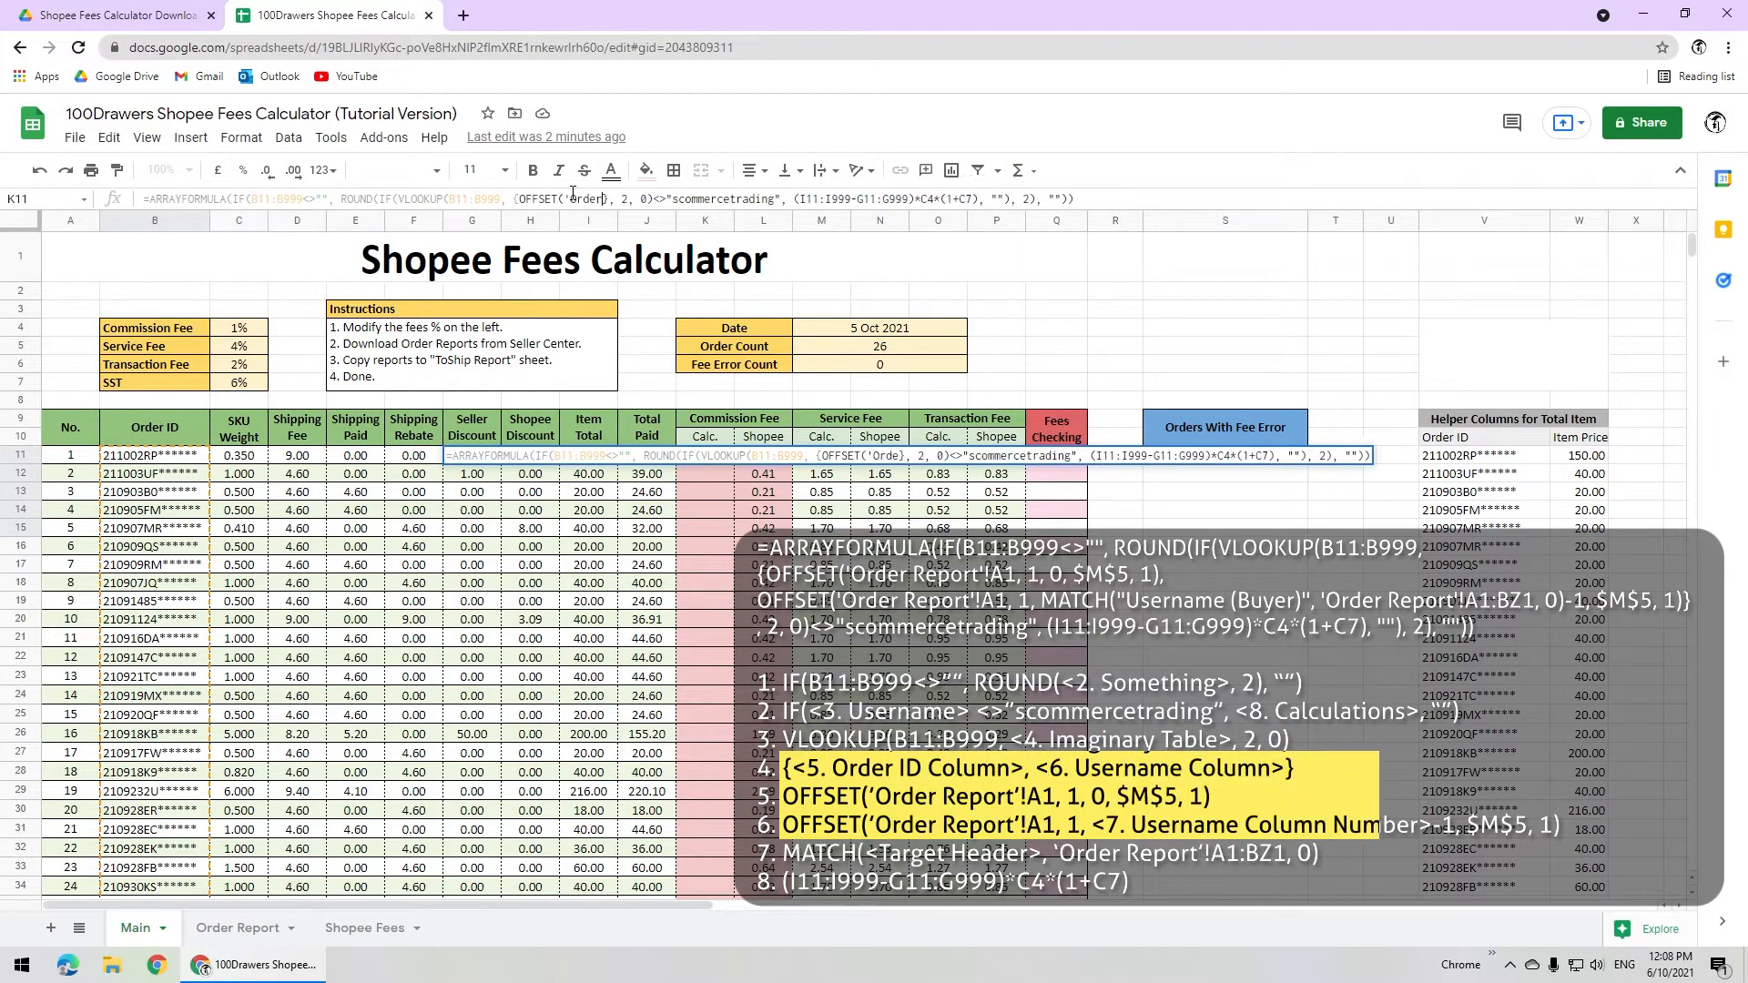
type(", $M$5, 1), ")
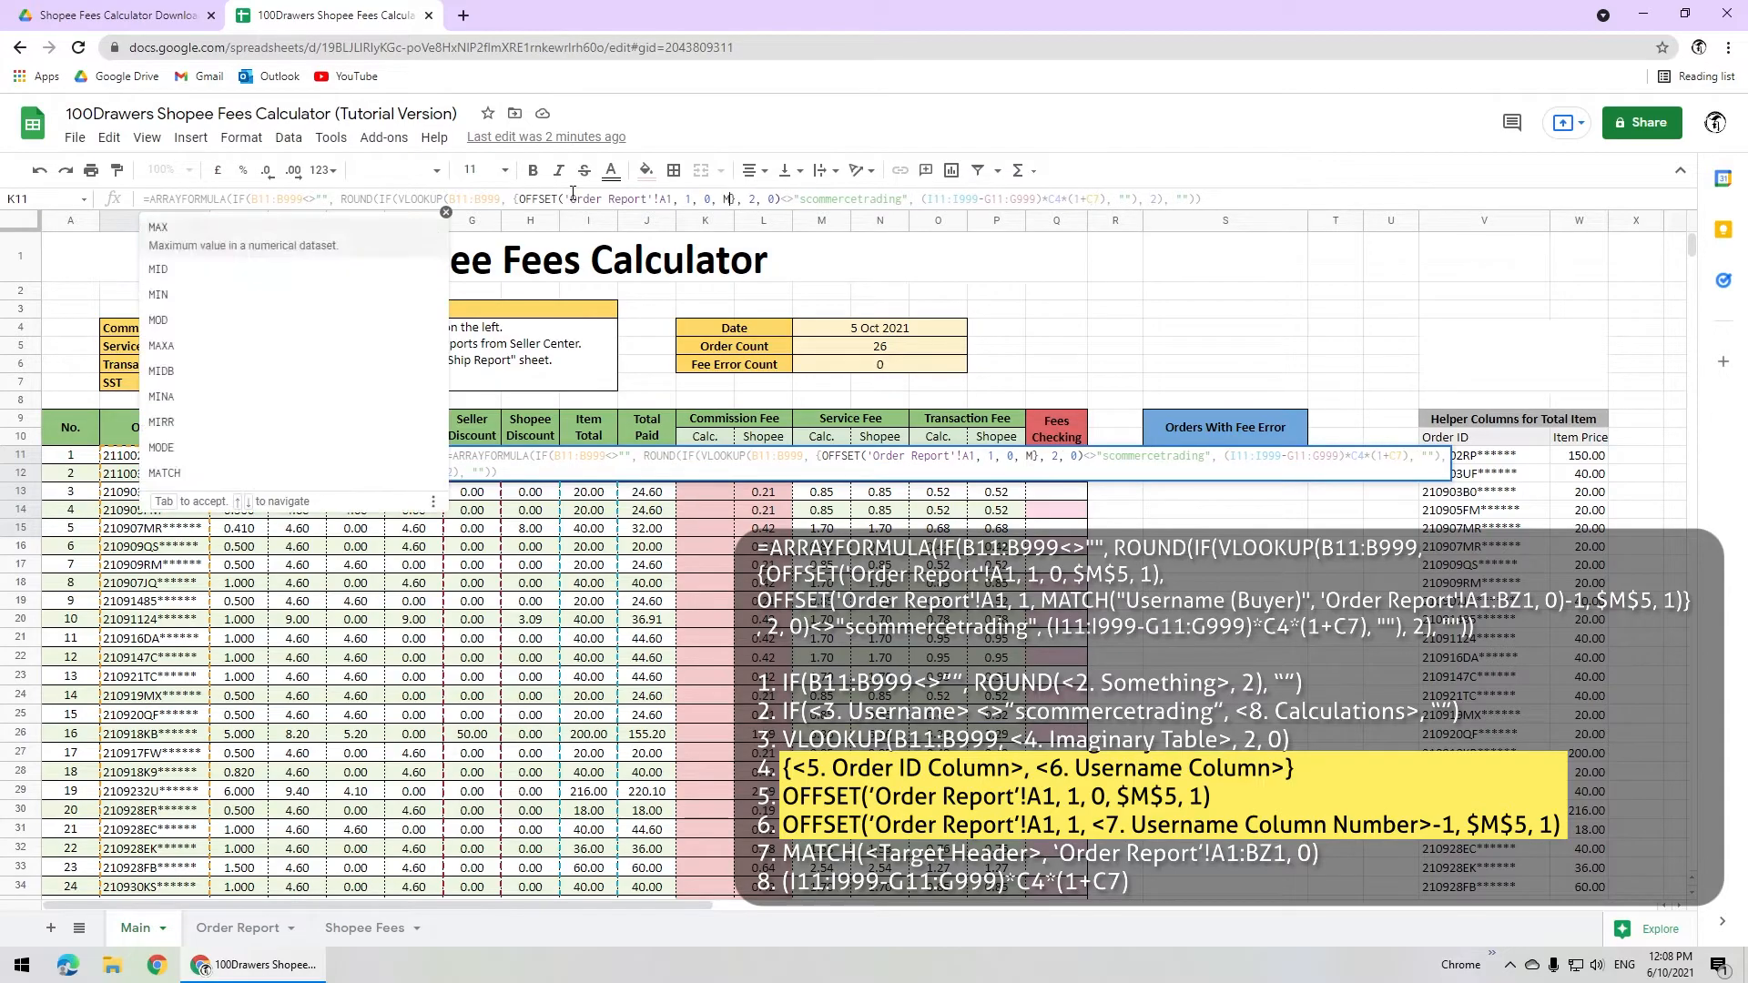
Add the username column as OFFSET('Order Report'!A1, 1, MATCH("Username (Buyer)", 'Order Report'!A1:BZ1, 0)-1, $M$5, 1) to the K11 array and commit the formula.
type("OFFSET(")
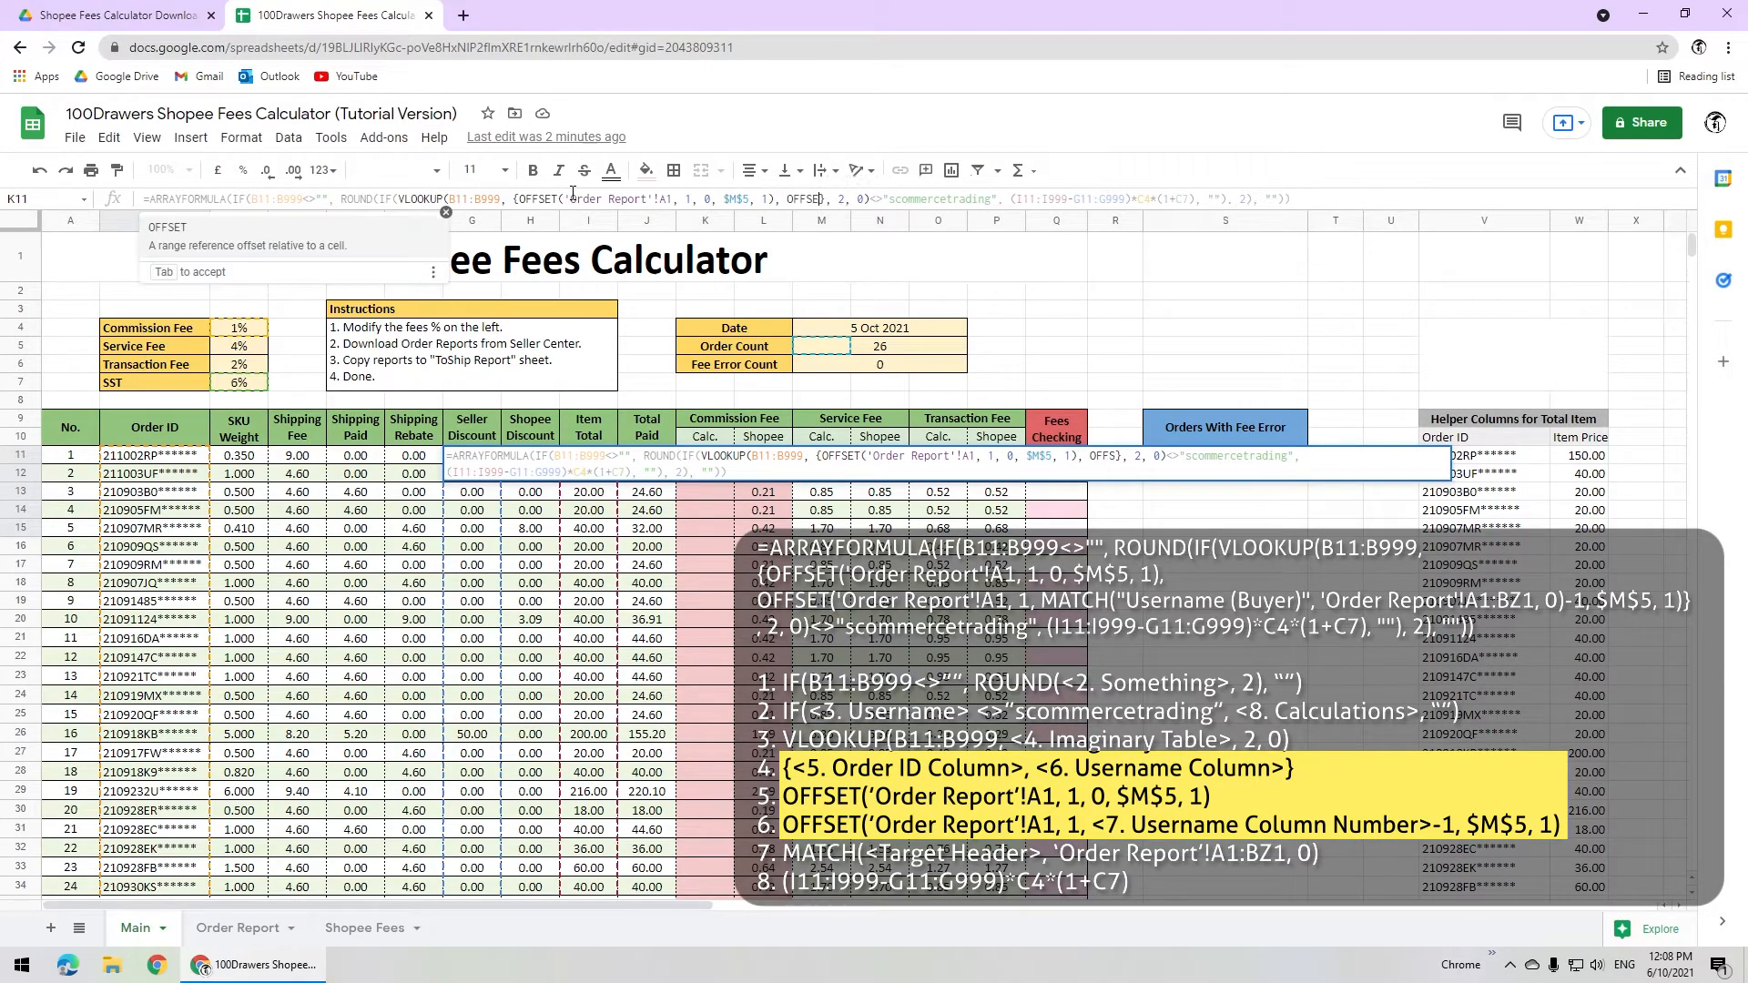
type("'Order Report'!A1, 1, MA")
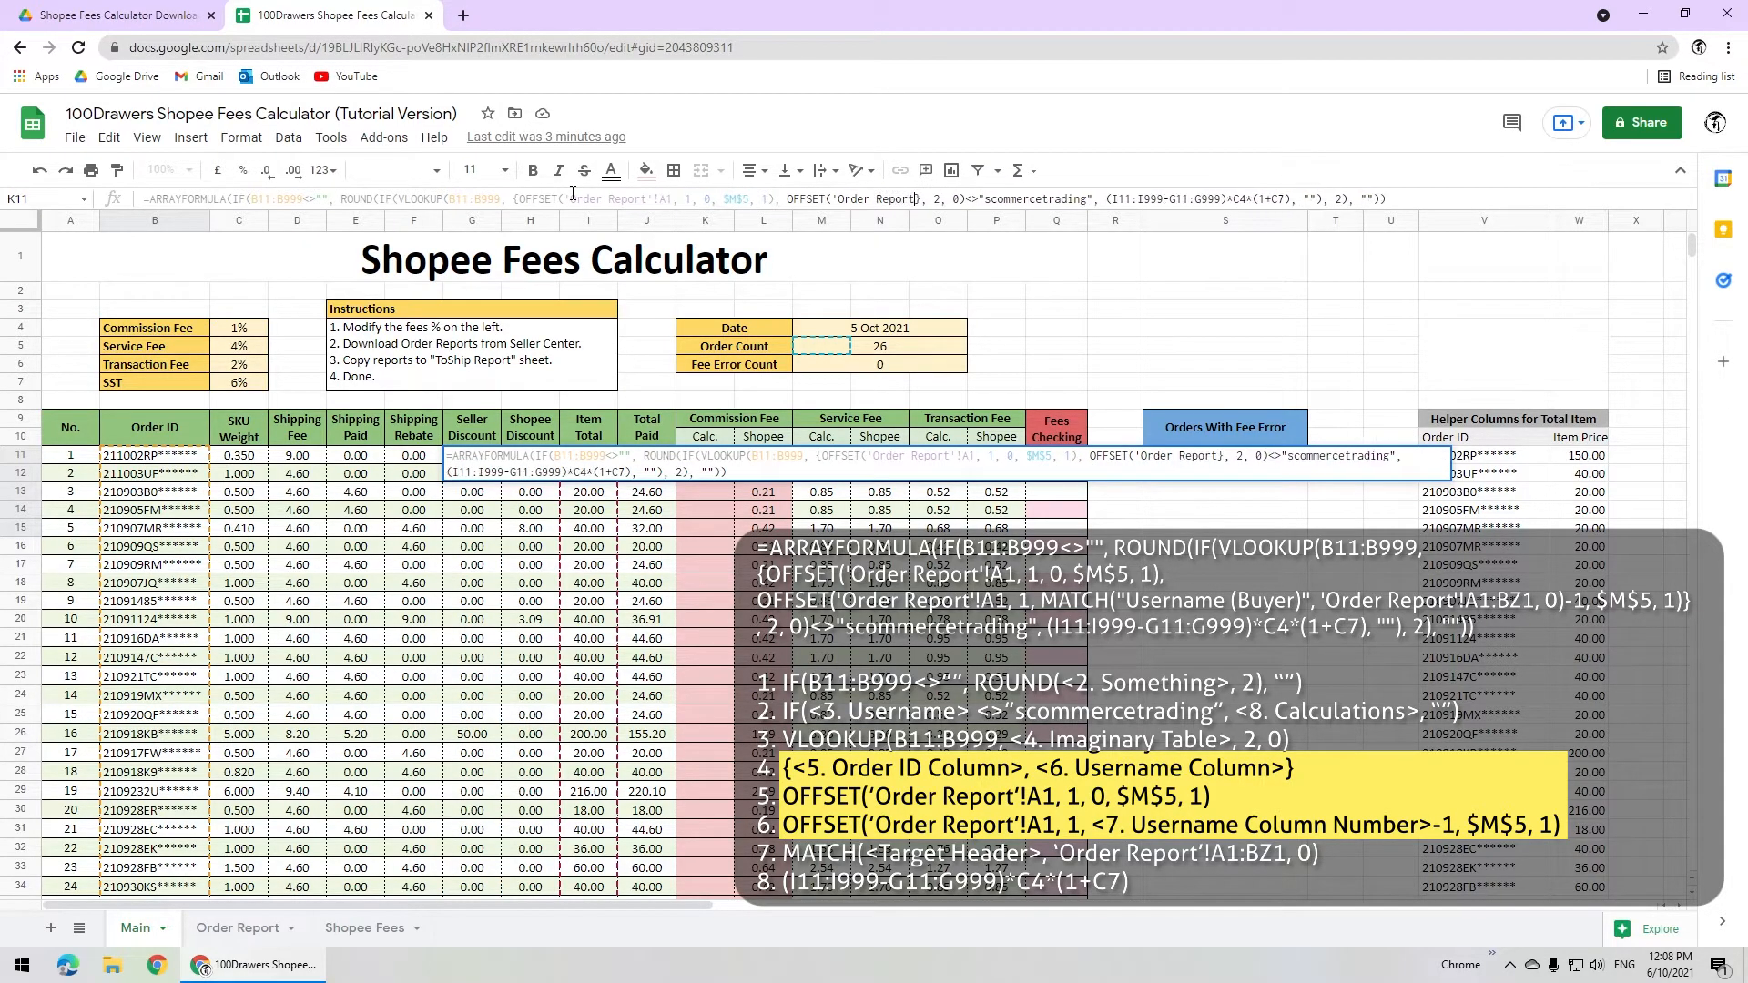
type("TCH(\"Username (Buyer)\",")
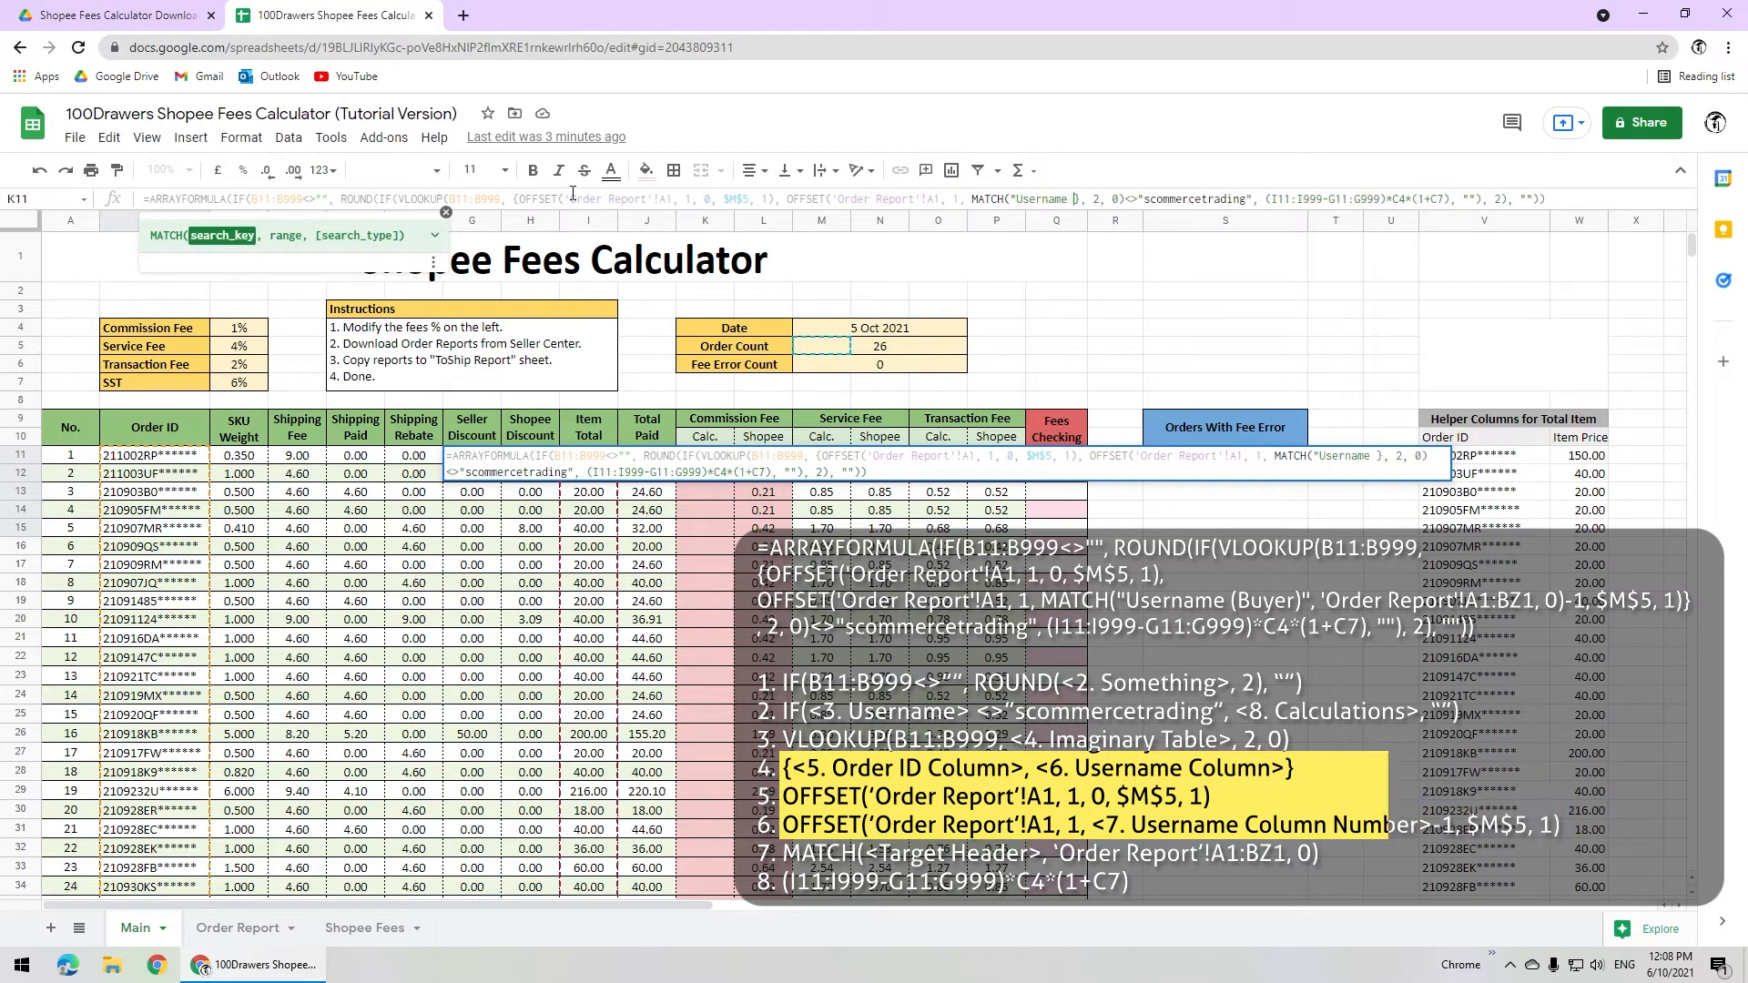
type(" 'Order Report'!A1")
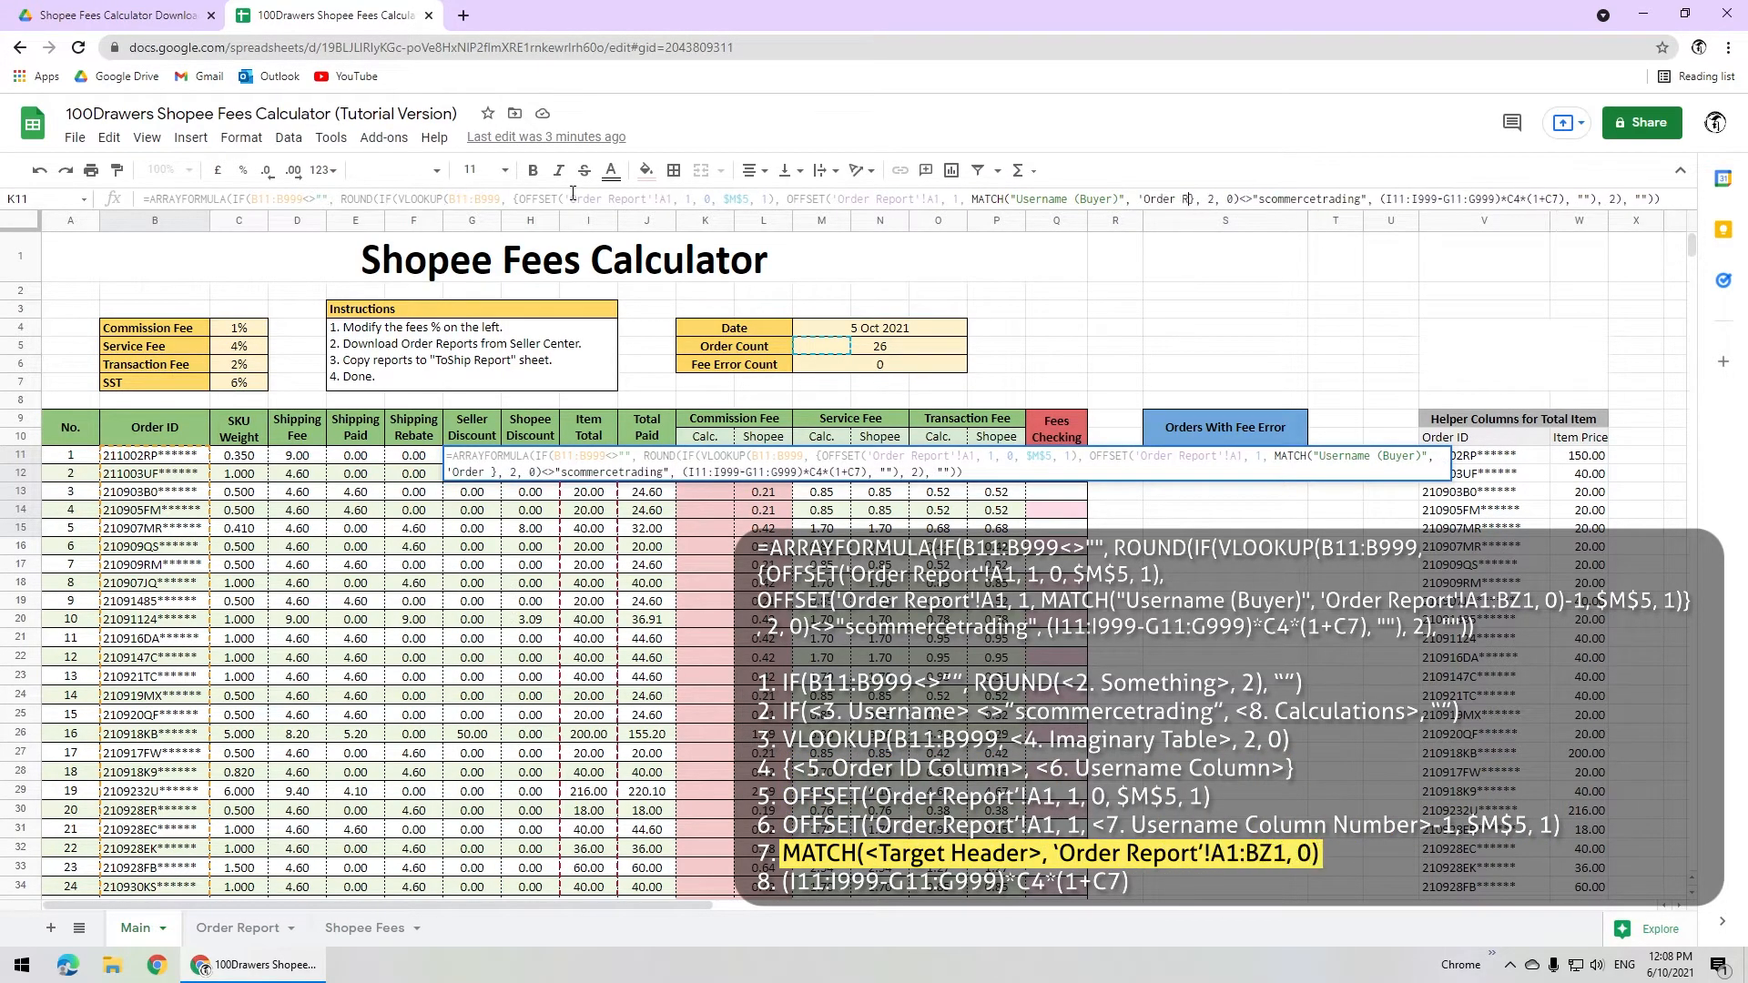
type(":BZ1, 0)")
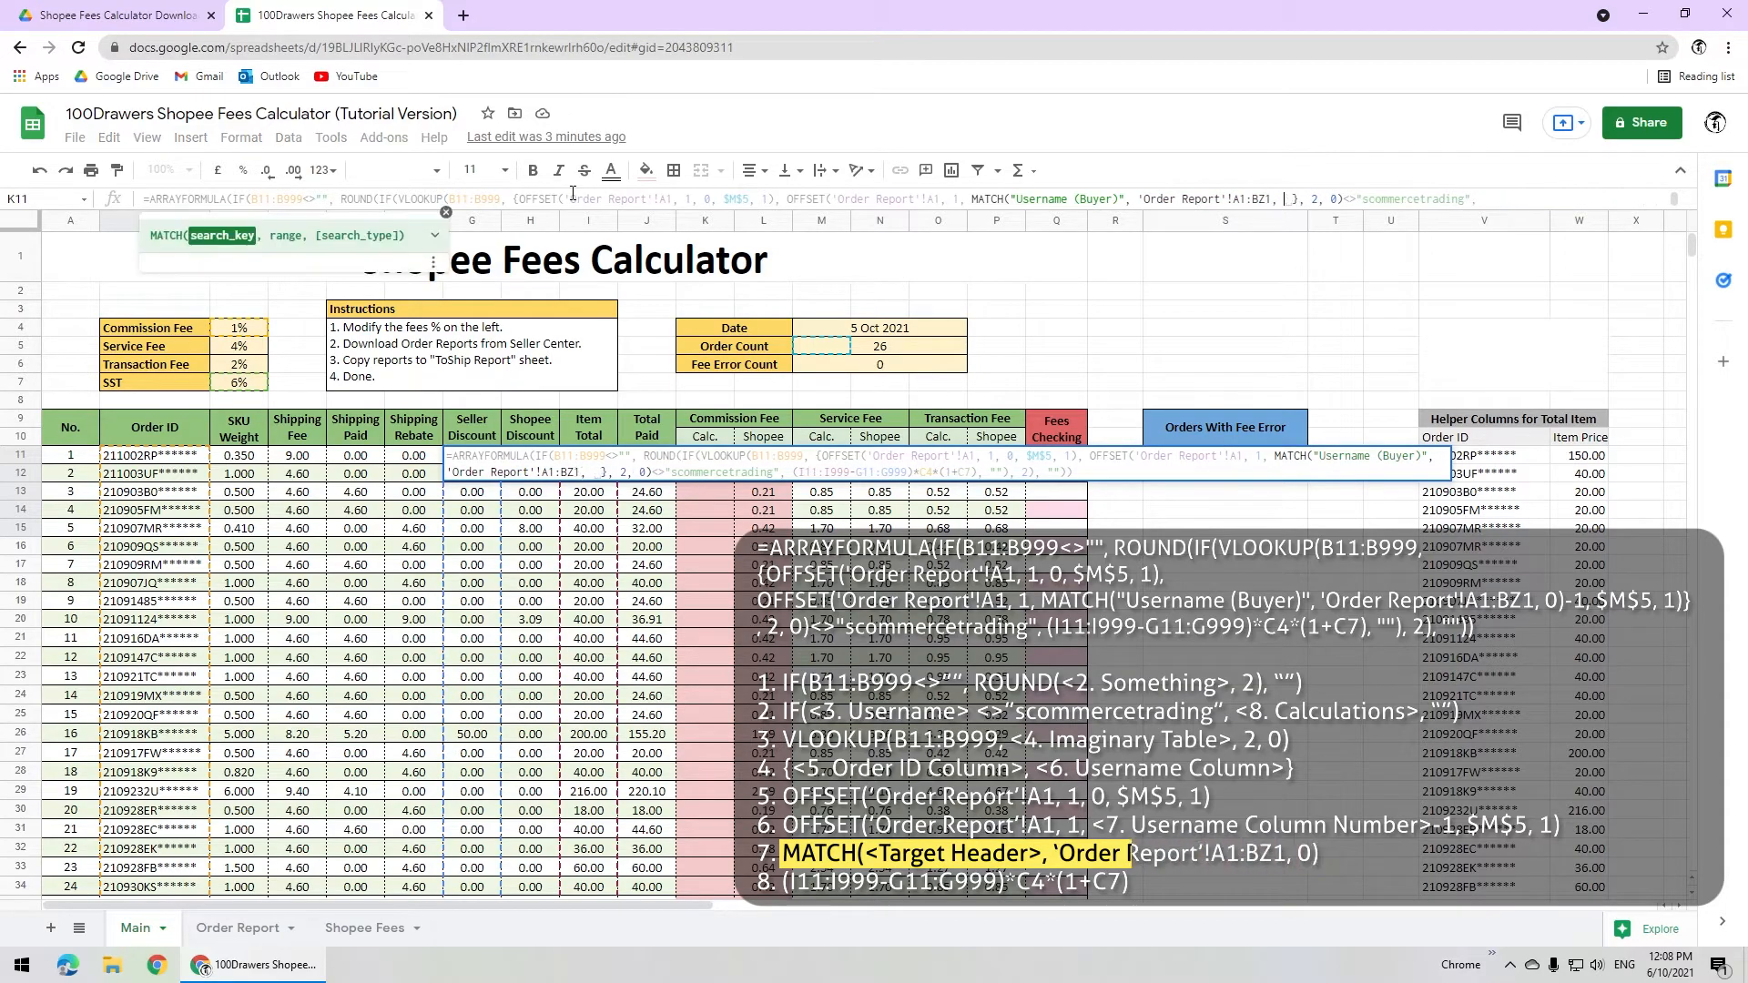
type("-1, $M$5, 1)")
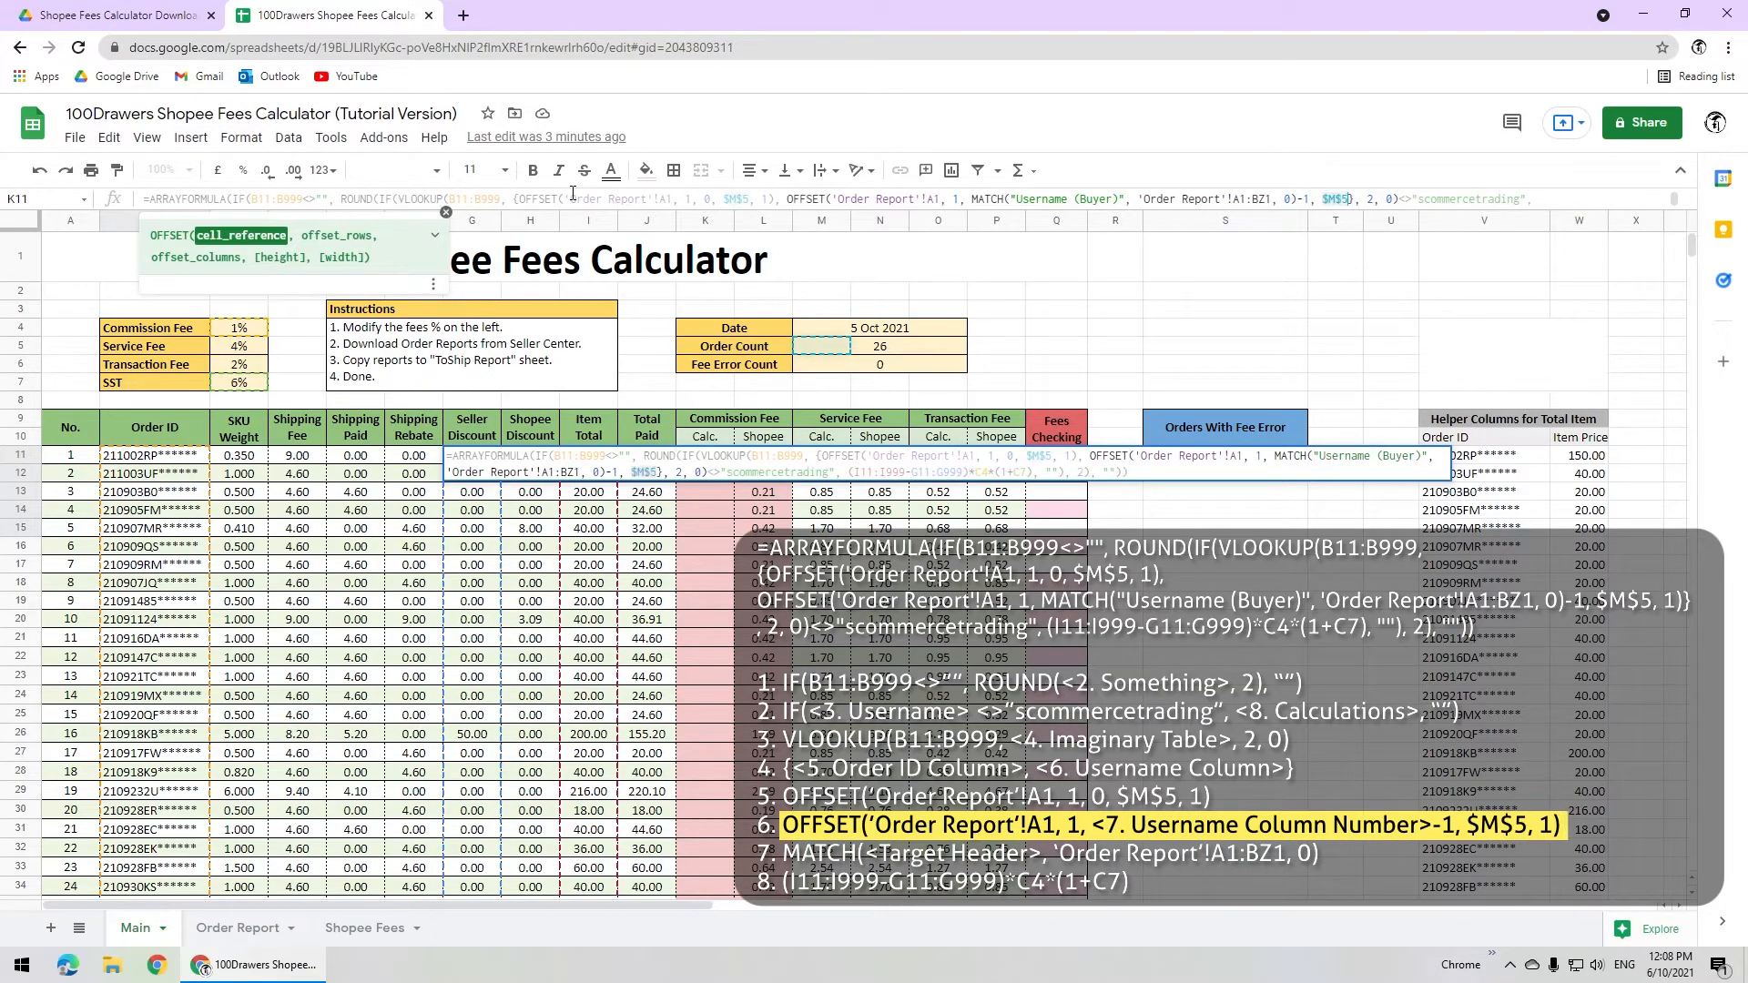
key("Return")
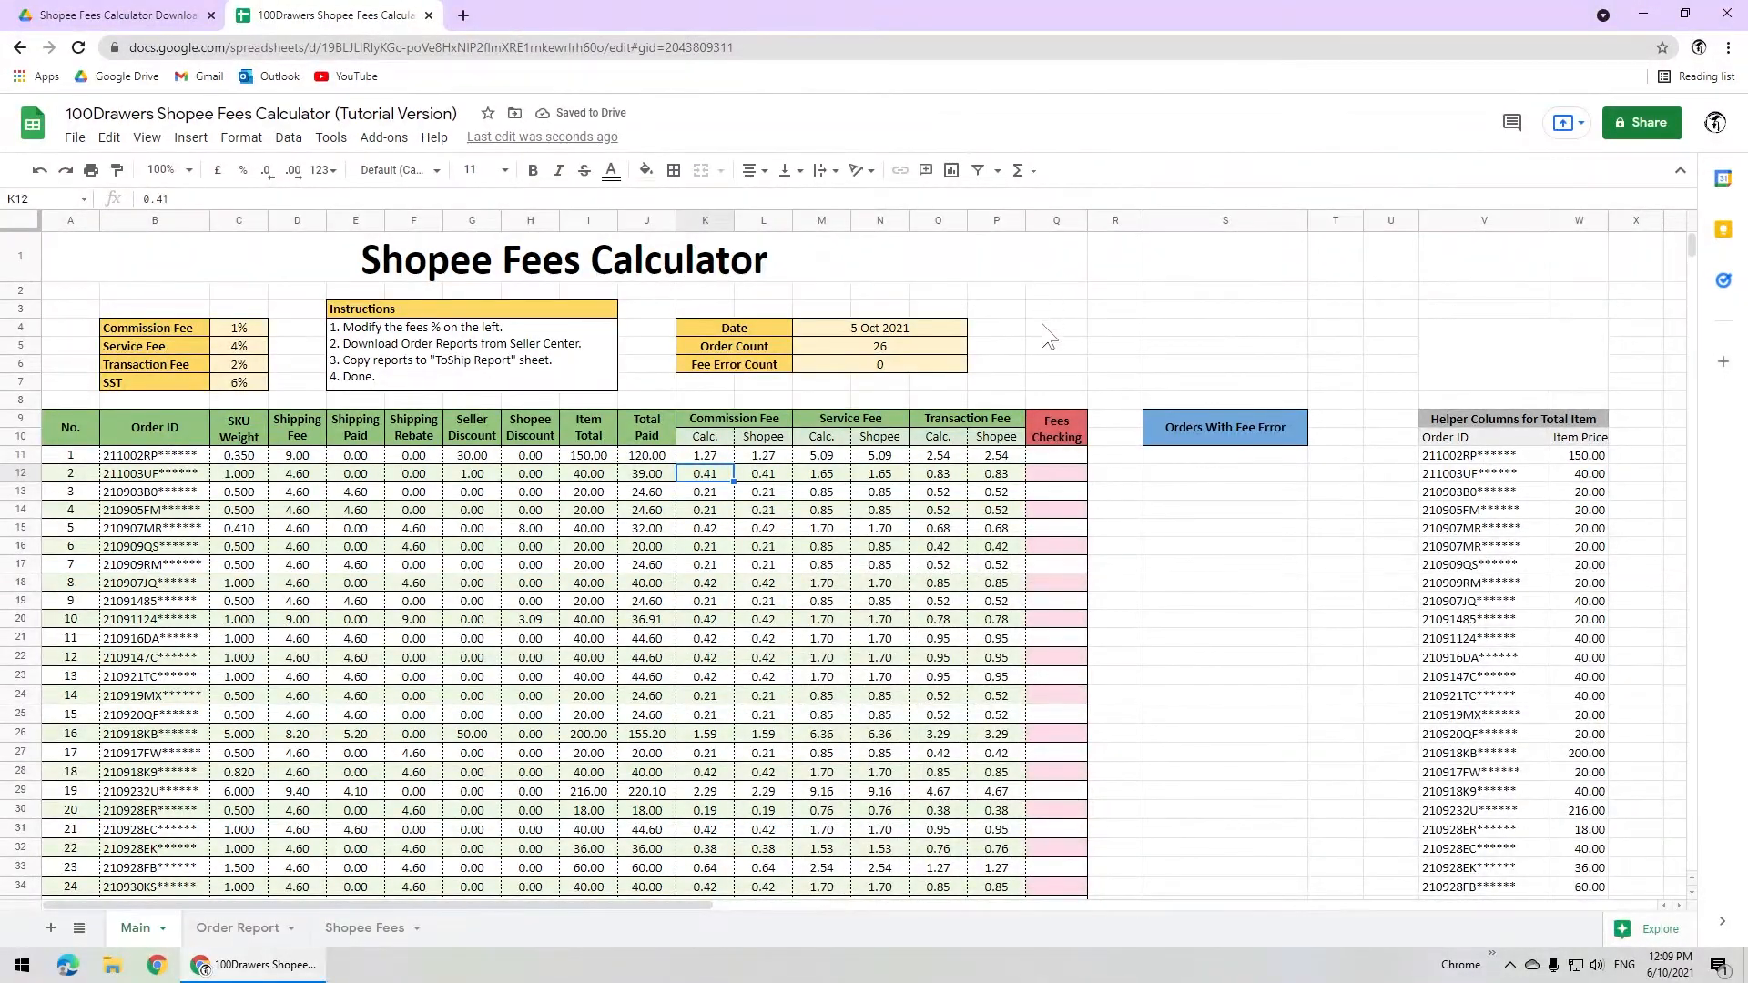
Start the fees checking formula in Q11 with =ARRAYFORMULA(IF($M$5>0, IF(K11:K999<>L11:L999, 1, IF( to compare the commission fees.
left_click(1047, 460)
type("=ARRAY")
key("Tab")
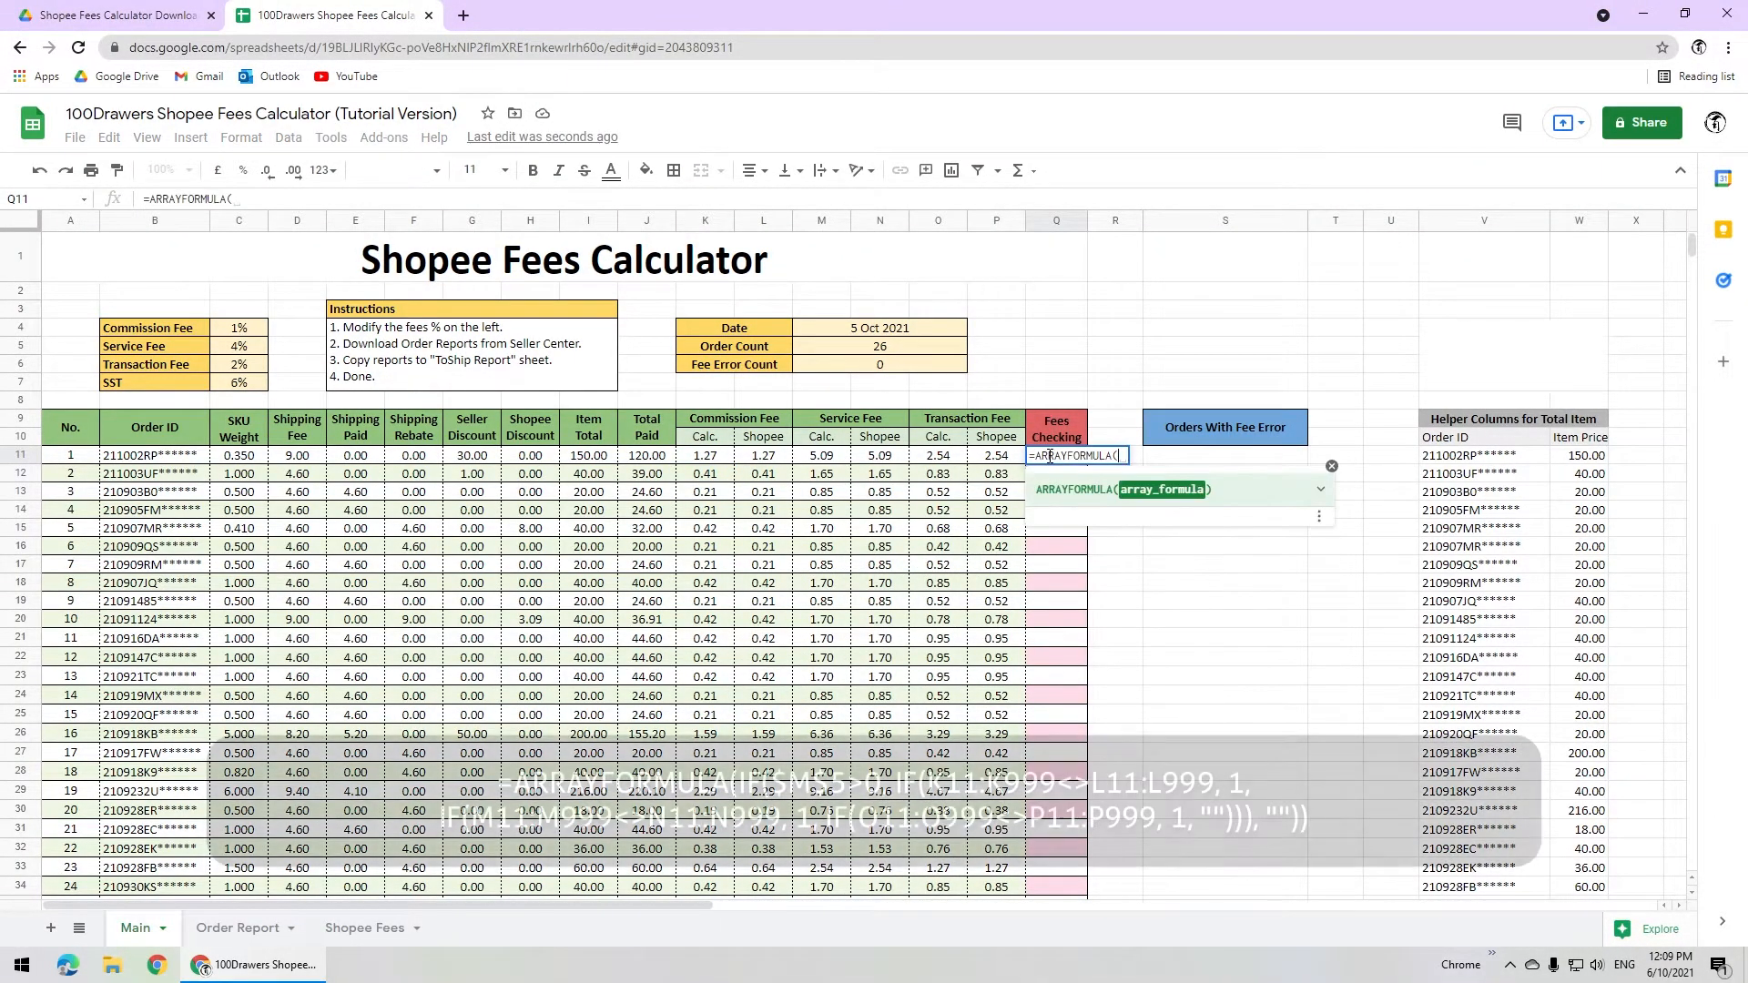
type("IF($M$5>0, IF(")
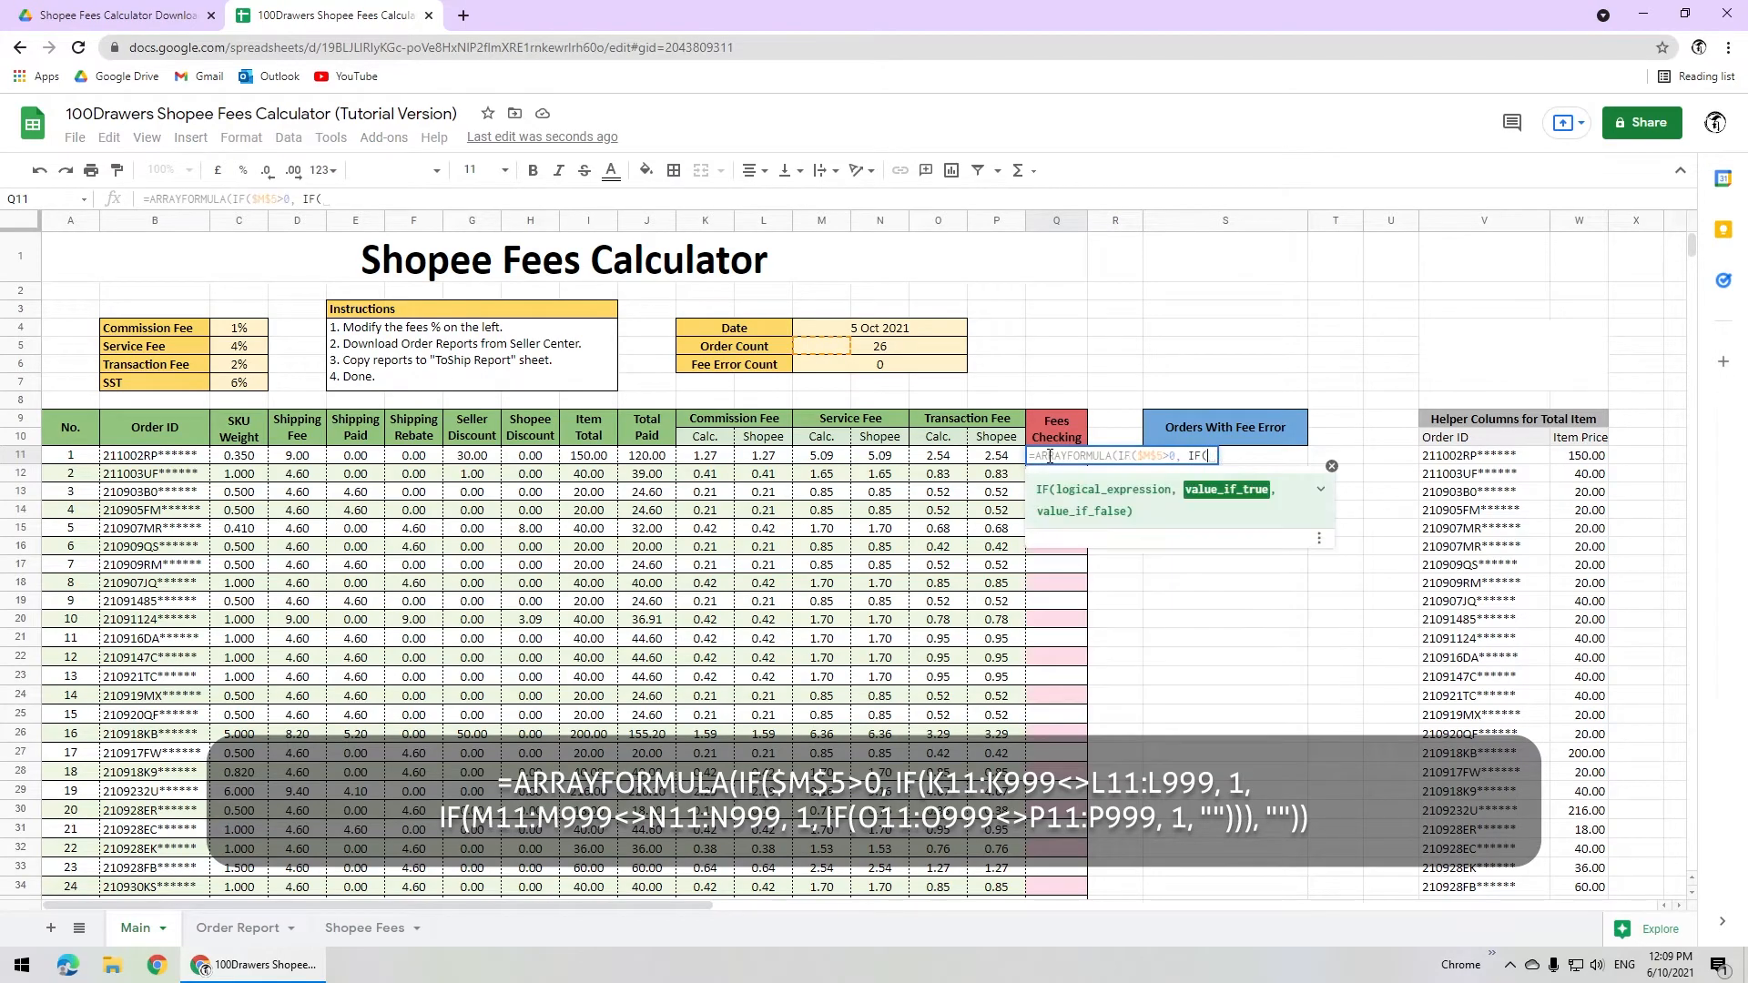
left_click(701, 458)
type(":K999<>L11:L999,")
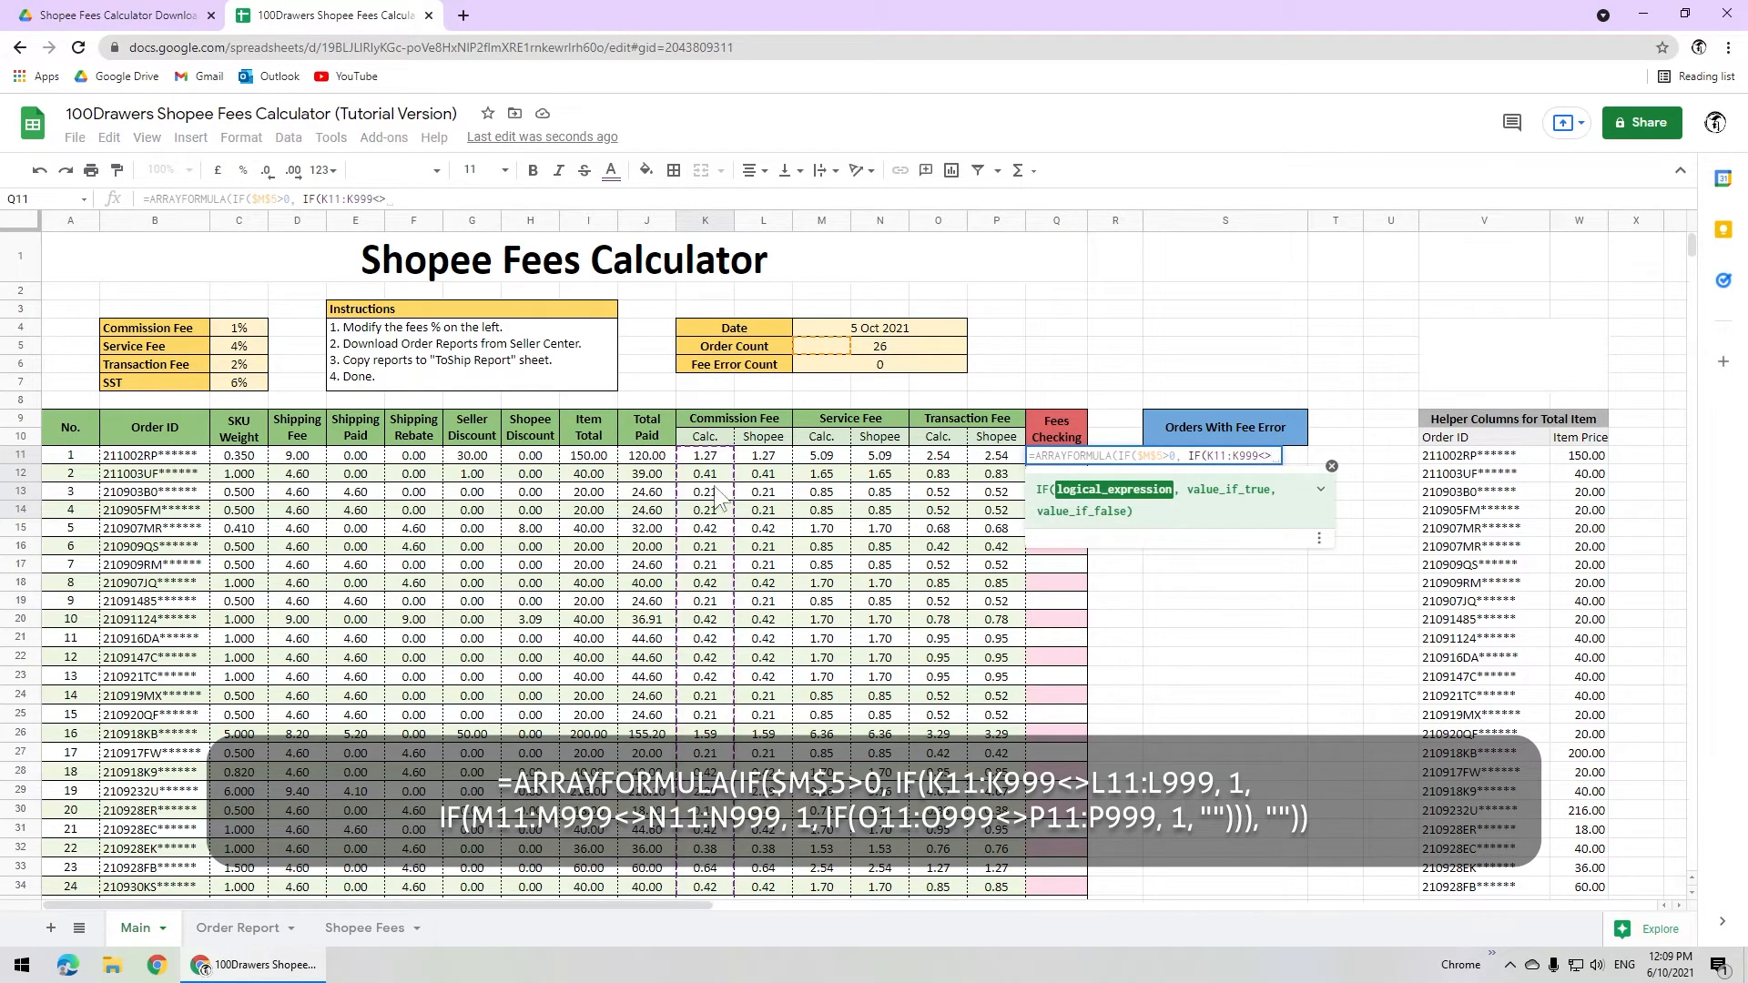
type(" 1, IF(")
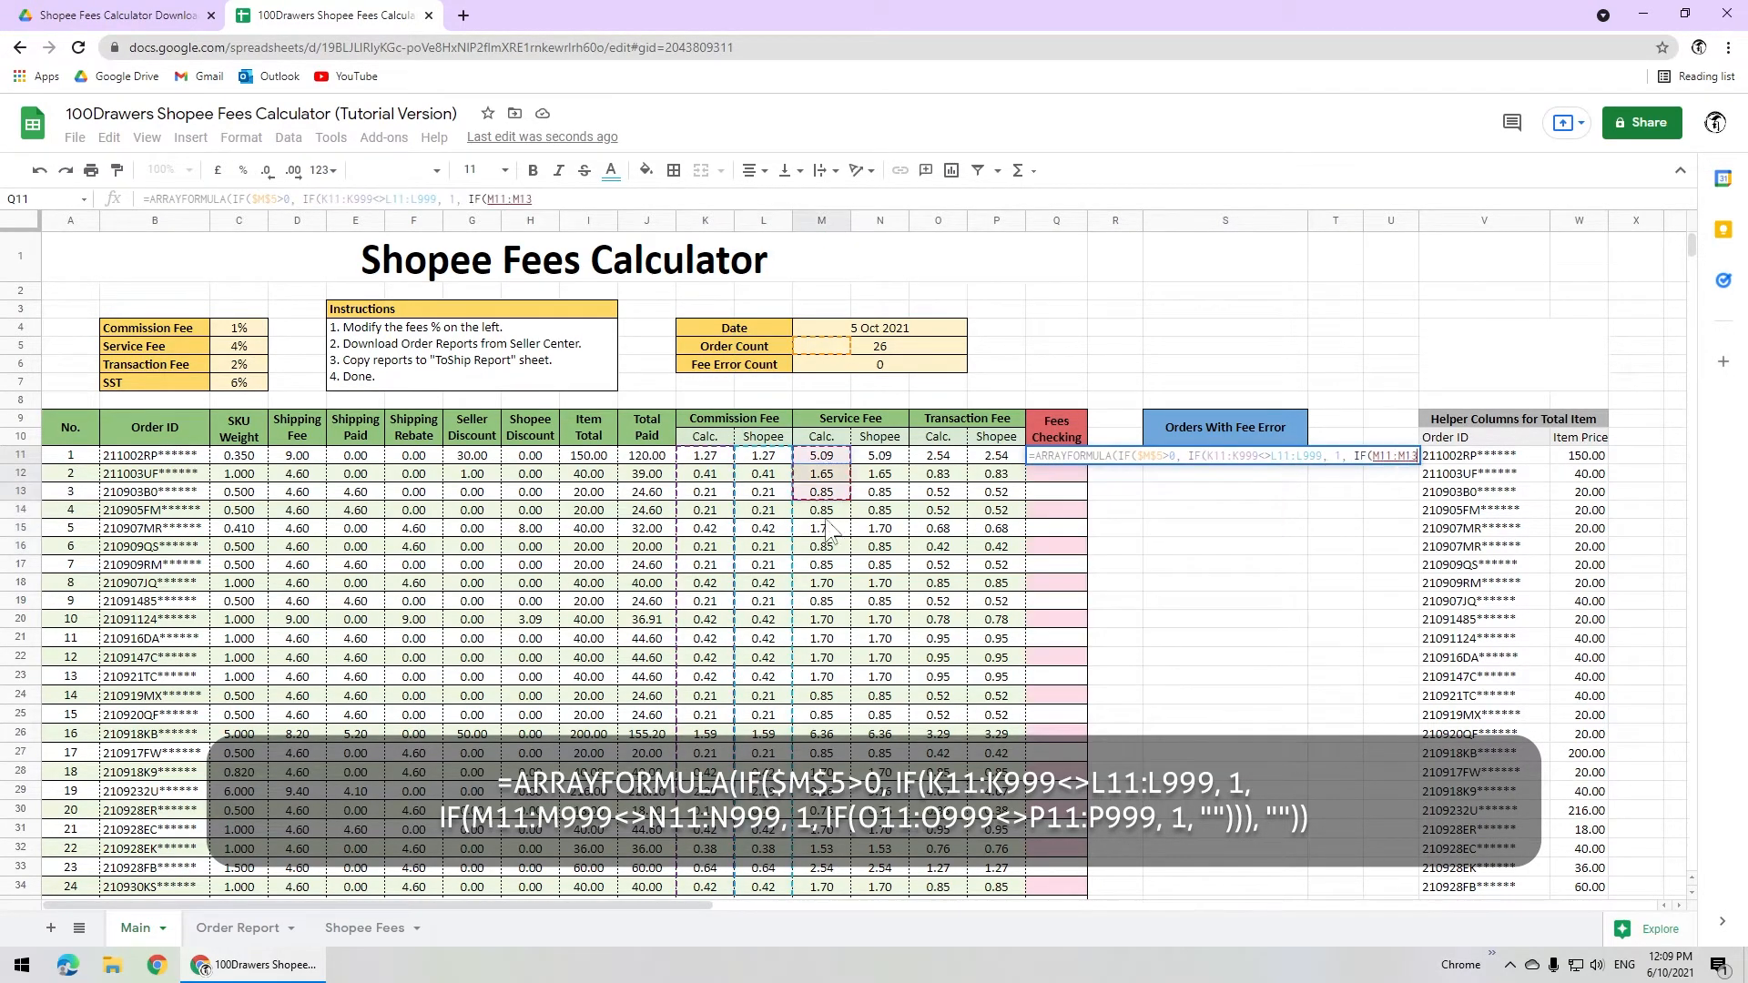
Complete the Q11 formula with M11:M999<>N11:N999, 1, IF(O11:O999<>P11:P999, 1, ""))), "")) to compare service and transaction fees, and commit it.
left_click(822, 455)
type(":M999<>N11:N999, 1, IF(")
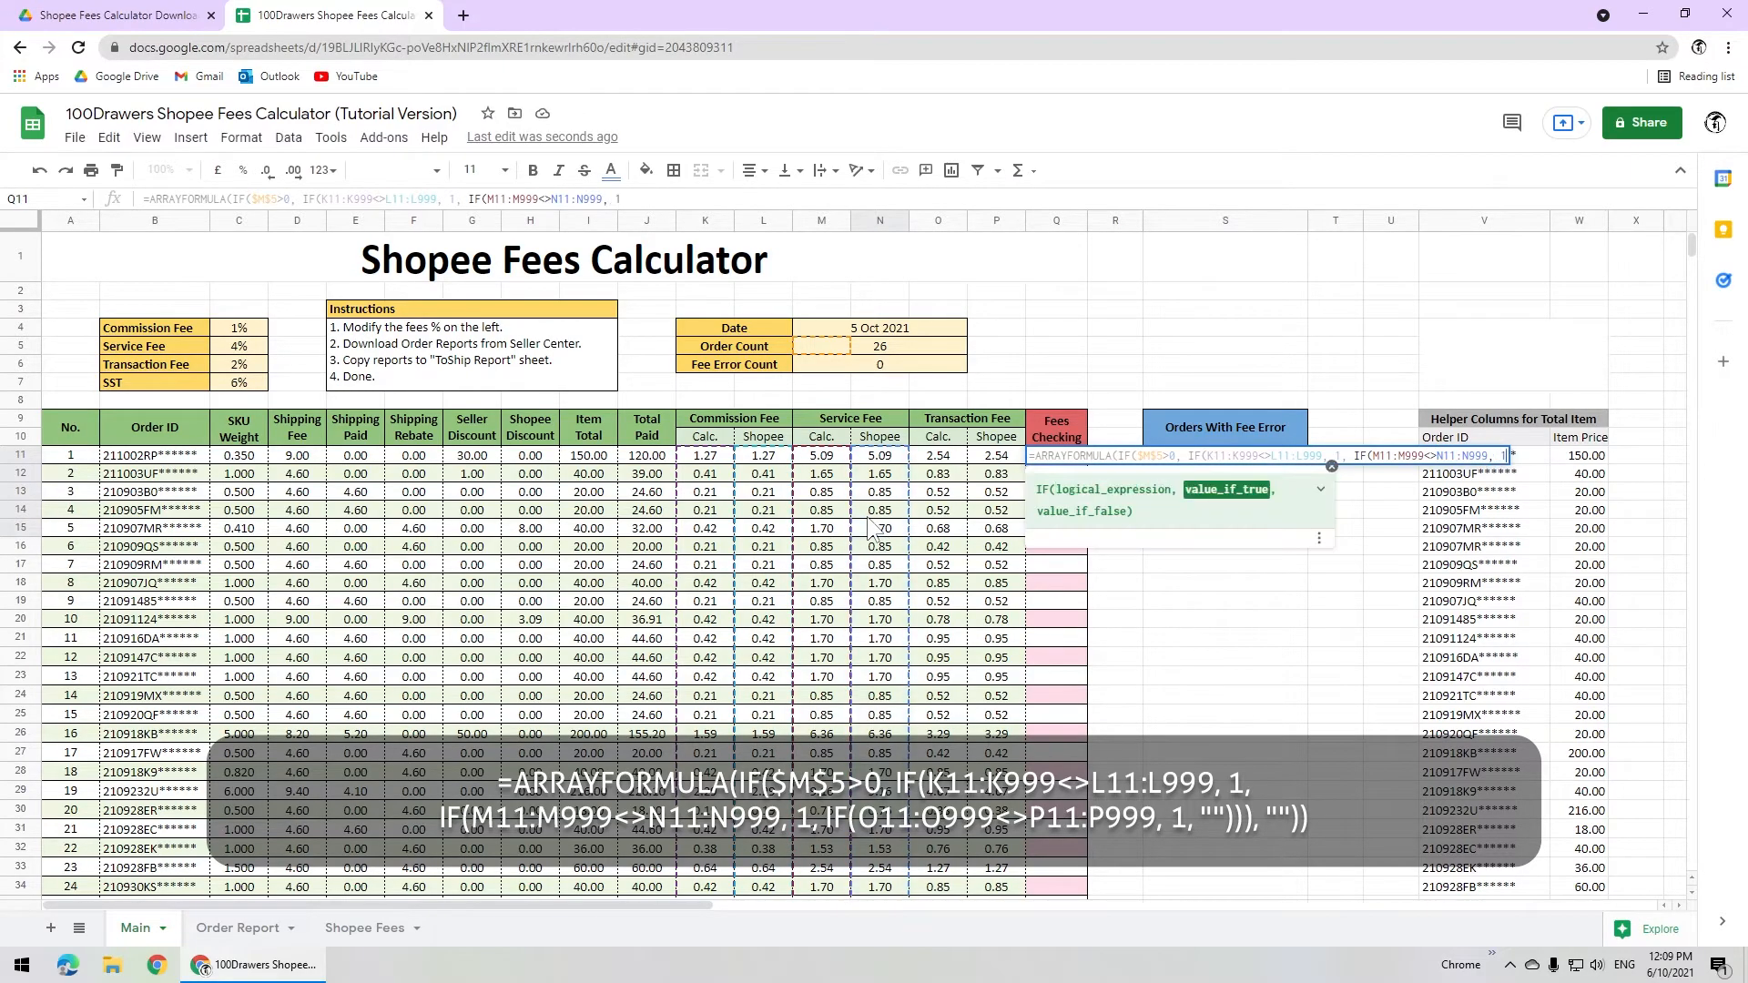
left_click(947, 460)
type(":O999<>")
left_click(996, 455)
type(":P999, 1, \"\"))), \"\"))")
key("Return")
Enter =IF($M$6>0, FILTER(B11:B999, Q11:Q999=1), "") in S11 to list the orders with a fee error.
left_click(1191, 457)
type("=IF($M$6>0, FILTER")
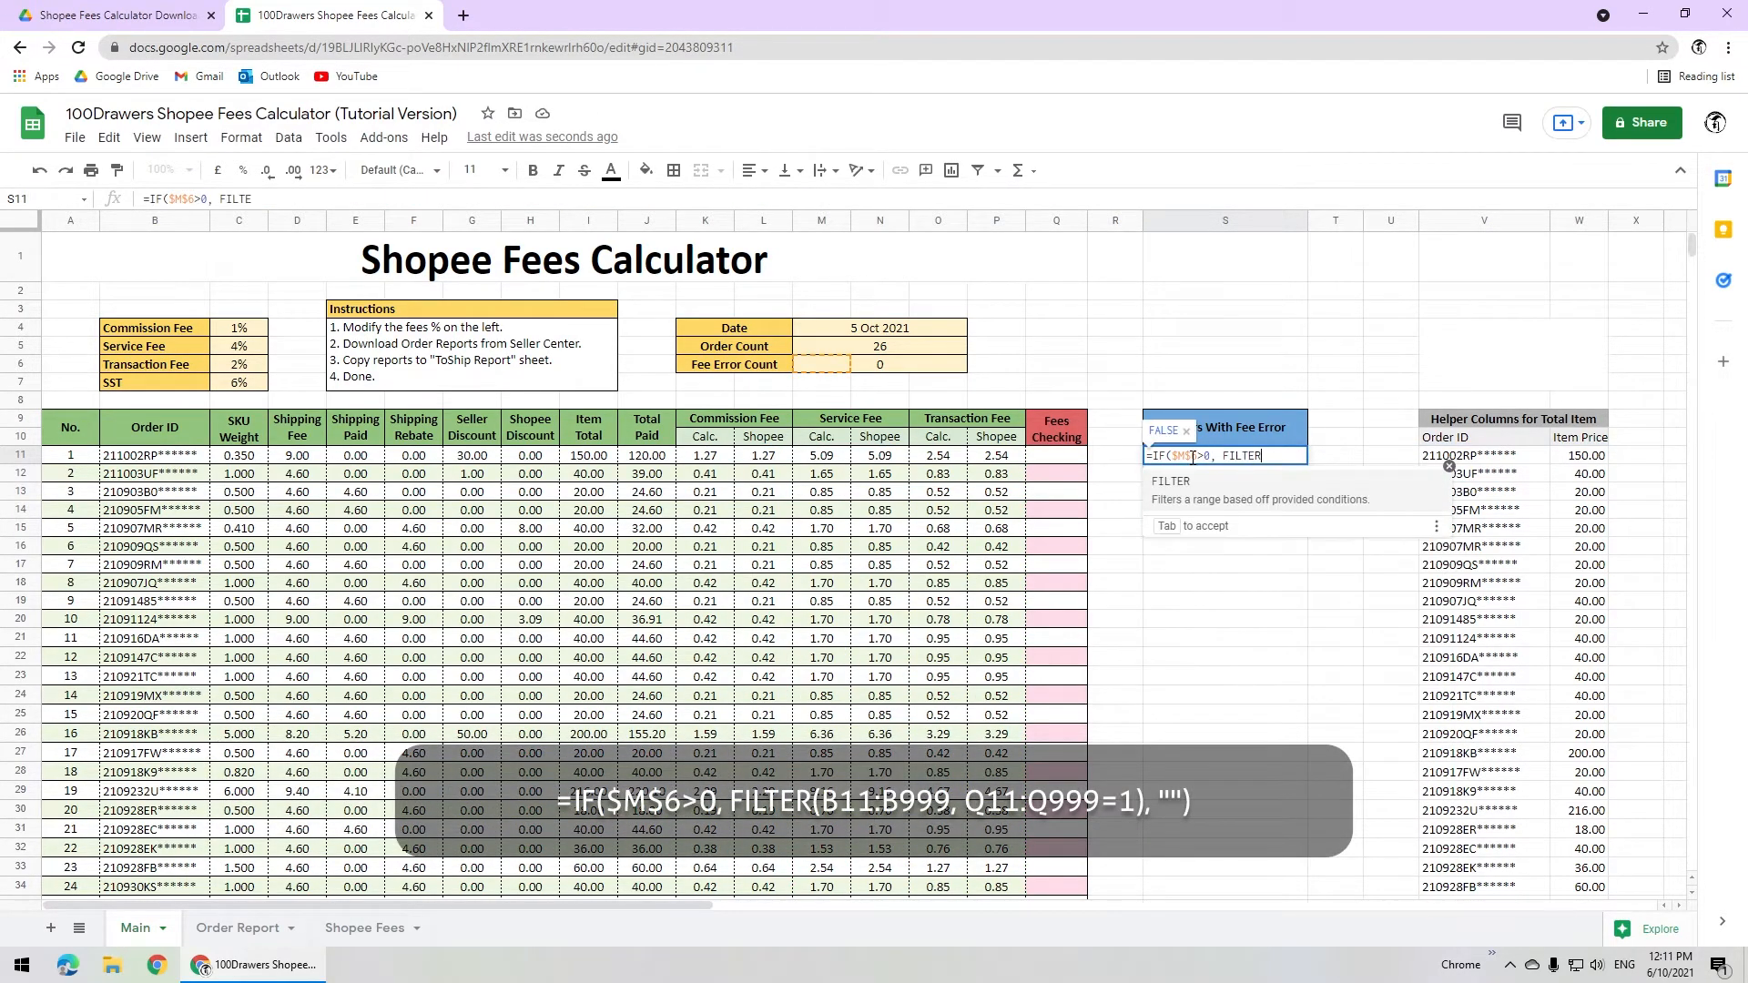
type("(B11:B999, Q11")
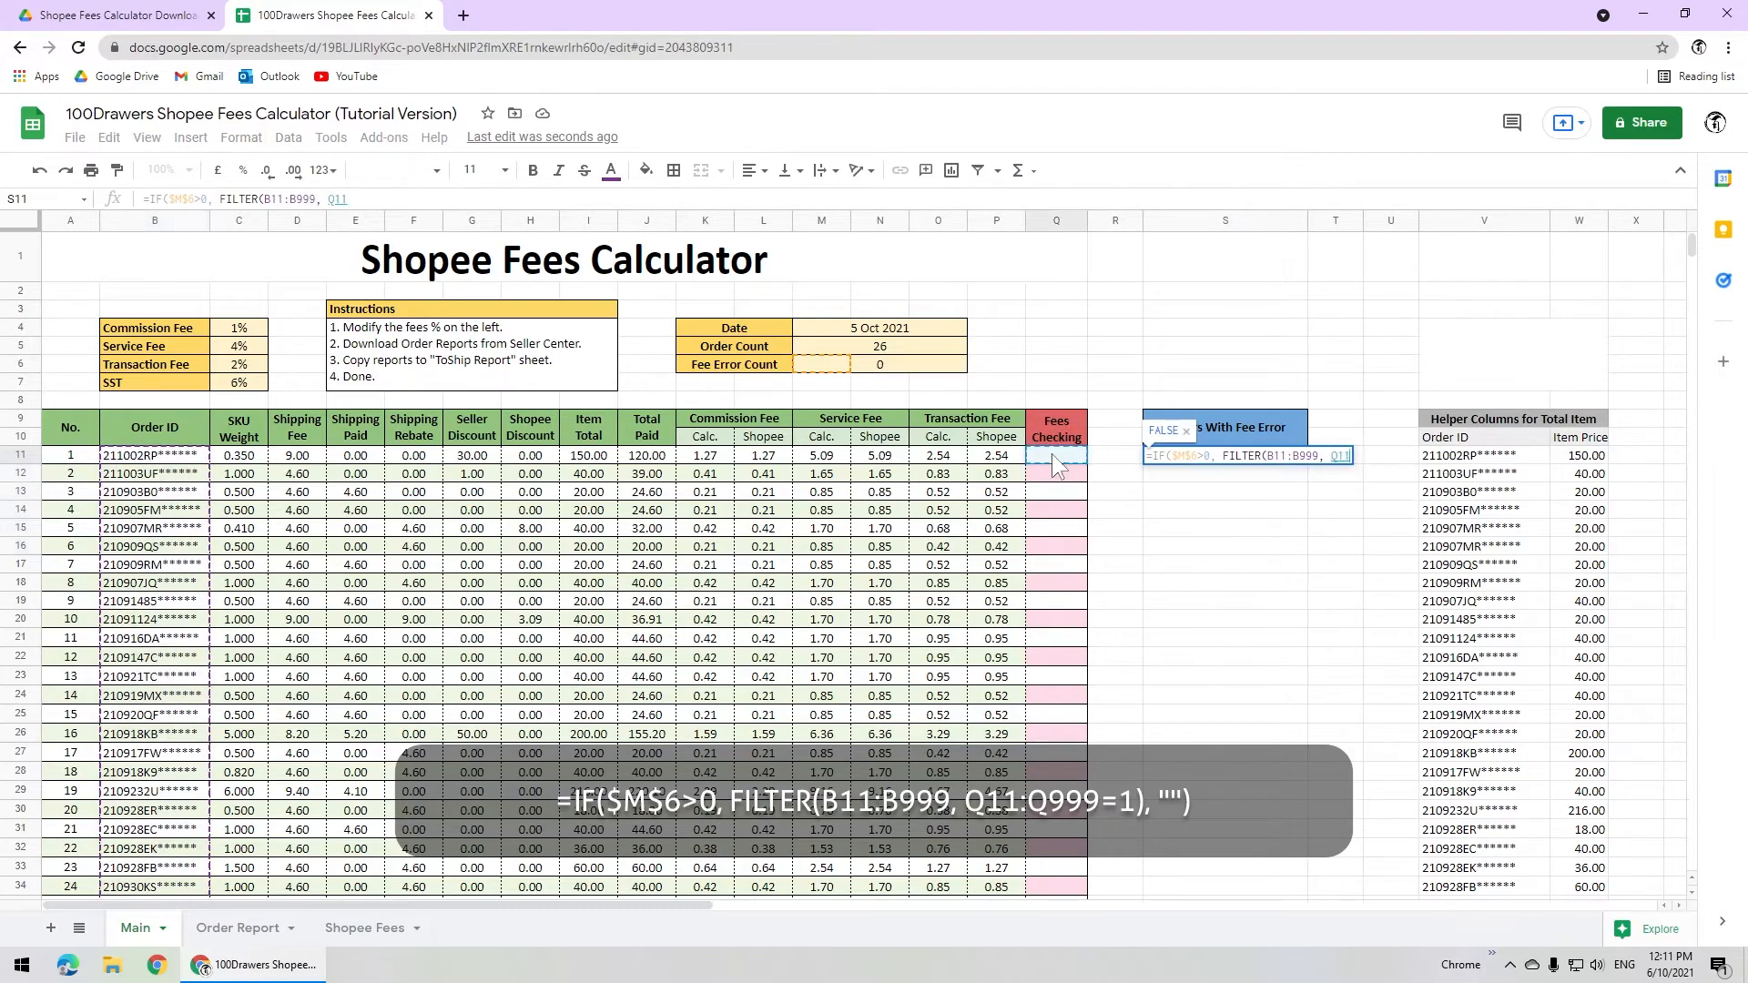
type(":Q999=1), \"\")")
key("Return")
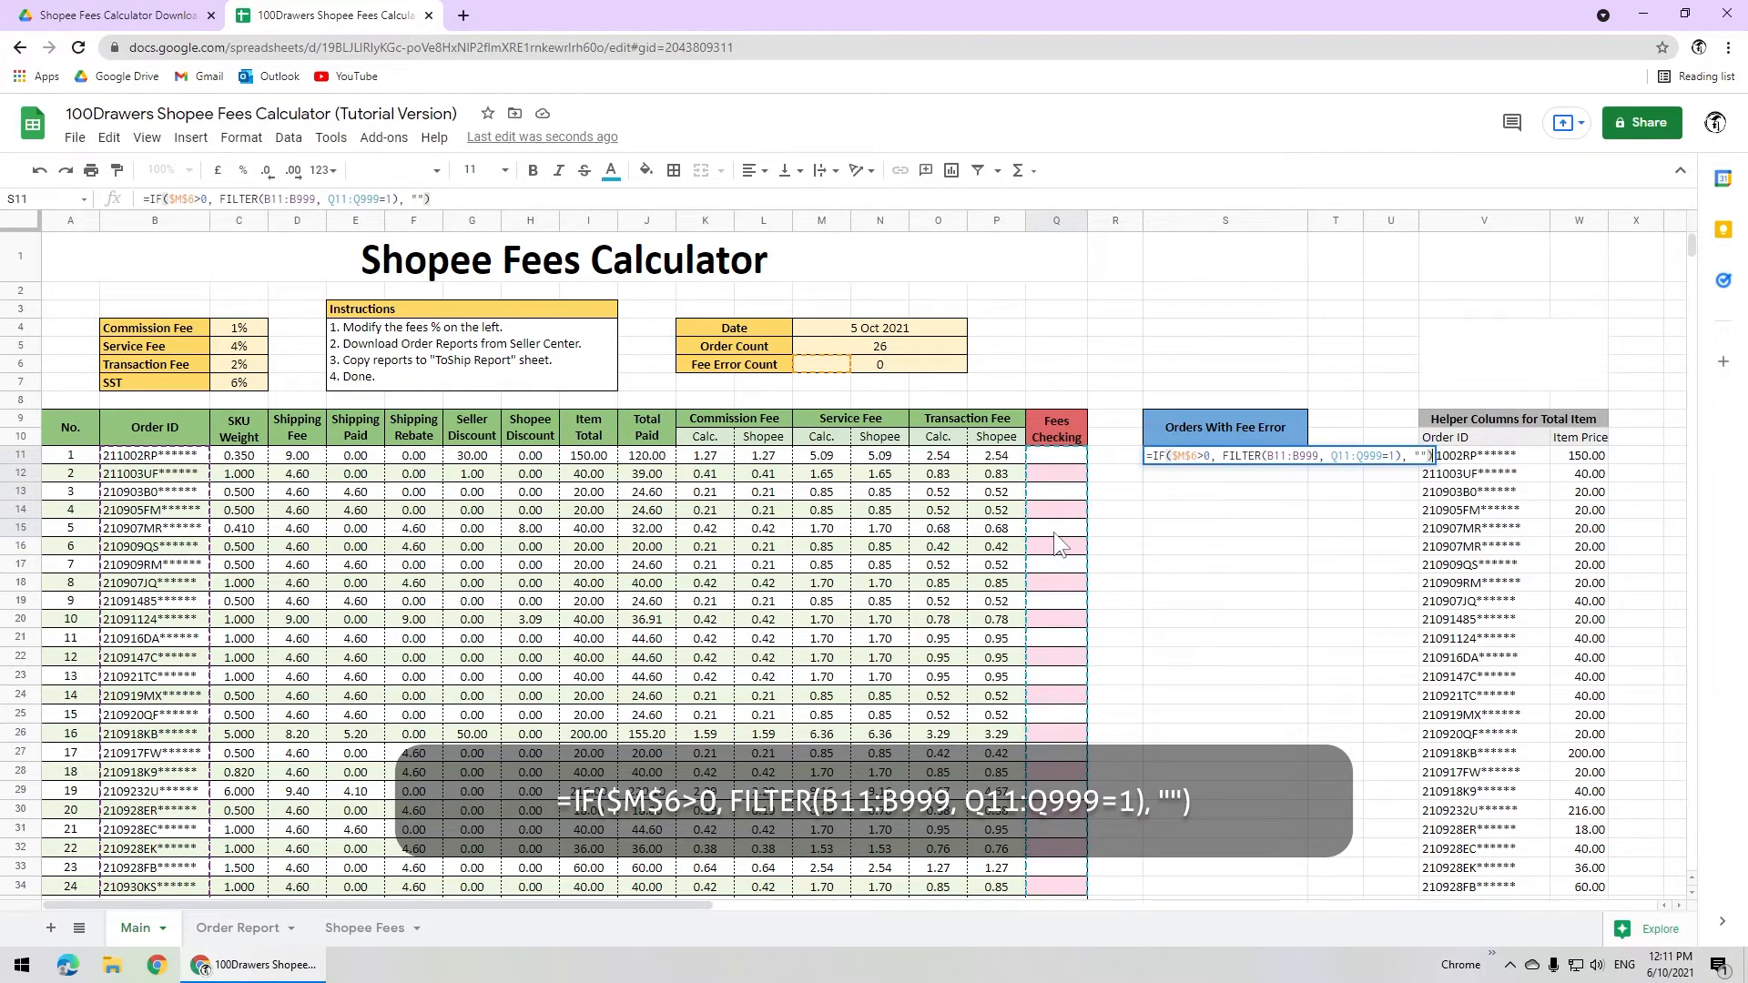
Open the conditional formatting rules for the sheet.
left_click(241, 137)
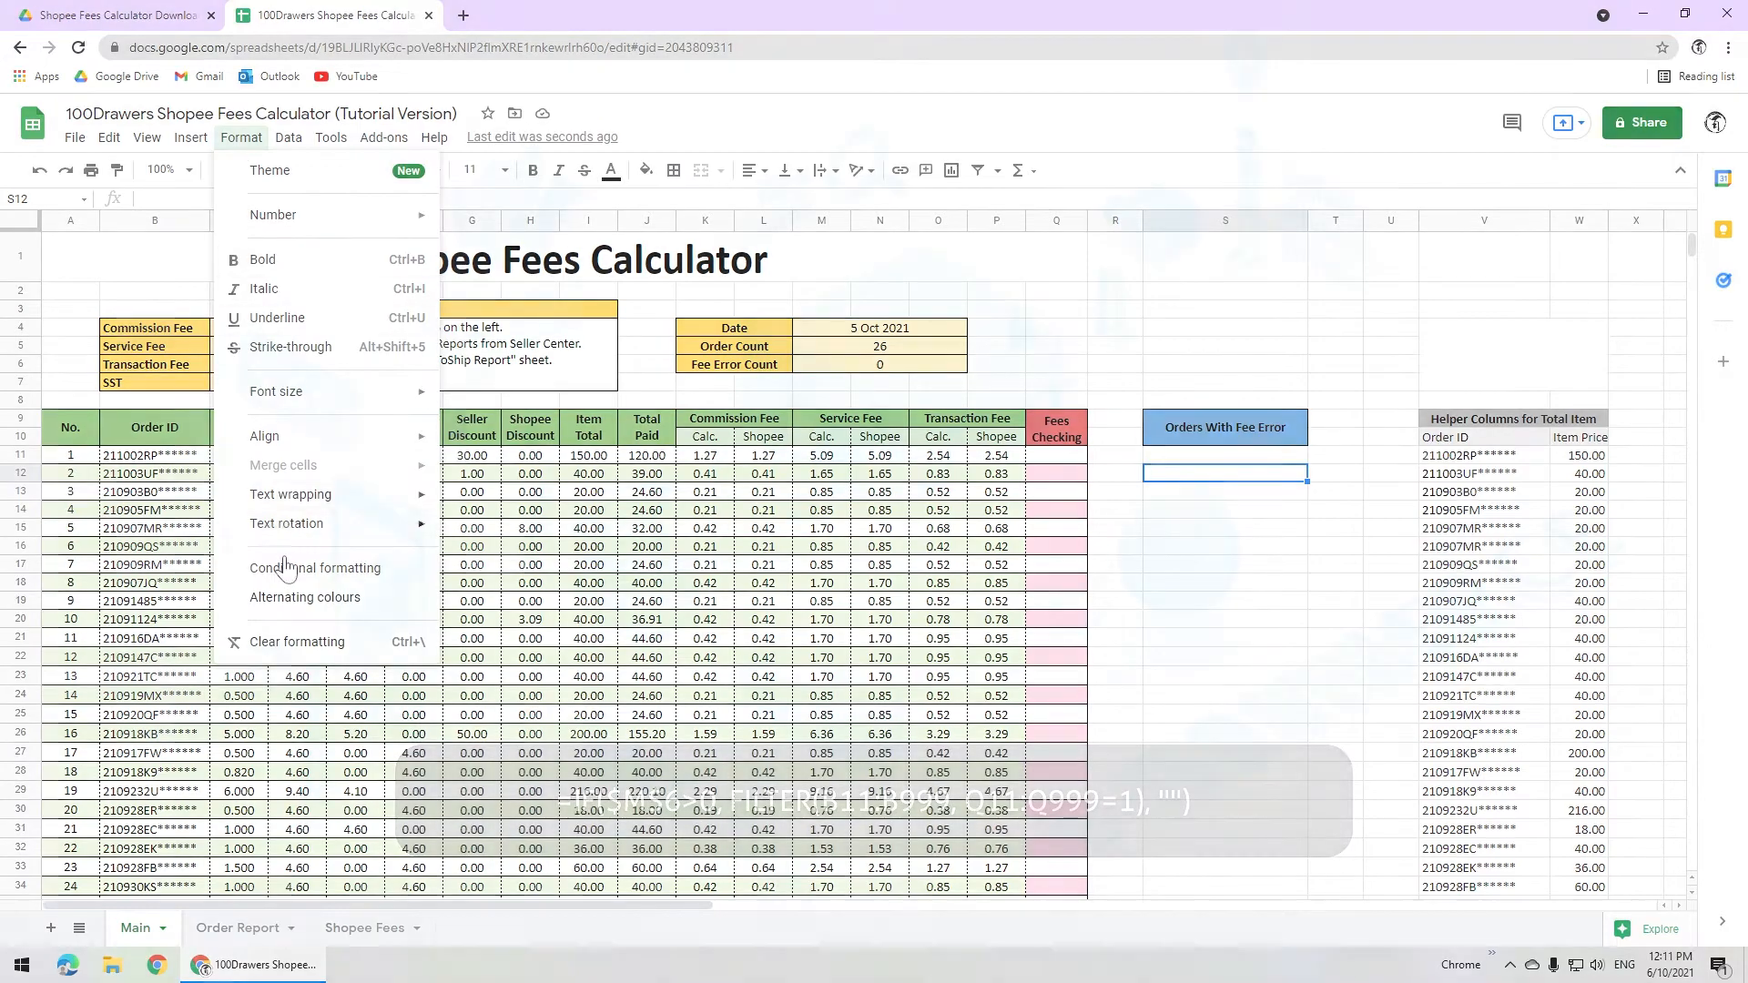